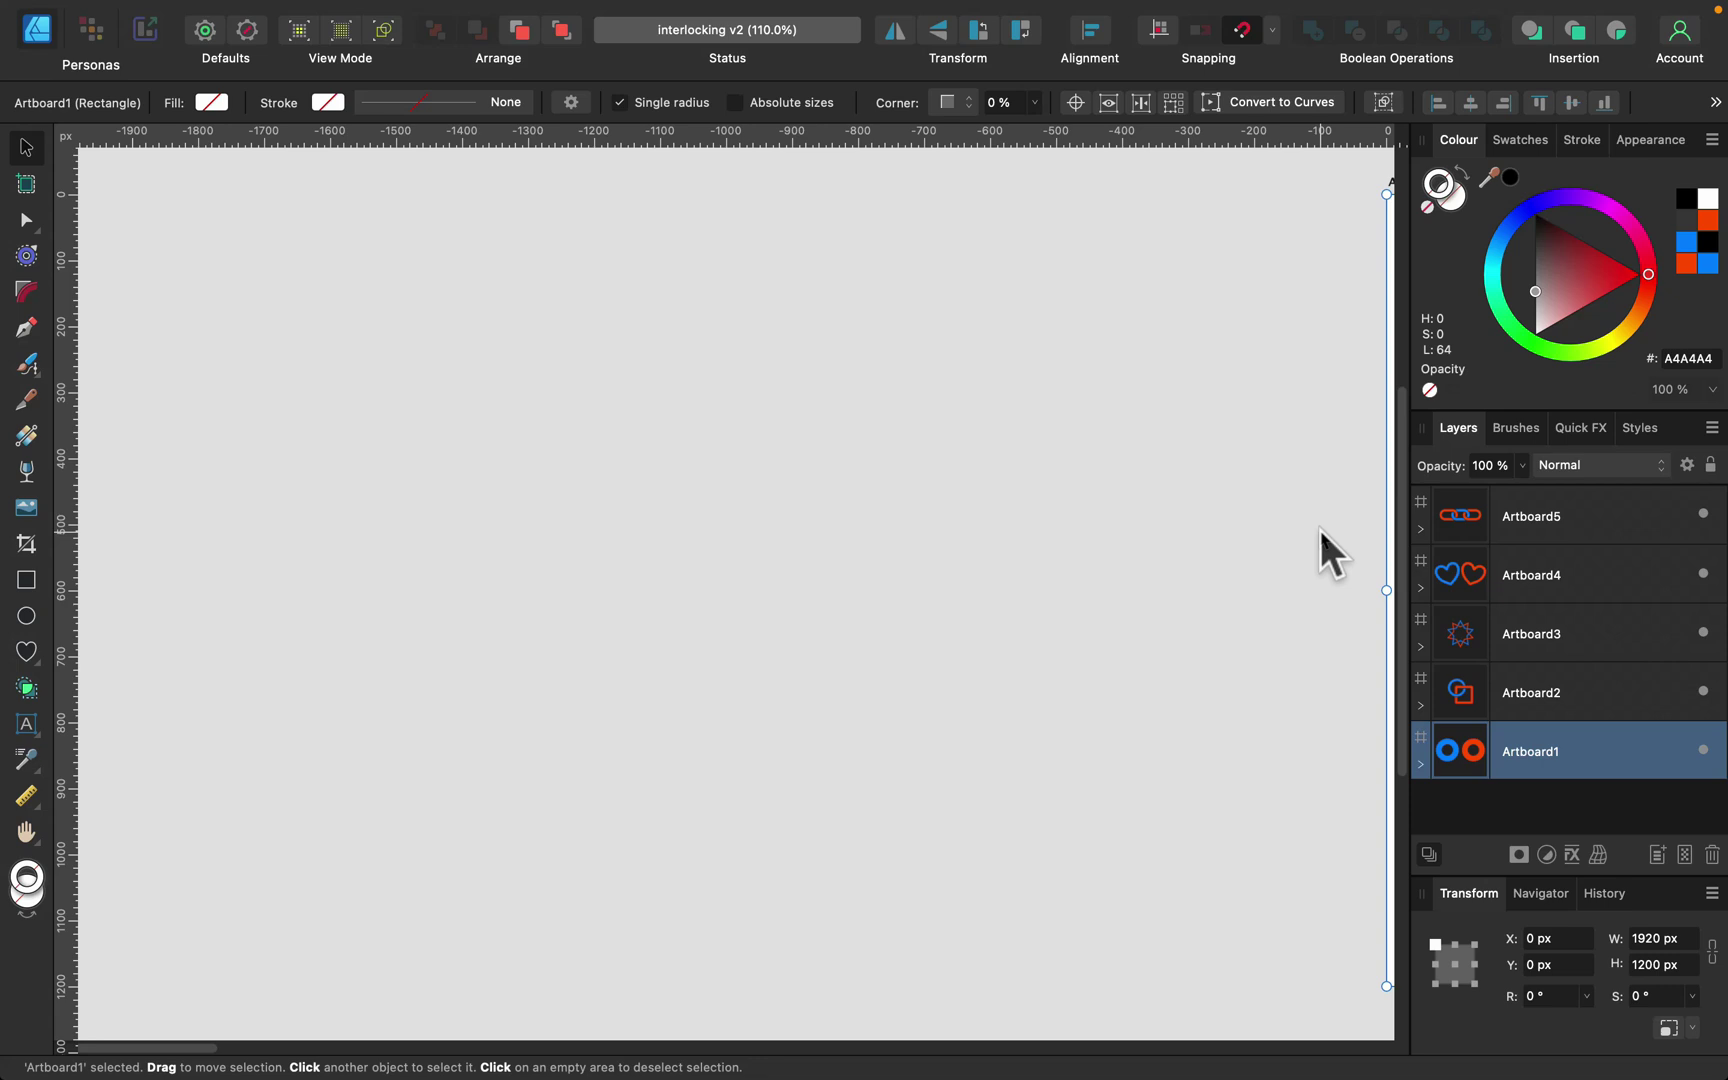
Step: Move the red donut on Artboard1 to overlap the blue donut and centre the pair on the artboard
{"action": "key", "text": "space"}
{"action": "left_click_drag", "start_coordinate": [1319, 529], "coordinate": [879, 486]}
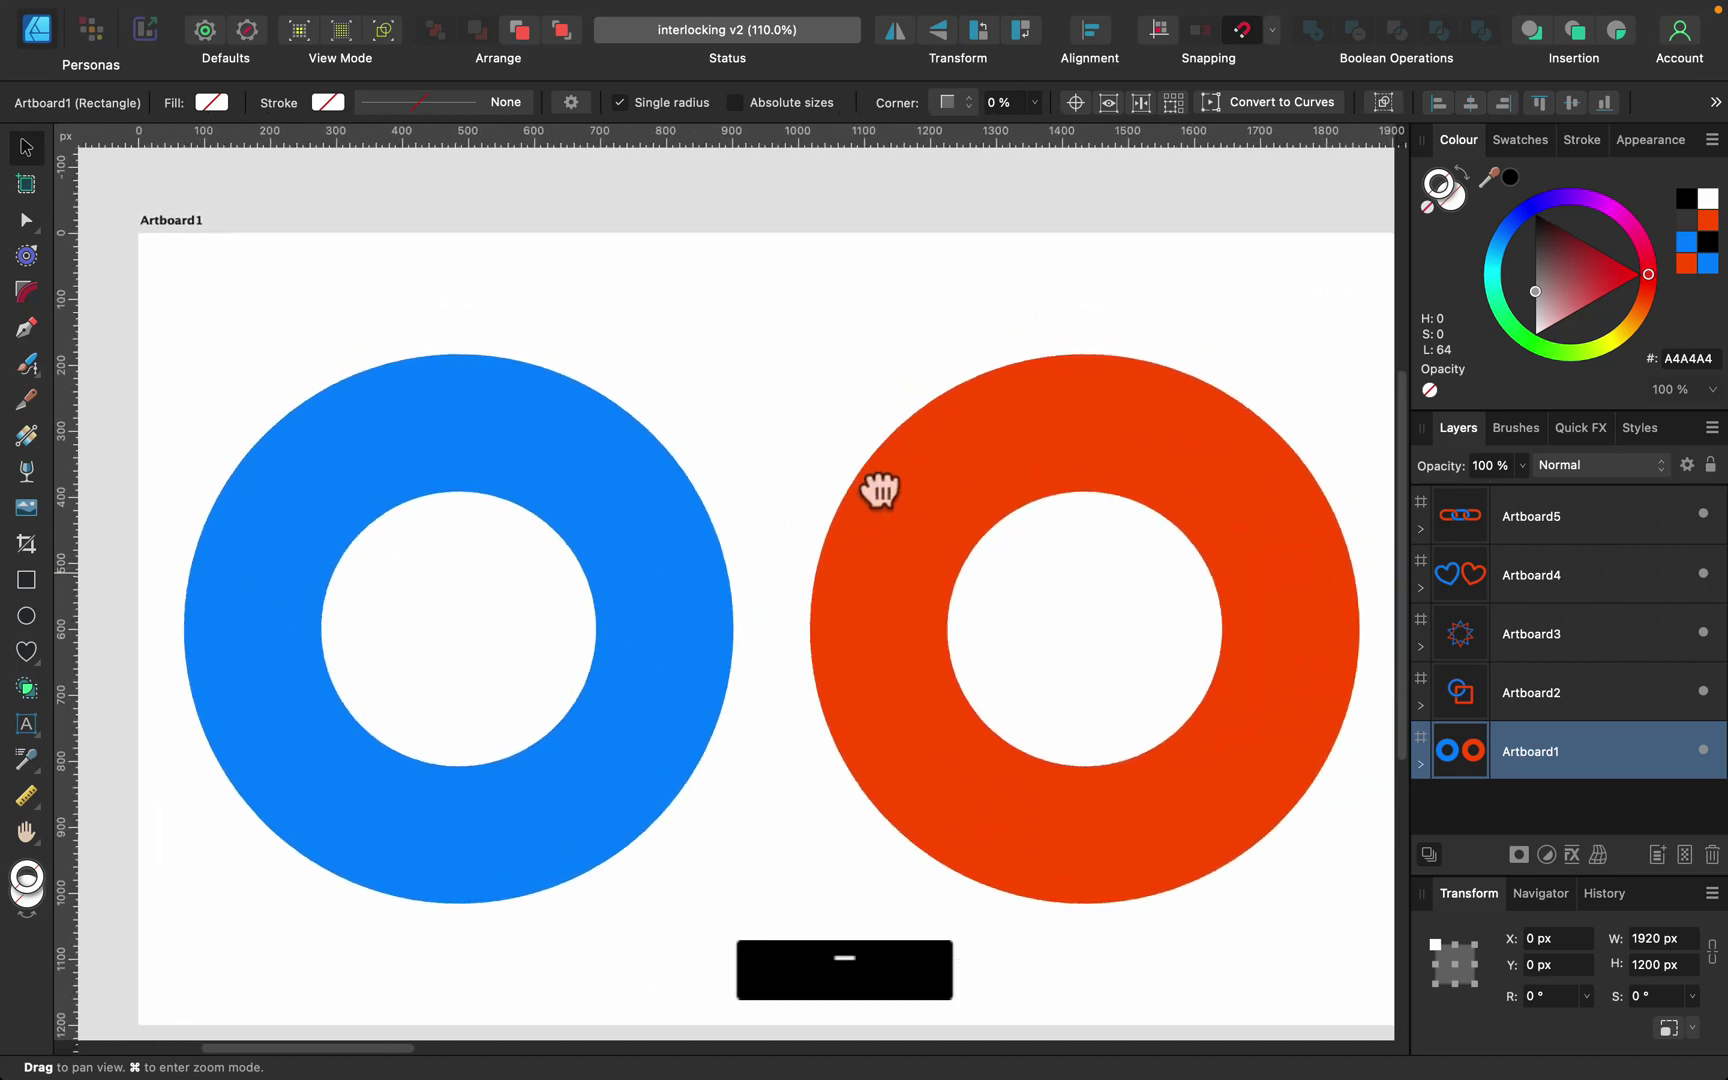
{"action": "left_click", "coordinate": [1143, 433]}
{"action": "left_click_drag", "start_coordinate": [1200, 460], "coordinate": [846, 468]}
{"action": "left_click", "coordinate": [405, 410], "text": "shift"}
{"action": "left_click_drag", "start_coordinate": [697, 420], "coordinate": [876, 418]}
{"action": "scroll", "coordinate": [1561, 728], "scroll_direction": "down", "scroll_amount": 1}
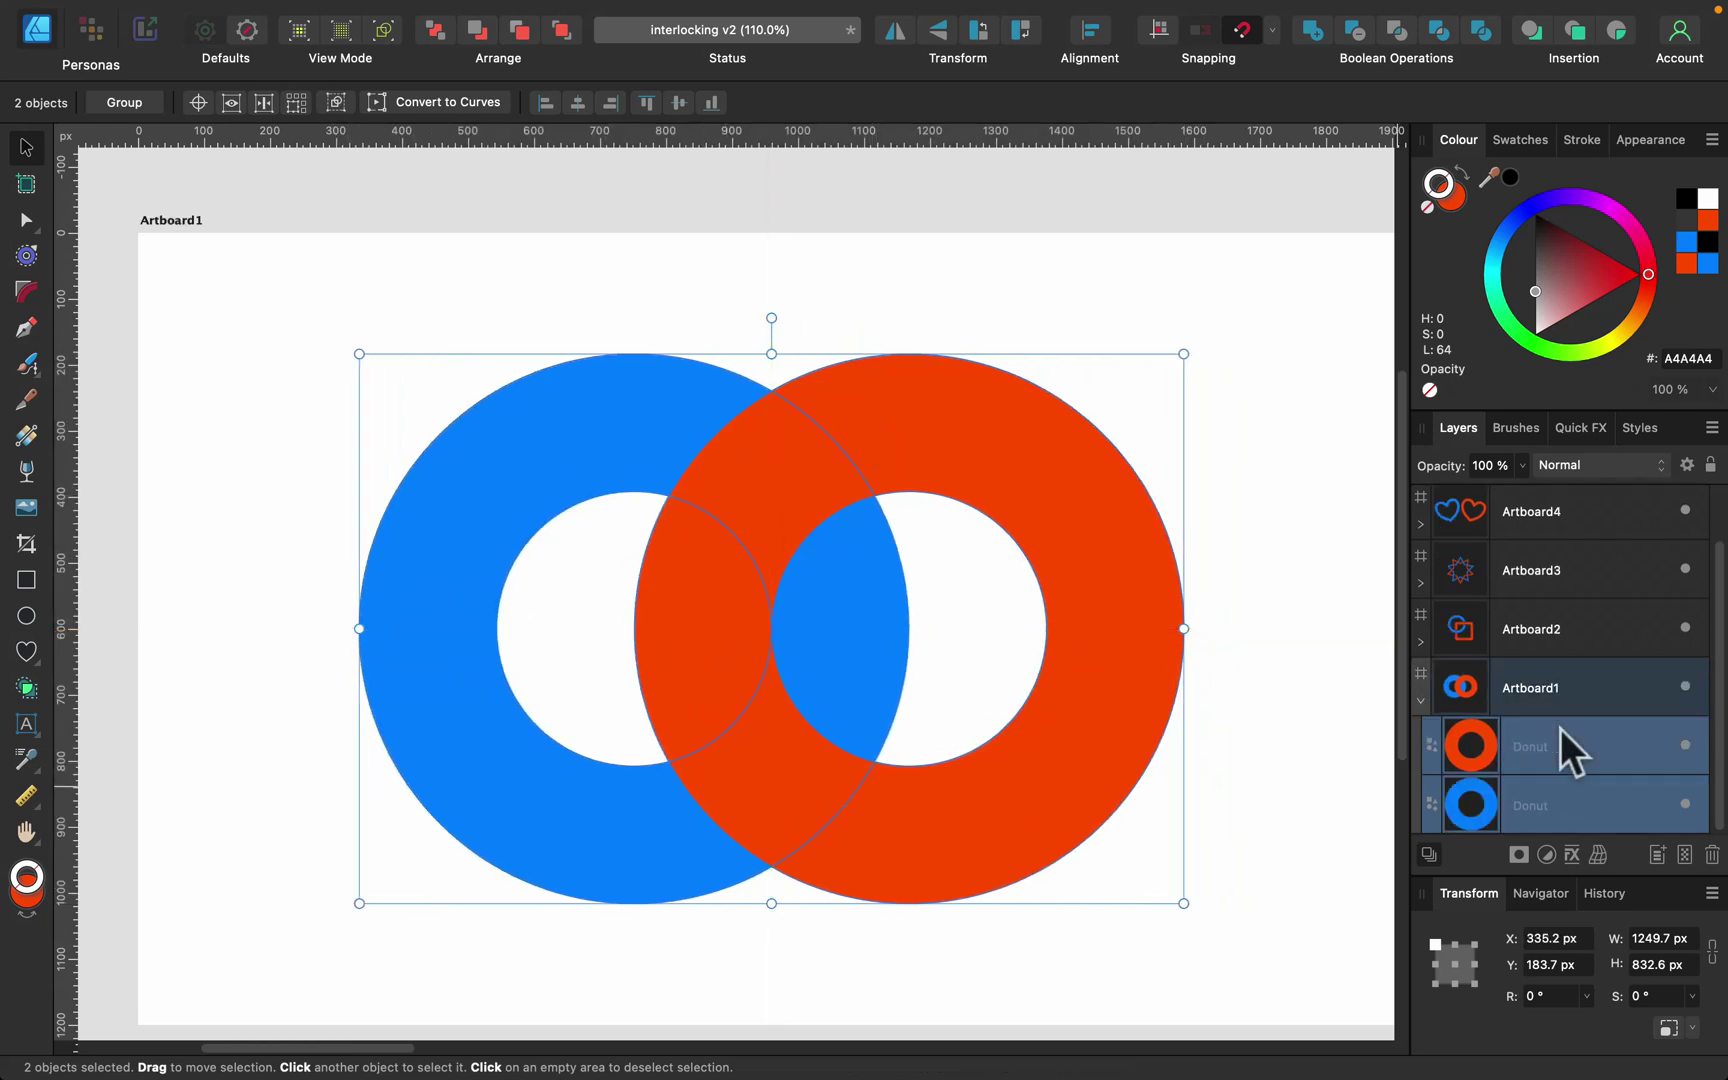
Step: Place the blue donut above the red donut in the stacking order and nudge the red donut slightly left
{"action": "left_click", "coordinate": [1602, 747]}
{"action": "left_click_drag", "start_coordinate": [1580, 812], "coordinate": [1580, 726]}
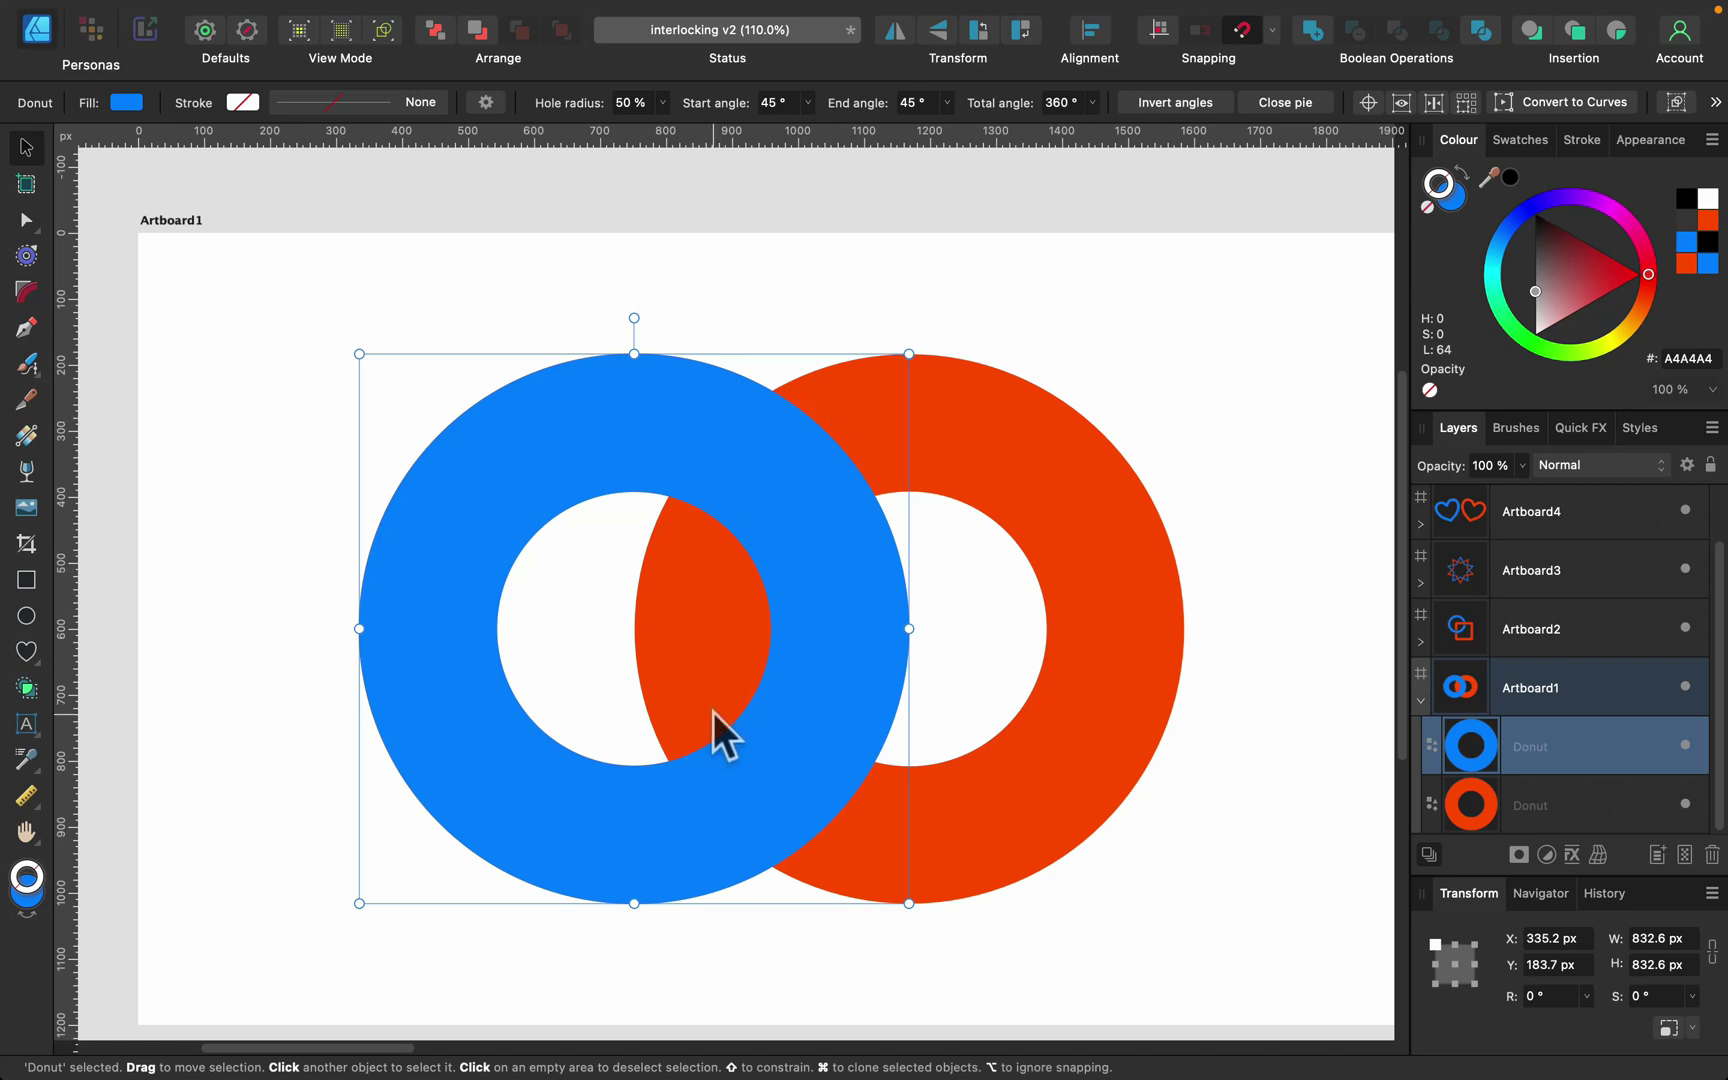
{"action": "left_click", "coordinate": [1081, 907]}
Step: Use the Shape Builder on both donuts to merge overlap areas into the blue and red rings so they interlock, and deselect them
{"action": "left_click_drag", "start_coordinate": [1320, 277], "coordinate": [221, 954]}
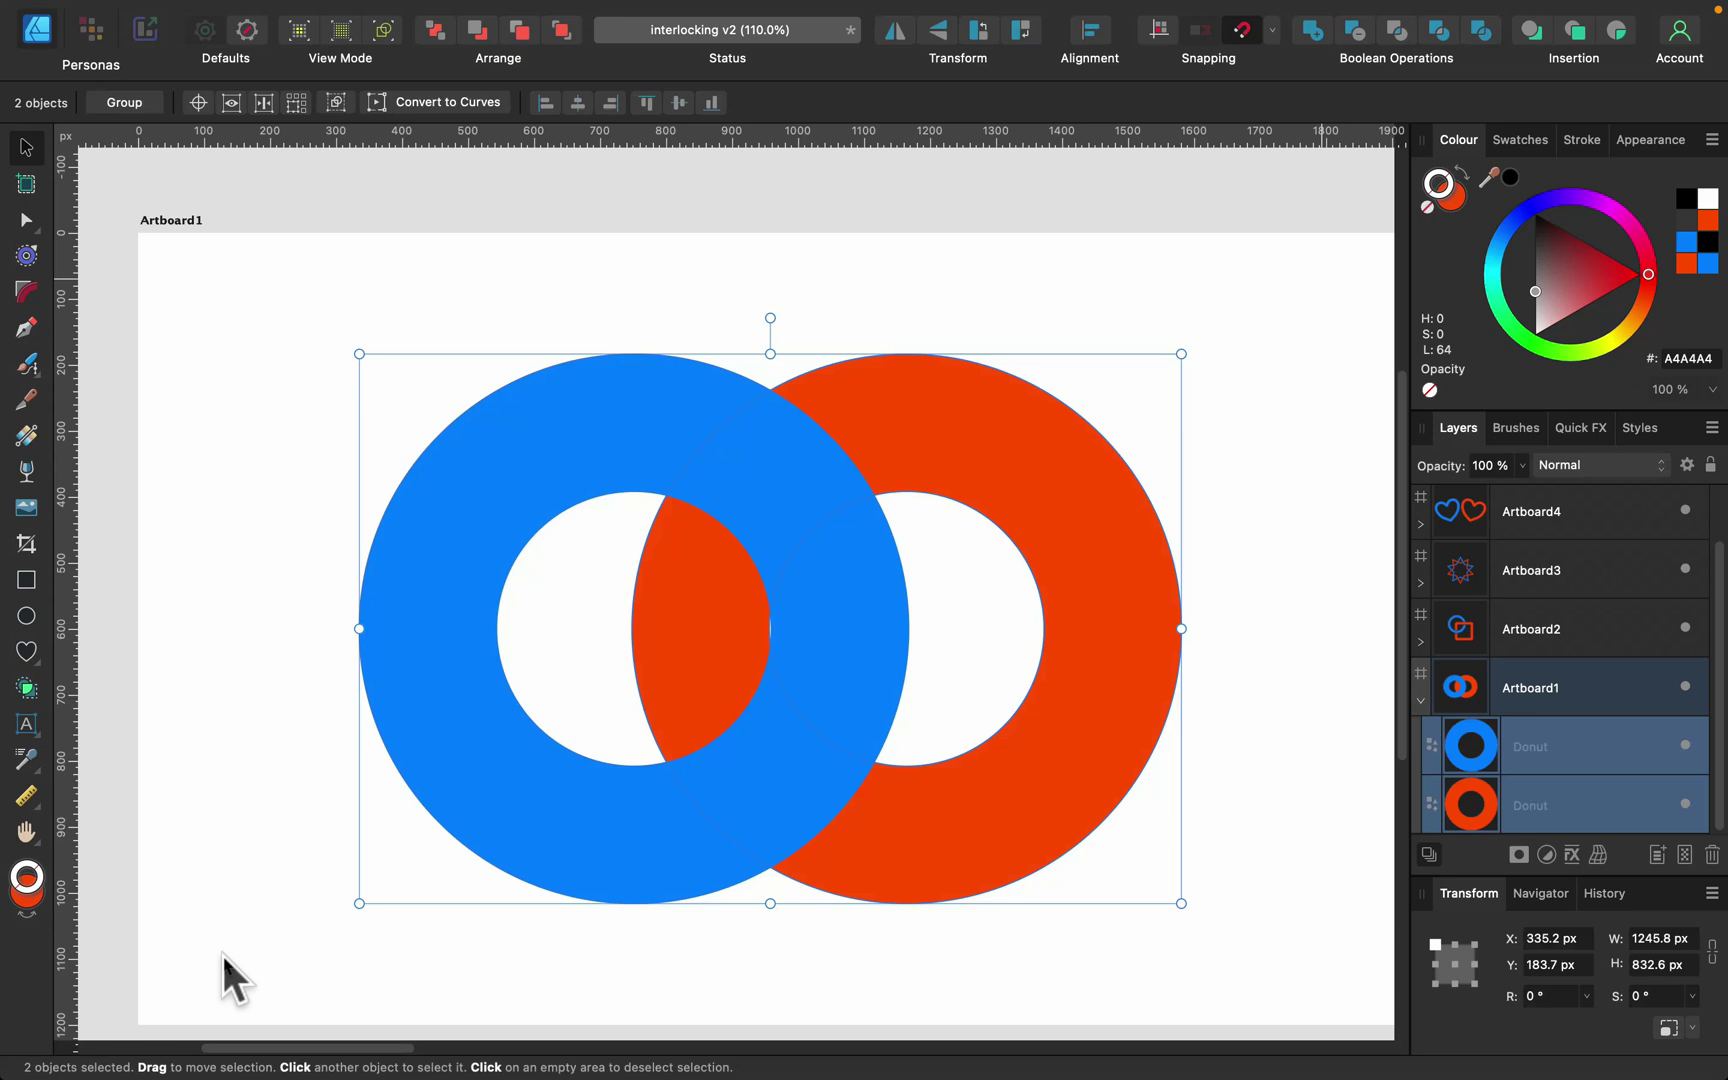
{"action": "left_click", "coordinate": [28, 691]}
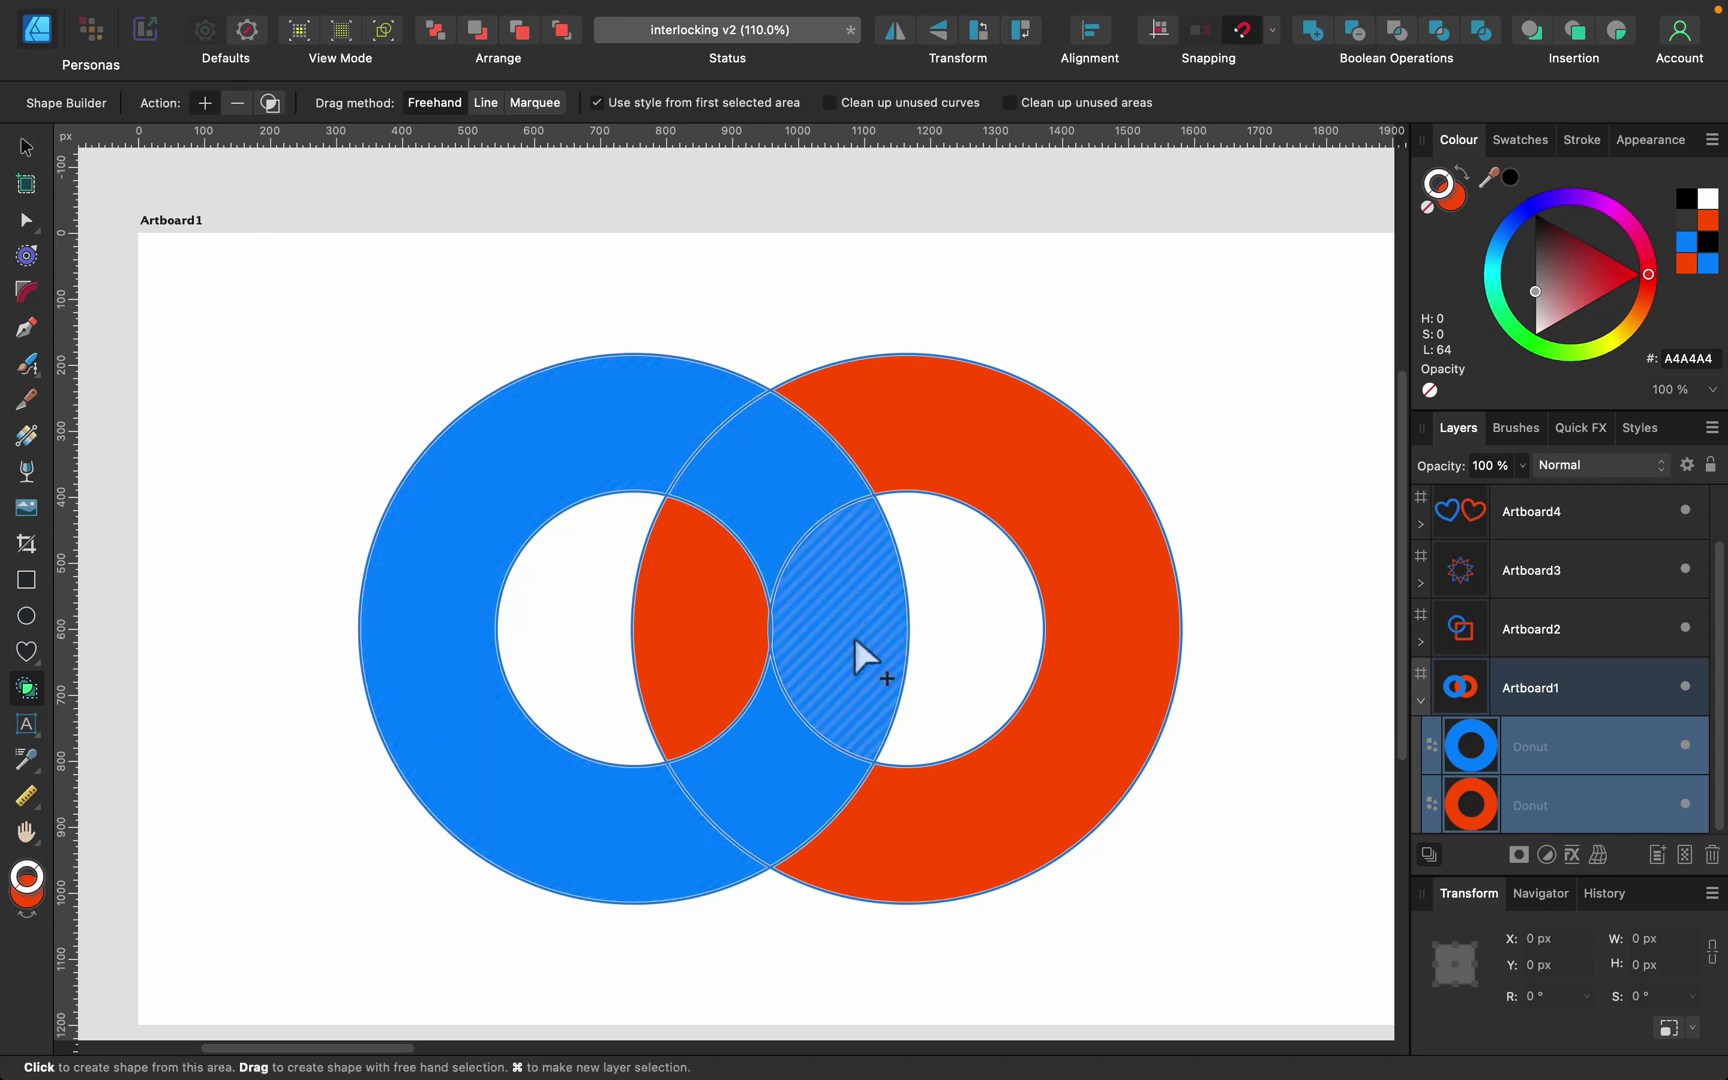
{"action": "mouse_move", "coordinate": [853, 644]}
{"action": "left_mouse_down"}
{"action": "mouse_move", "coordinate": [842, 550]}
{"action": "mouse_move", "coordinate": [774, 471]}
{"action": "mouse_move", "coordinate": [697, 423]}
{"action": "mouse_move", "coordinate": [580, 413]}
{"action": "left_mouse_up"}
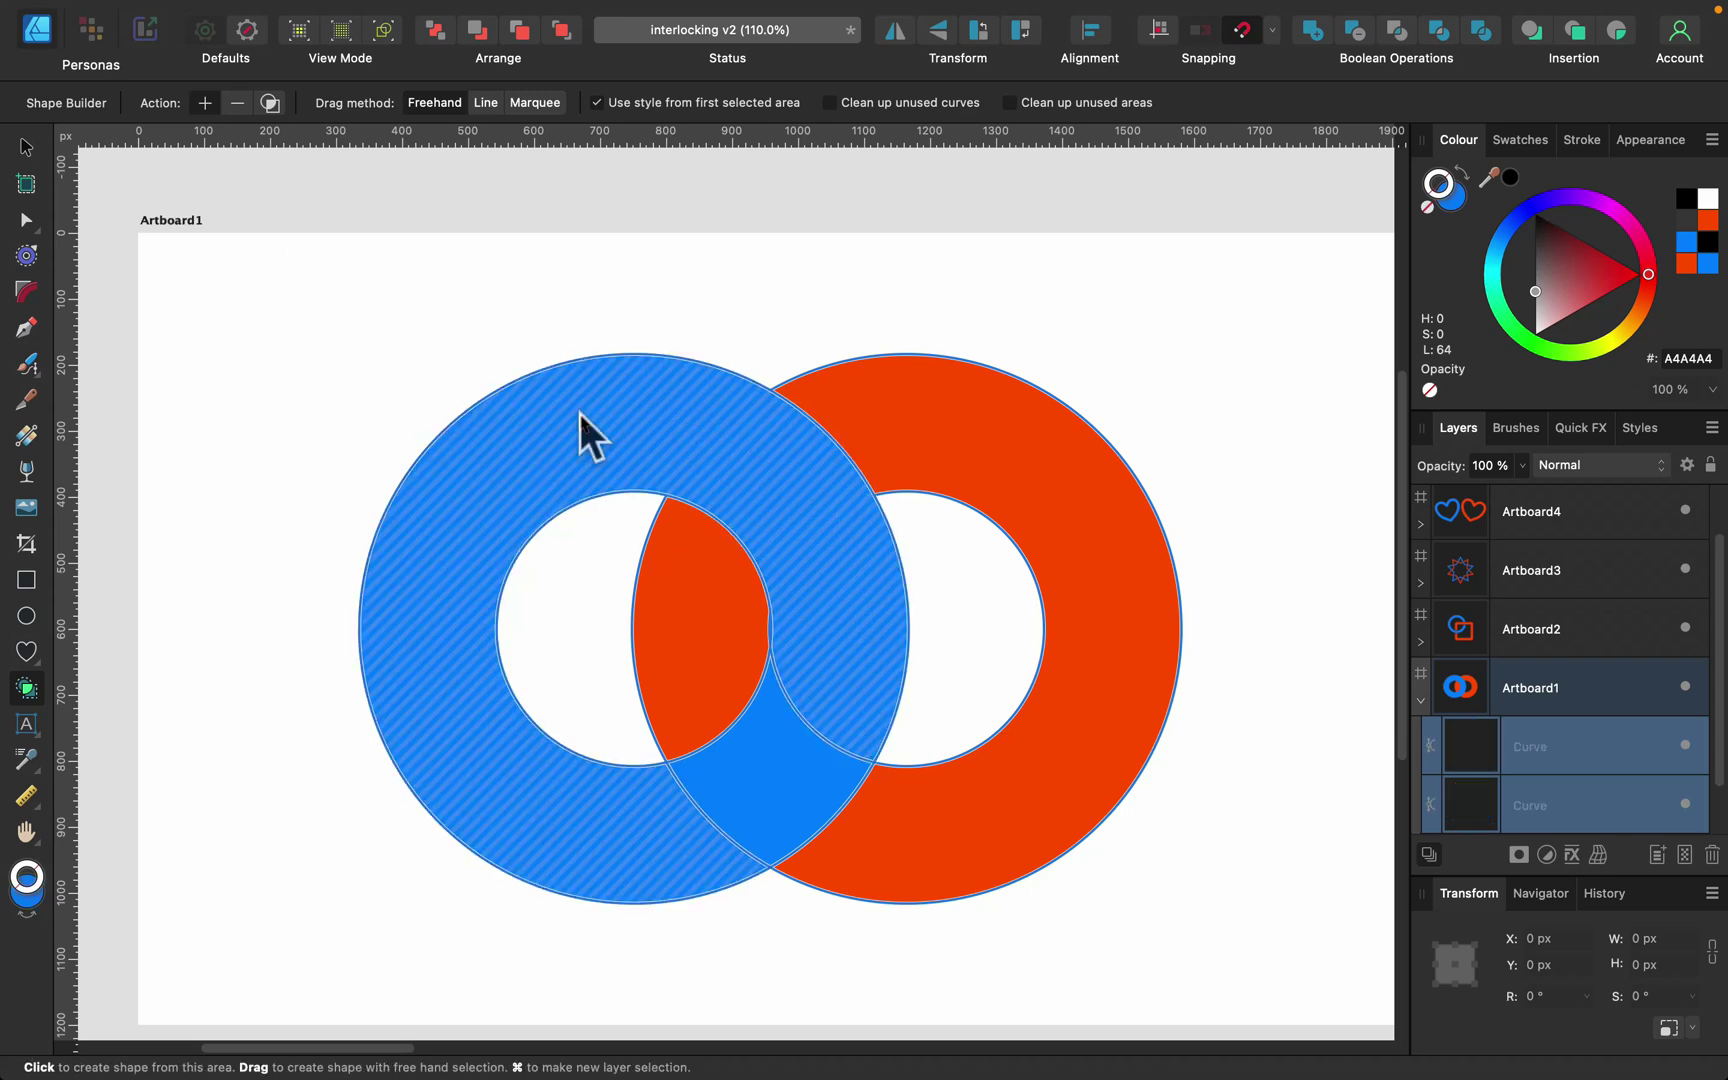
{"action": "mouse_move", "coordinate": [697, 602]}
{"action": "left_mouse_down"}
{"action": "mouse_move", "coordinate": [771, 778]}
{"action": "mouse_move", "coordinate": [892, 836]}
{"action": "left_mouse_up"}
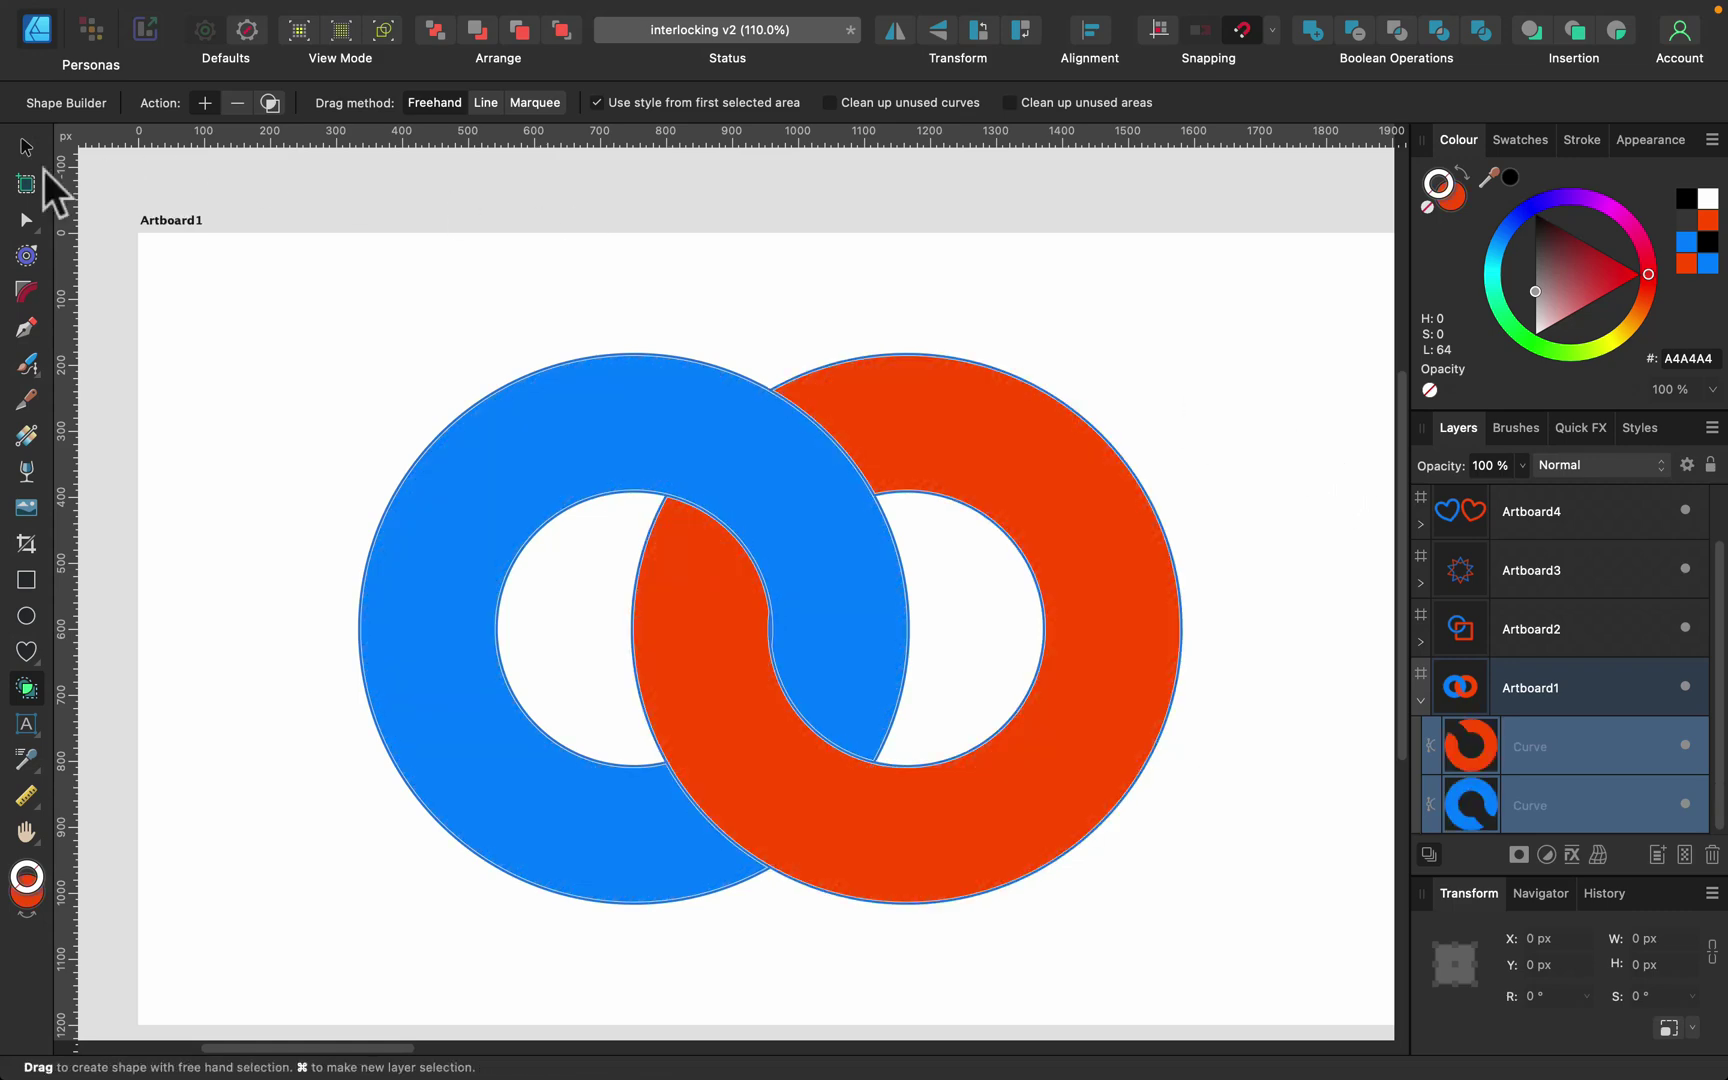
{"action": "left_click", "coordinate": [22, 149]}
{"action": "left_click", "coordinate": [377, 294]}
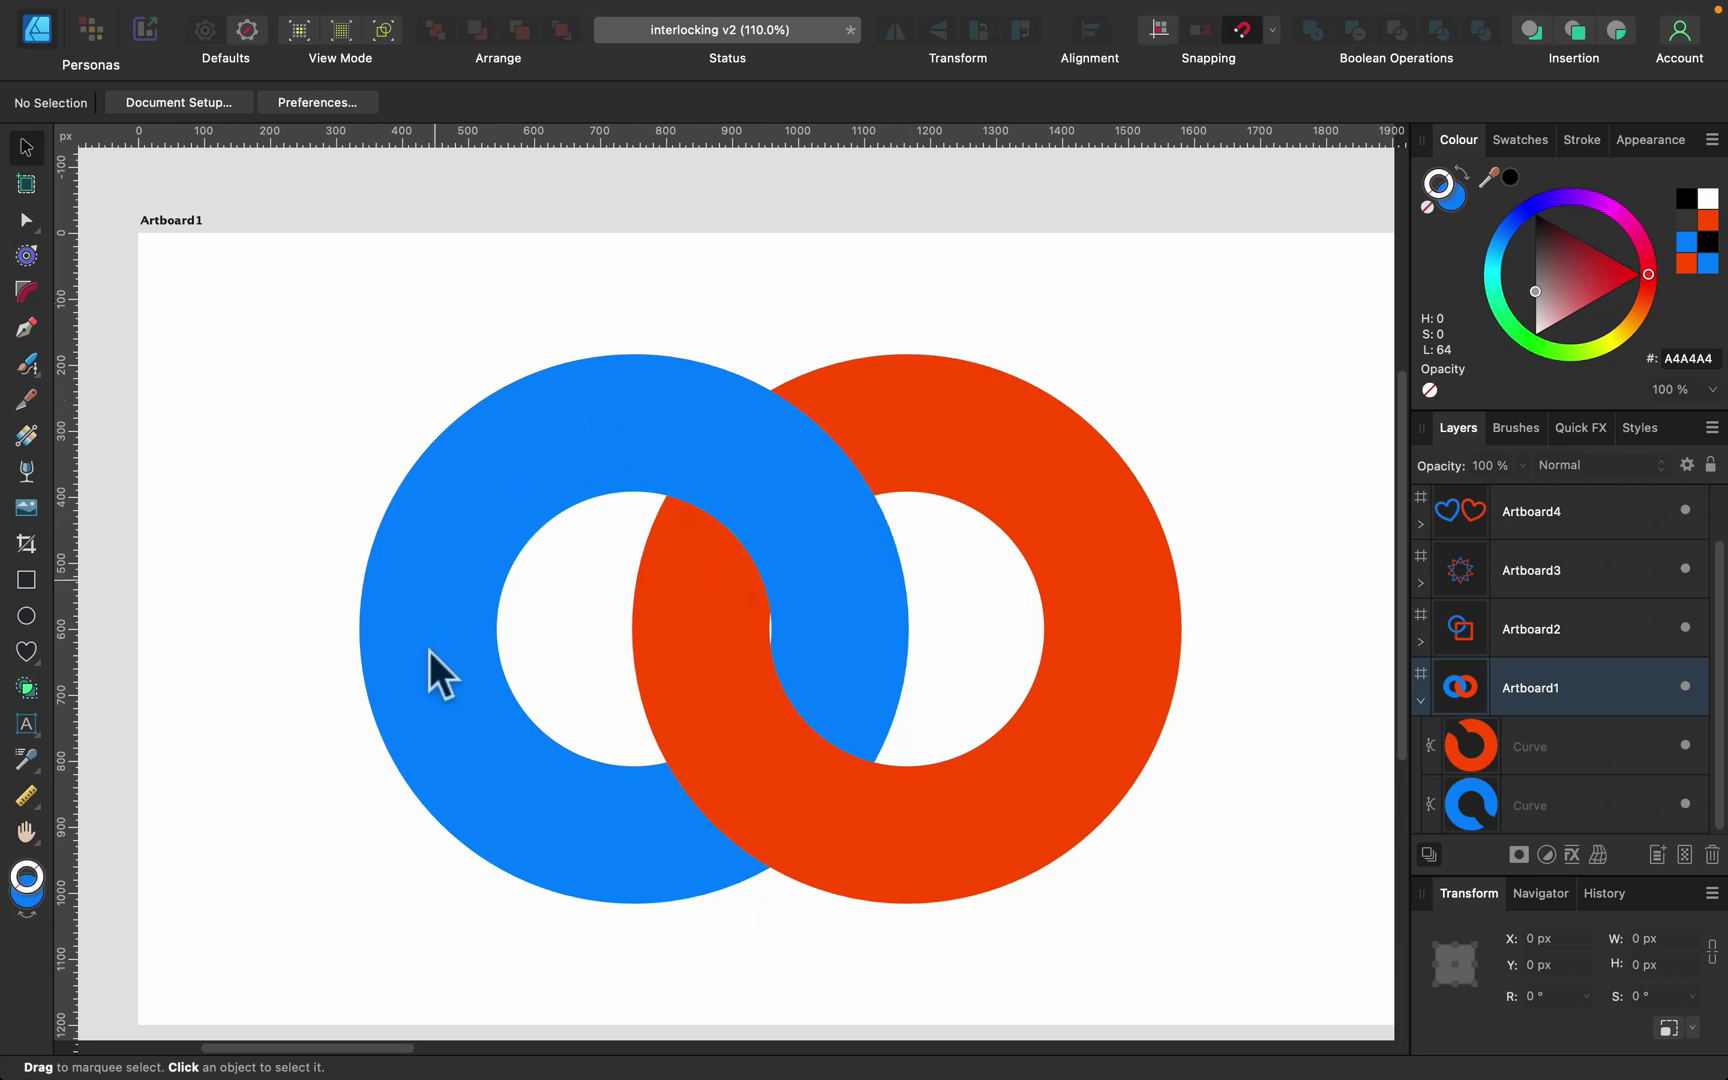
Step: Delete the existing circle and square artwork on Artboard2
{"action": "left_click", "coordinate": [1207, 435]}
{"action": "key", "text": "space"}
{"action": "left_click_drag", "start_coordinate": [1300, 620], "coordinate": [598, 636]}
{"action": "left_click_drag", "start_coordinate": [1211, 677], "coordinate": [950, 754]}
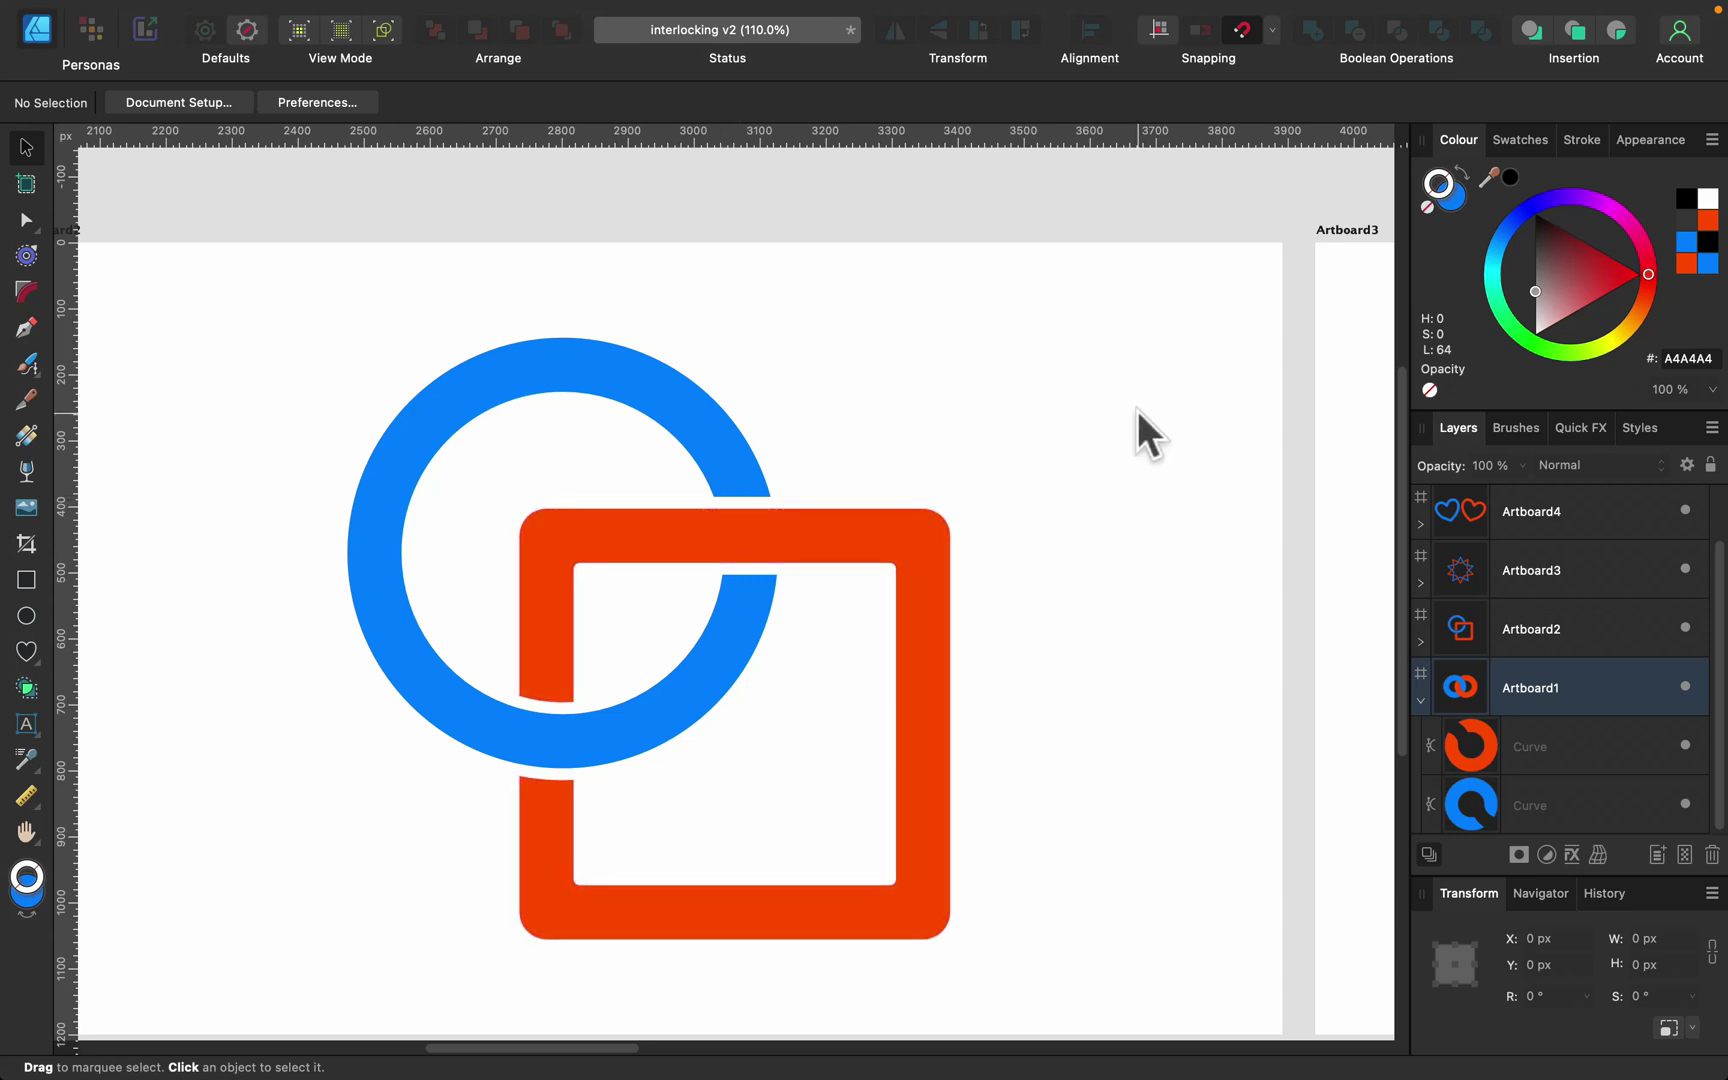
{"action": "left_click_drag", "start_coordinate": [1133, 313], "coordinate": [230, 1007]}
{"action": "key", "text": "Left"}
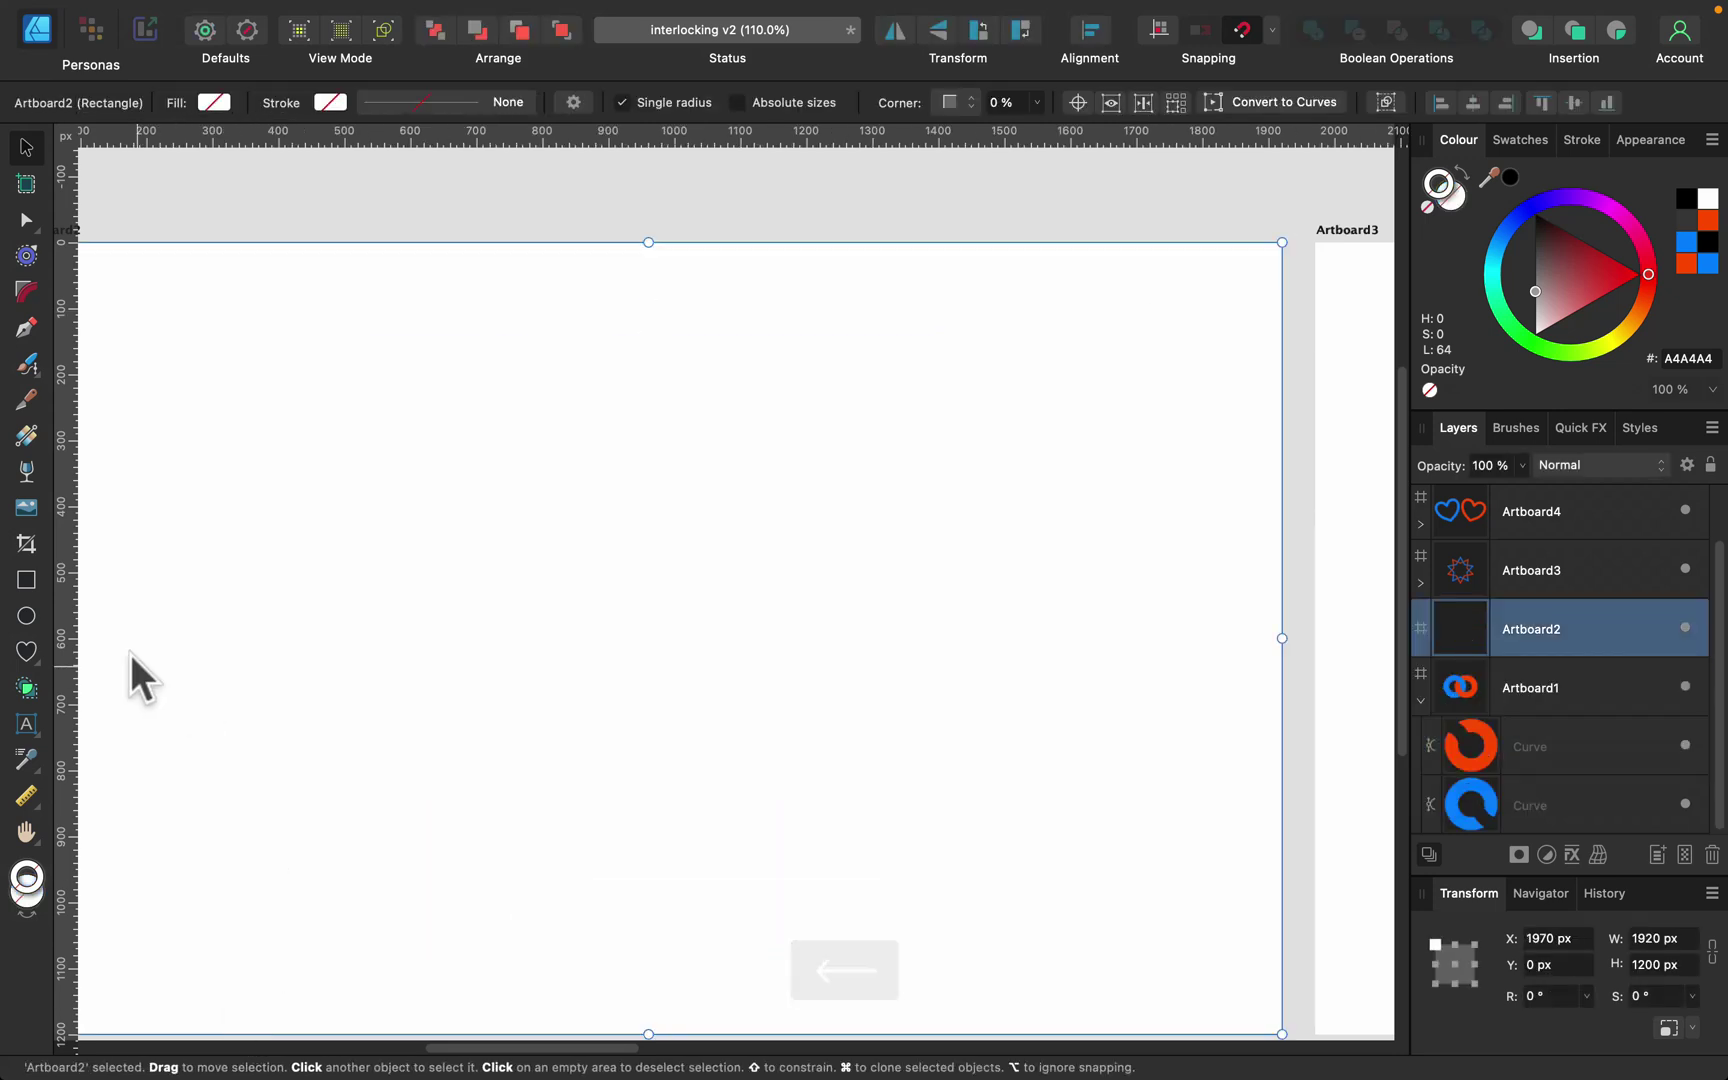
Step: Draw a circle and, to its right, a square on Artboard2, each about 562 px wide
{"action": "left_click", "coordinate": [26, 615]}
{"action": "left_click_drag", "start_coordinate": [184, 468], "coordinate": [556, 839]}
{"action": "left_click", "coordinate": [26, 579]}
{"action": "left_click_drag", "start_coordinate": [679, 468], "coordinate": [1045, 845]}
{"action": "key", "text": "space"}
{"action": "left_click_drag", "start_coordinate": [409, 665], "coordinate": [417, 679]}
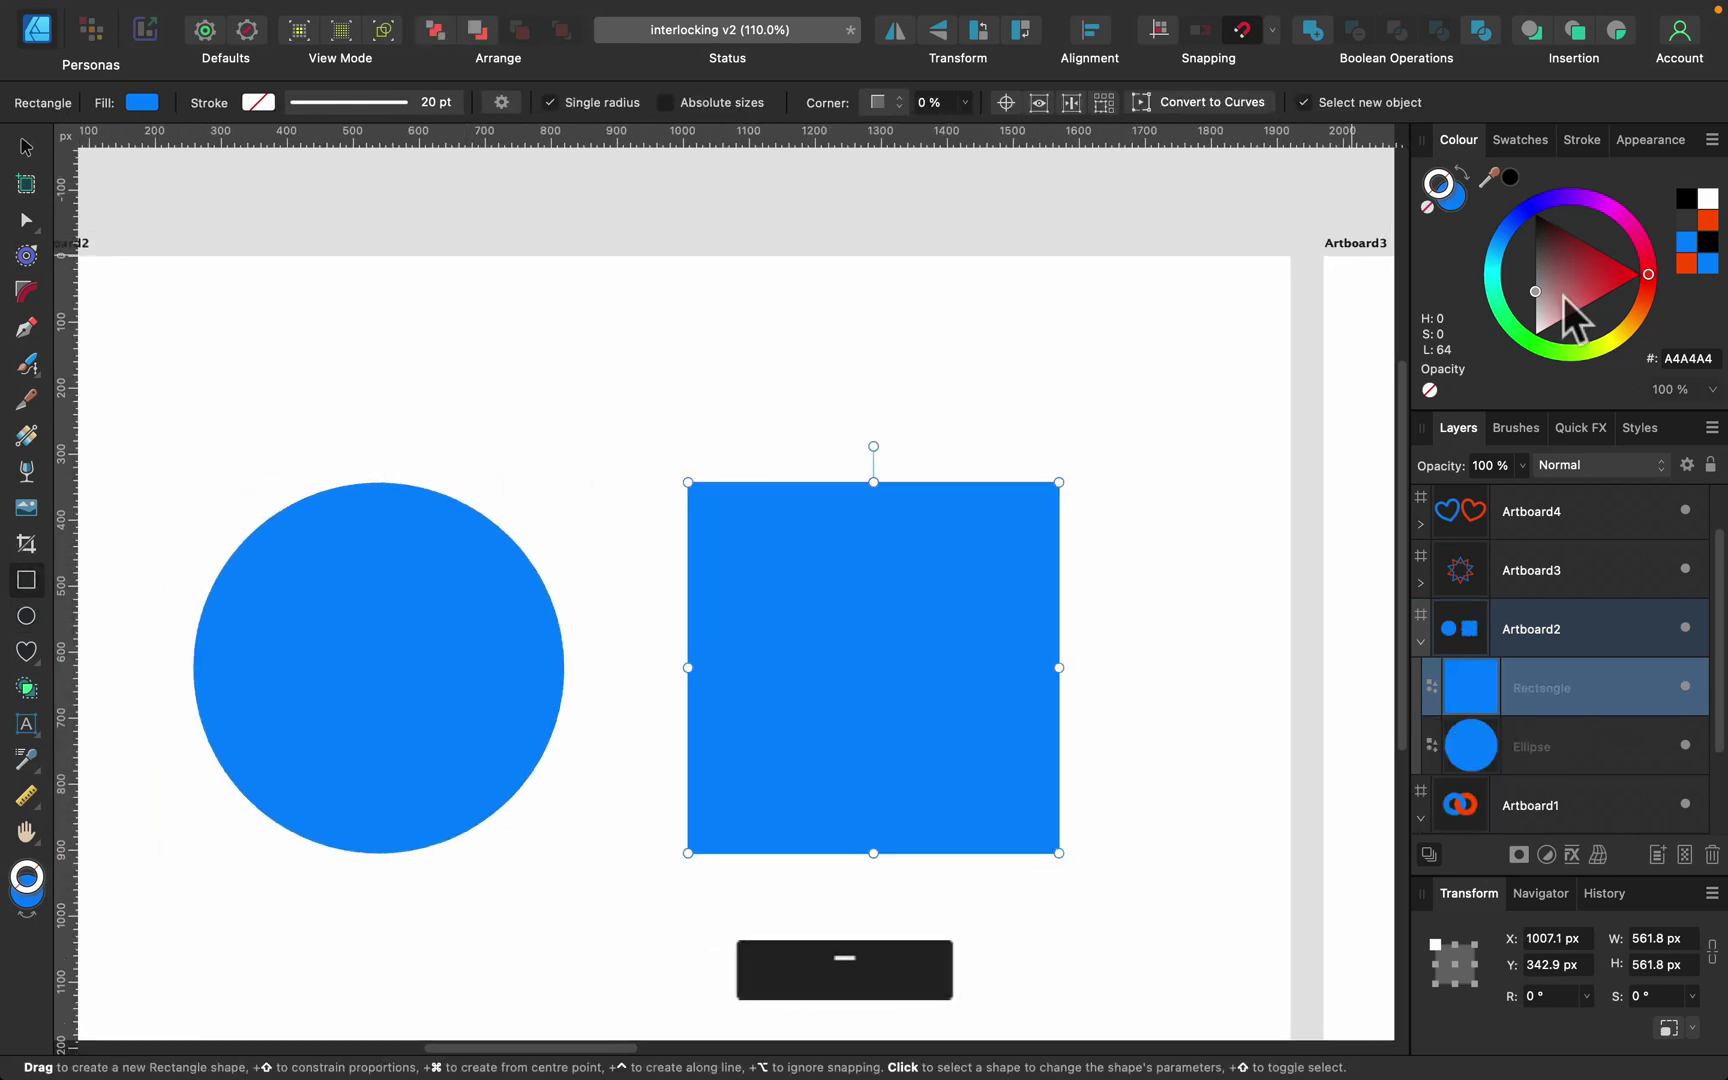
Step: Fill the square on Artboard2 with the orange-red colour FF5300
{"action": "left_click", "coordinate": [1451, 194]}
{"action": "left_click", "coordinate": [1686, 262]}
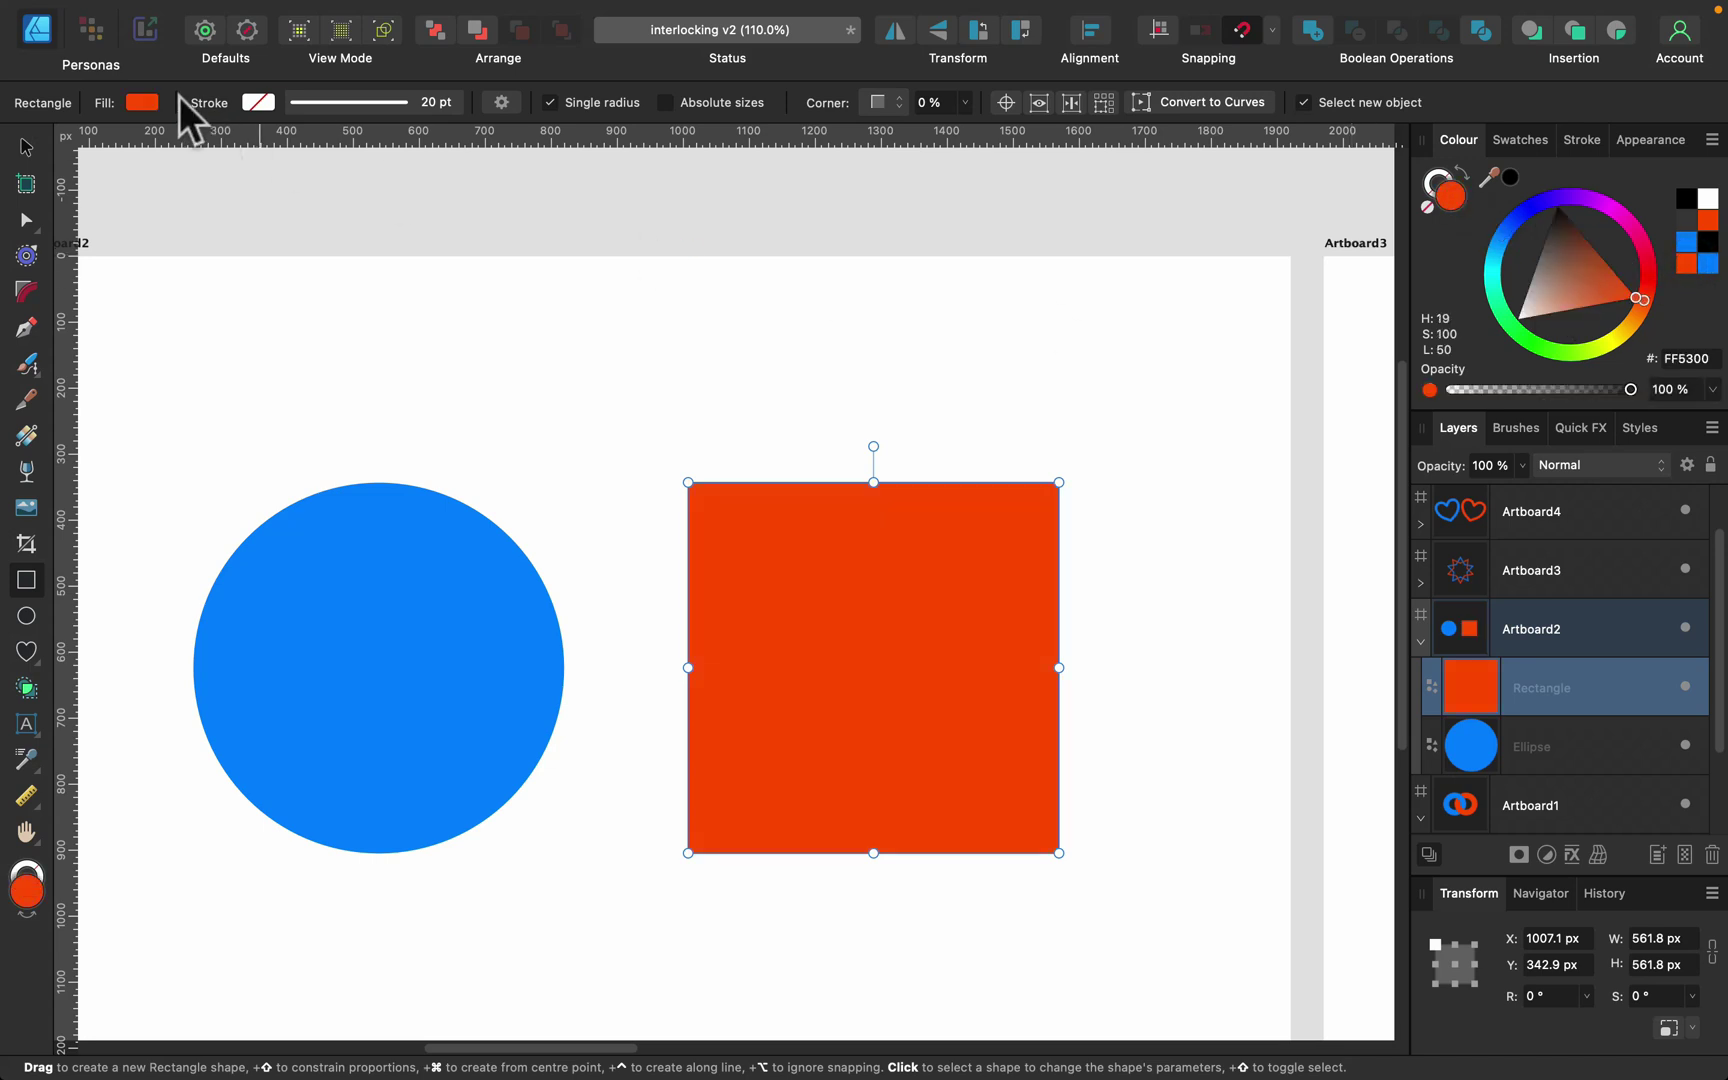
{"action": "left_click", "coordinate": [26, 147]}
{"action": "left_click", "coordinate": [270, 331]}
Step: Swap fill and stroke on both the circle and the square, and give them a centre-aligned 40 pt stroke
{"action": "left_click_drag", "start_coordinate": [124, 388], "coordinate": [1226, 981]}
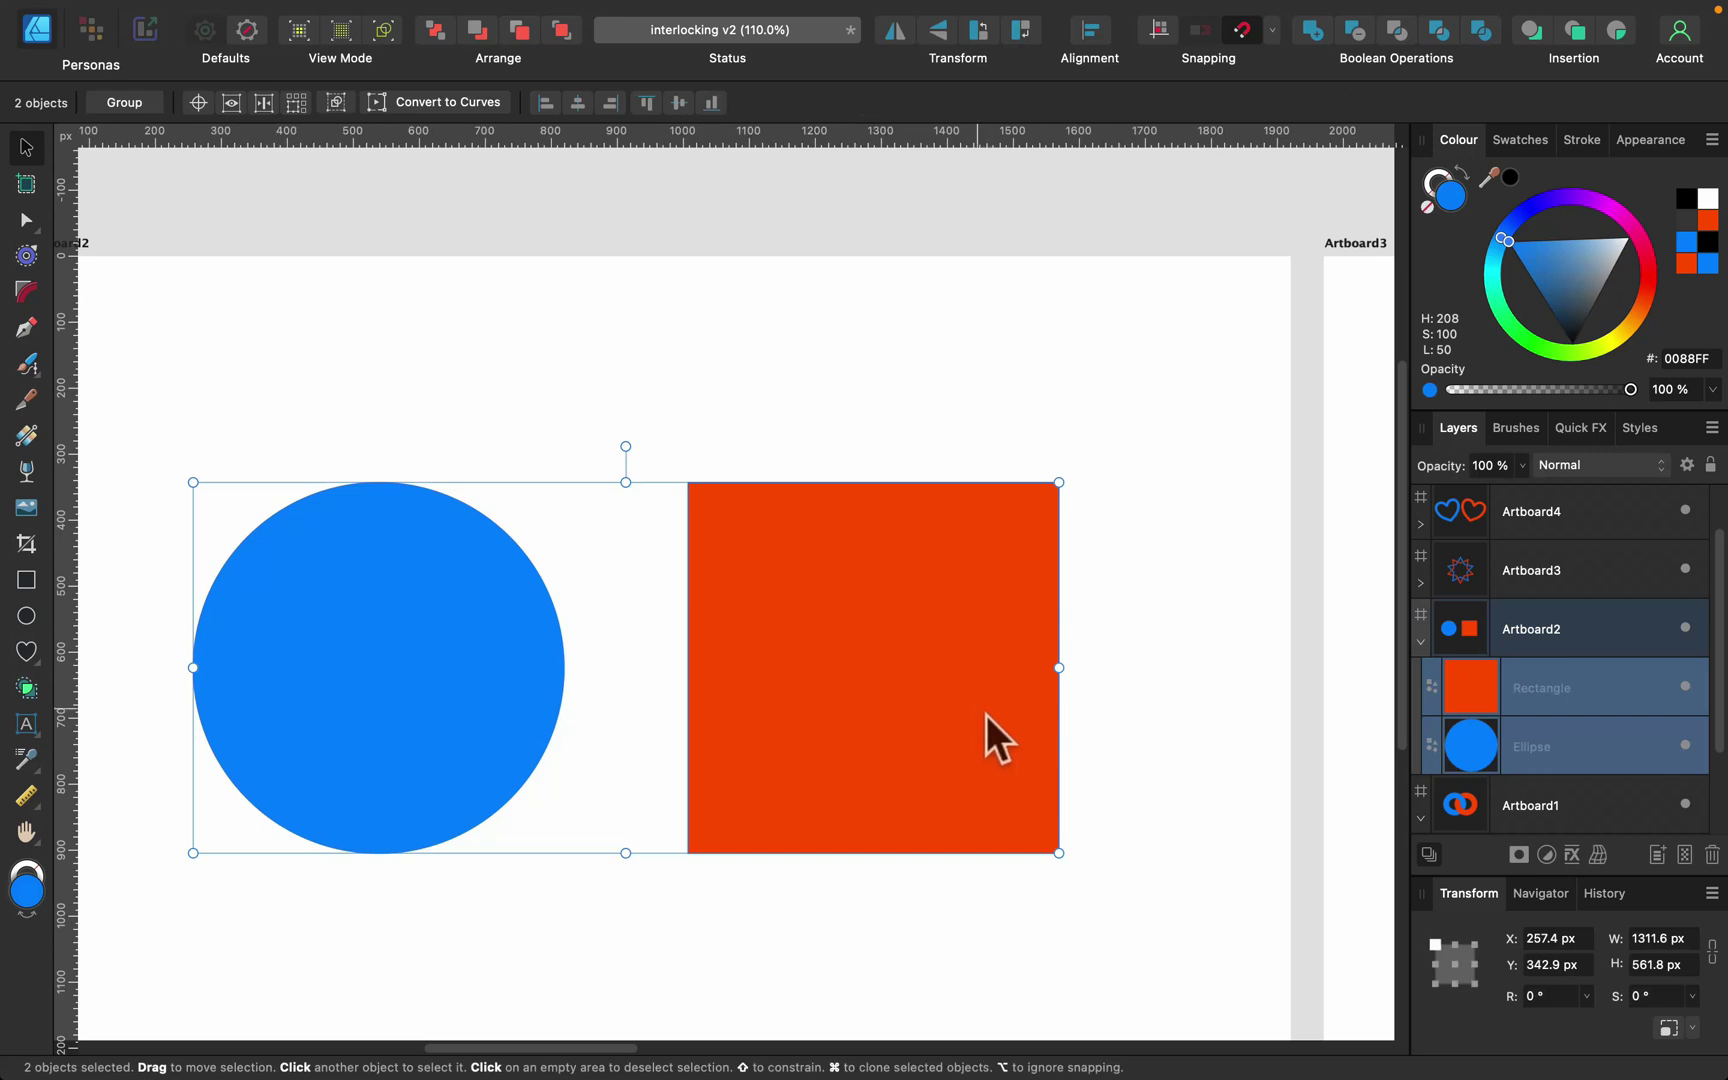
{"action": "left_click", "coordinate": [1466, 172]}
{"action": "left_click", "coordinate": [1586, 139]}
{"action": "mouse_move", "coordinate": [1567, 205]}
{"action": "left_mouse_down"}
{"action": "mouse_move", "coordinate": [1666, 223]}
{"action": "mouse_move", "coordinate": [1585, 224]}
{"action": "mouse_move", "coordinate": [1605, 212]}
{"action": "left_mouse_up"}
{"action": "left_click", "coordinate": [1477, 305]}
{"action": "left_click", "coordinate": [1477, 305]}
{"action": "left_click", "coordinate": [1462, 139]}
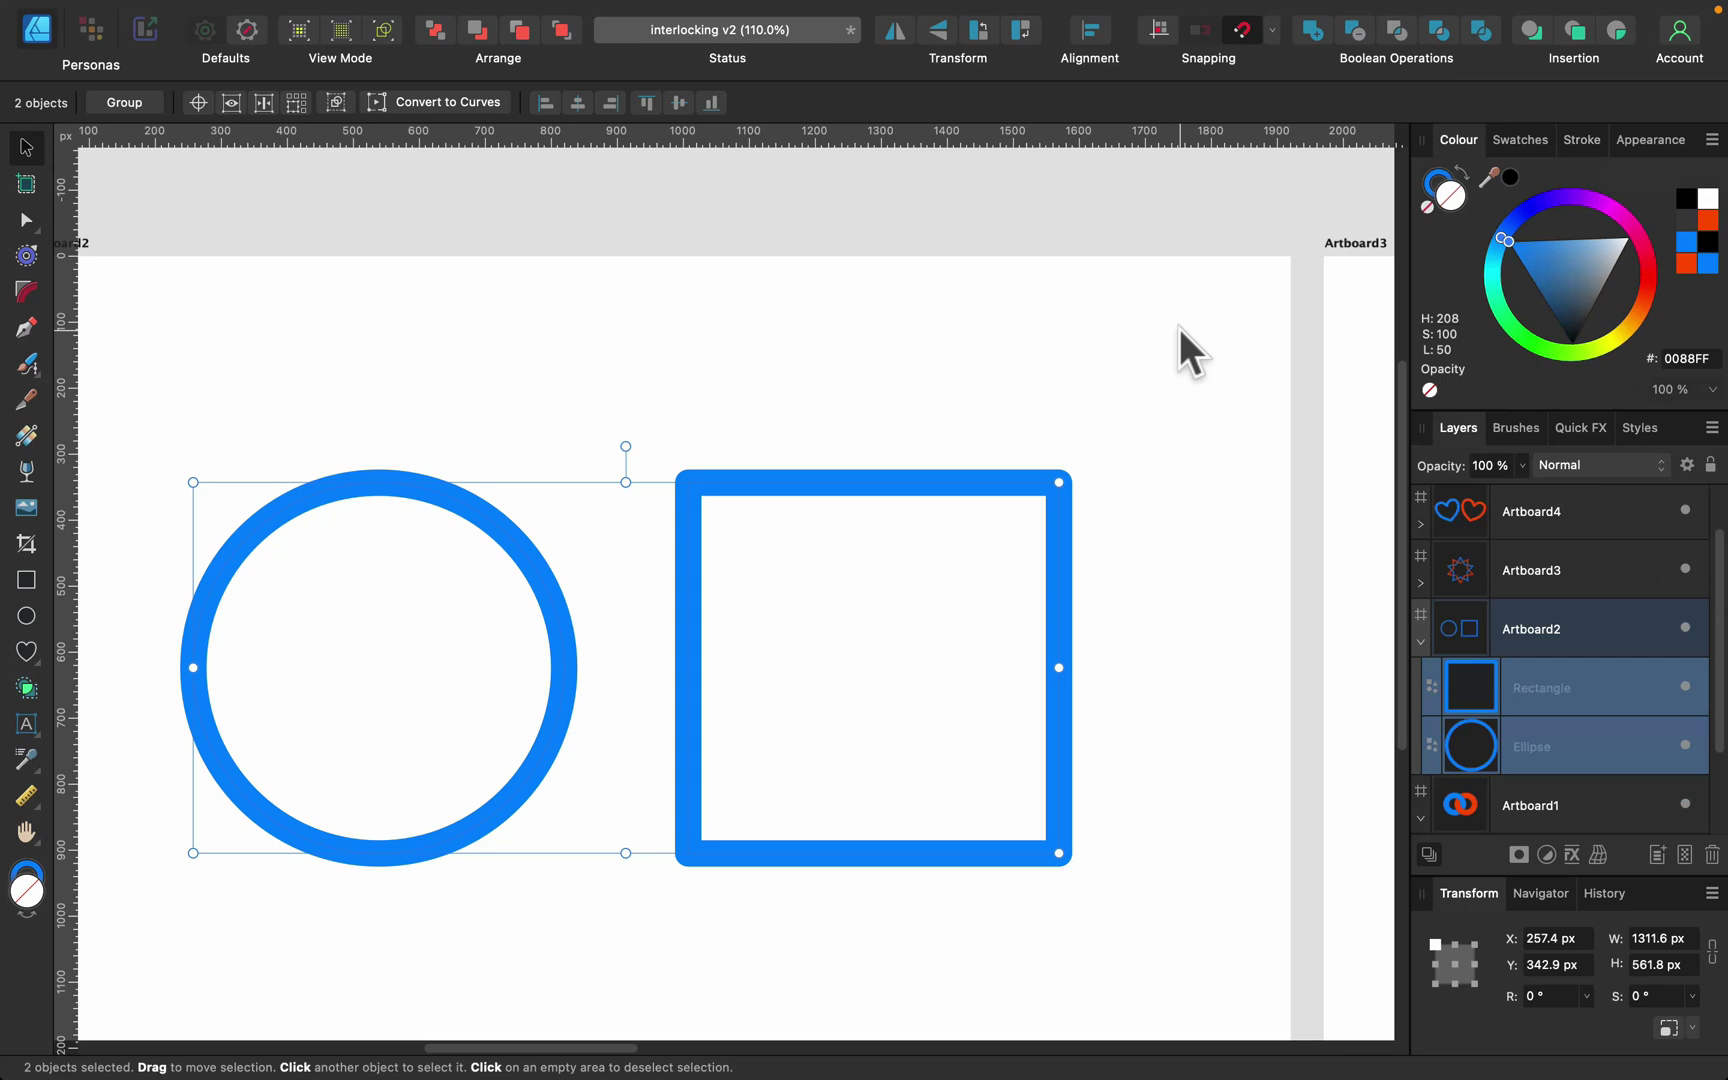
Step: Recolour the square's stroke orange-red (FF5300) and deselect it
{"action": "left_click", "coordinate": [1100, 430]}
{"action": "left_click", "coordinate": [1067, 473]}
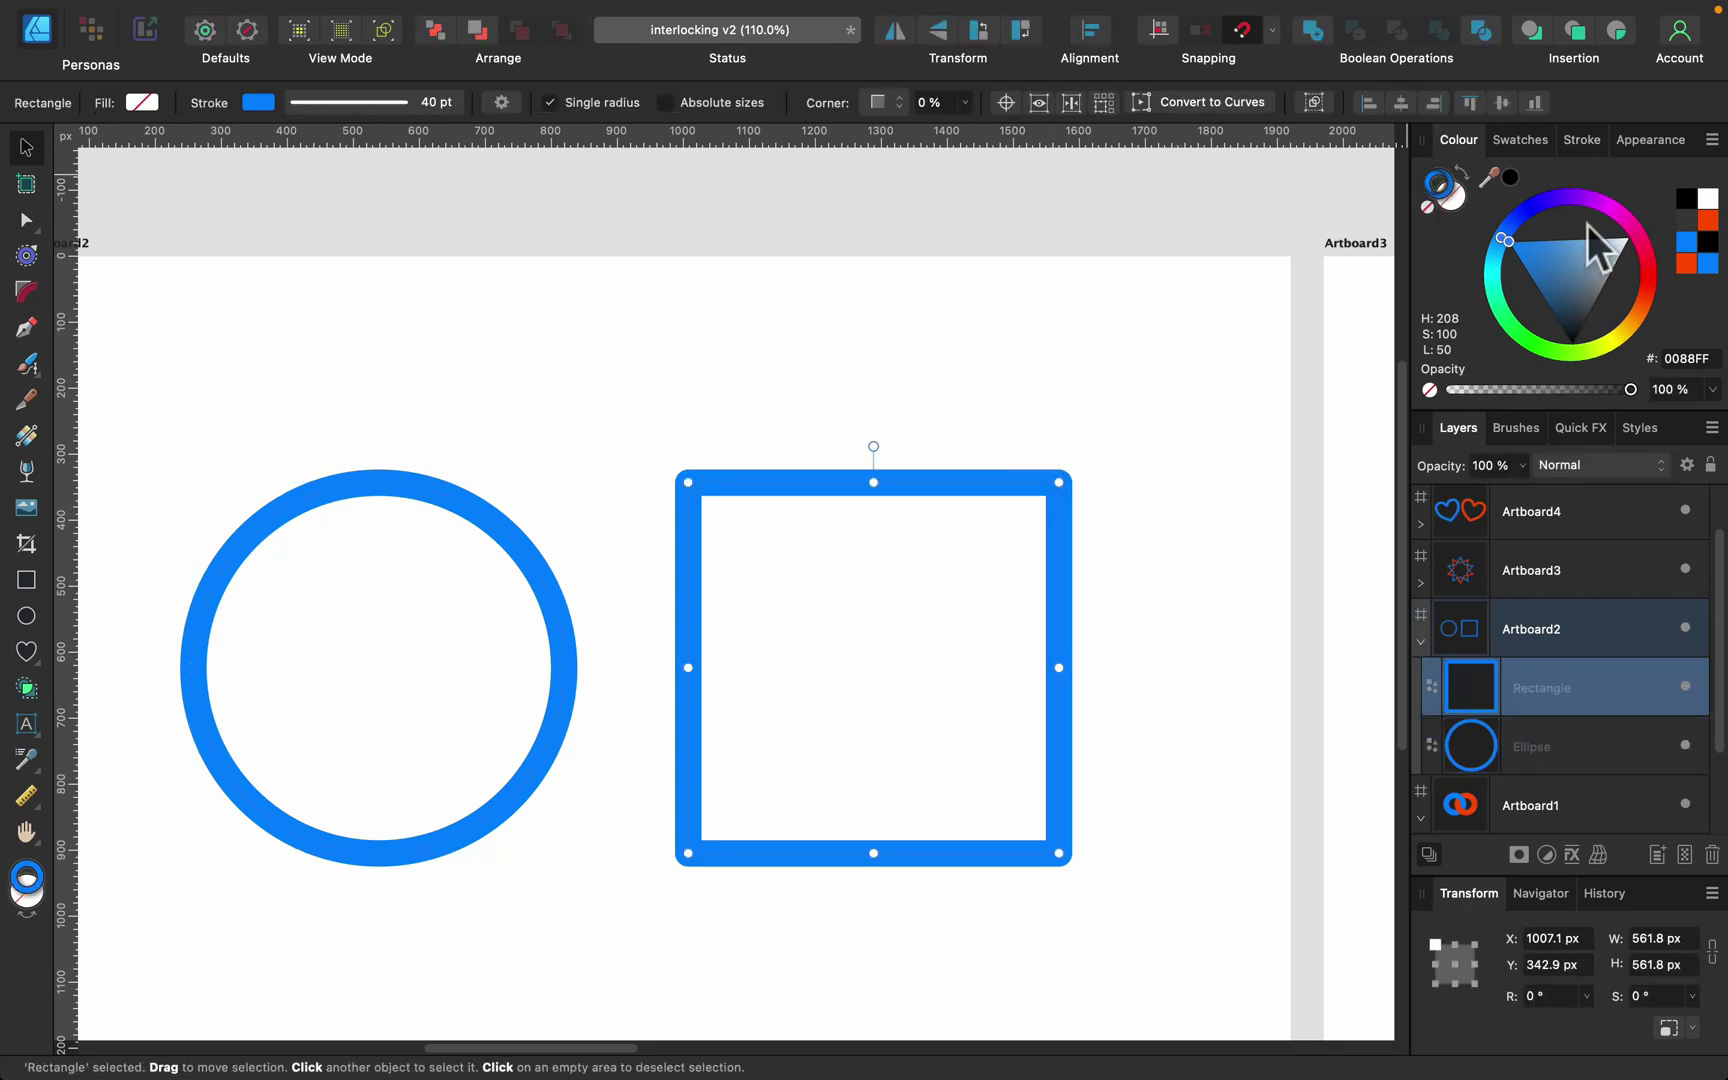
{"action": "left_click", "coordinate": [1687, 263]}
{"action": "left_click", "coordinate": [1044, 351]}
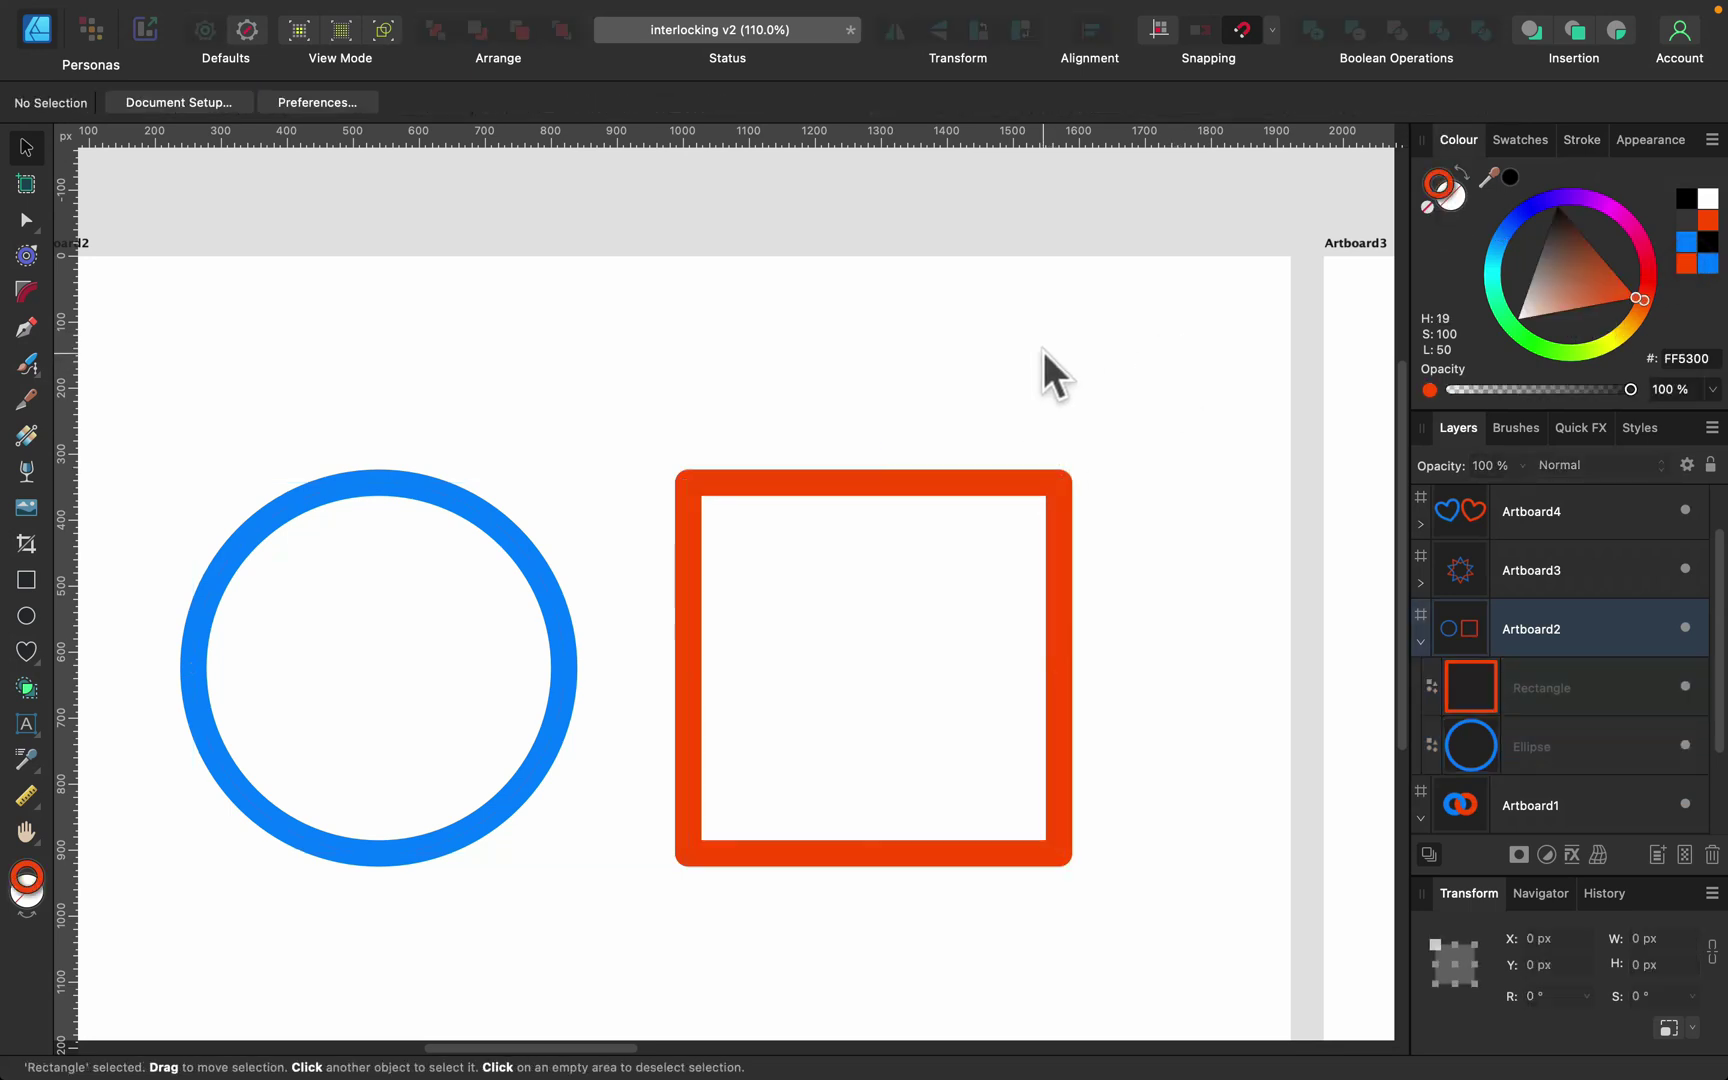
Step: Expand the red square's stroke into a filled shape
{"action": "left_click", "coordinate": [988, 498]}
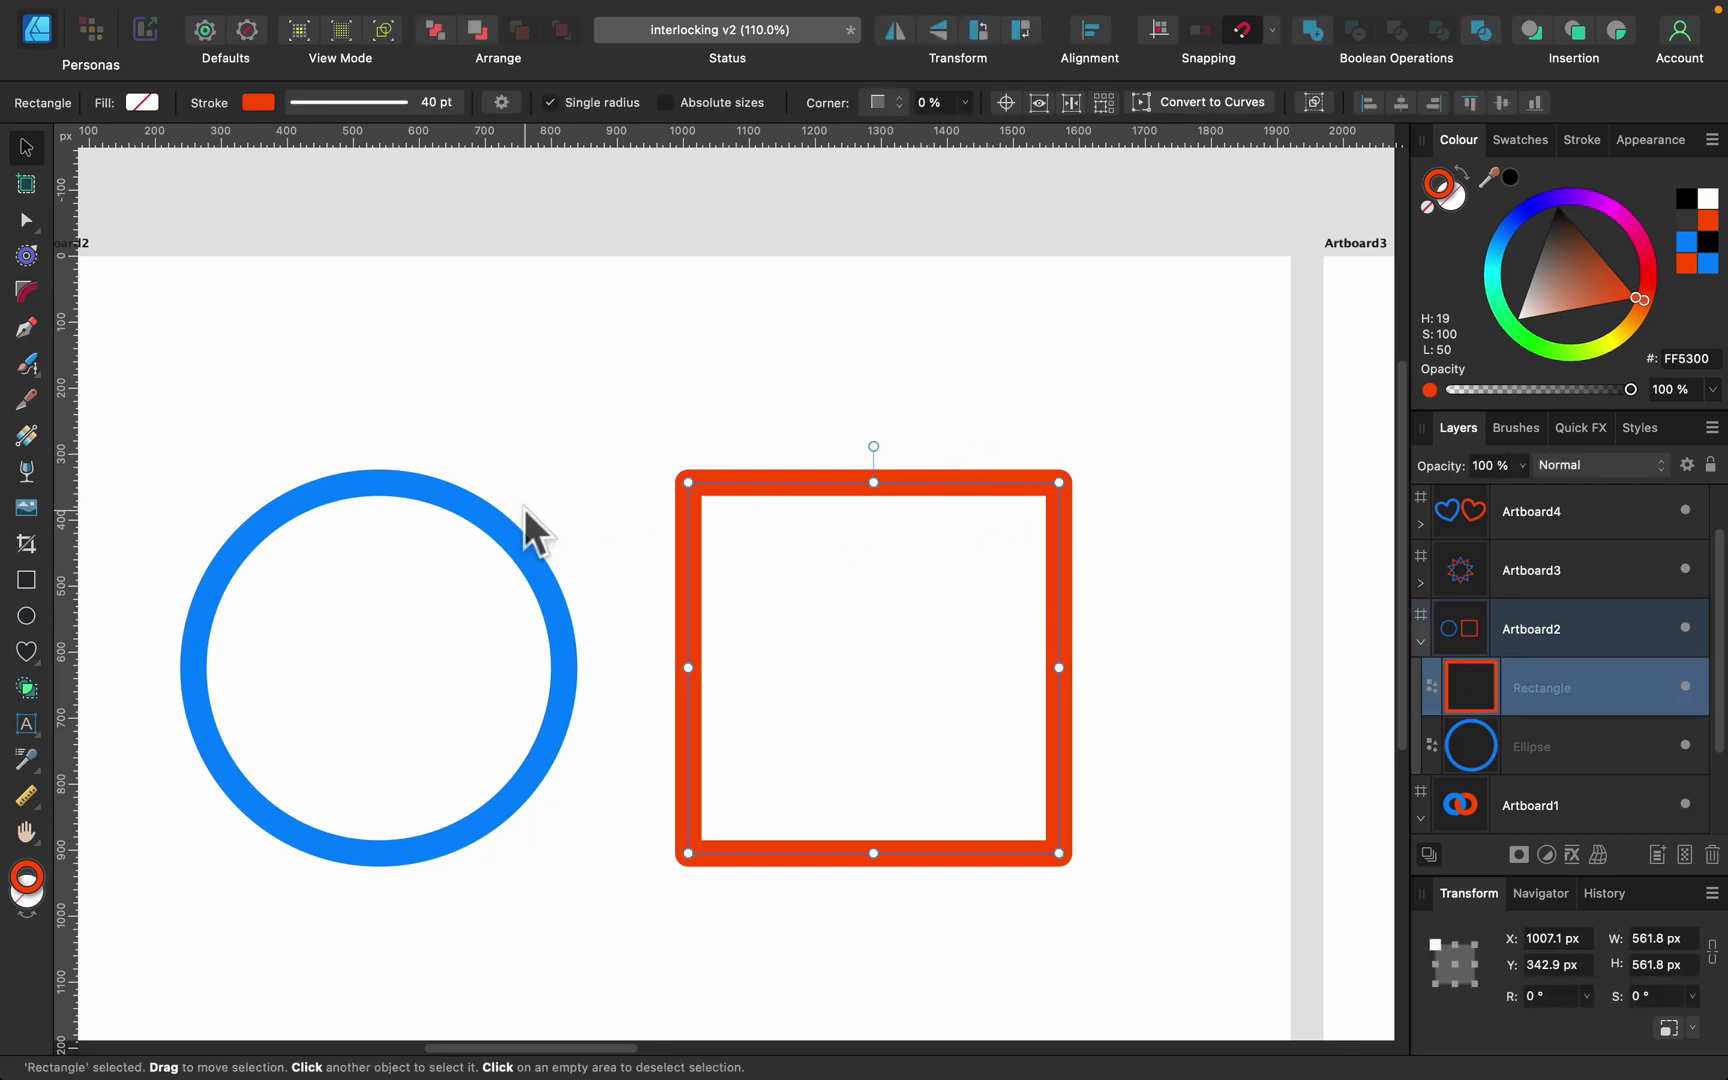
{"action": "mouse_move", "coordinate": [571, 10]}
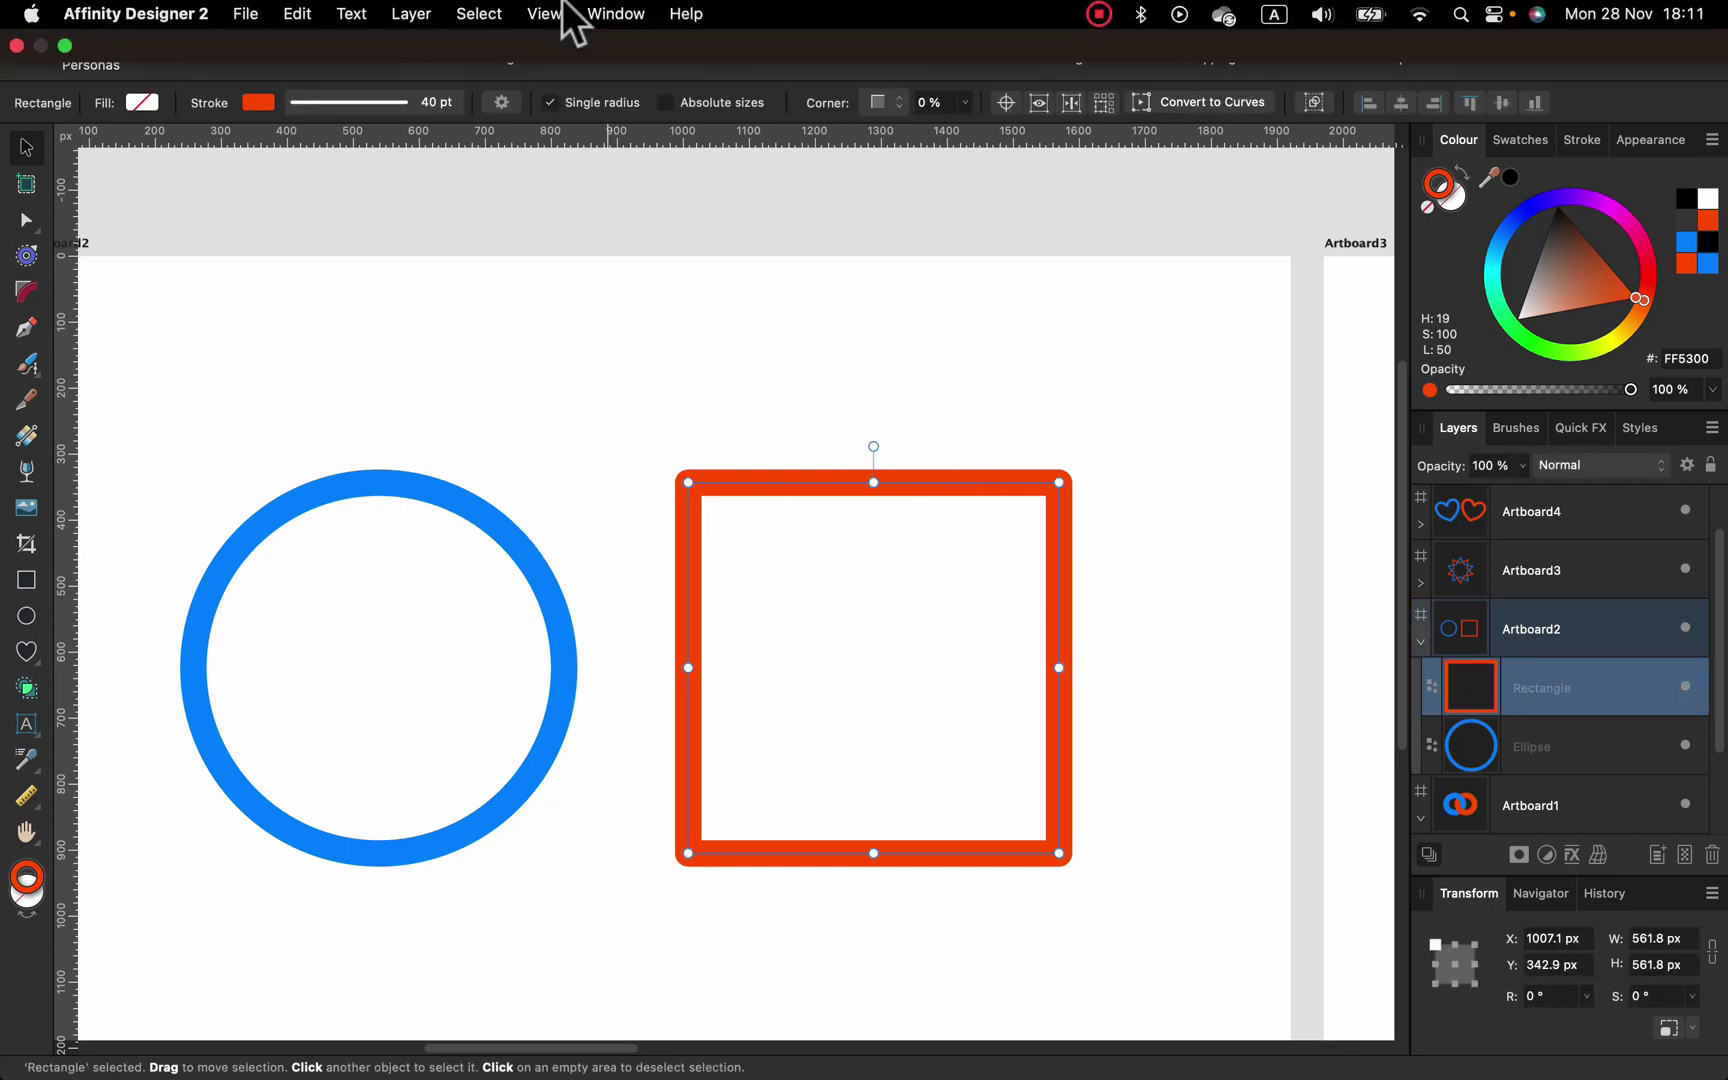
{"action": "left_click", "coordinate": [470, 14]}
{"action": "mouse_move", "coordinate": [372, 20]}
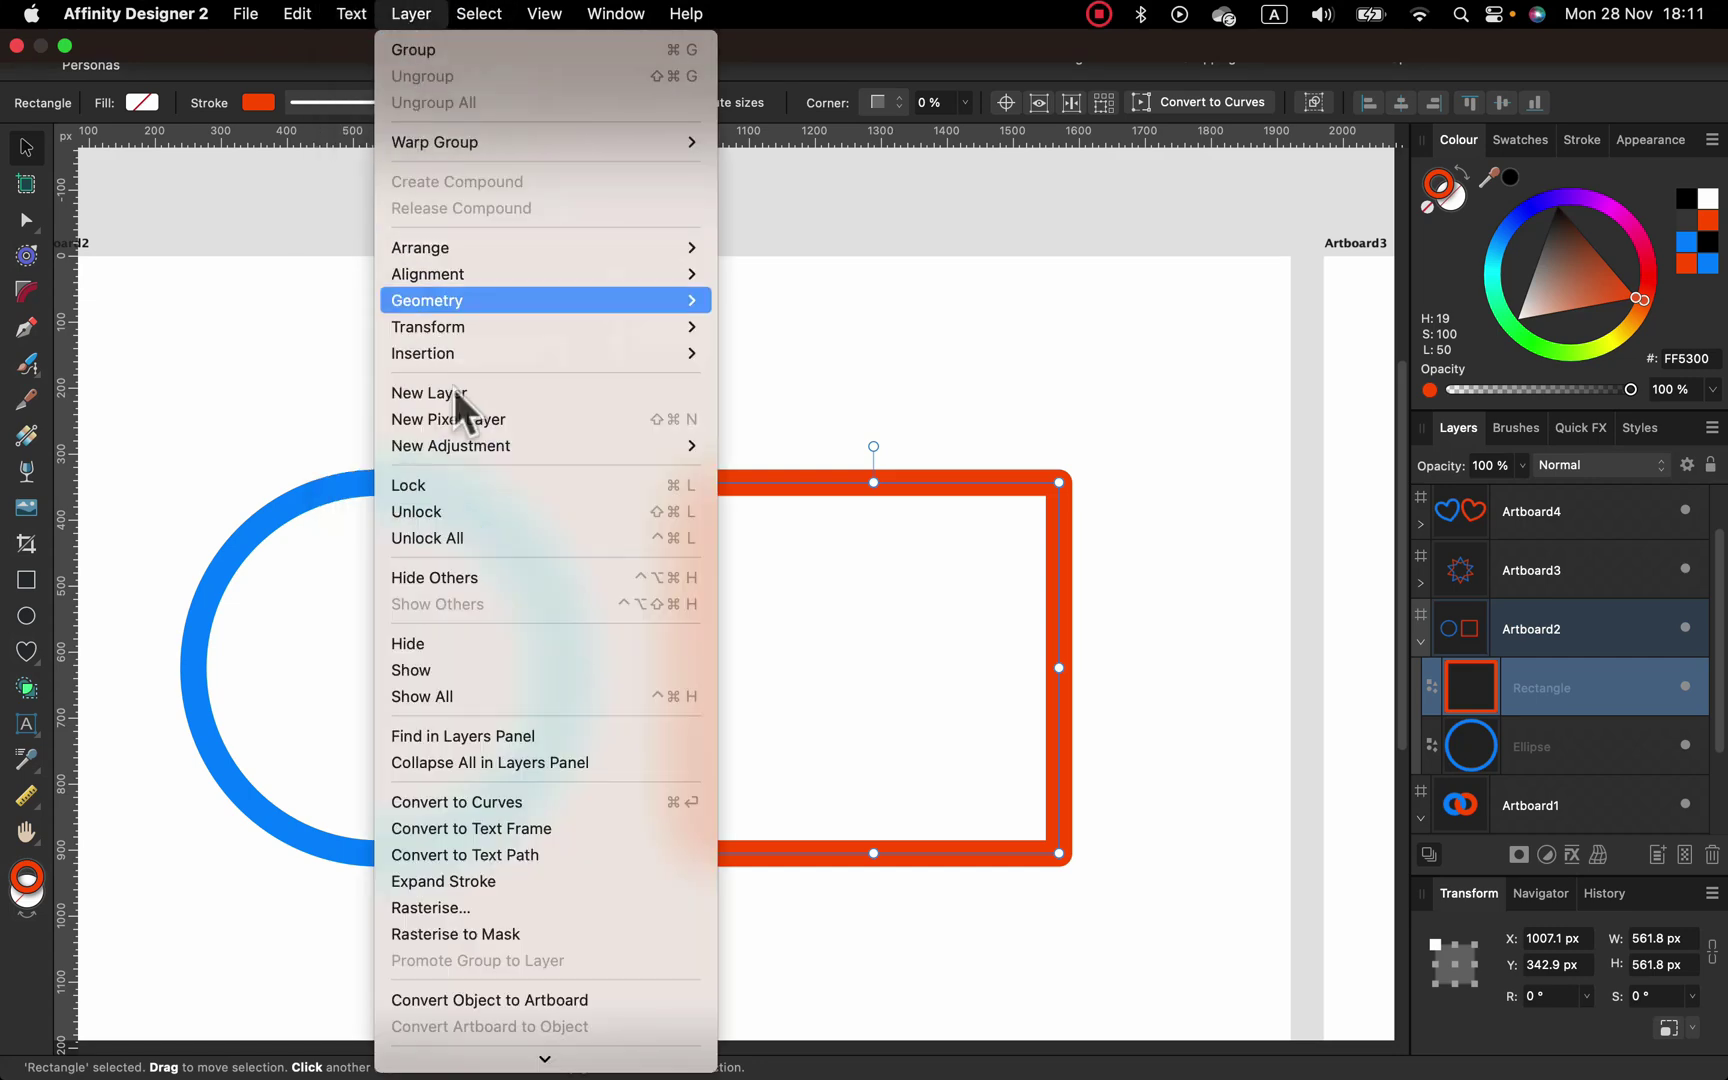
{"action": "left_click", "coordinate": [529, 880]}
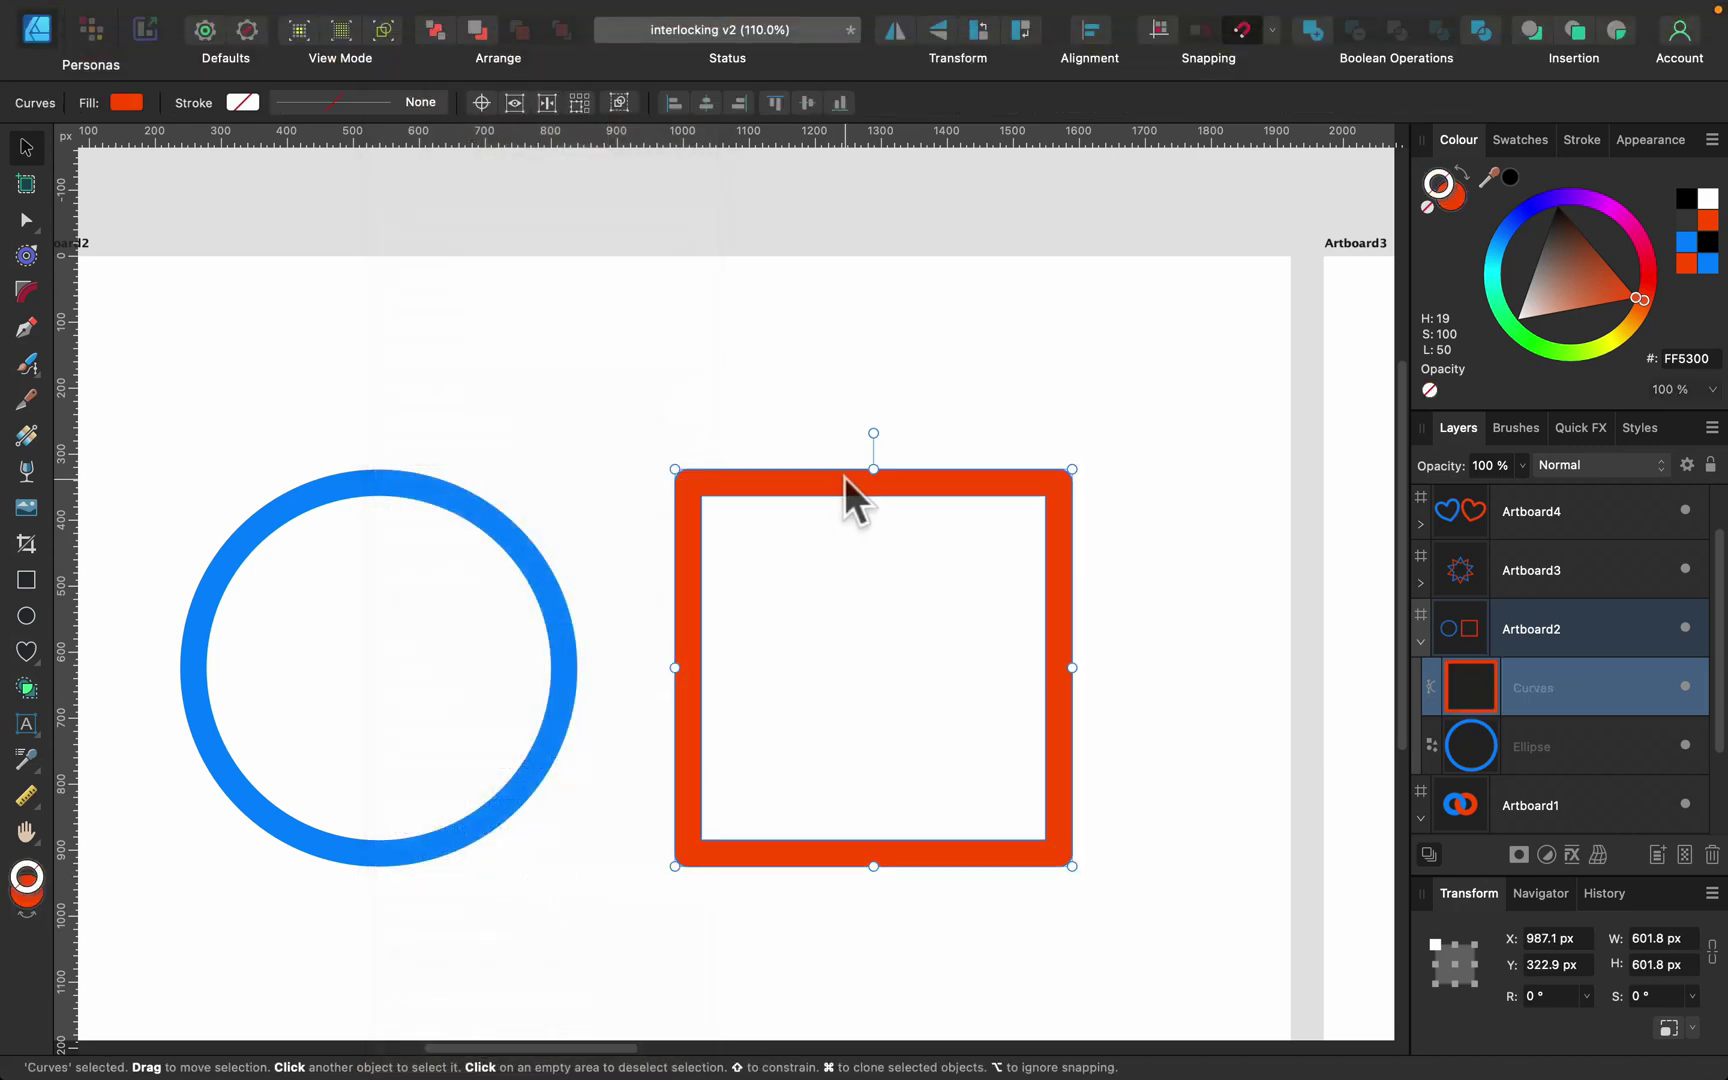
Step: Expand the blue circle's stroke into a filled shape and deselect it
{"action": "left_click", "coordinate": [394, 489]}
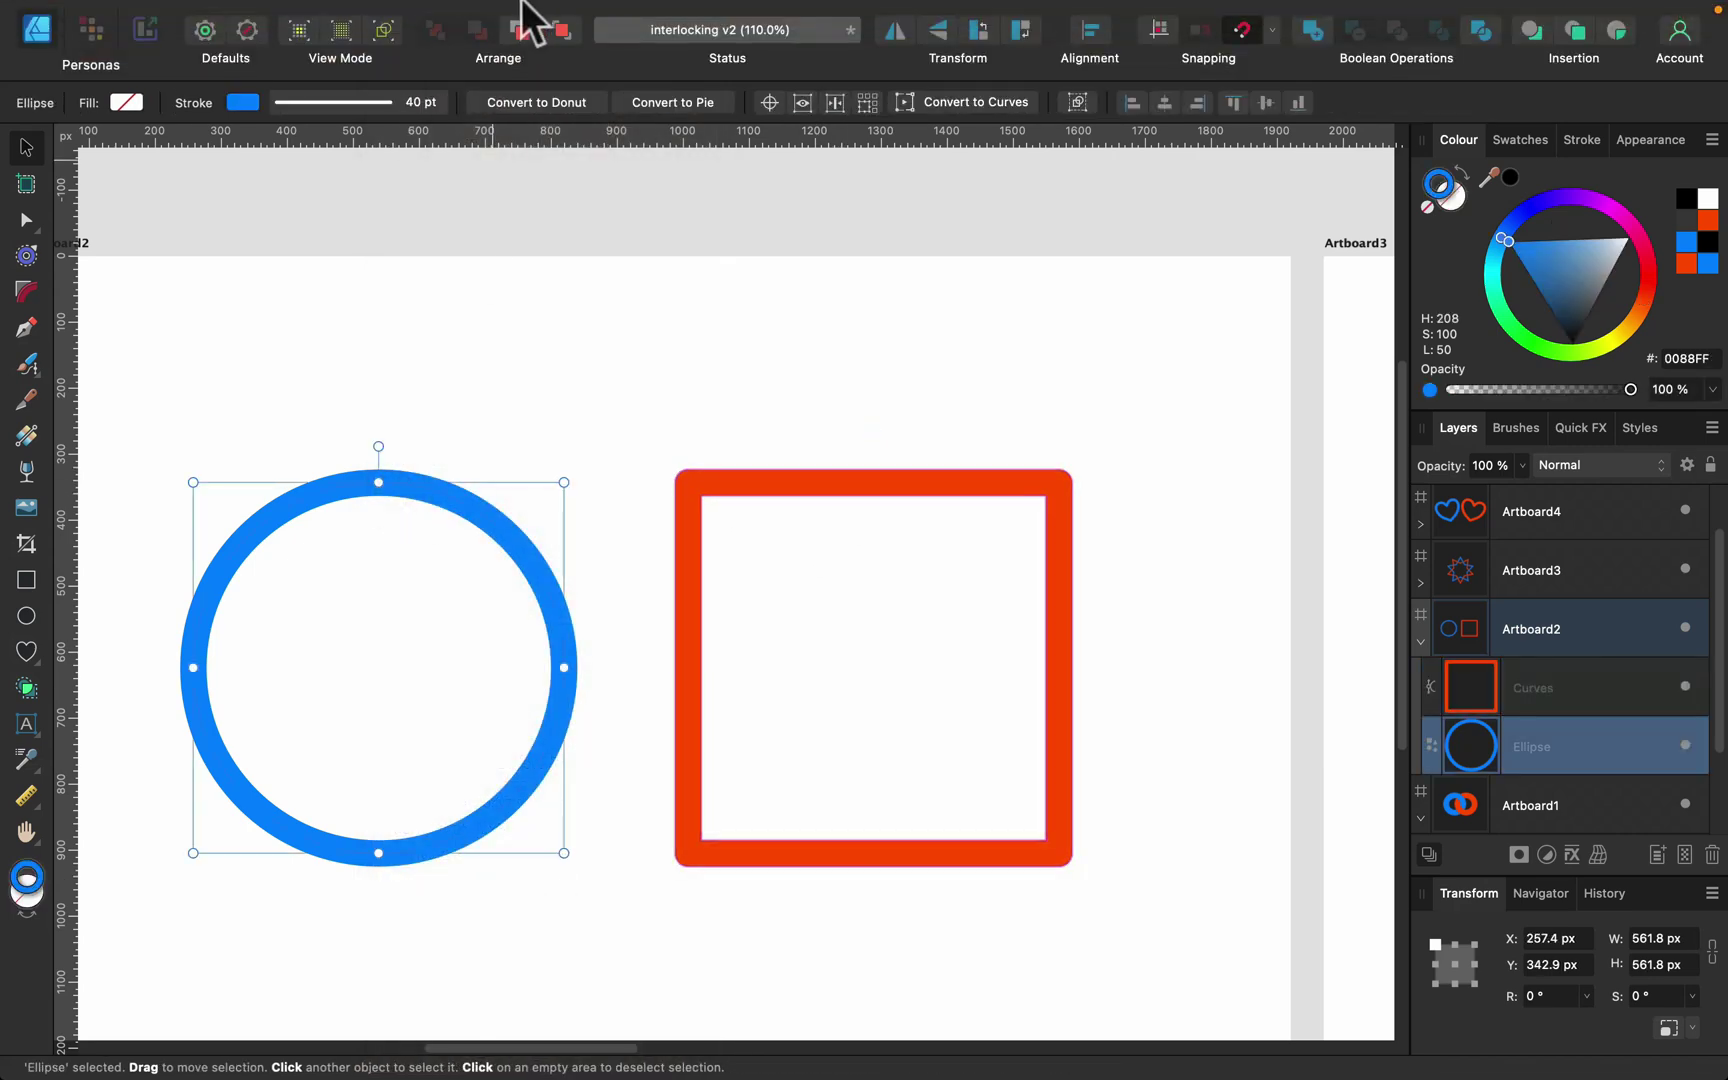
{"action": "left_click", "coordinate": [400, 14]}
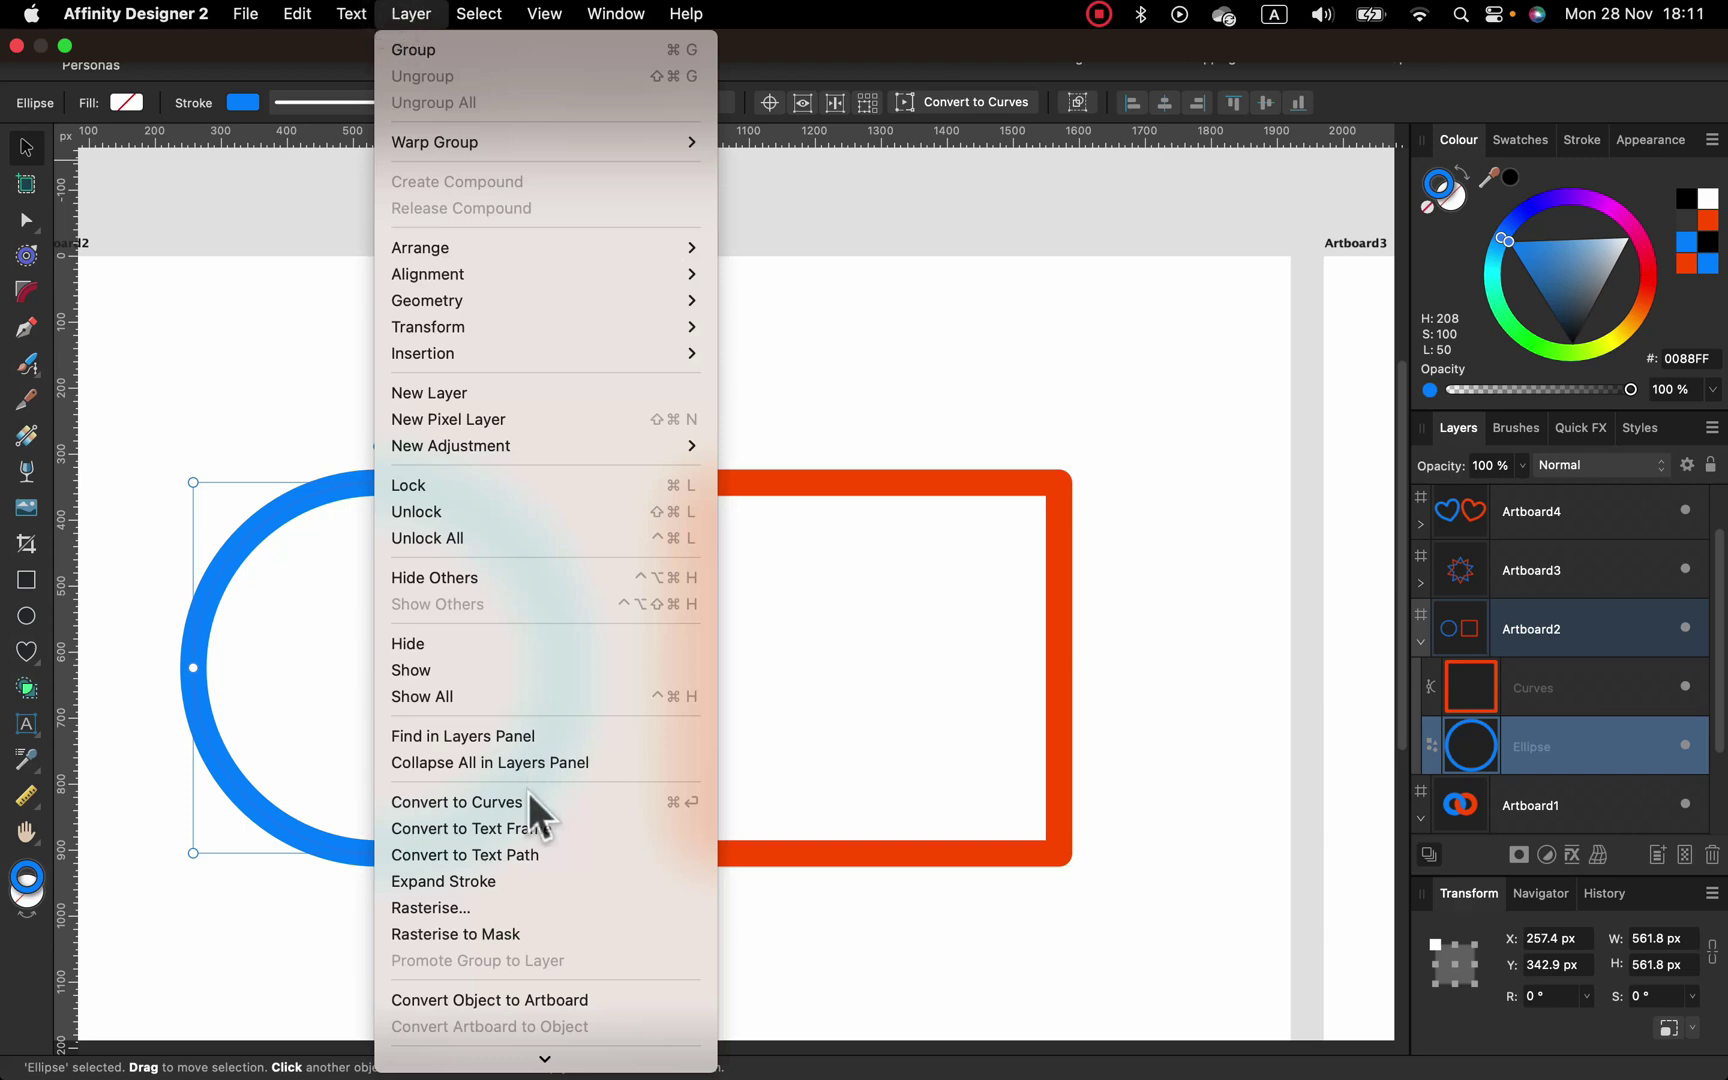
{"action": "left_click", "coordinate": [528, 883]}
{"action": "left_click", "coordinate": [464, 396]}
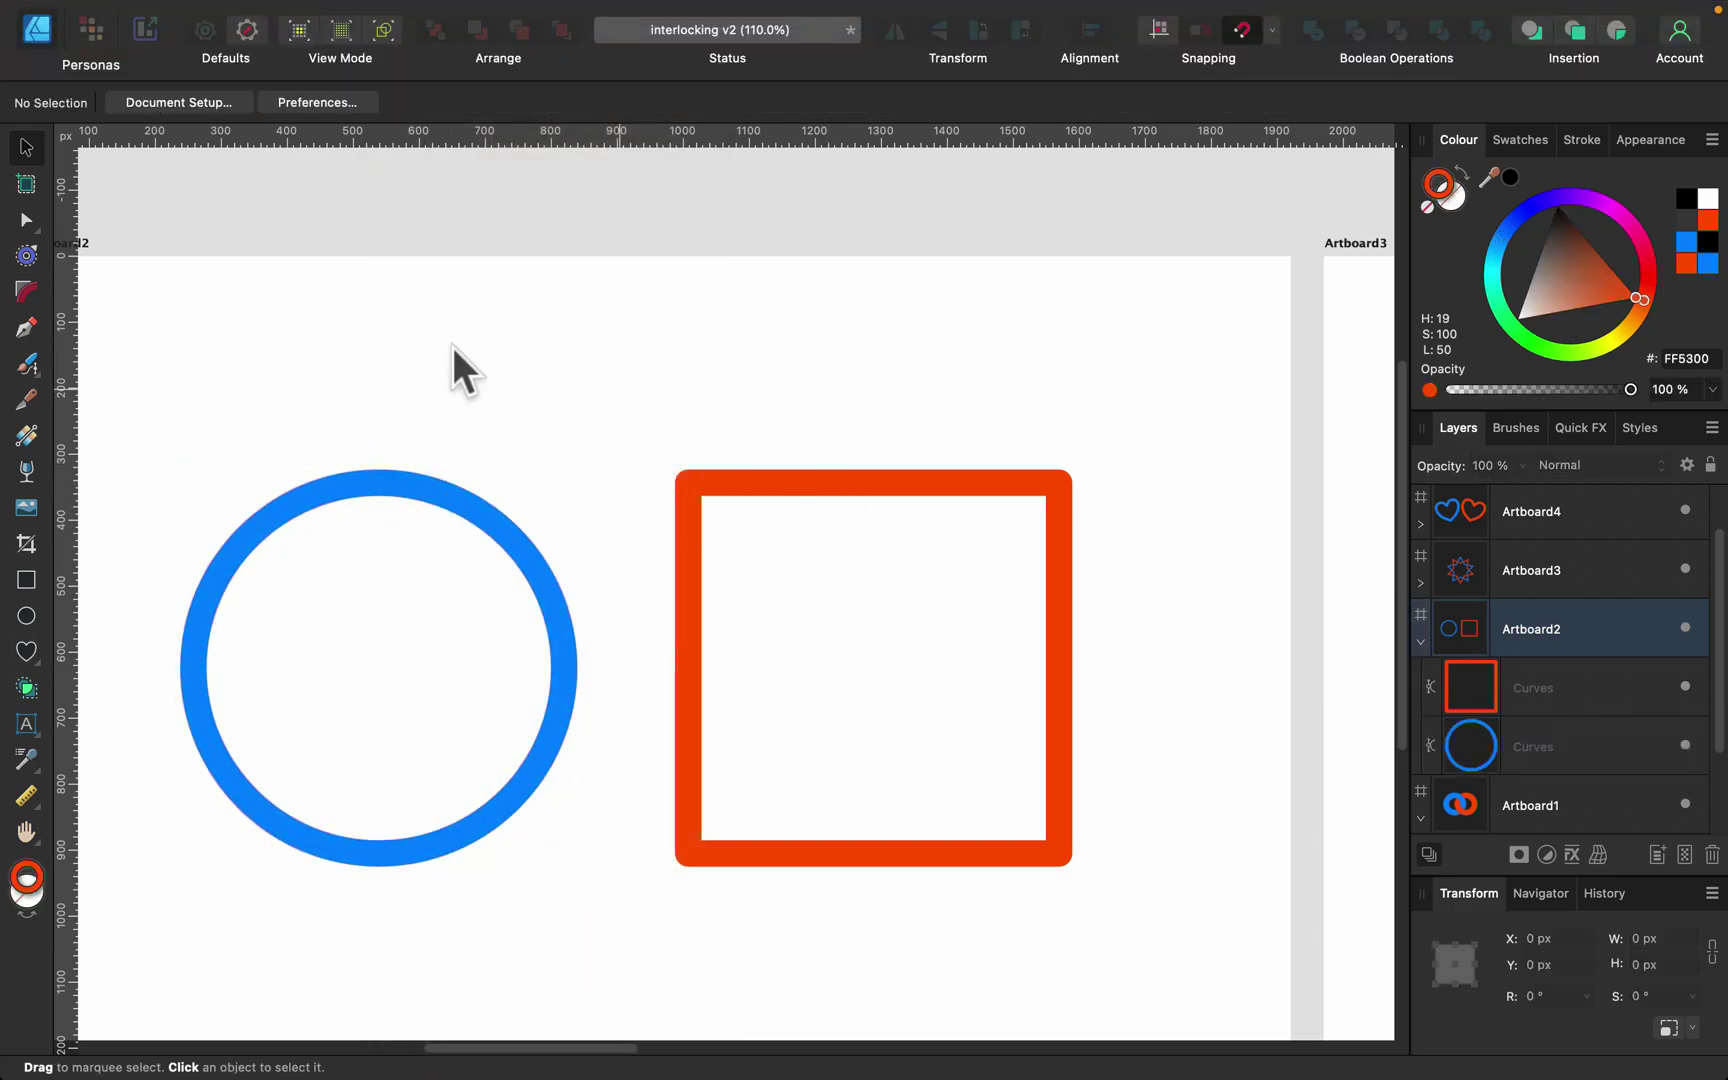
Step: Add a 19 pt grey stroke aligned to the outside of both the blue ring and the red square frame
{"action": "left_click_drag", "start_coordinate": [140, 377], "coordinate": [1189, 973]}
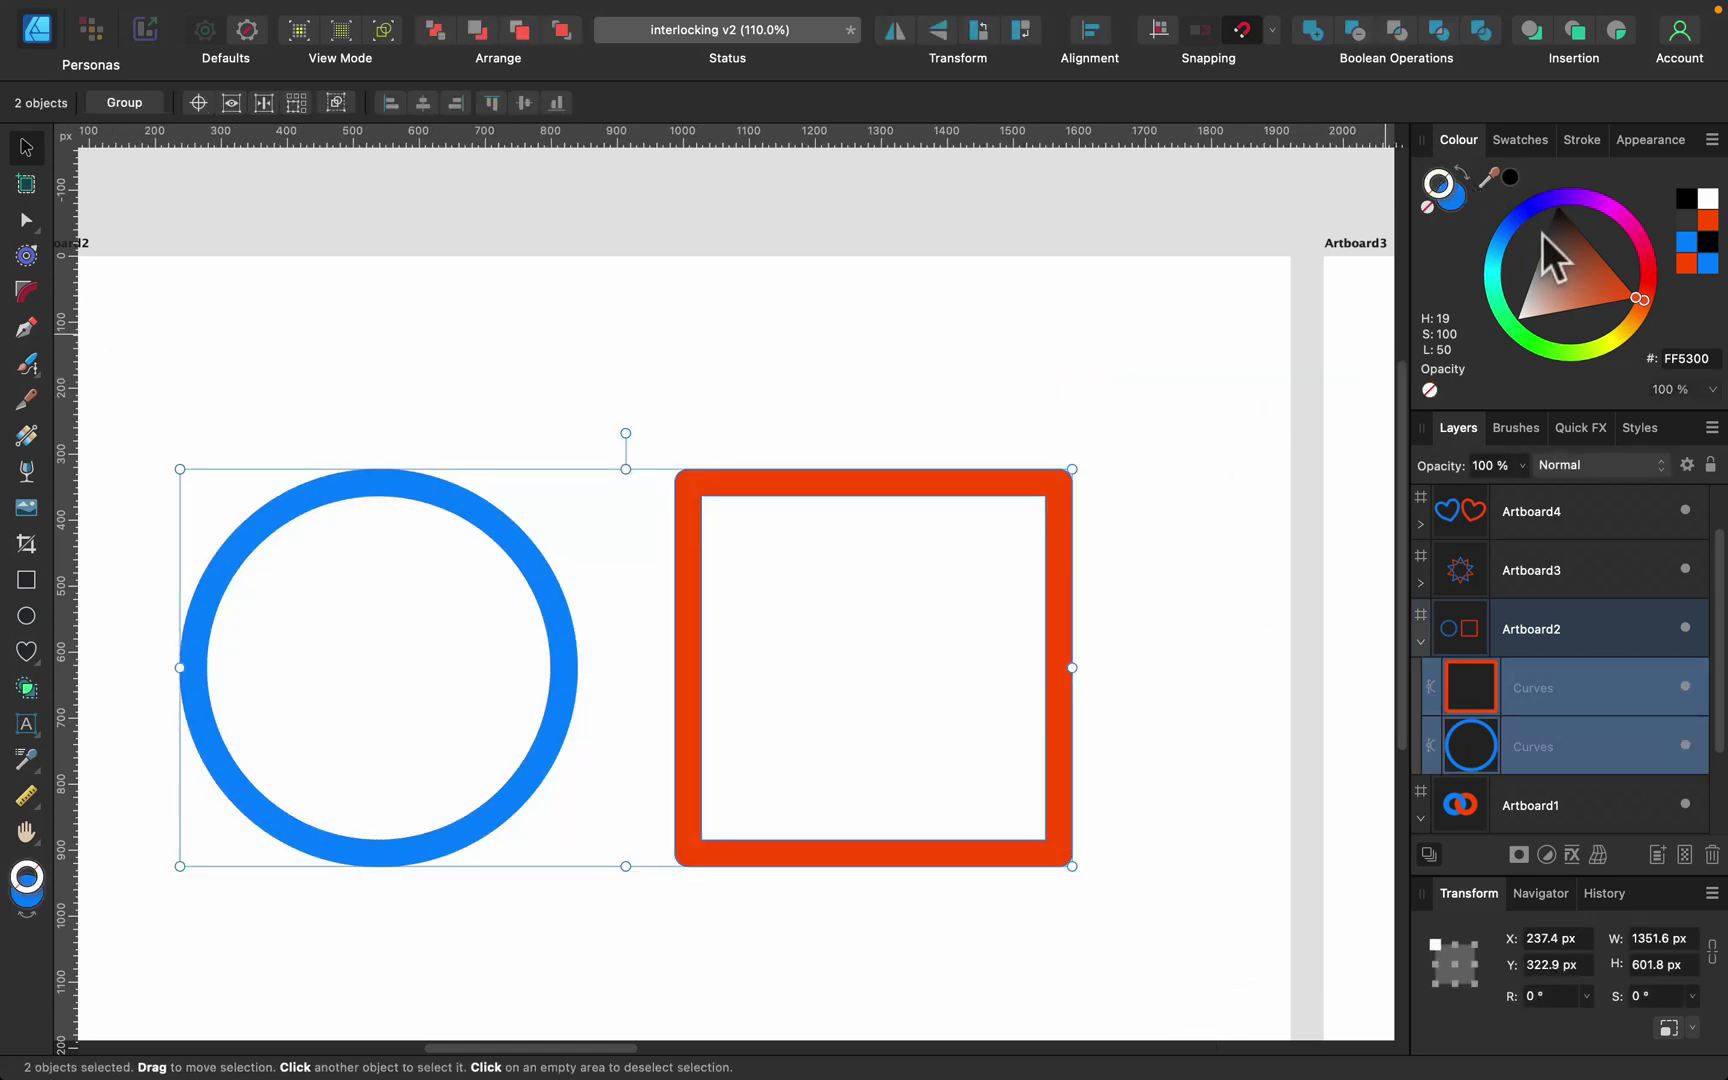
{"action": "left_click", "coordinate": [1578, 140]}
{"action": "mouse_move", "coordinate": [1544, 210]}
{"action": "left_mouse_down"}
{"action": "mouse_move", "coordinate": [1577, 213]}
{"action": "mouse_move", "coordinate": [1560, 213]}
{"action": "left_mouse_up"}
{"action": "left_click", "coordinate": [1543, 305]}
{"action": "left_click", "coordinate": [1096, 317]}
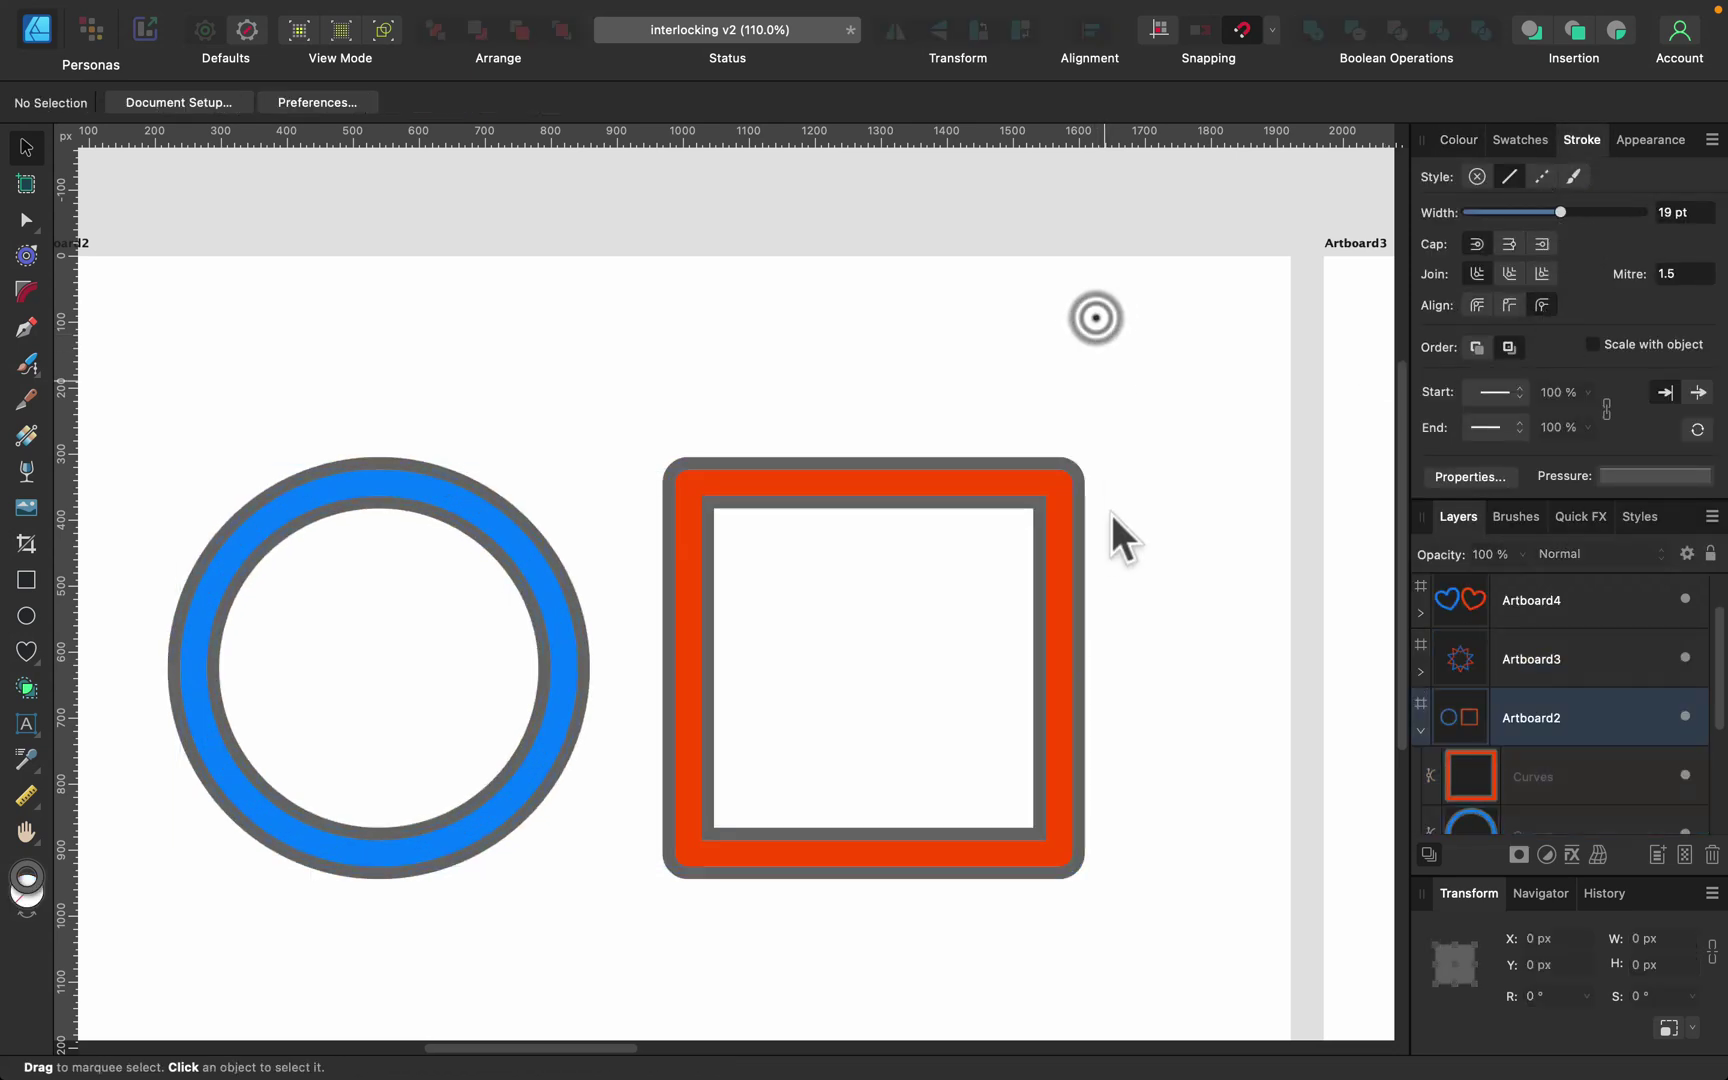
Step: Expand the grey outline stroke of the red square frame into its own shape
{"action": "left_click", "coordinate": [971, 491]}
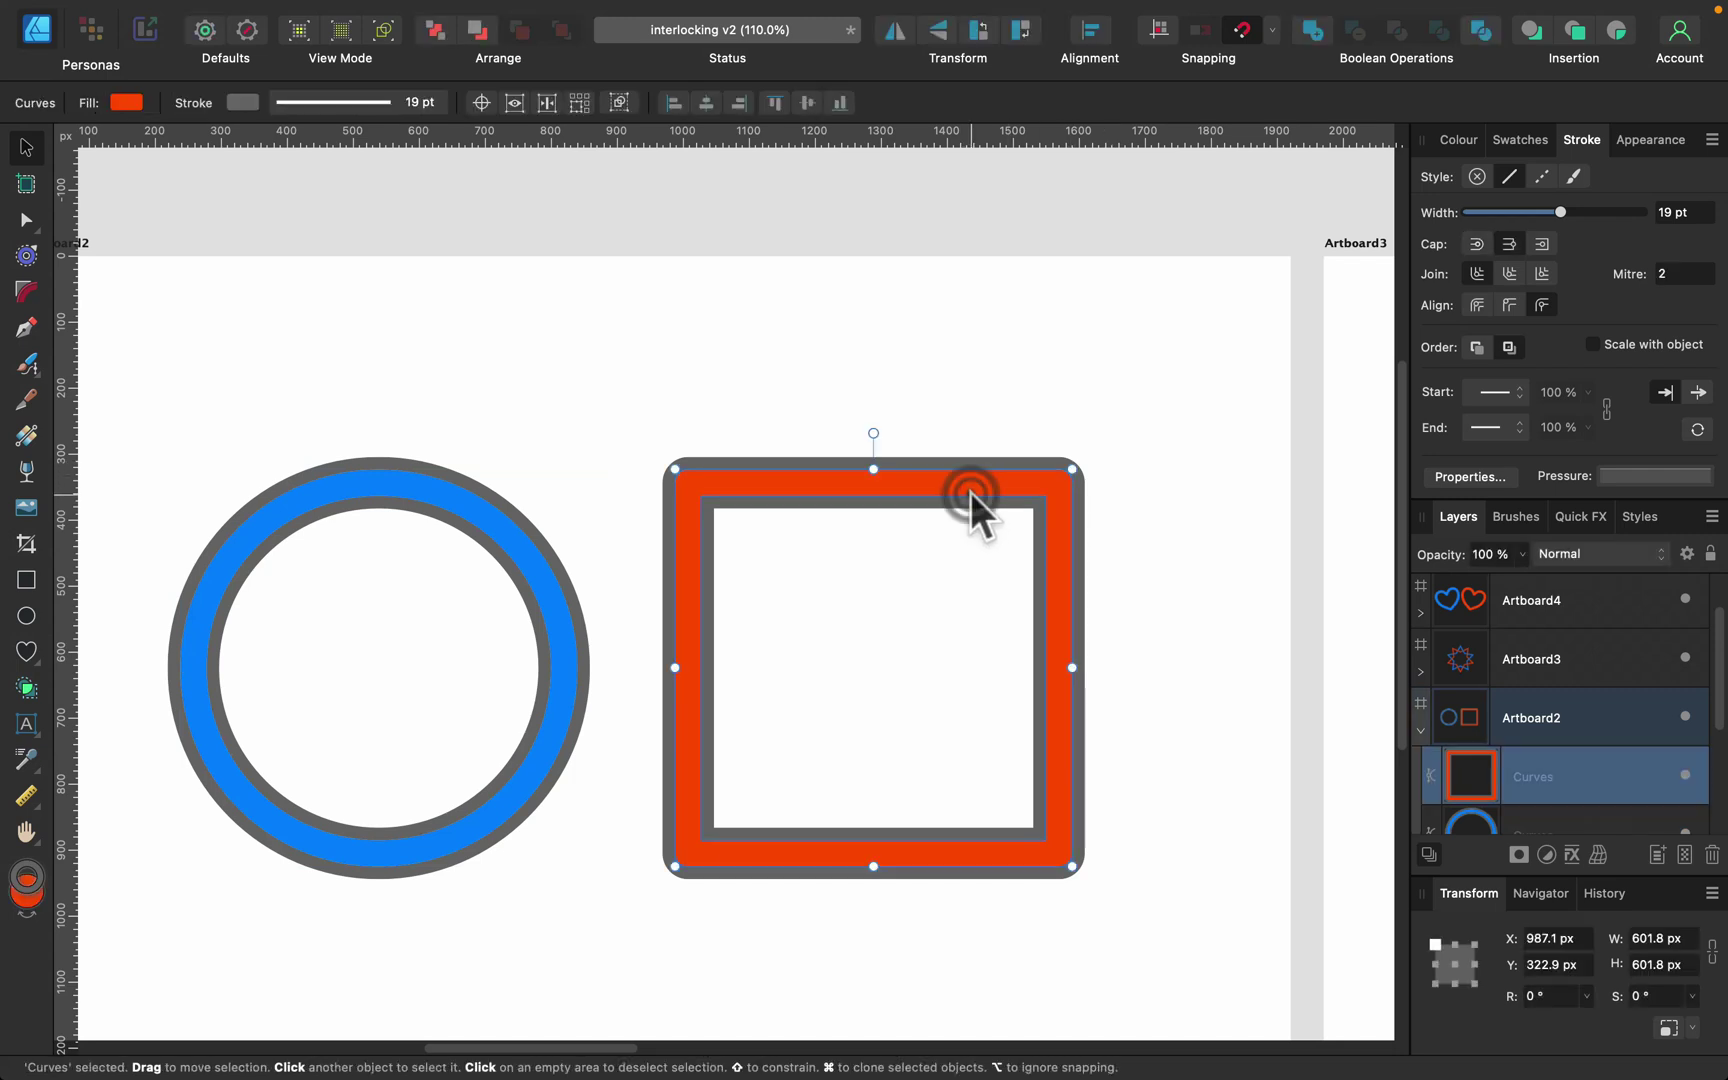
{"action": "mouse_move", "coordinate": [431, 8]}
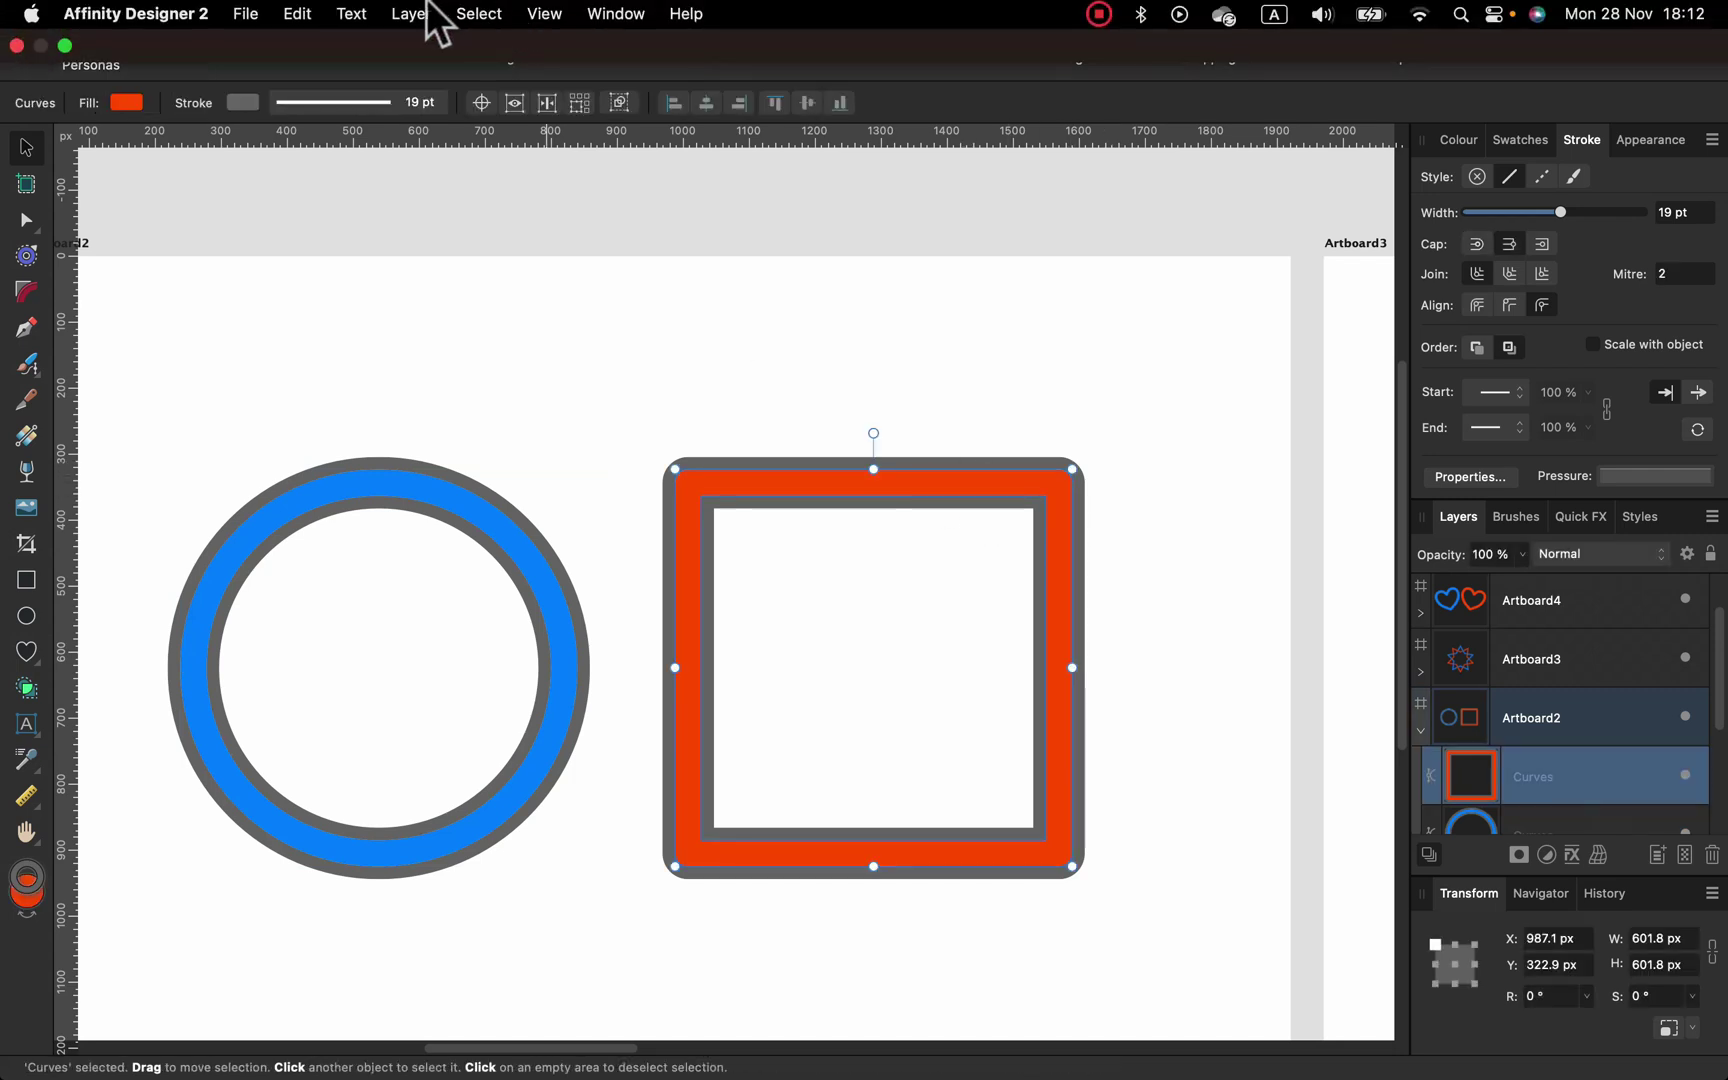
{"action": "left_click", "coordinate": [411, 15]}
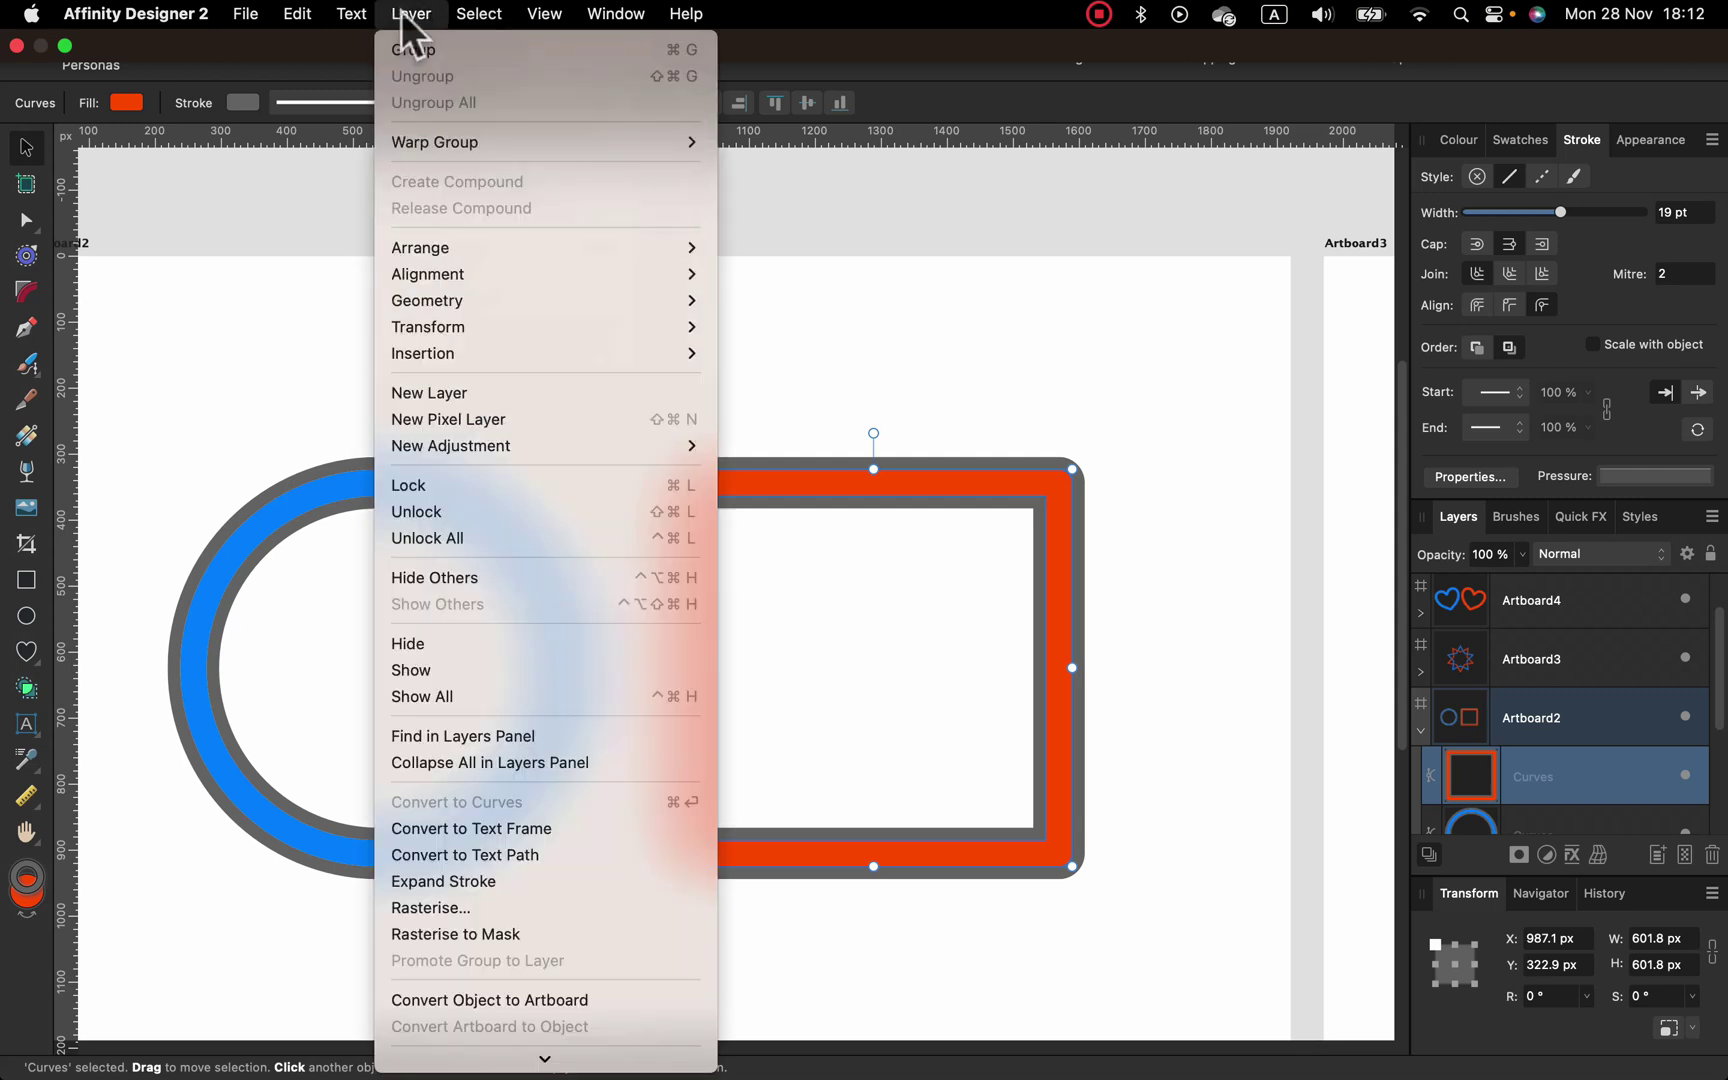
{"action": "left_click", "coordinate": [545, 877]}
Step: Expand the grey outline stroke of the blue ring into its own shape and deselect
{"action": "left_click", "coordinate": [478, 500]}
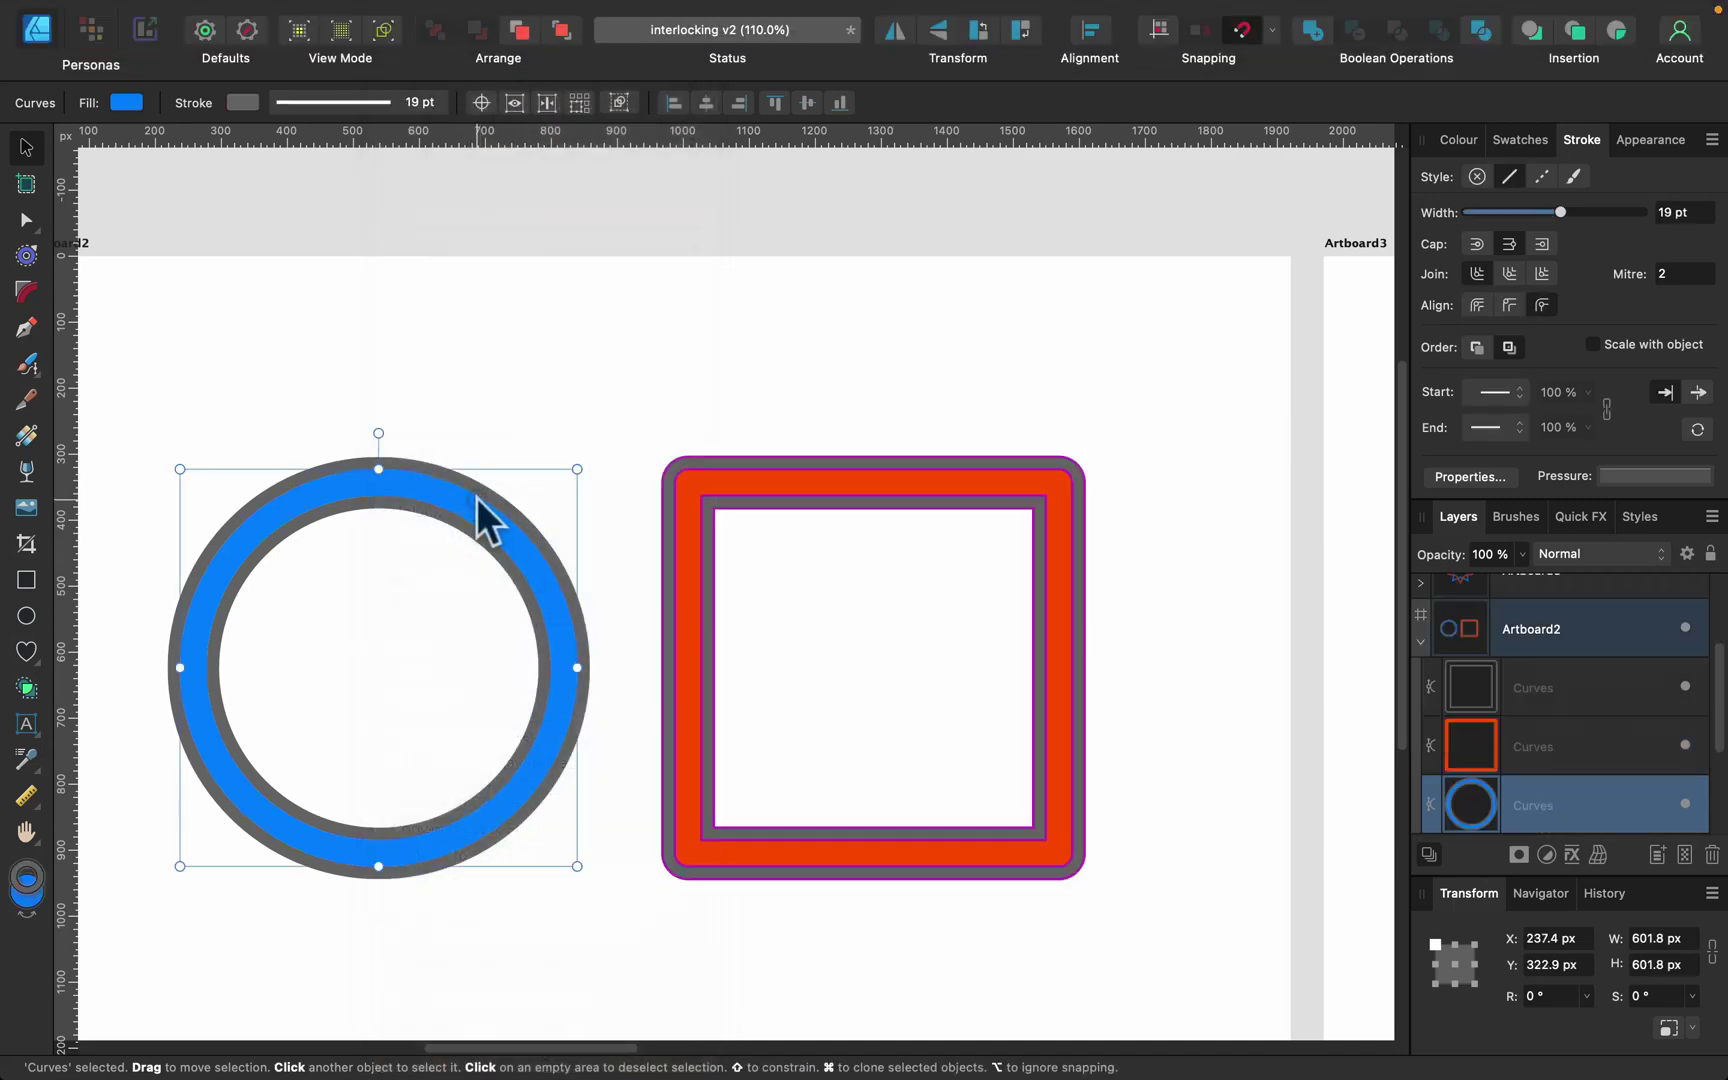
{"action": "left_click", "coordinate": [470, 14]}
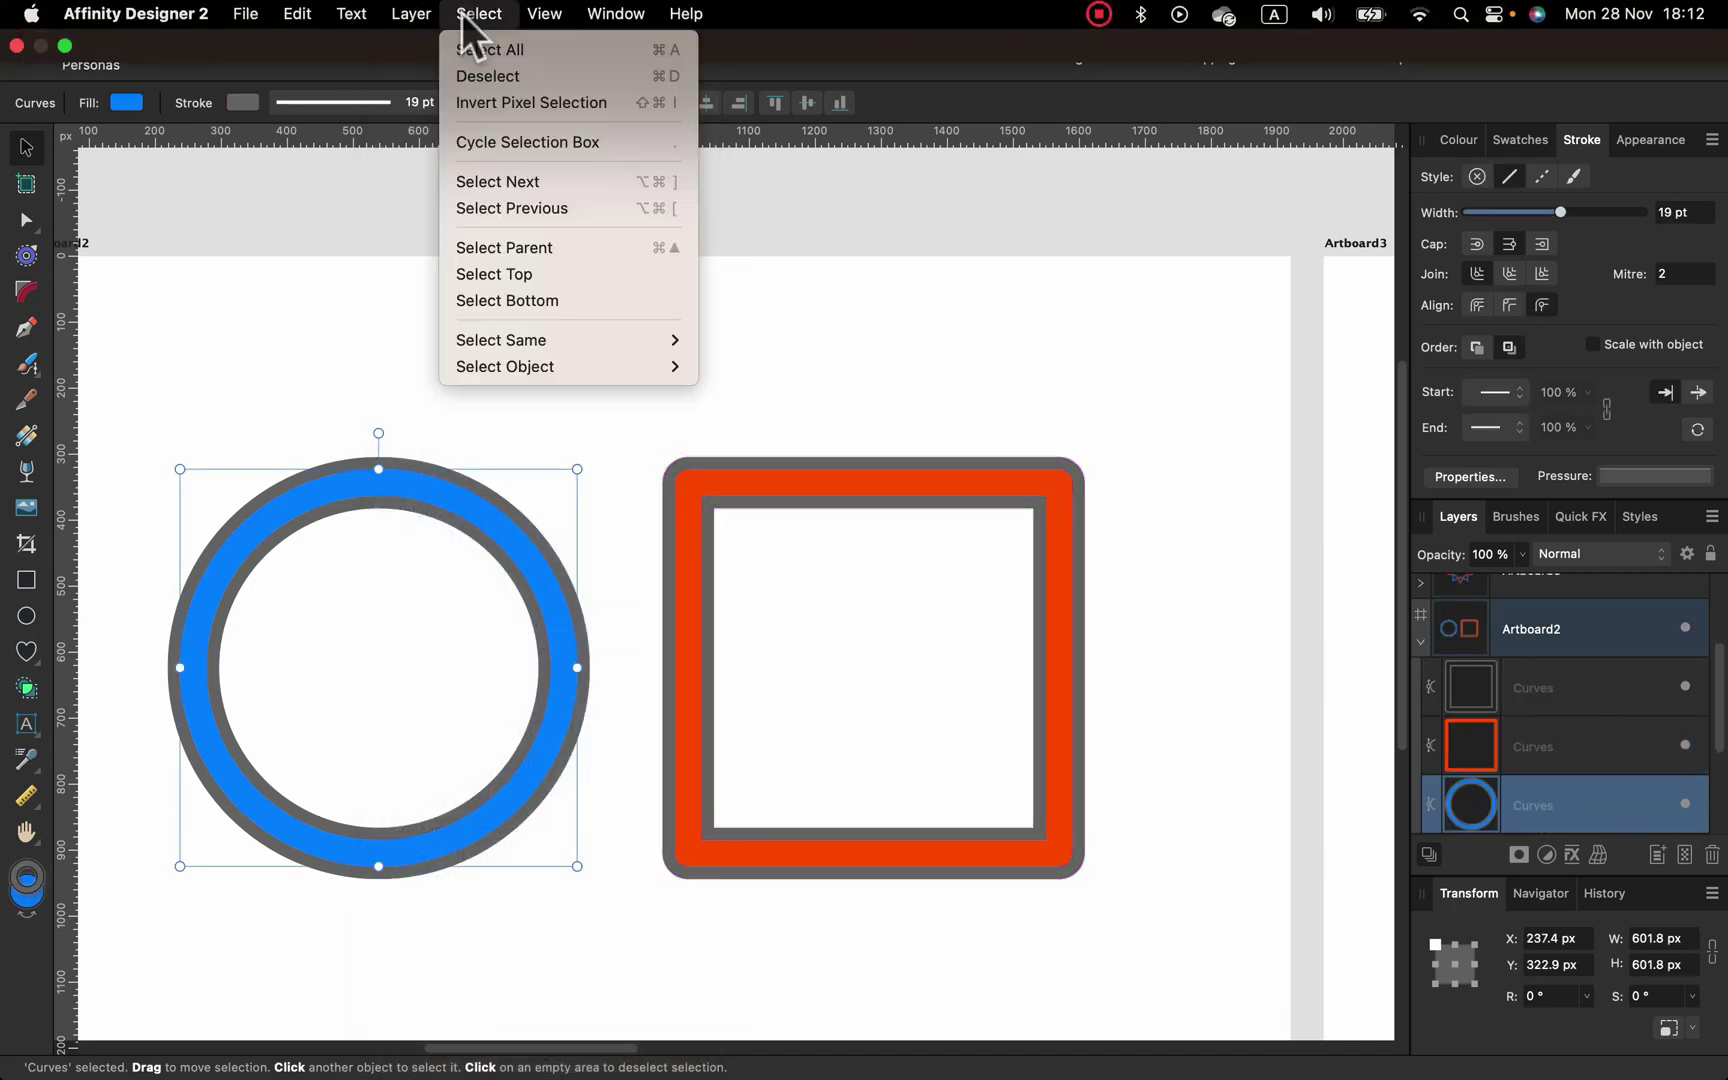
{"action": "mouse_move", "coordinate": [408, 14]}
{"action": "left_click", "coordinate": [549, 882]}
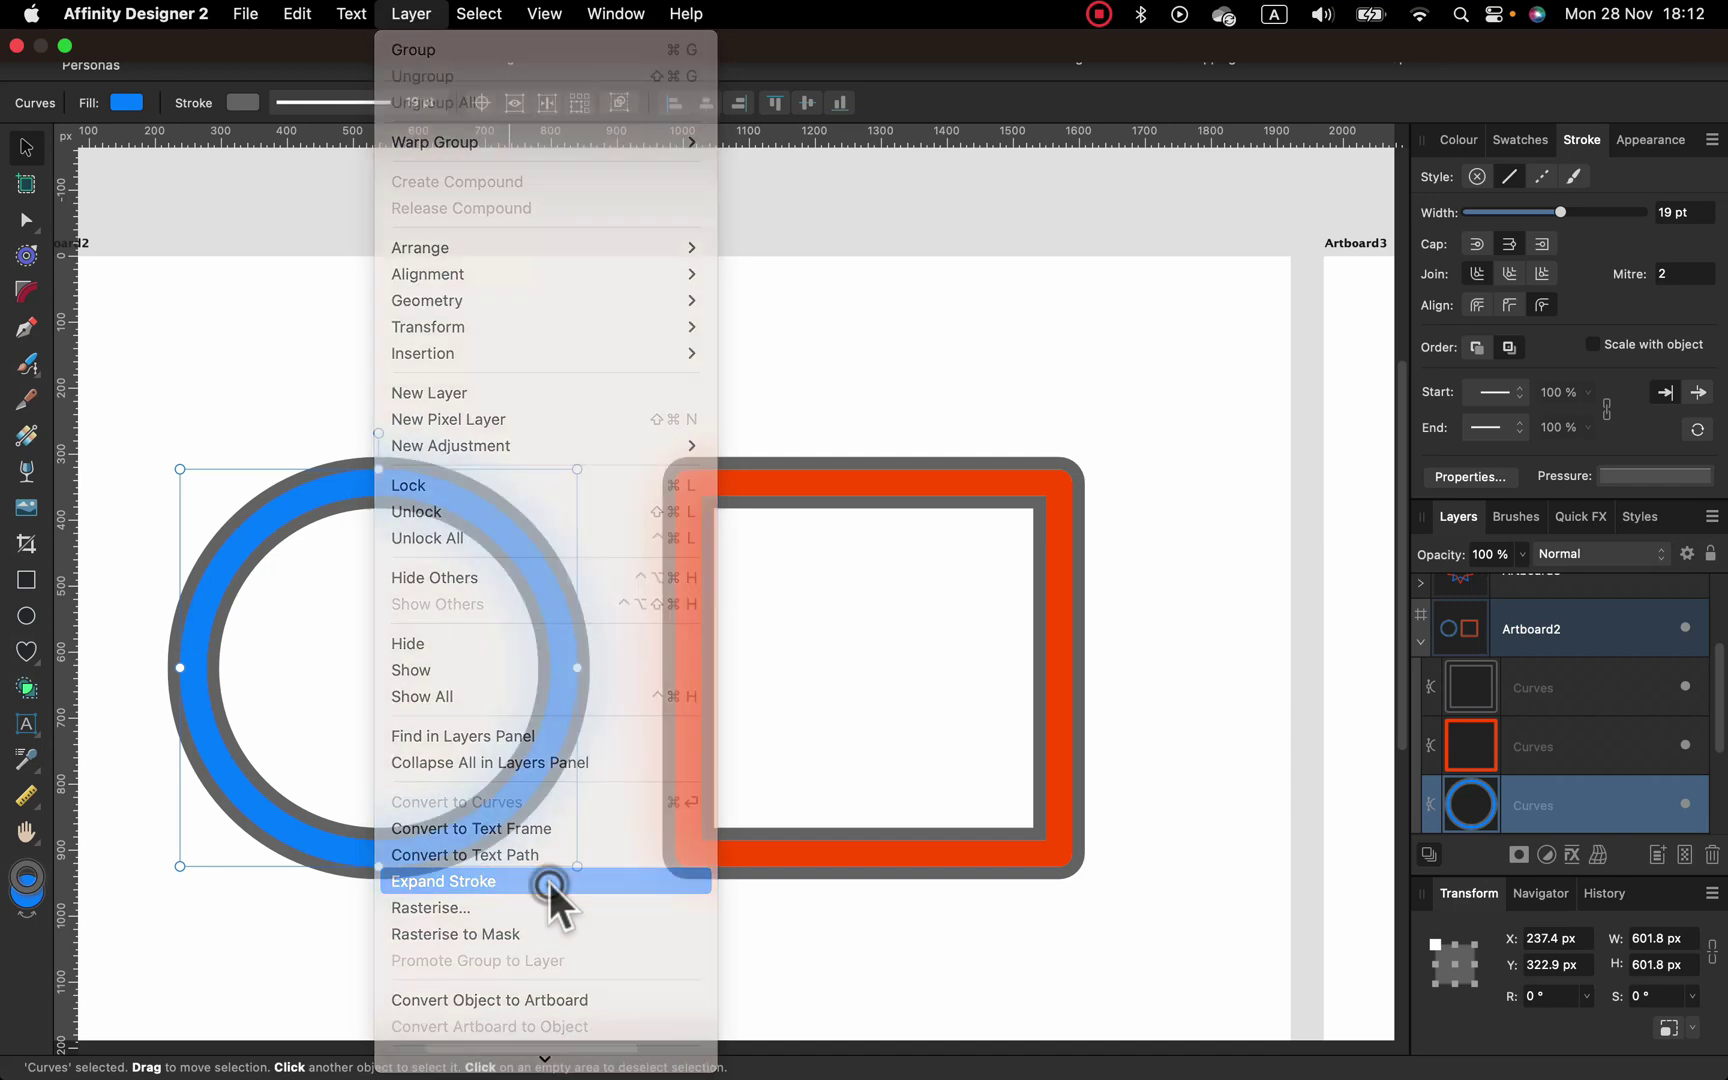
{"action": "left_click", "coordinate": [624, 376]}
Step: Move the blue ring together with its grey outline to overlap the upper-left corner of the red square frame
{"action": "left_click_drag", "start_coordinate": [626, 382], "coordinate": [168, 955]}
{"action": "left_click_drag", "start_coordinate": [434, 836], "coordinate": [733, 666]}
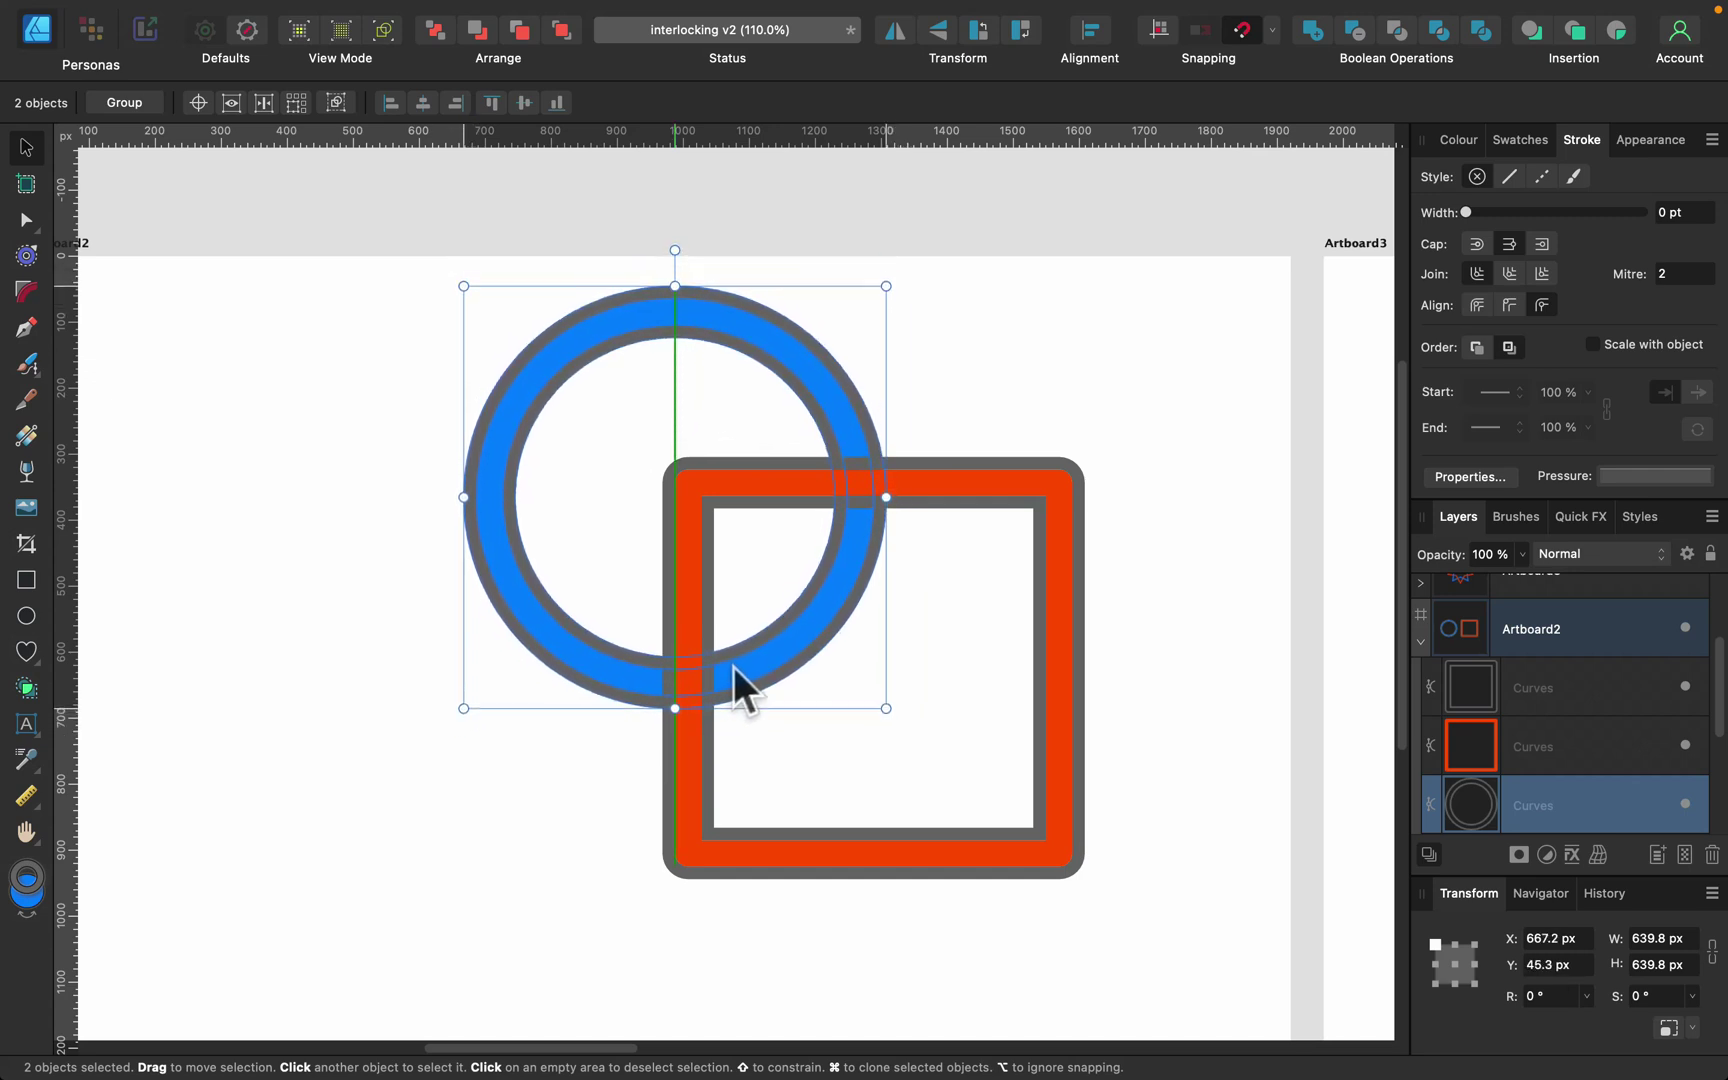
{"action": "left_click", "coordinate": [348, 383]}
Step: Move the ring and square together toward the middle of Artboard2 and select all four of their curves
{"action": "left_click_drag", "start_coordinate": [410, 262], "coordinate": [1185, 938]}
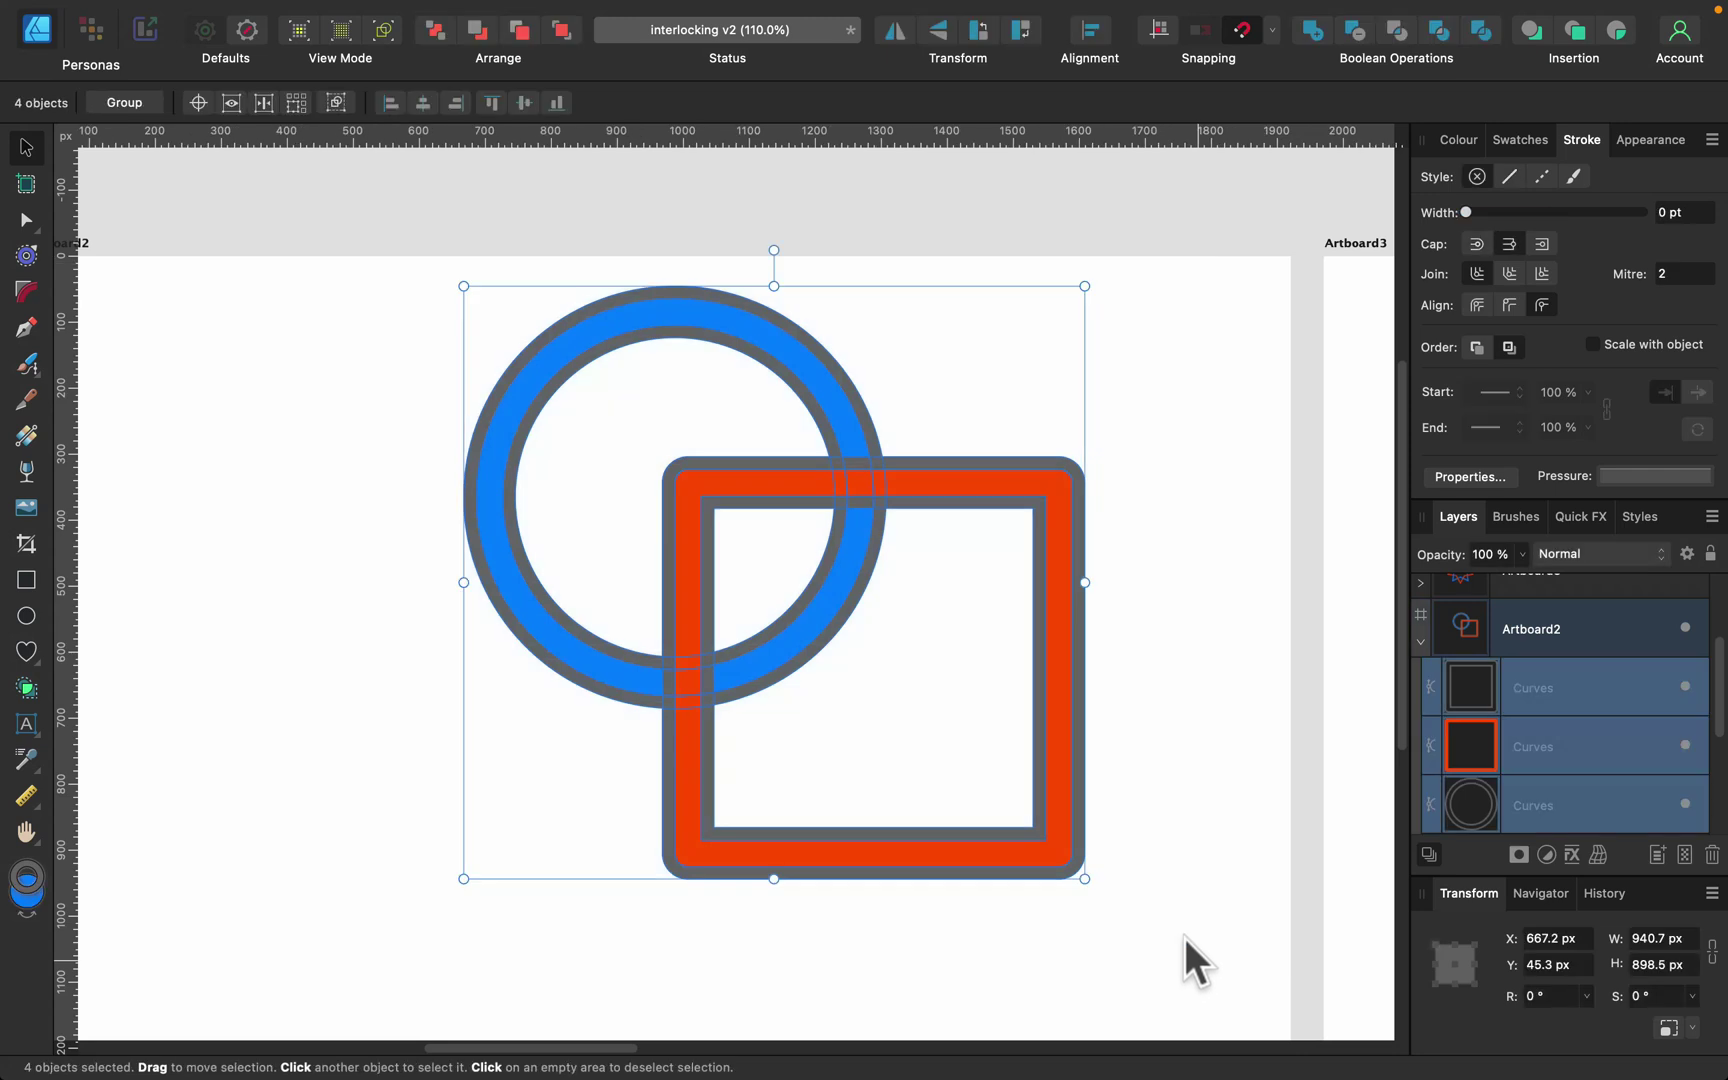
{"action": "left_click_drag", "start_coordinate": [1041, 756], "coordinate": [876, 821]}
{"action": "left_click", "coordinate": [1055, 698]}
{"action": "left_click_drag", "start_coordinate": [1055, 698], "coordinate": [1157, 687]}
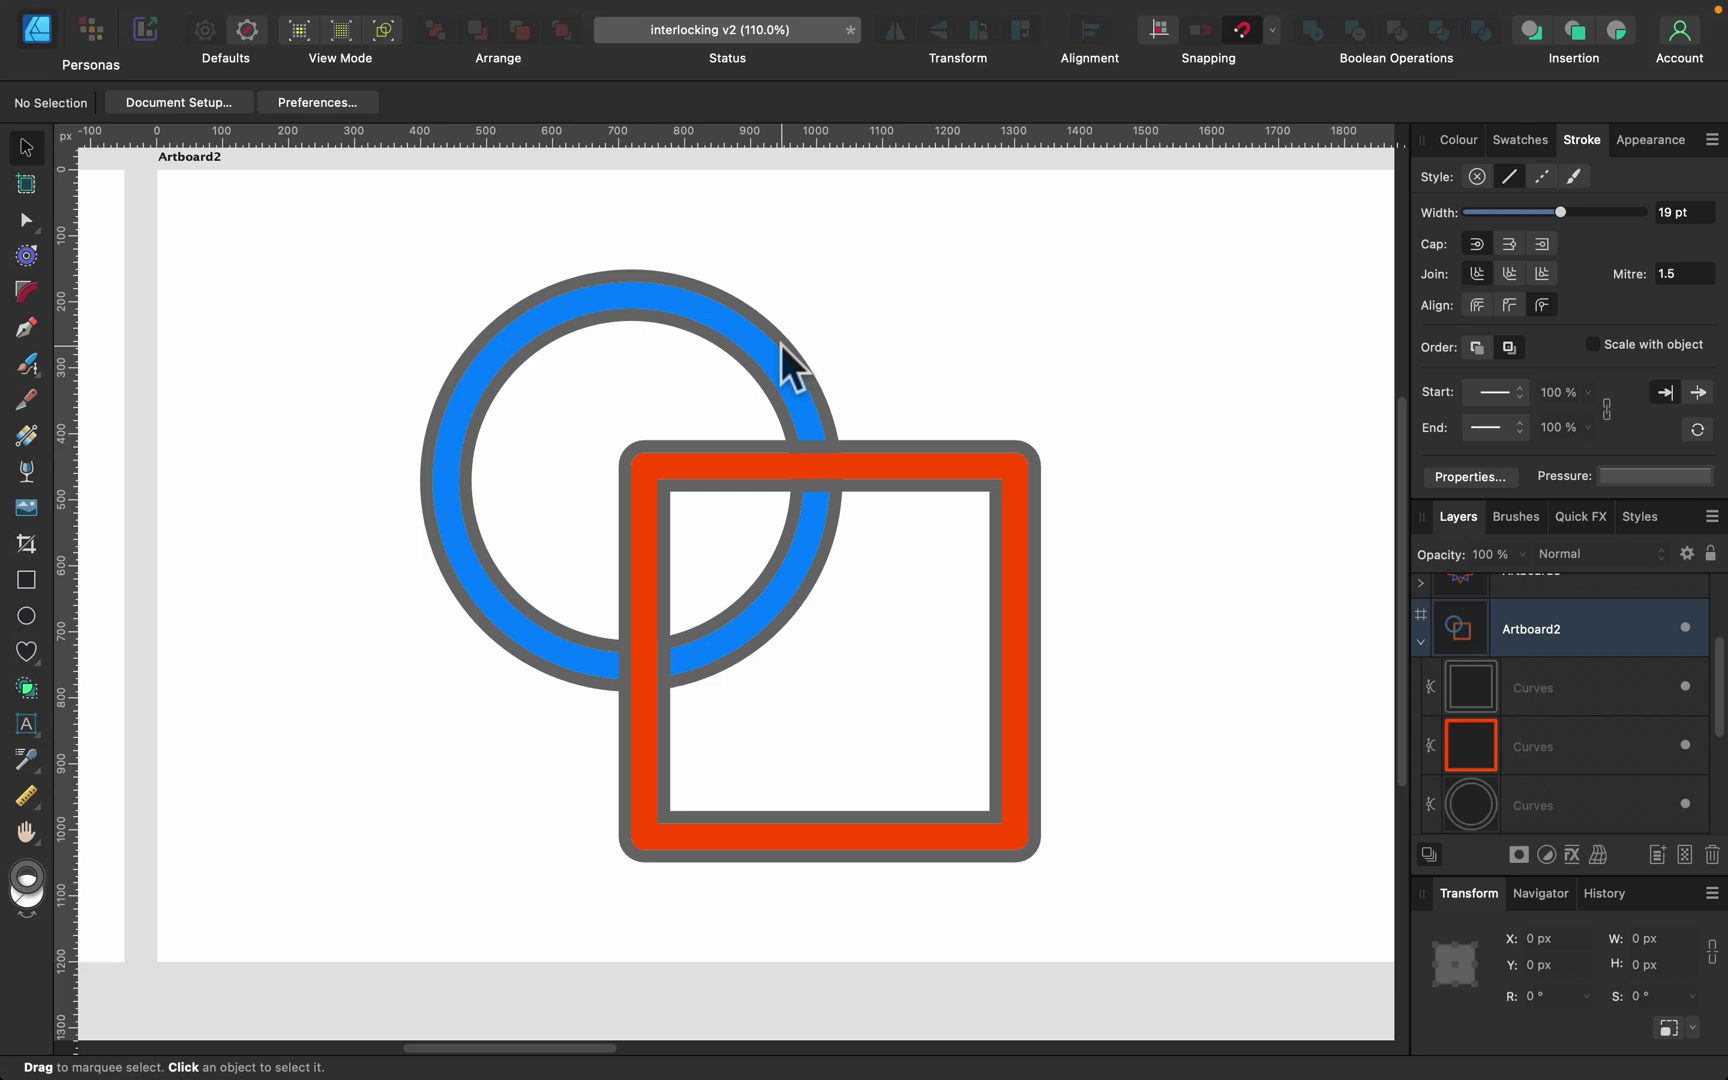
{"action": "left_click_drag", "start_coordinate": [332, 224], "coordinate": [1197, 953]}
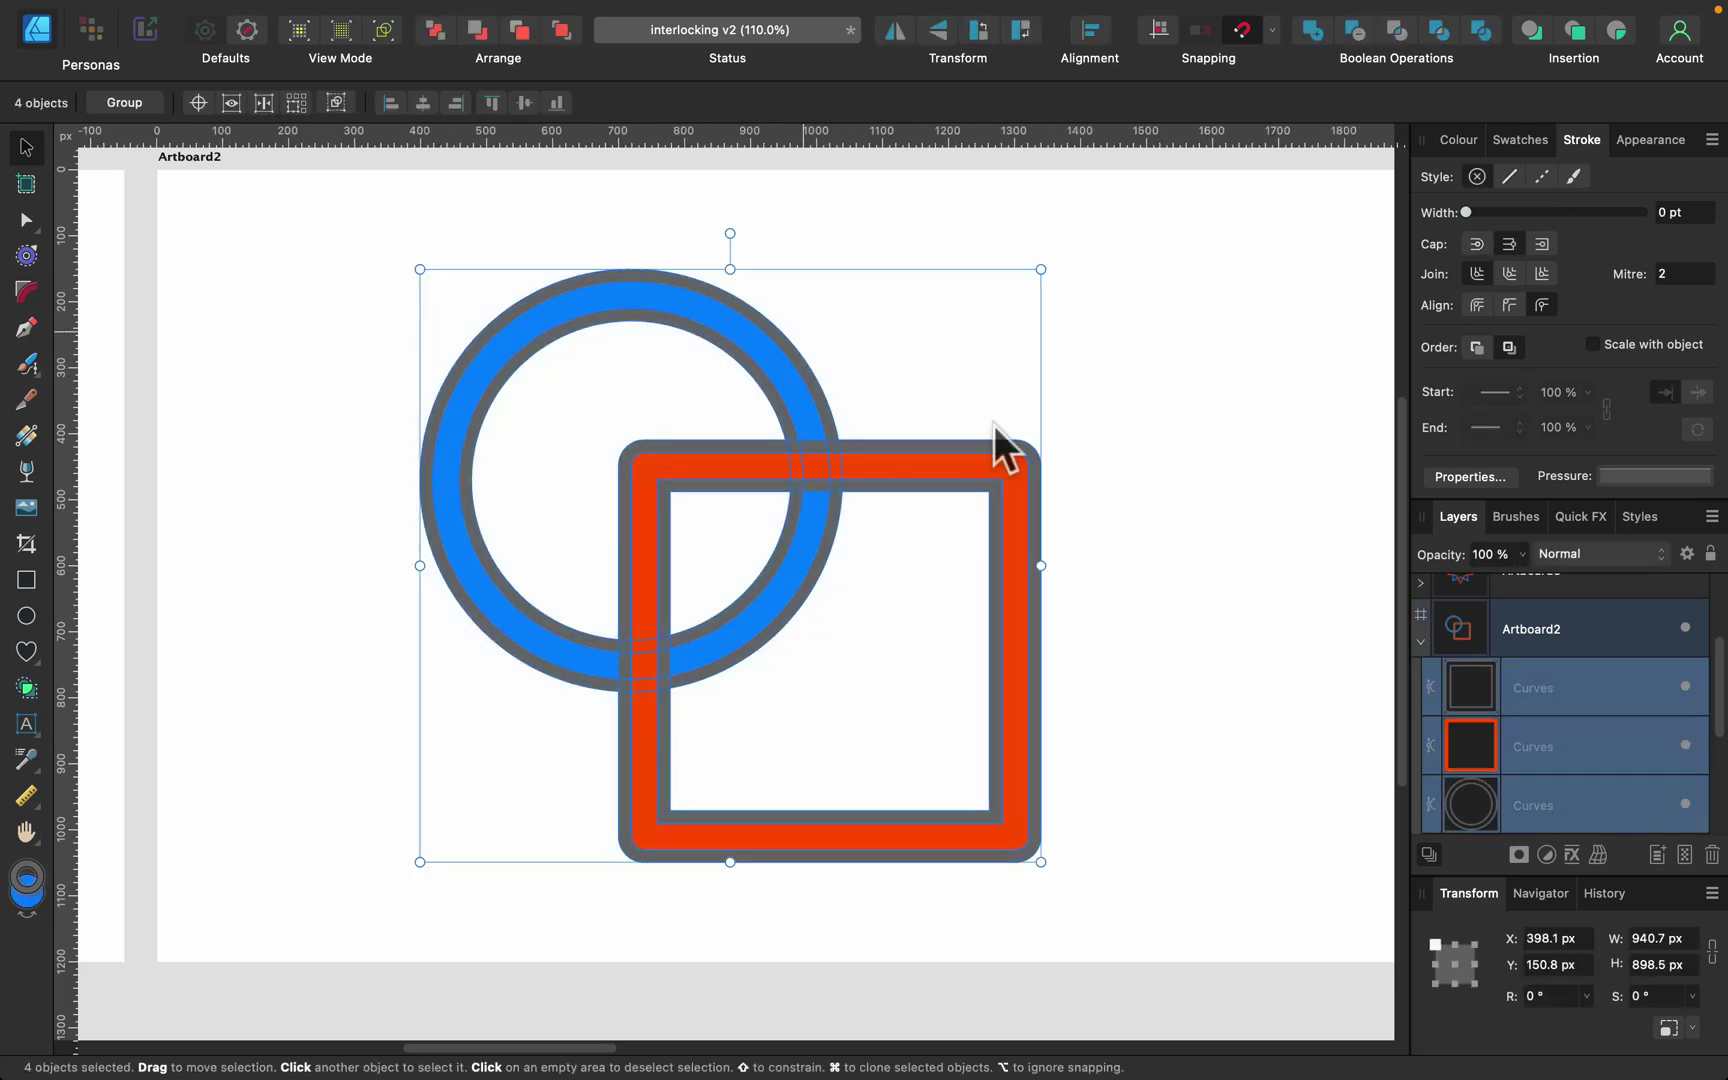
Step: Merge the blue ring's pieces across its lower crossing with the Shape Builder so it passes over the red frame
{"action": "left_click", "coordinate": [22, 690]}
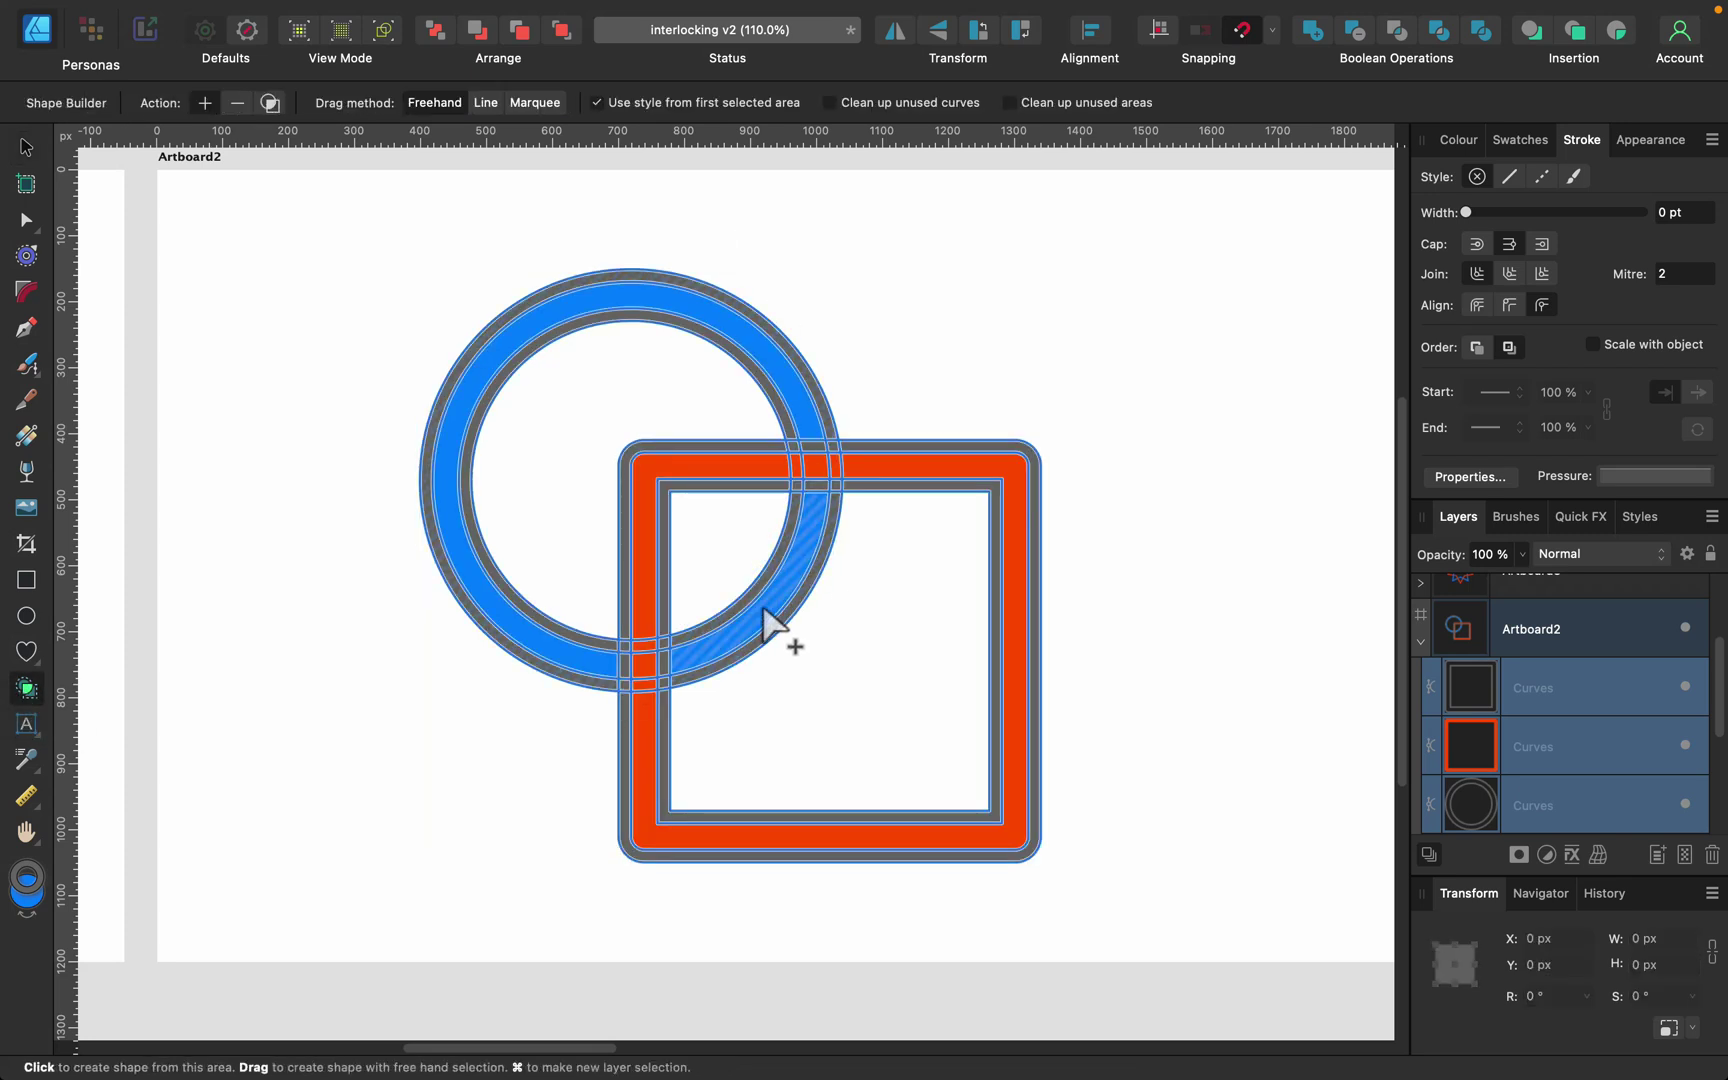
{"action": "left_click", "coordinate": [705, 652]}
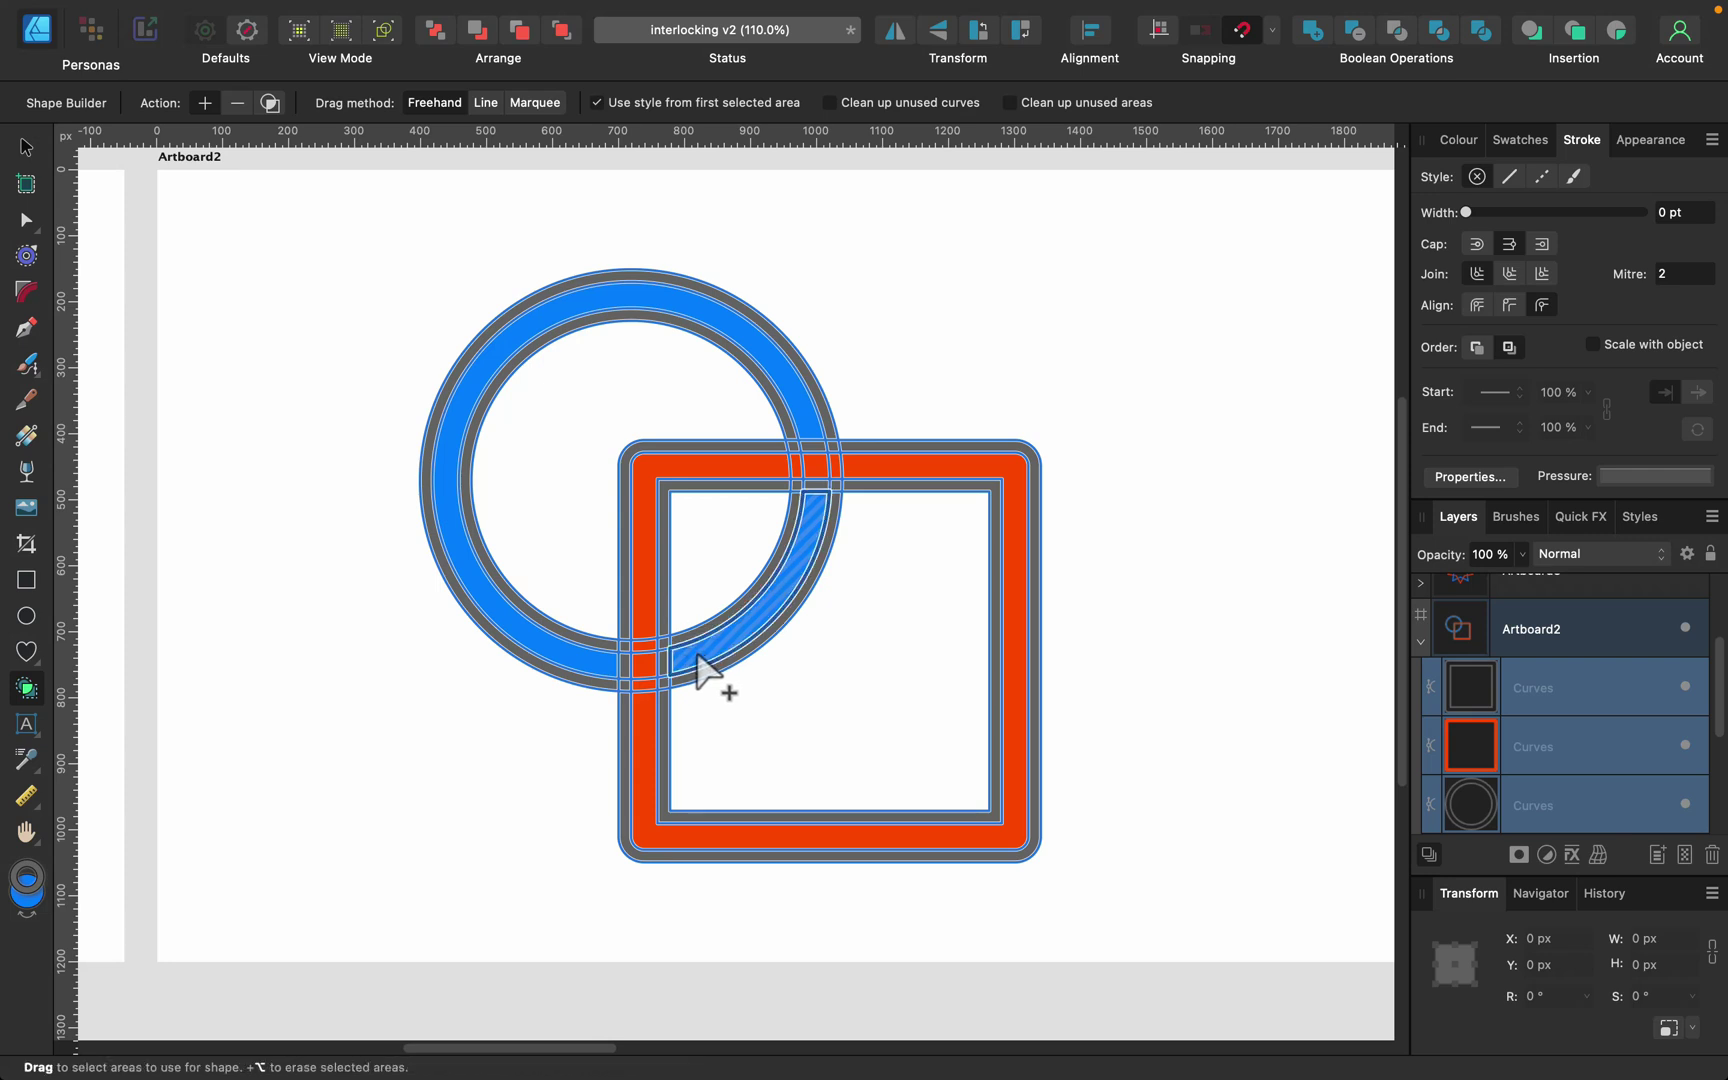
{"action": "left_click", "coordinate": [605, 664]}
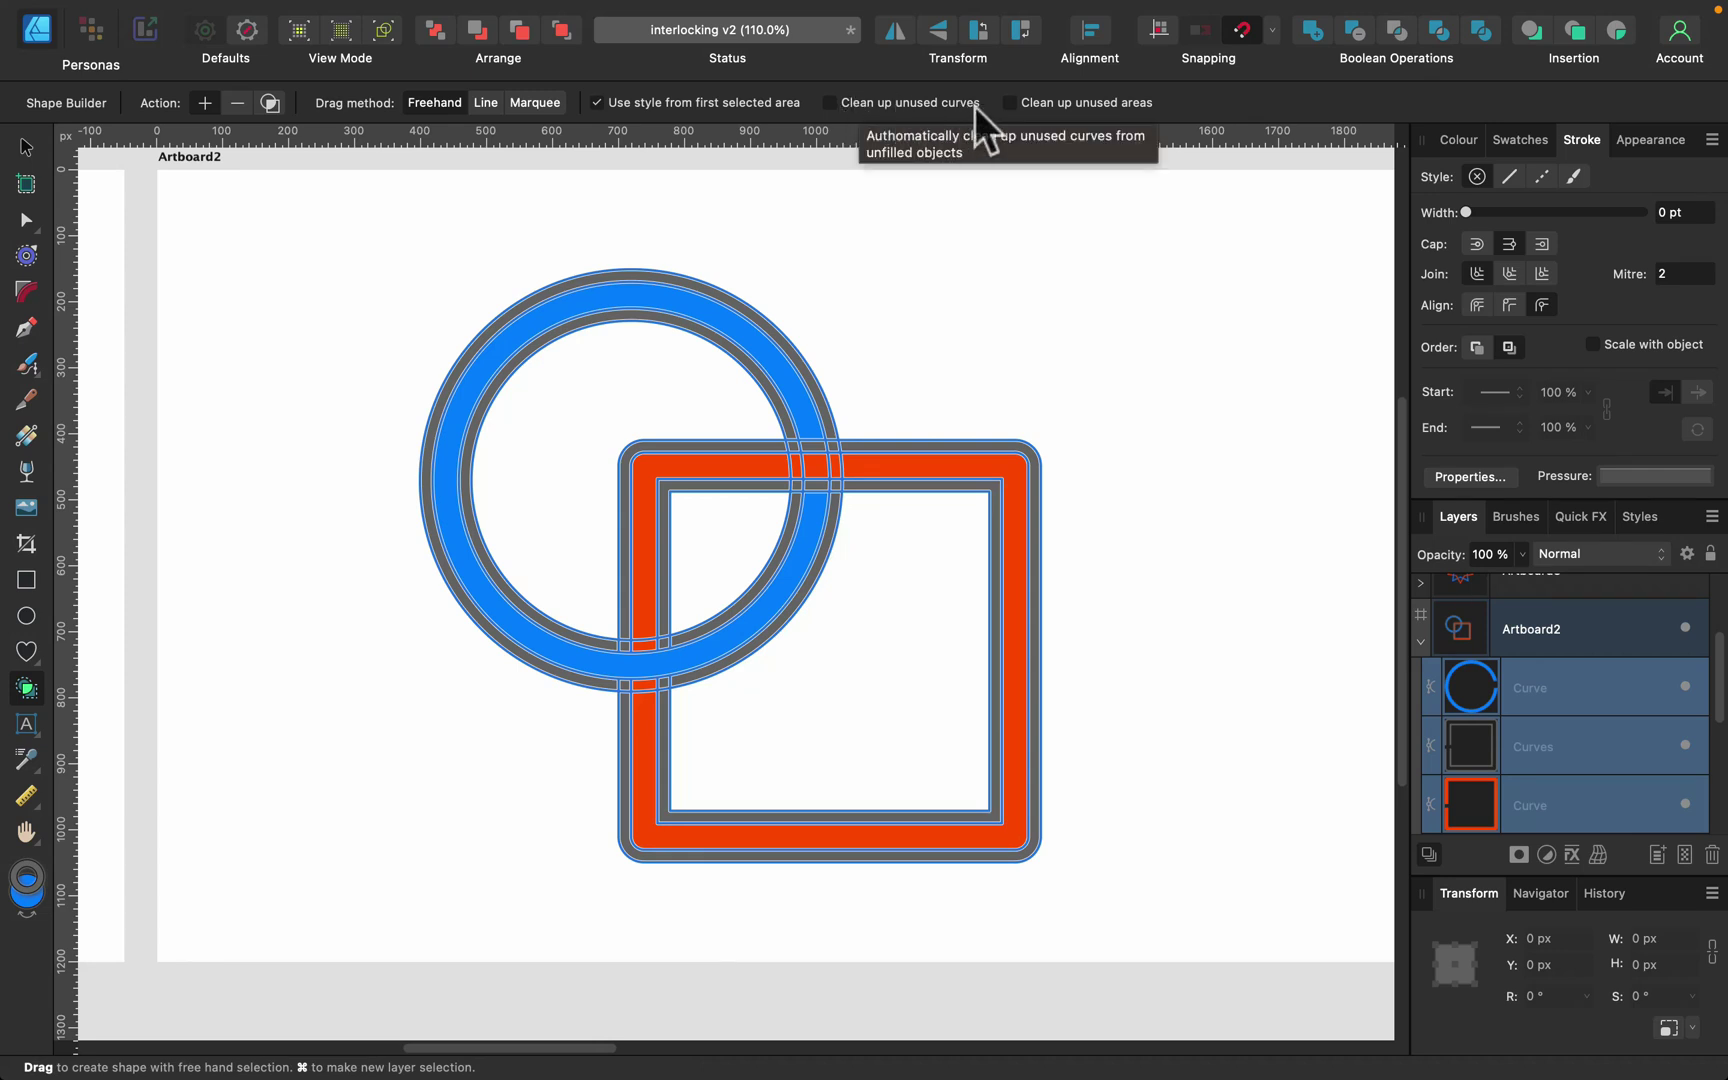
Step: Enable clean-up of unused curves and unused areas, and merge the red frame across its upper-edge crossing with the blue ring
{"action": "left_click", "coordinate": [829, 102]}
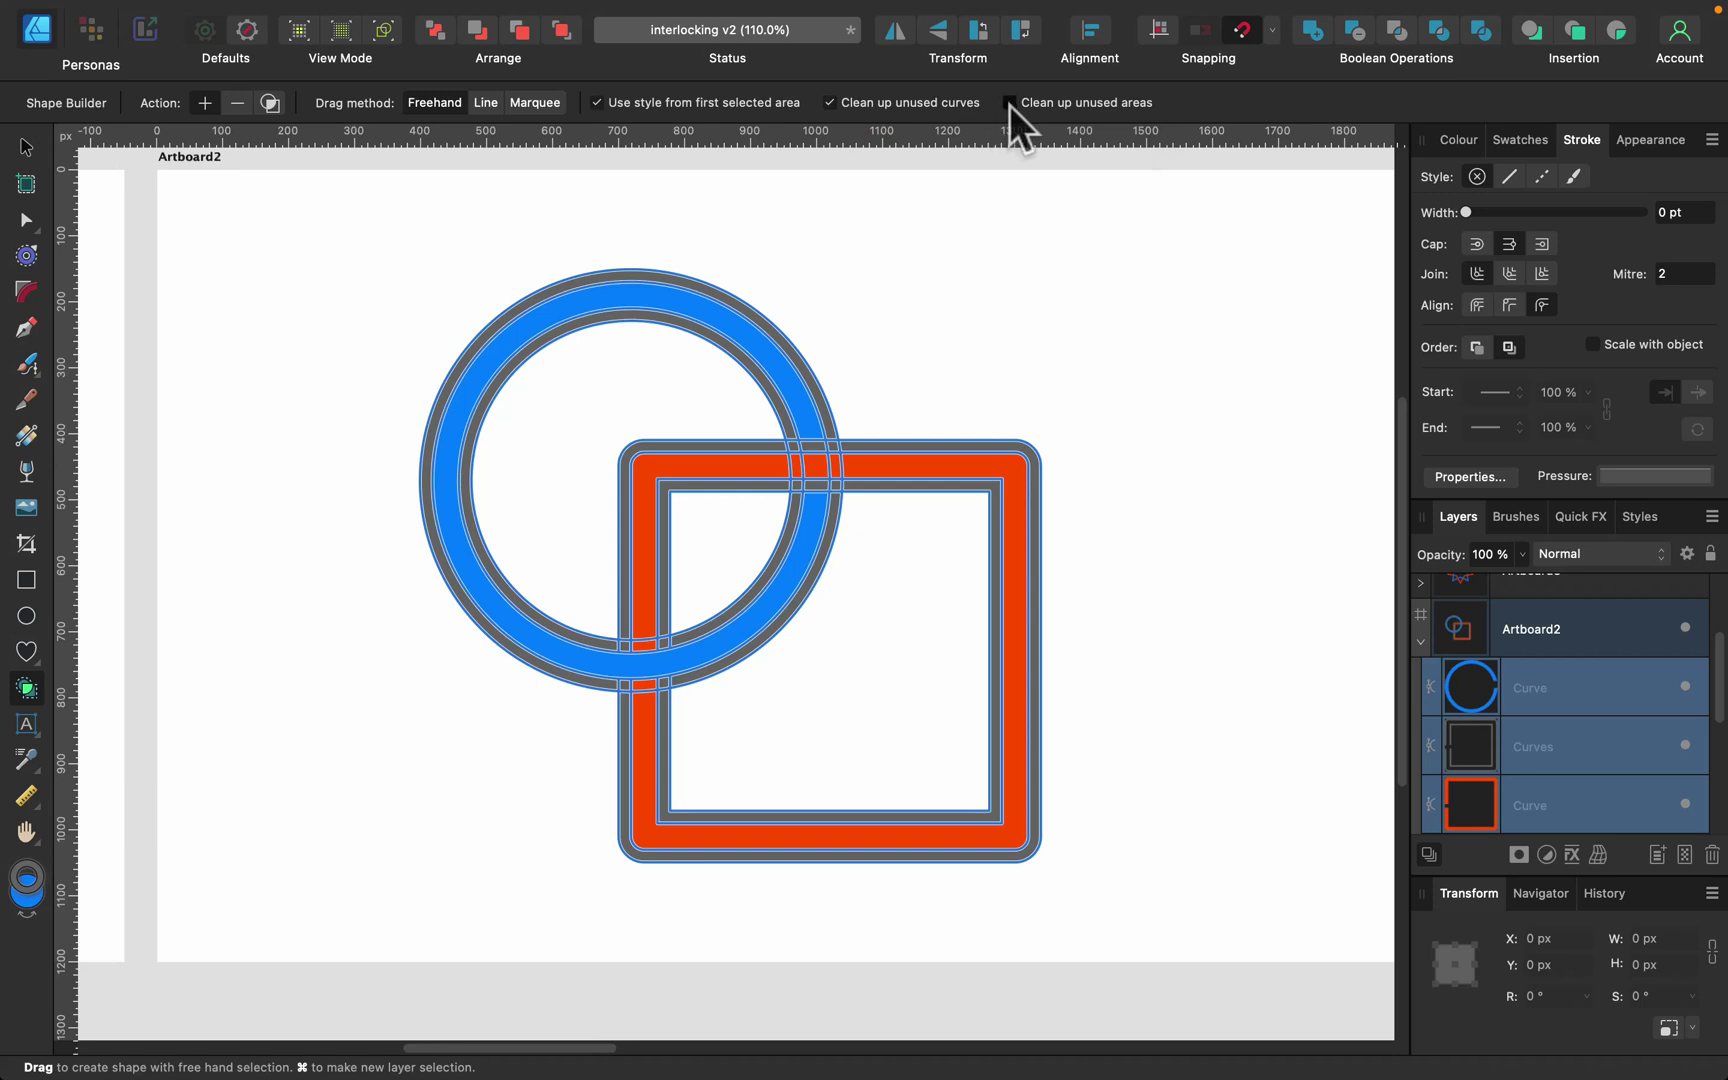
{"action": "left_click", "coordinate": [782, 460]}
{"action": "left_click_drag", "start_coordinate": [784, 467], "coordinate": [877, 470]}
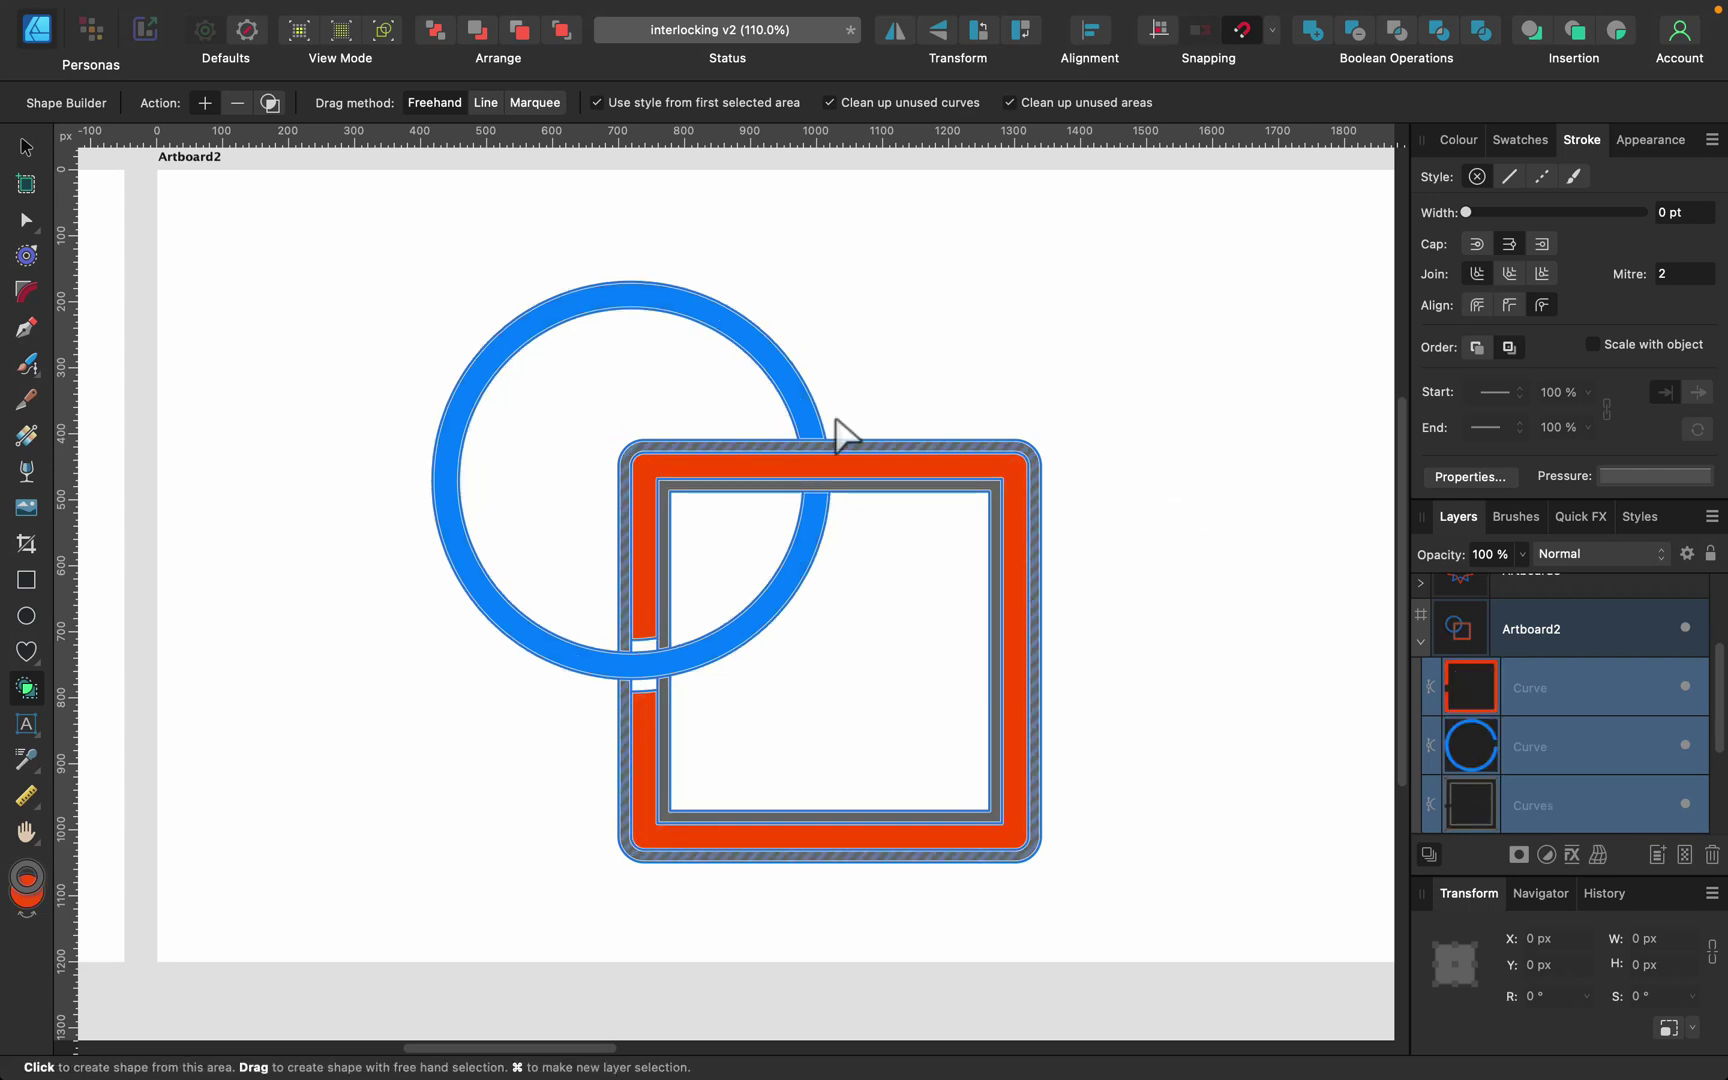
Step: Delete the leftover grey outline curves from Artboard2
{"action": "left_click", "coordinate": [26, 146]}
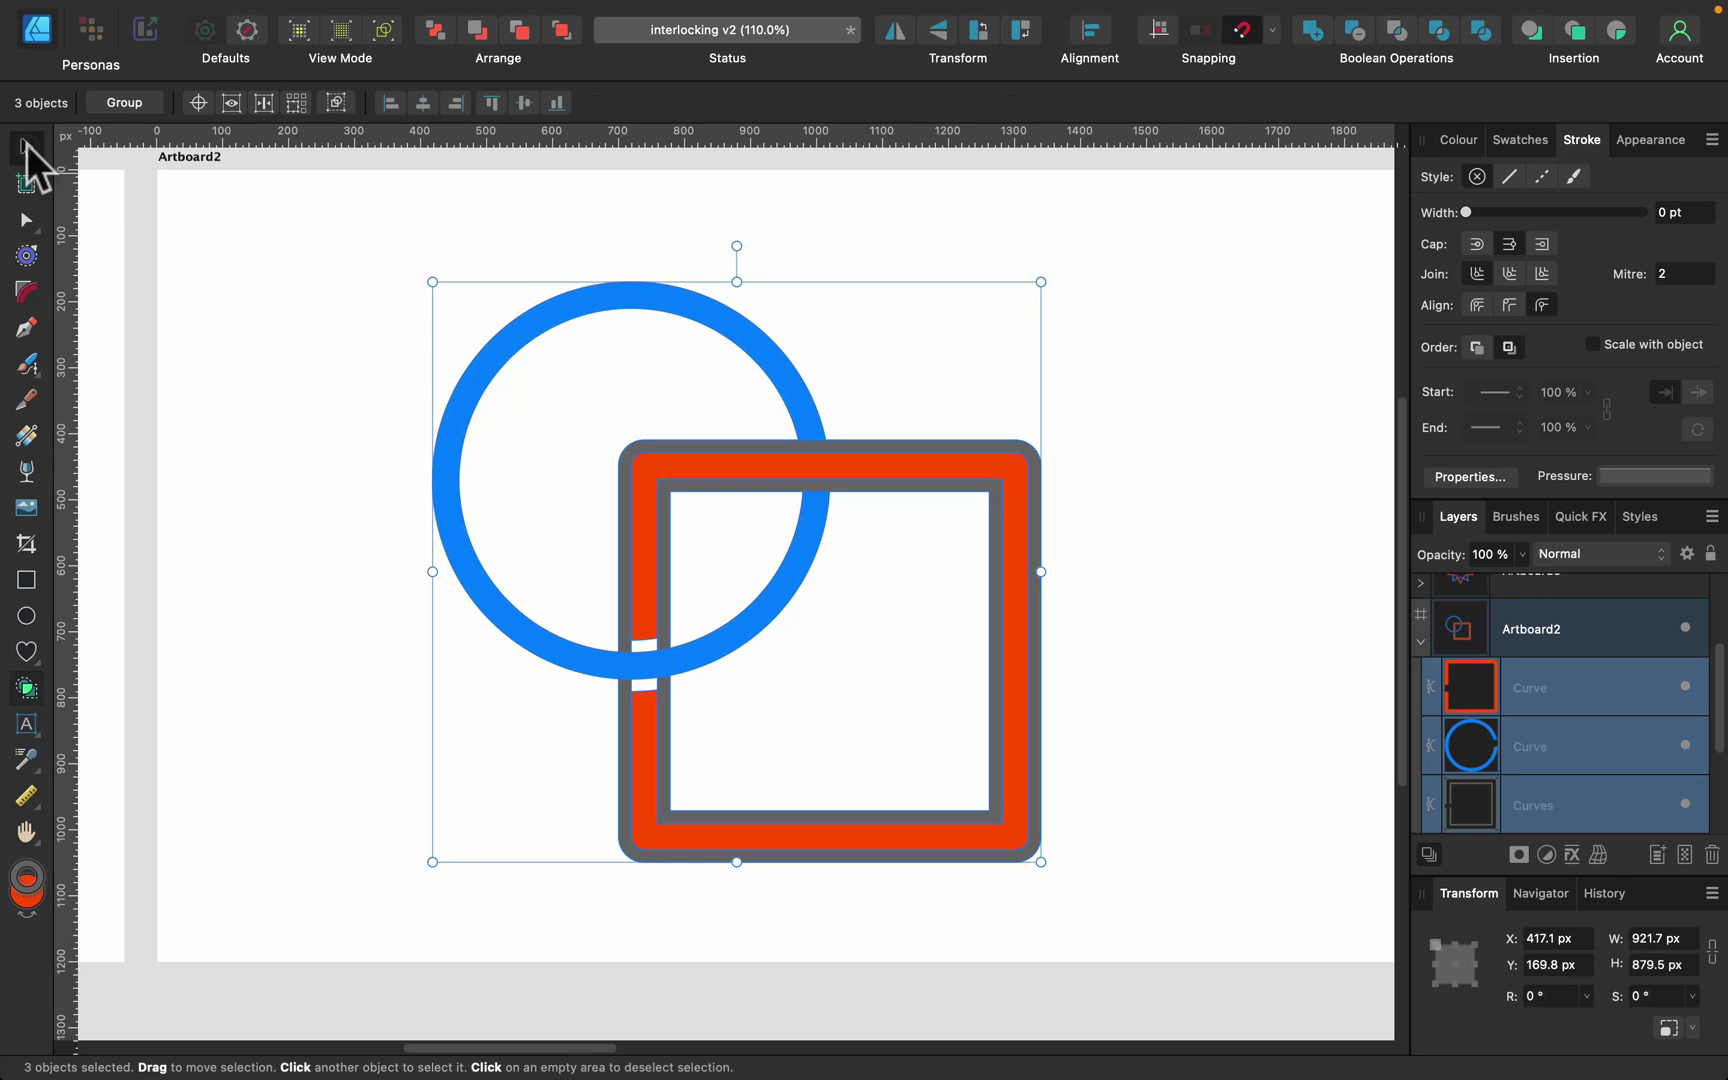
{"action": "left_click", "coordinate": [1138, 297]}
{"action": "left_click", "coordinate": [1608, 815]}
{"action": "left_click", "coordinate": [1685, 803]}
{"action": "left_click", "coordinate": [1685, 803]}
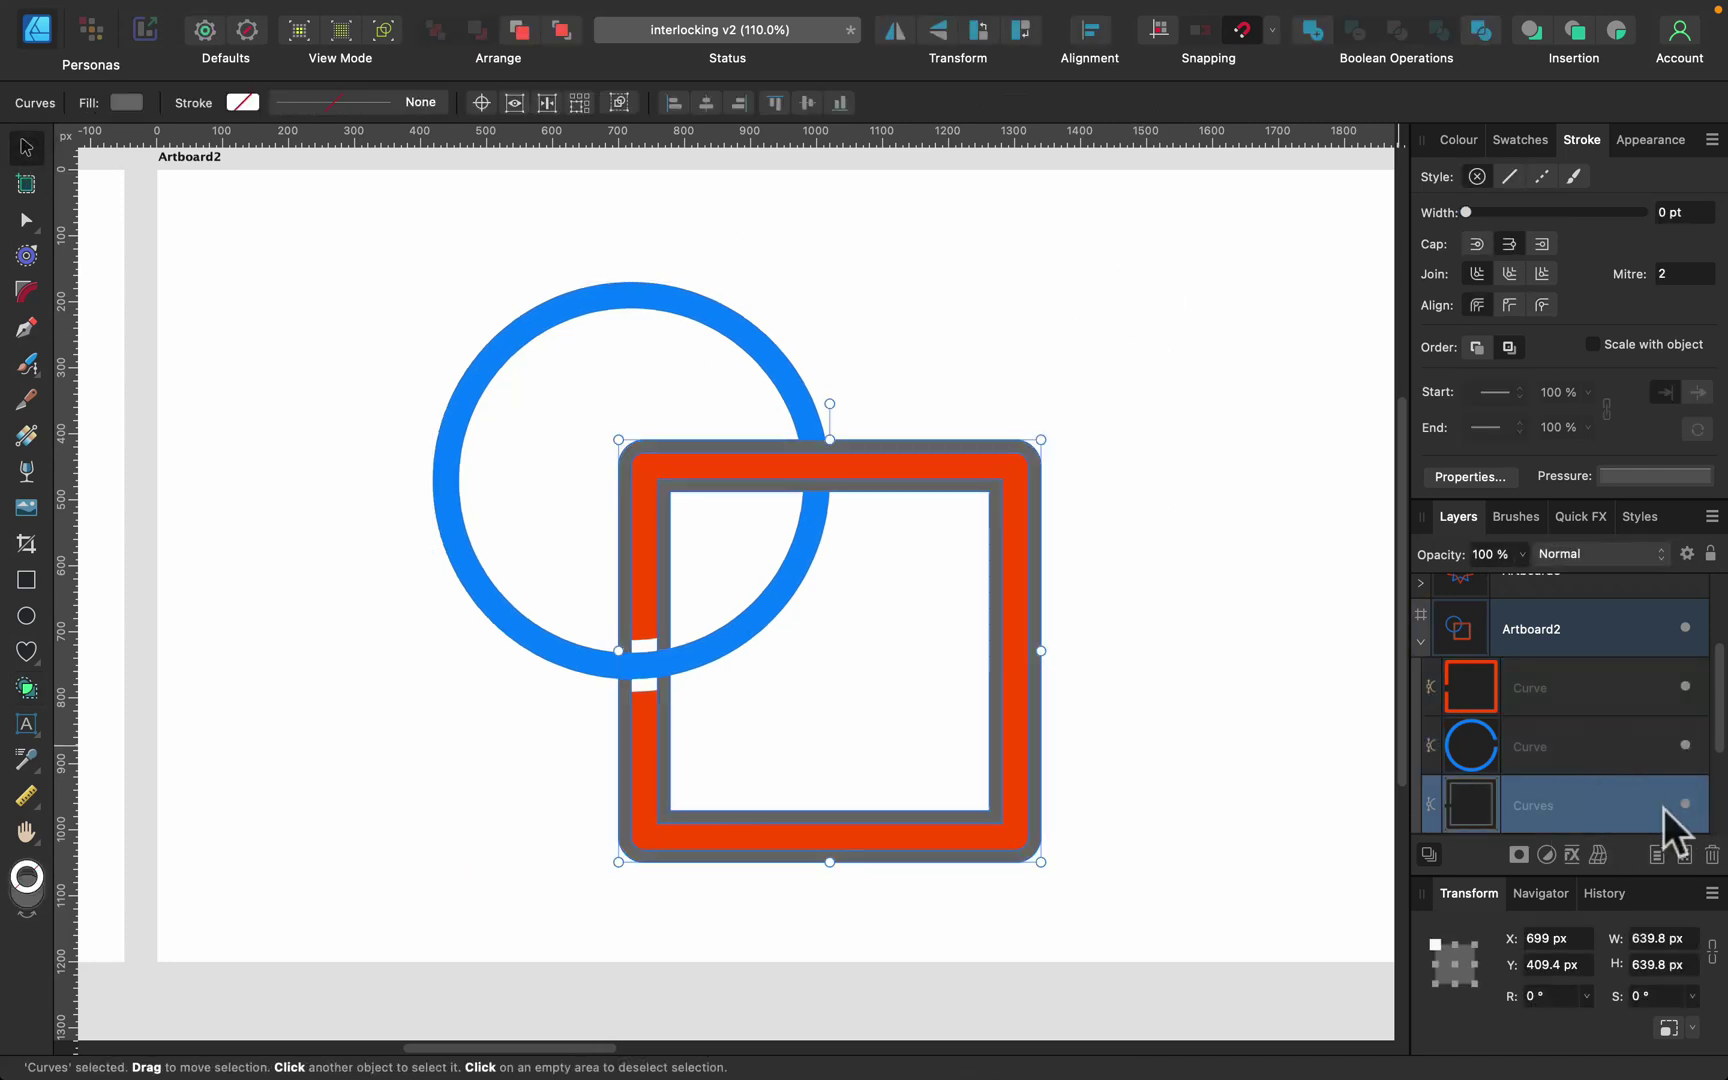
{"action": "left_click", "coordinate": [1686, 805]}
{"action": "left_click", "coordinate": [1686, 805]}
{"action": "key", "text": "BackSpace"}
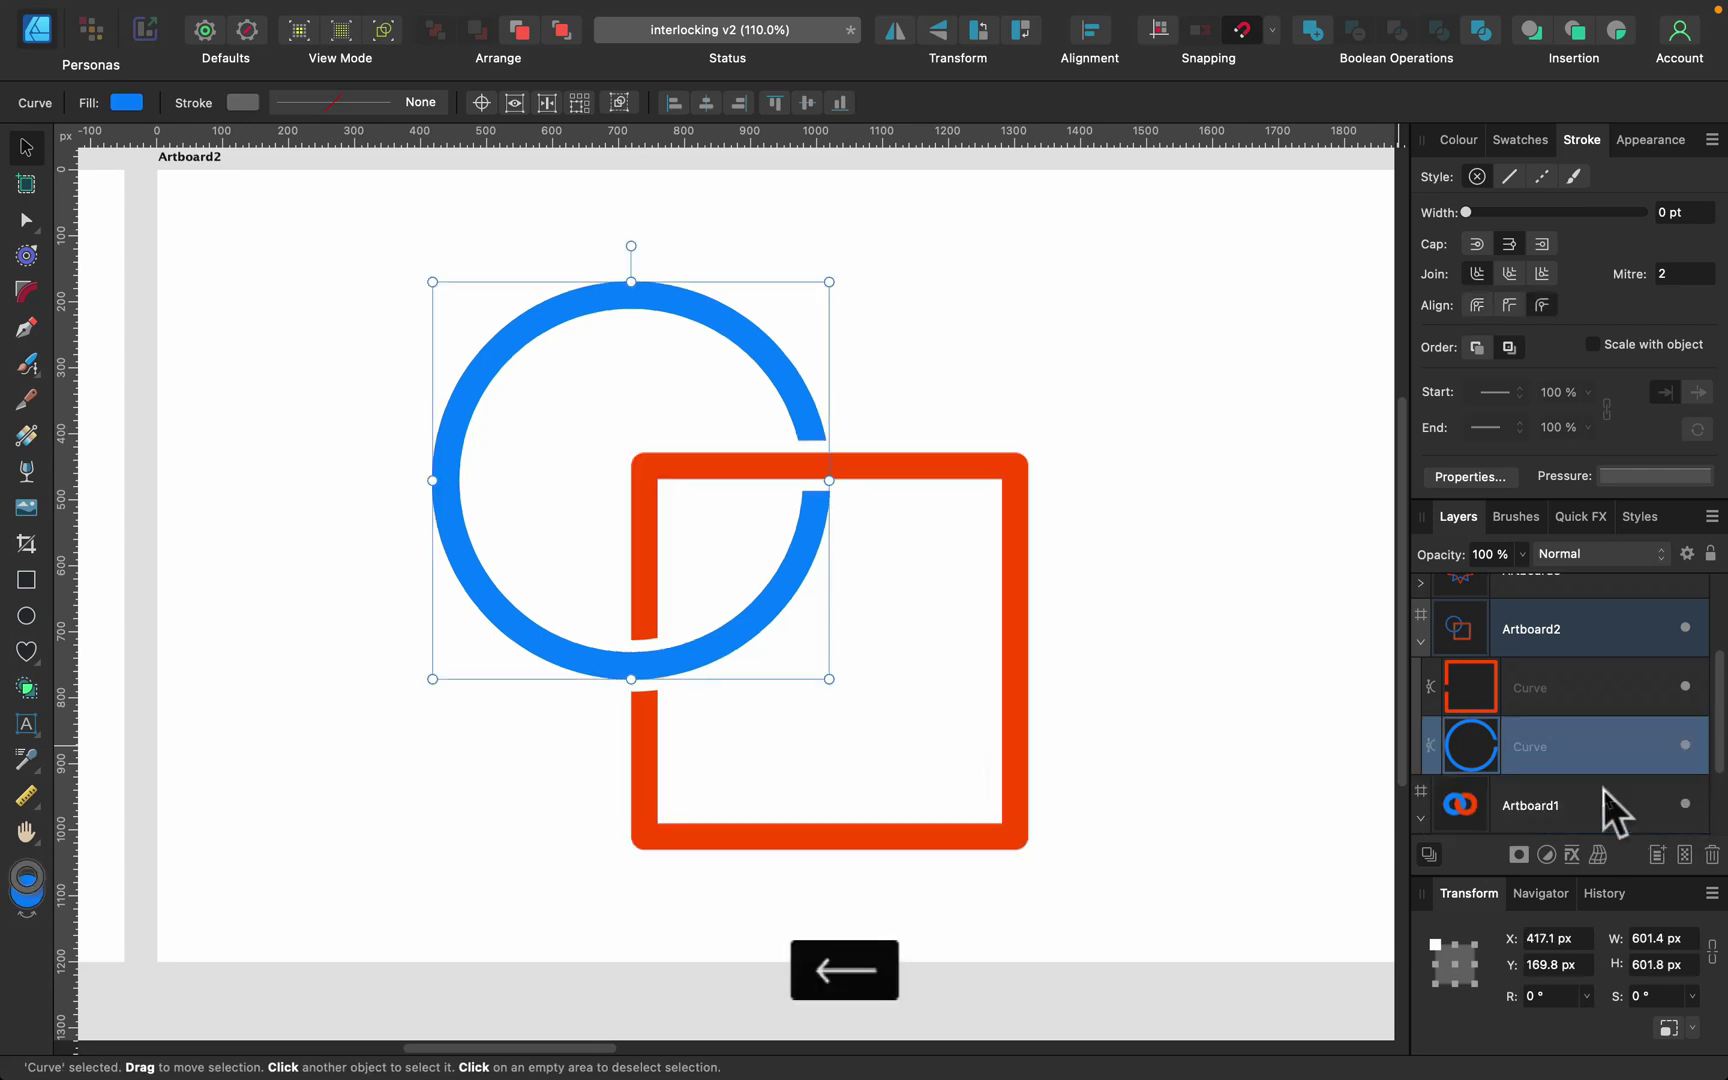
Step: Select the blue ring and red frame together and move them to about X 508.6 px, Y 142.7 px on Artboard2
{"action": "left_click", "coordinate": [1122, 379]}
{"action": "left_click_drag", "start_coordinate": [385, 197], "coordinate": [1264, 954]}
{"action": "left_click_drag", "start_coordinate": [983, 826], "coordinate": [1048, 809]}
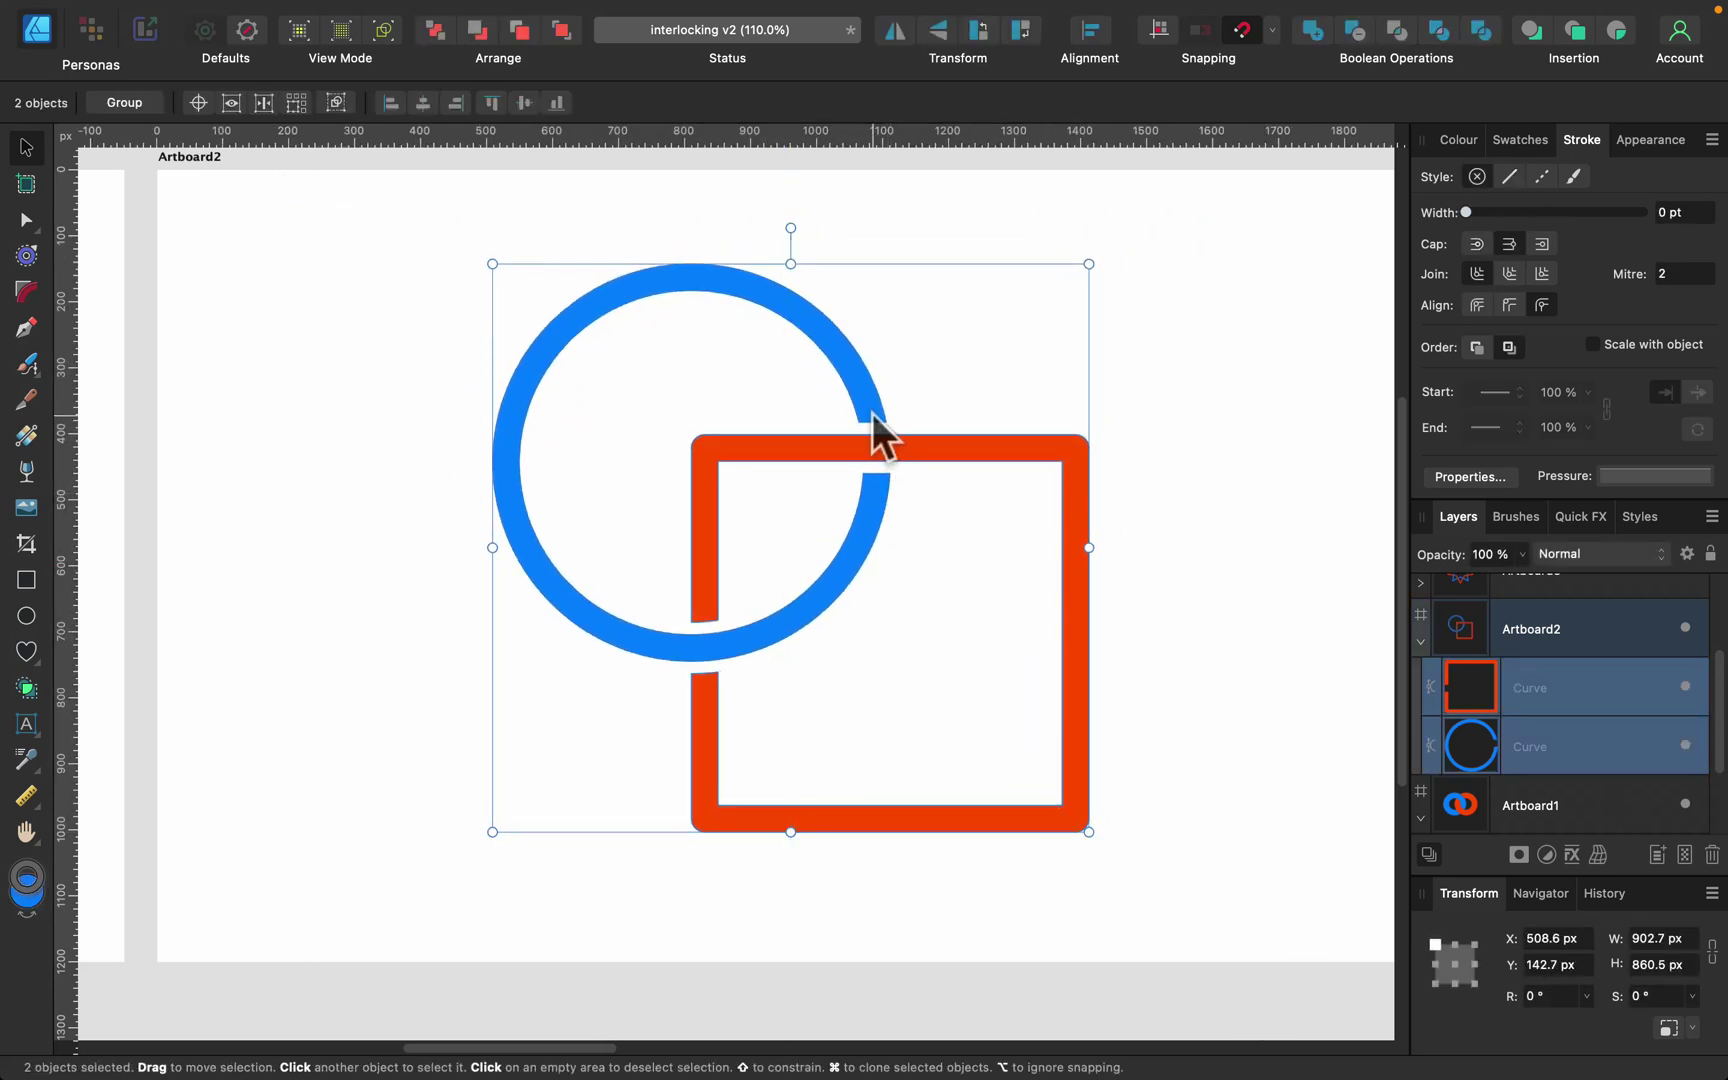
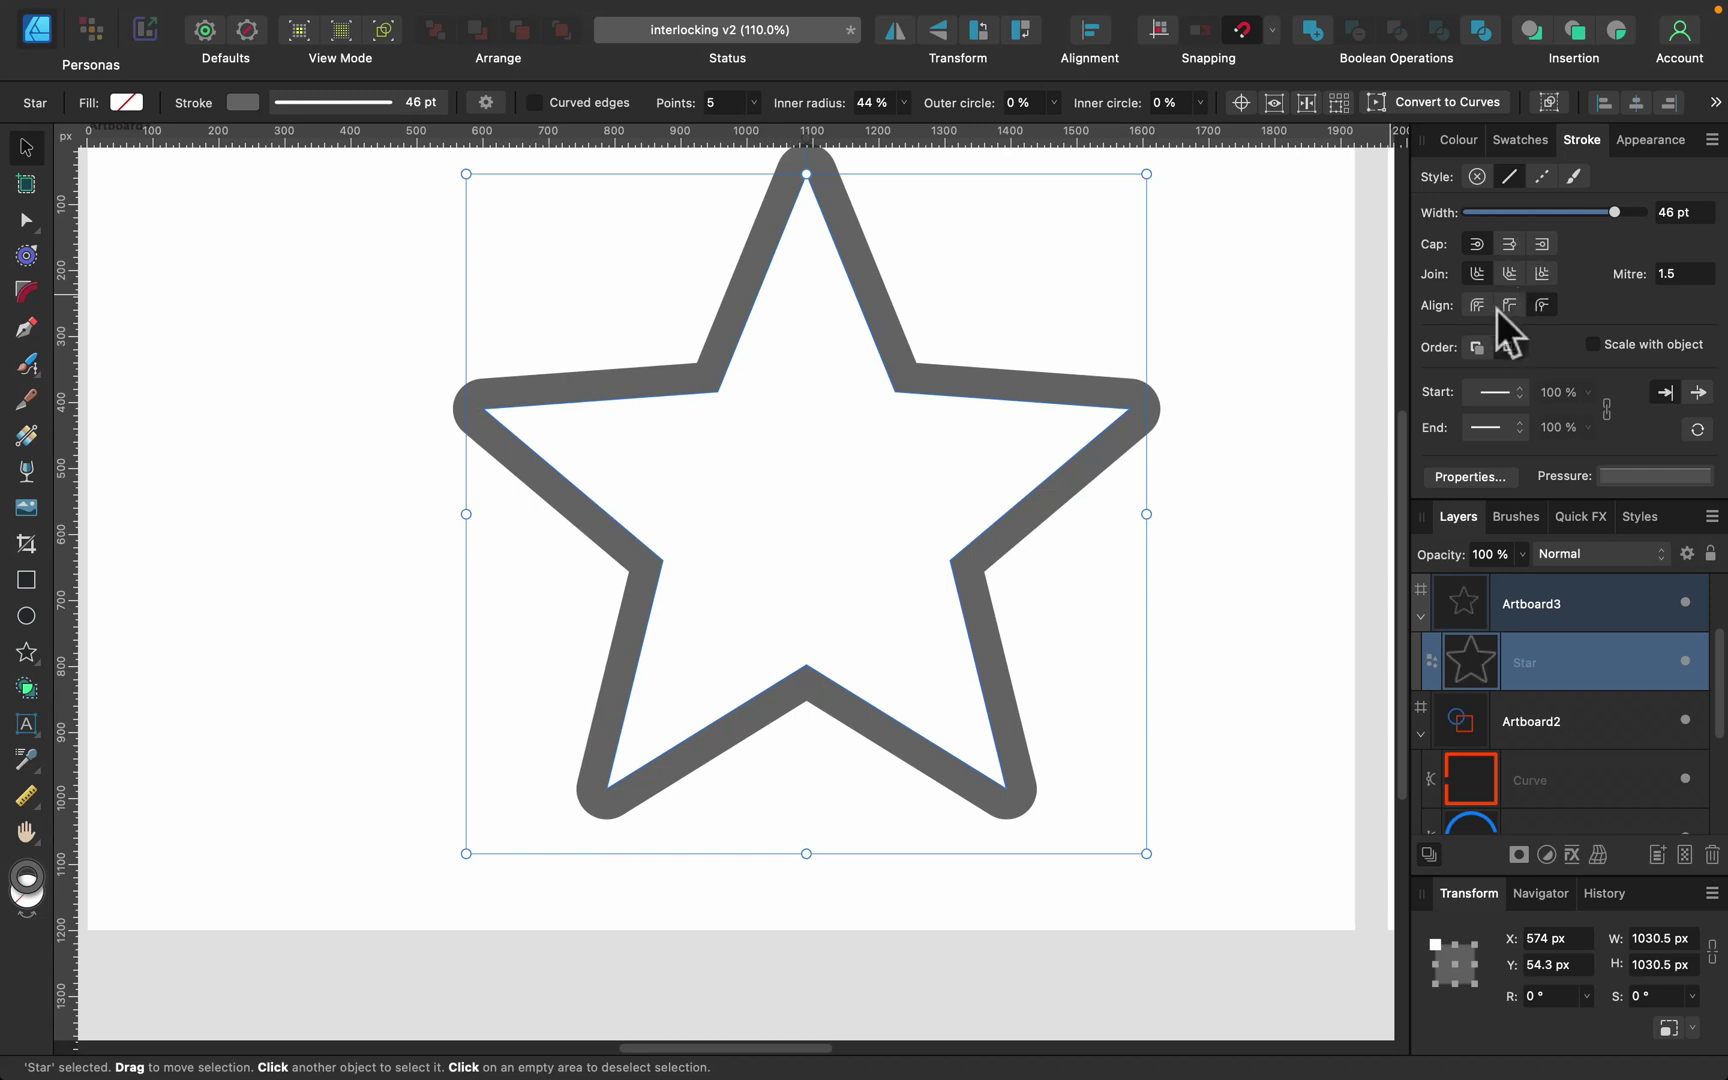
Step: Compare the stroke alignments on Artboard3's star, setting a mitre join and aligning the stroke to the inside
{"action": "left_click", "coordinate": [1509, 305]}
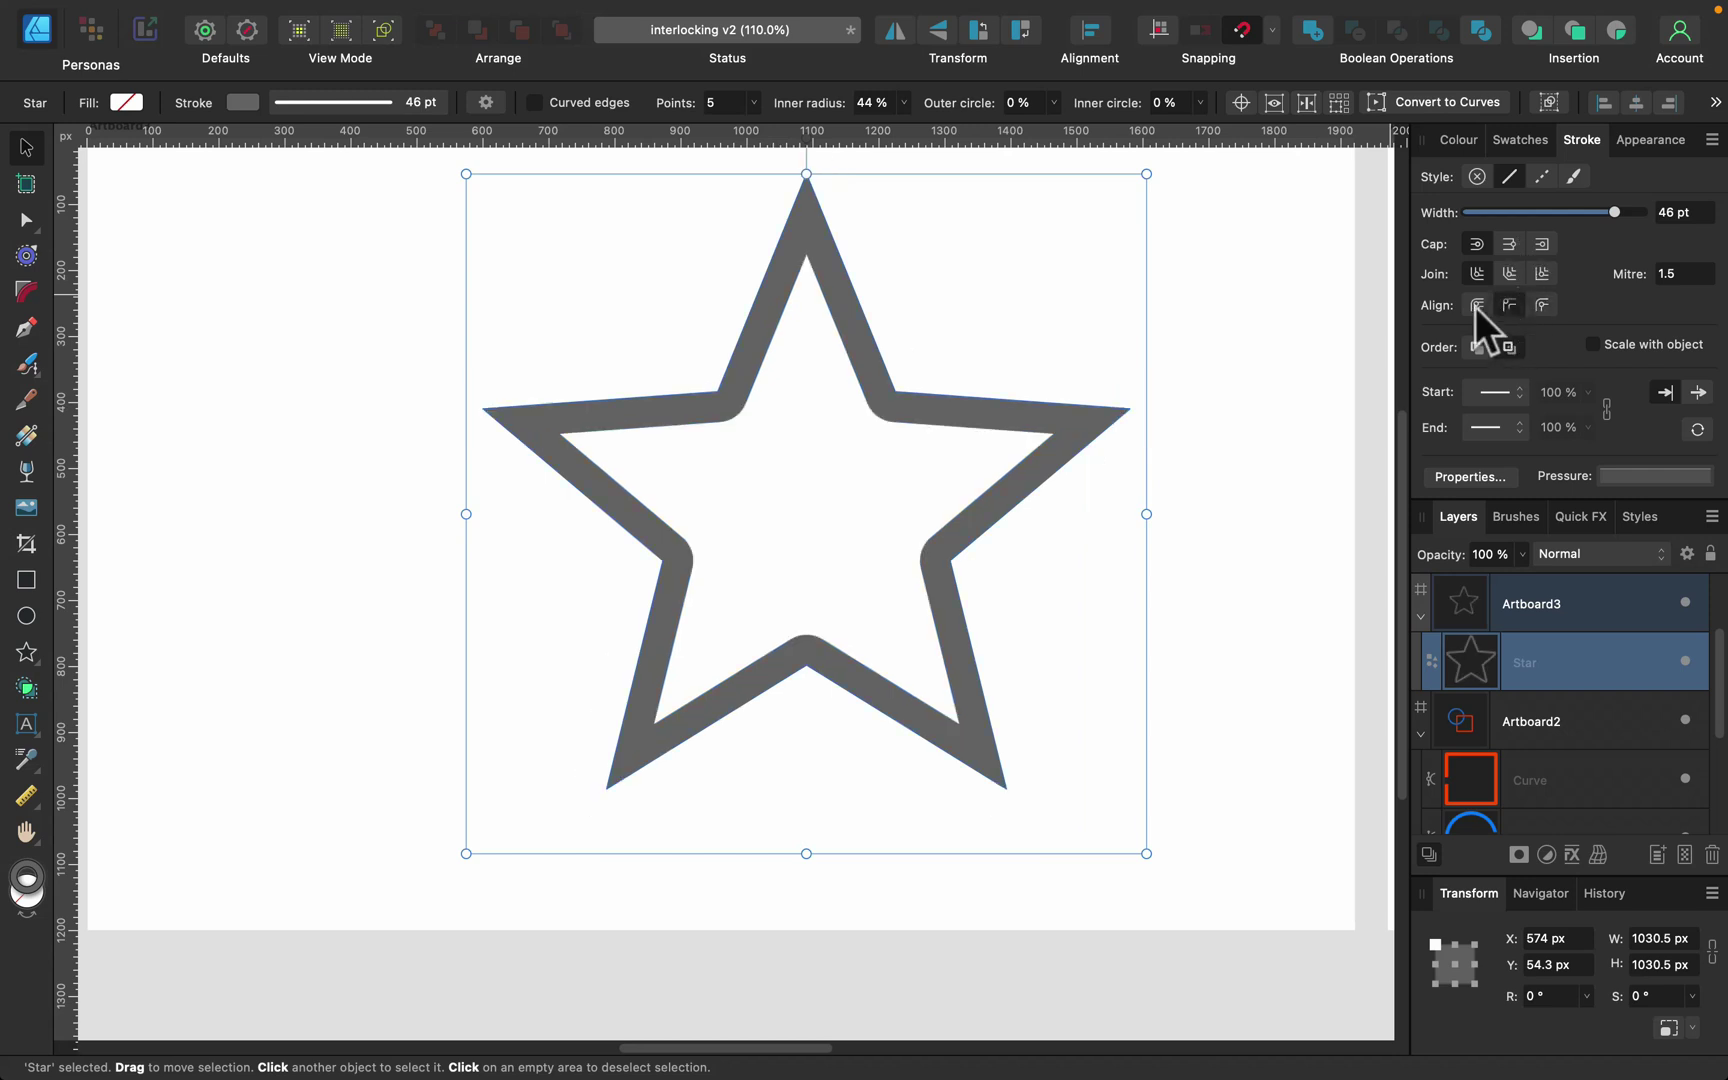
{"action": "left_click", "coordinate": [1530, 304]}
{"action": "left_click", "coordinate": [1541, 274]}
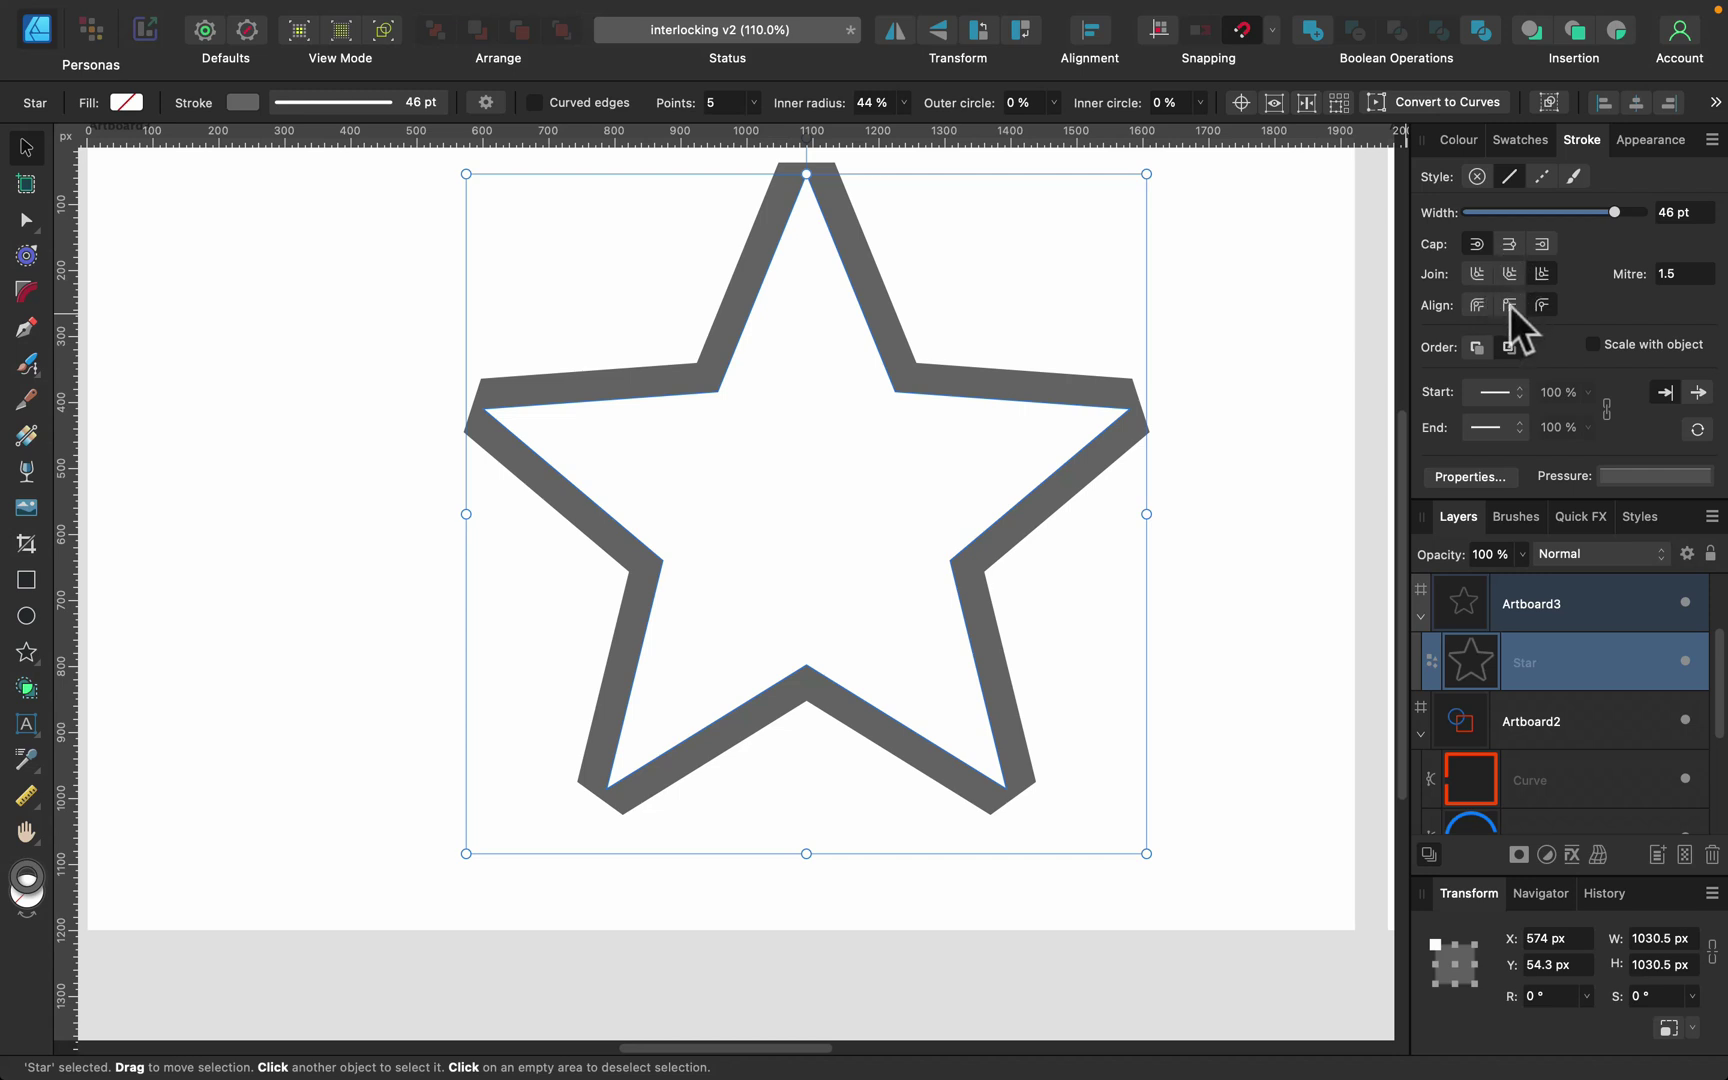
{"action": "left_click", "coordinate": [1510, 305]}
{"action": "left_click", "coordinate": [1480, 305]}
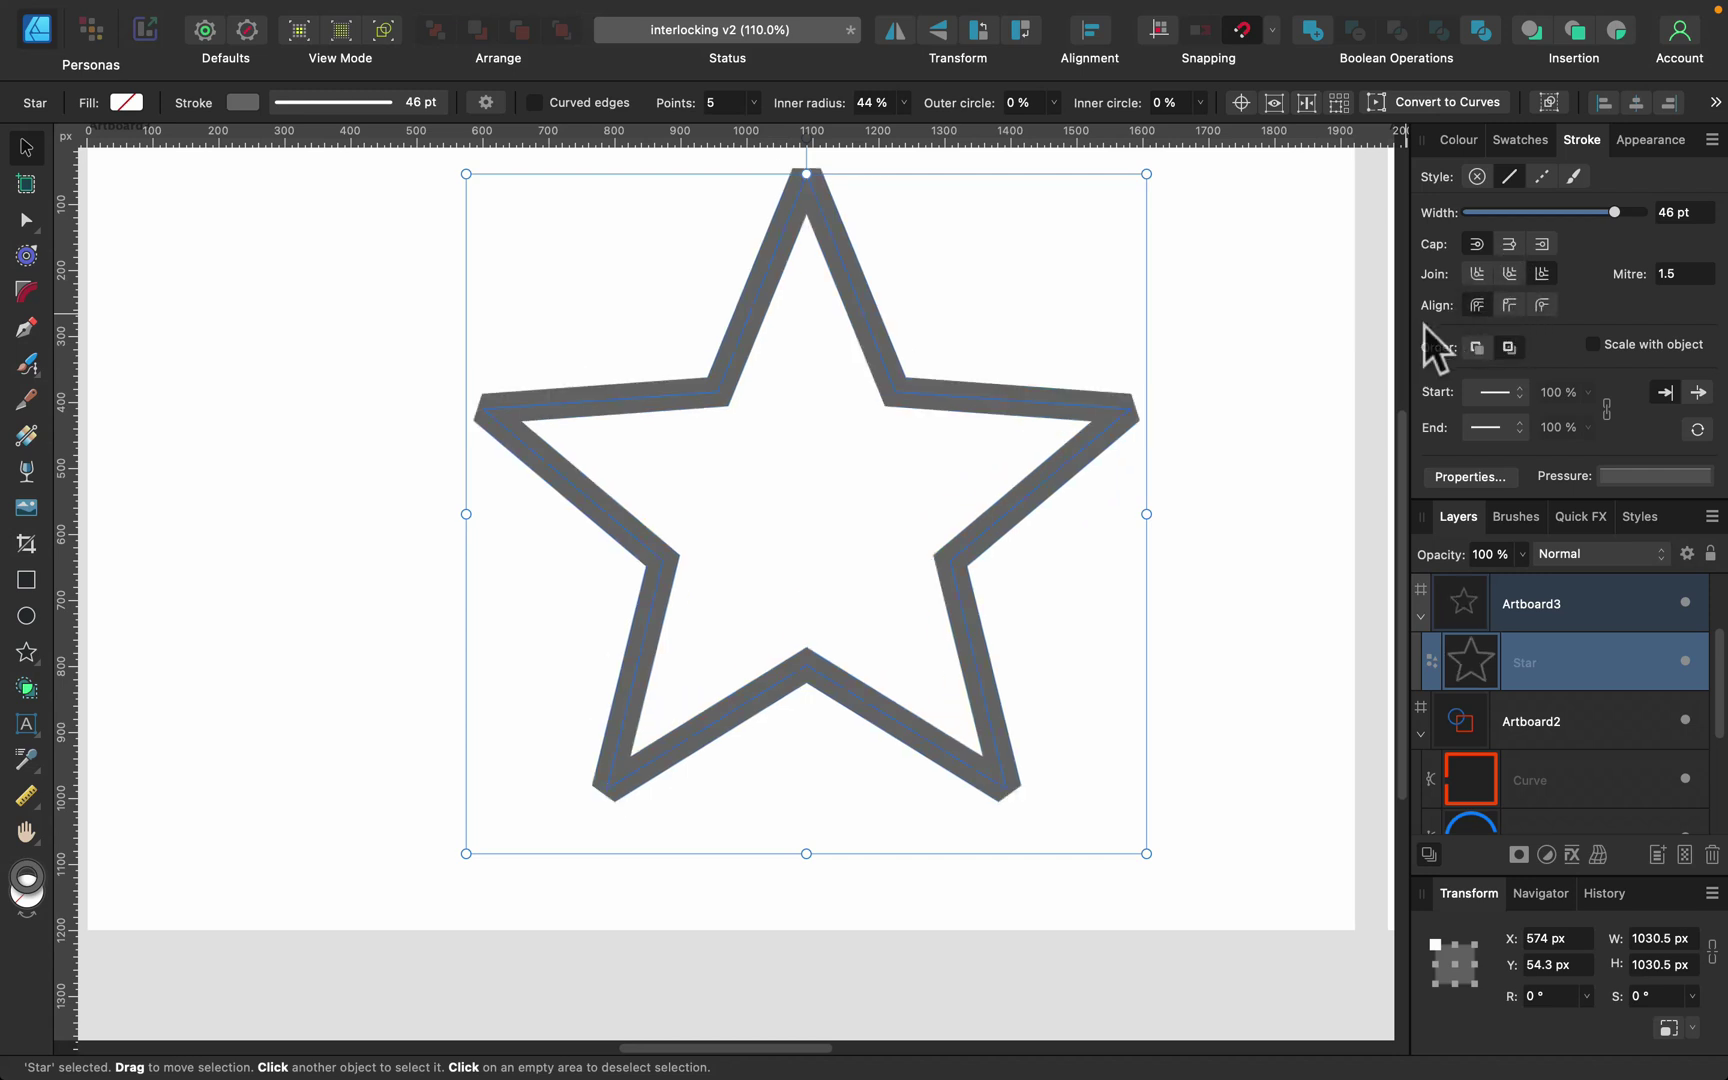
{"action": "left_click", "coordinate": [1543, 305]}
{"action": "left_click", "coordinate": [1510, 305]}
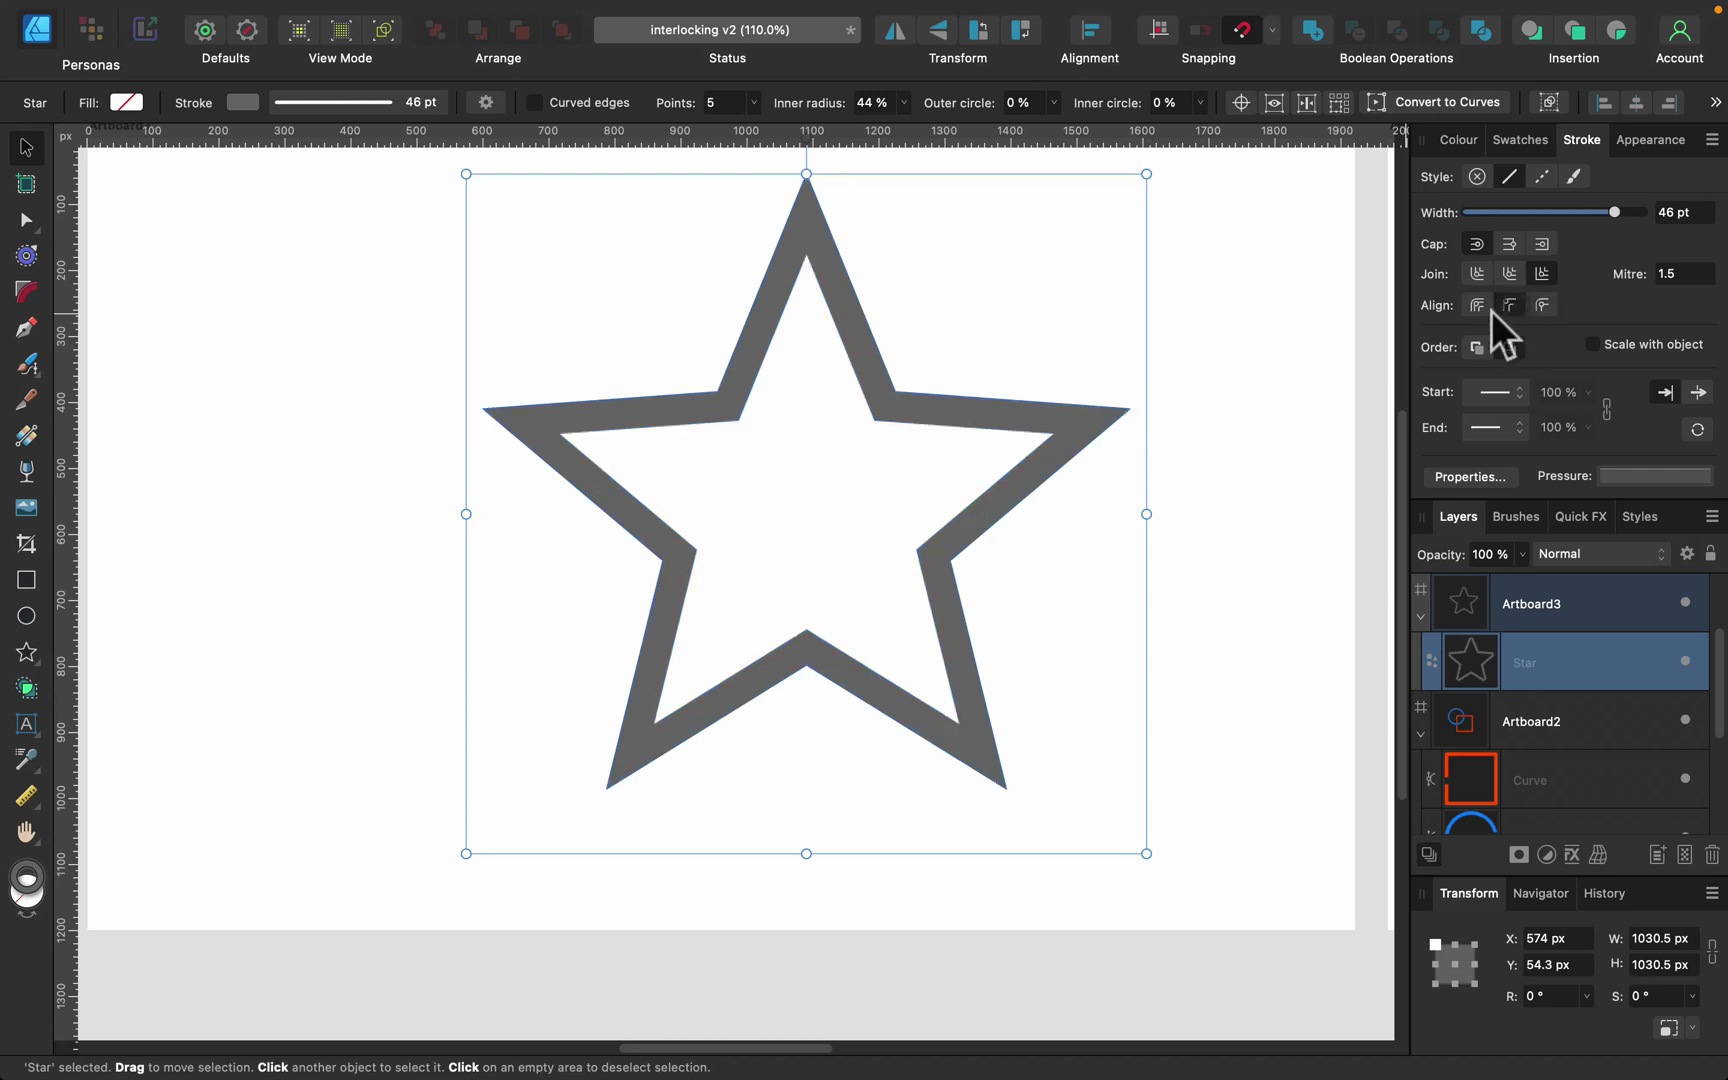
Step: Move the star to about X 499.8 px, Y 98.2 px and colour its stroke blue (0088FF)
{"action": "left_click_drag", "start_coordinate": [913, 404], "coordinate": [859, 437]}
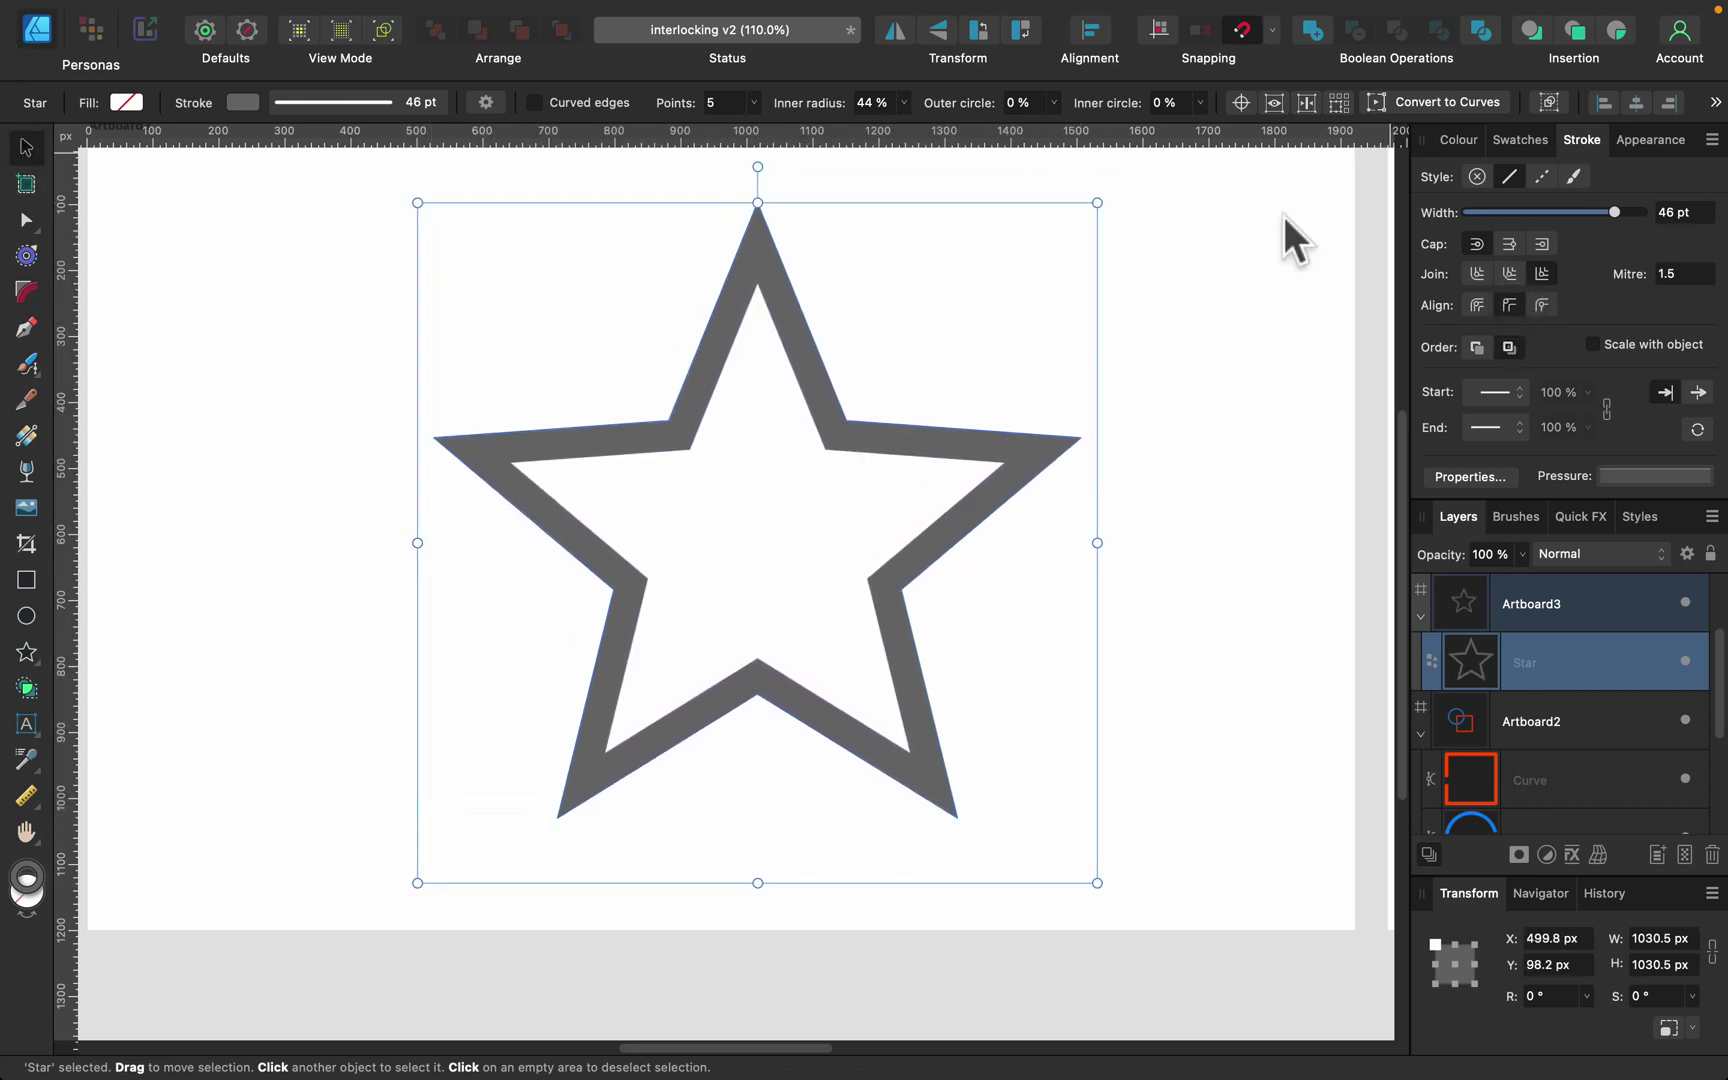
{"action": "left_click", "coordinate": [1463, 141]}
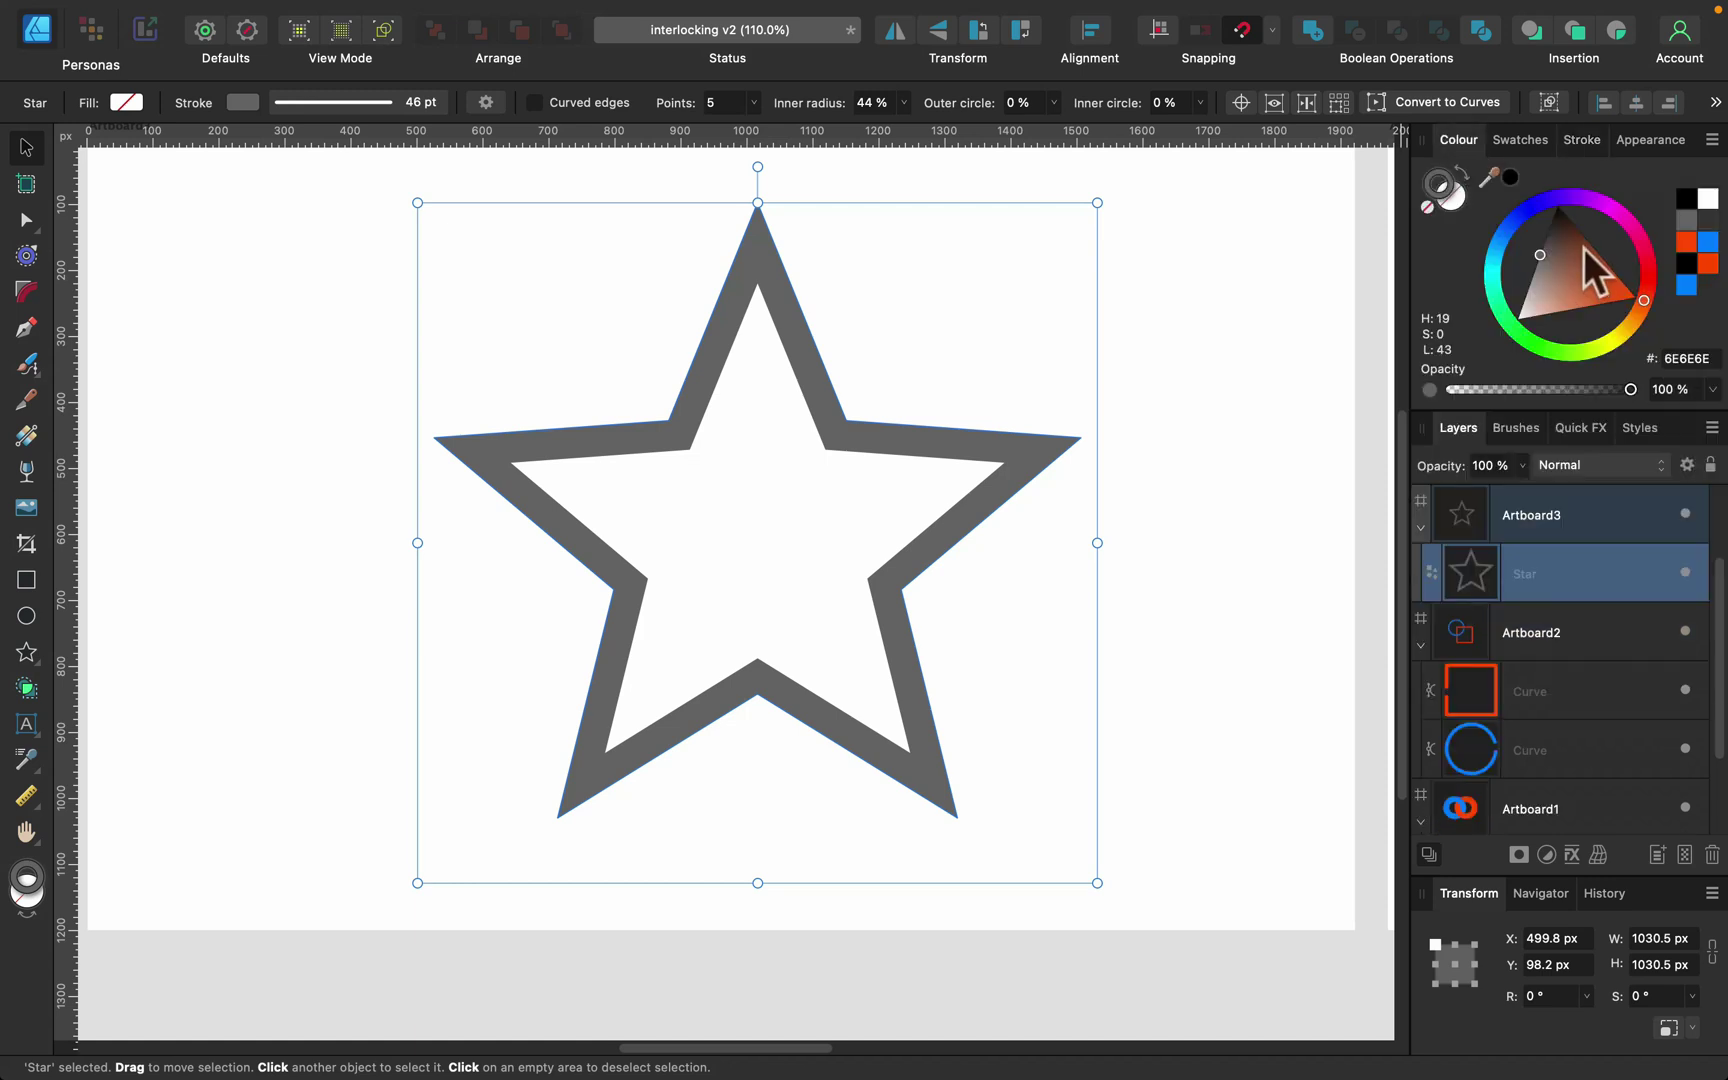
{"action": "left_click", "coordinate": [1686, 285]}
{"action": "left_click", "coordinate": [1295, 273]}
{"action": "left_click", "coordinate": [993, 432]}
Step: Duplicate the blue star as a copy rotated 180° with an orange-red (FF5300) stroke
{"action": "right_click", "coordinate": [1565, 570]}
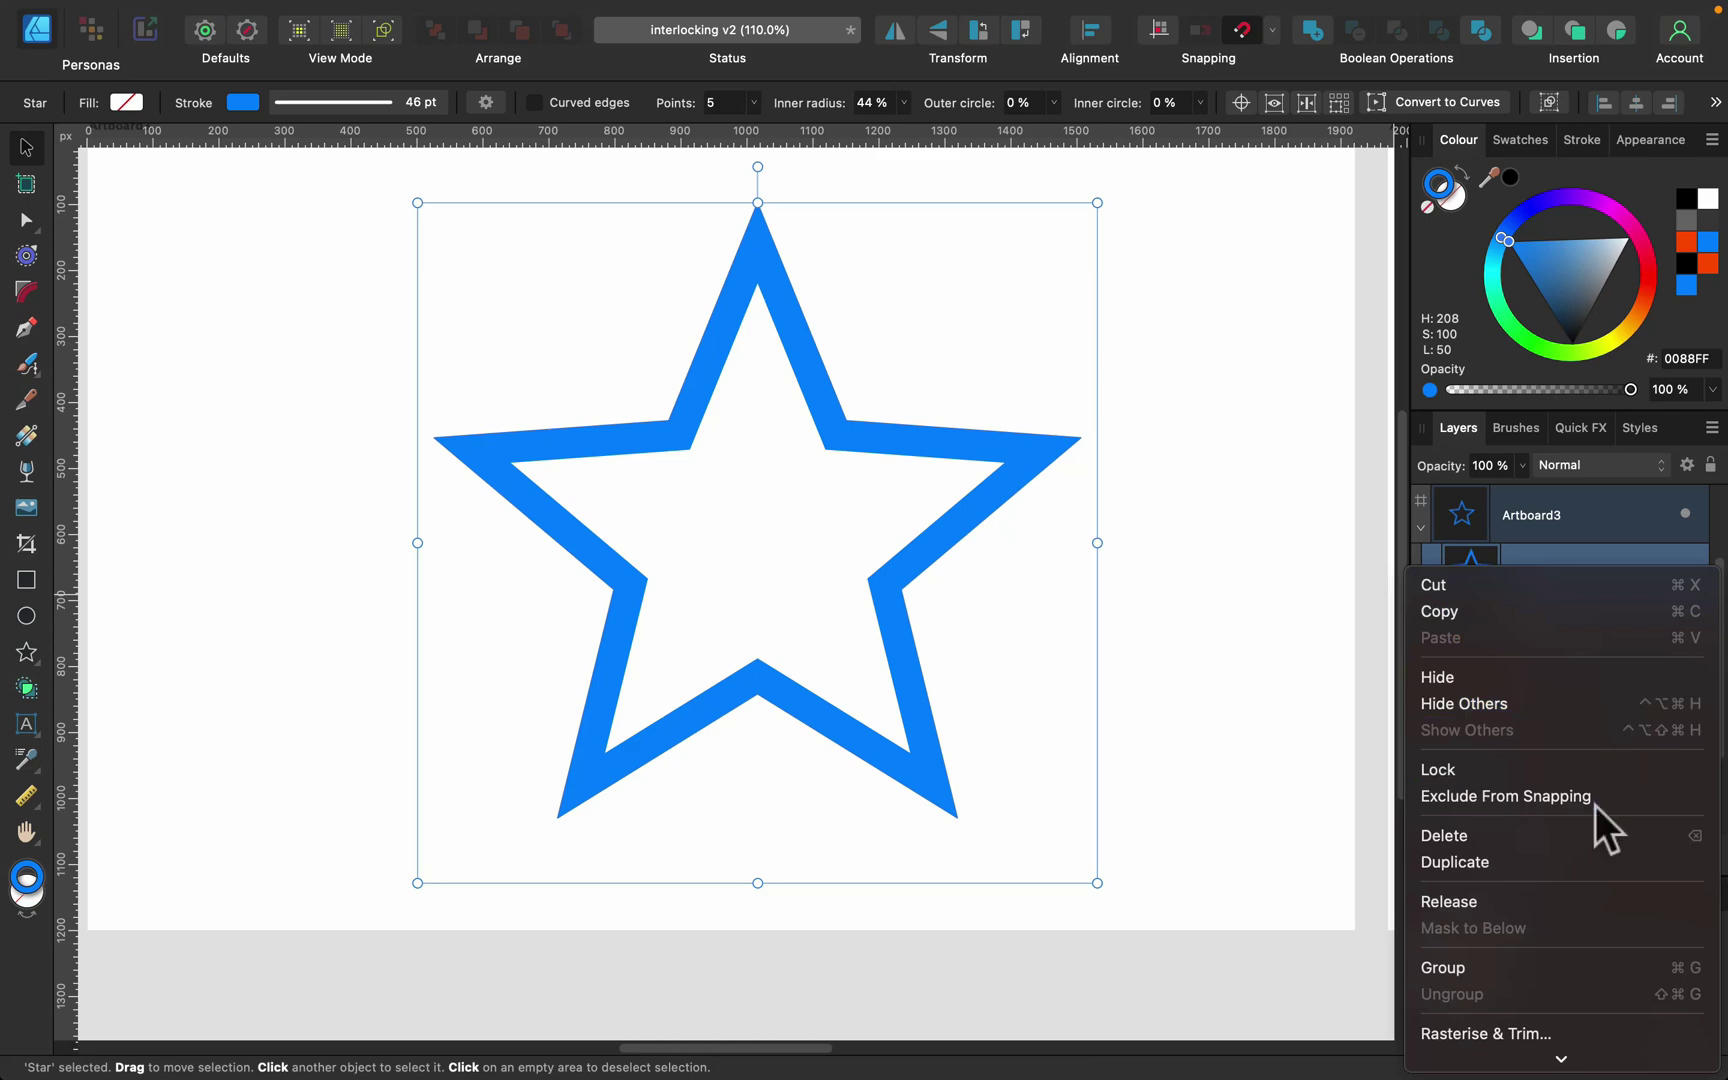
{"action": "left_click", "coordinate": [1580, 864]}
{"action": "left_click_drag", "start_coordinate": [758, 167], "coordinate": [795, 879]}
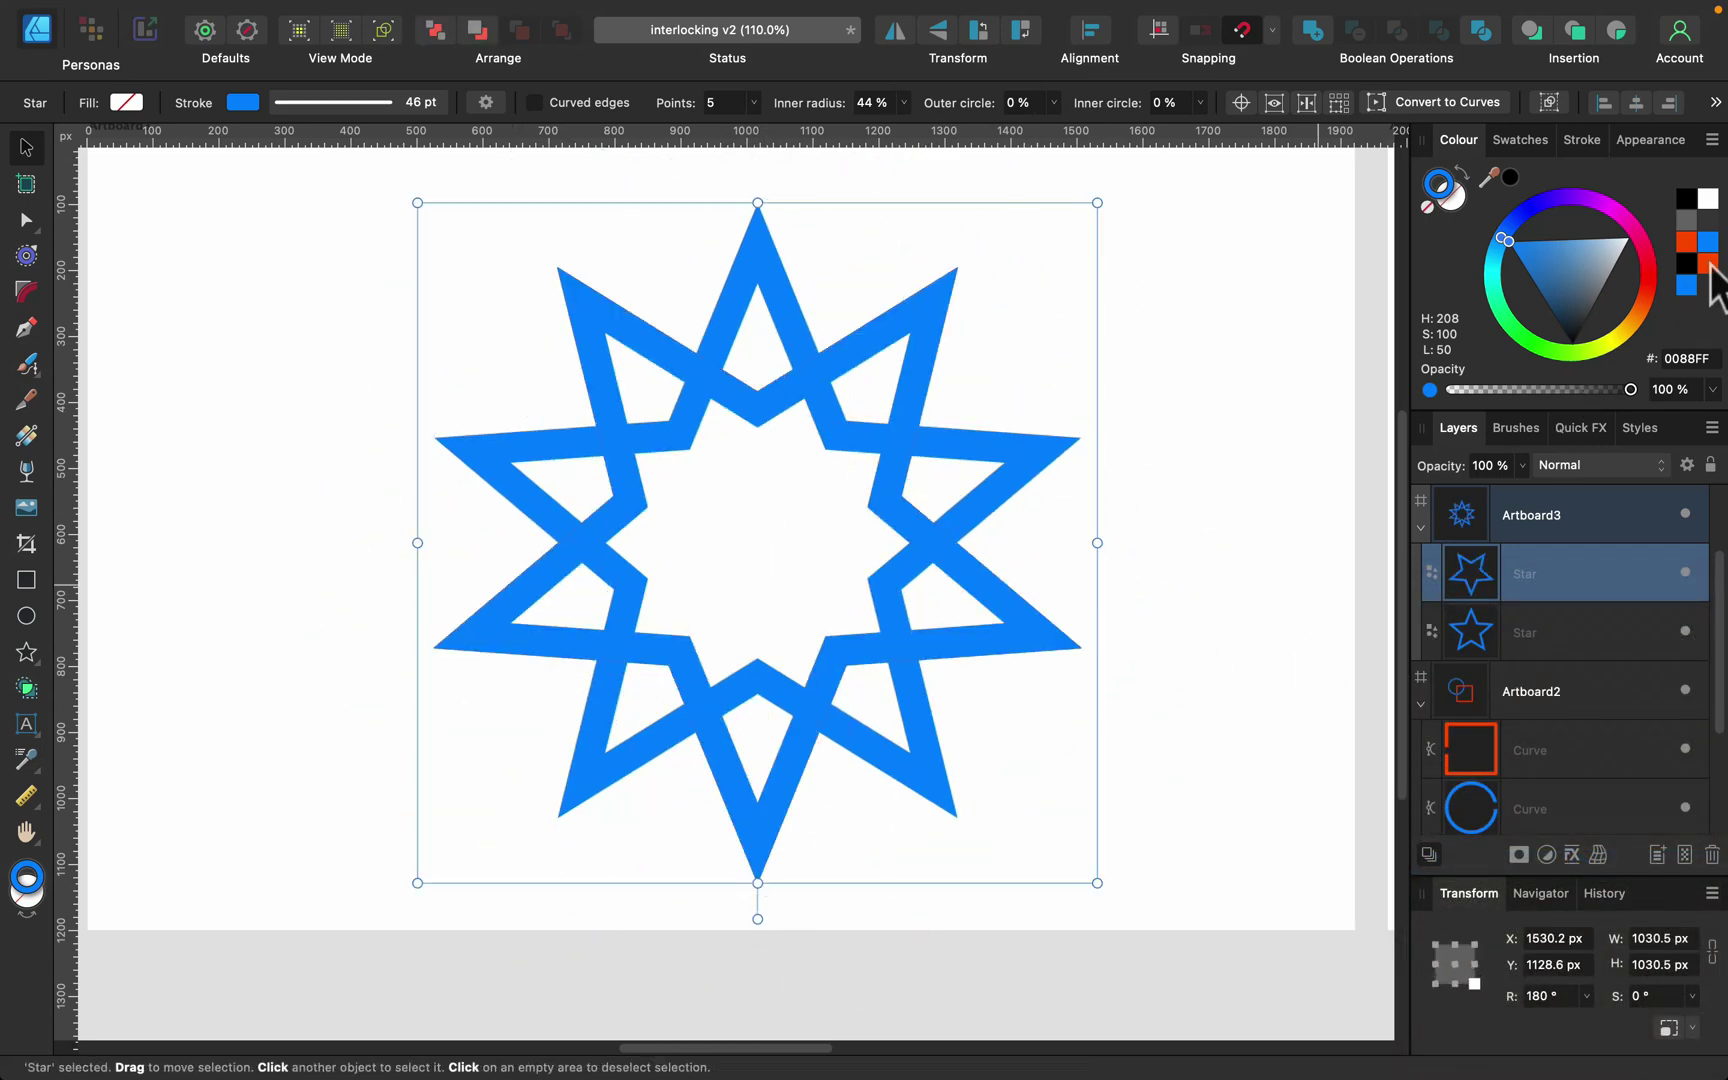
{"action": "left_click", "coordinate": [1710, 264]}
{"action": "left_click", "coordinate": [1265, 343]}
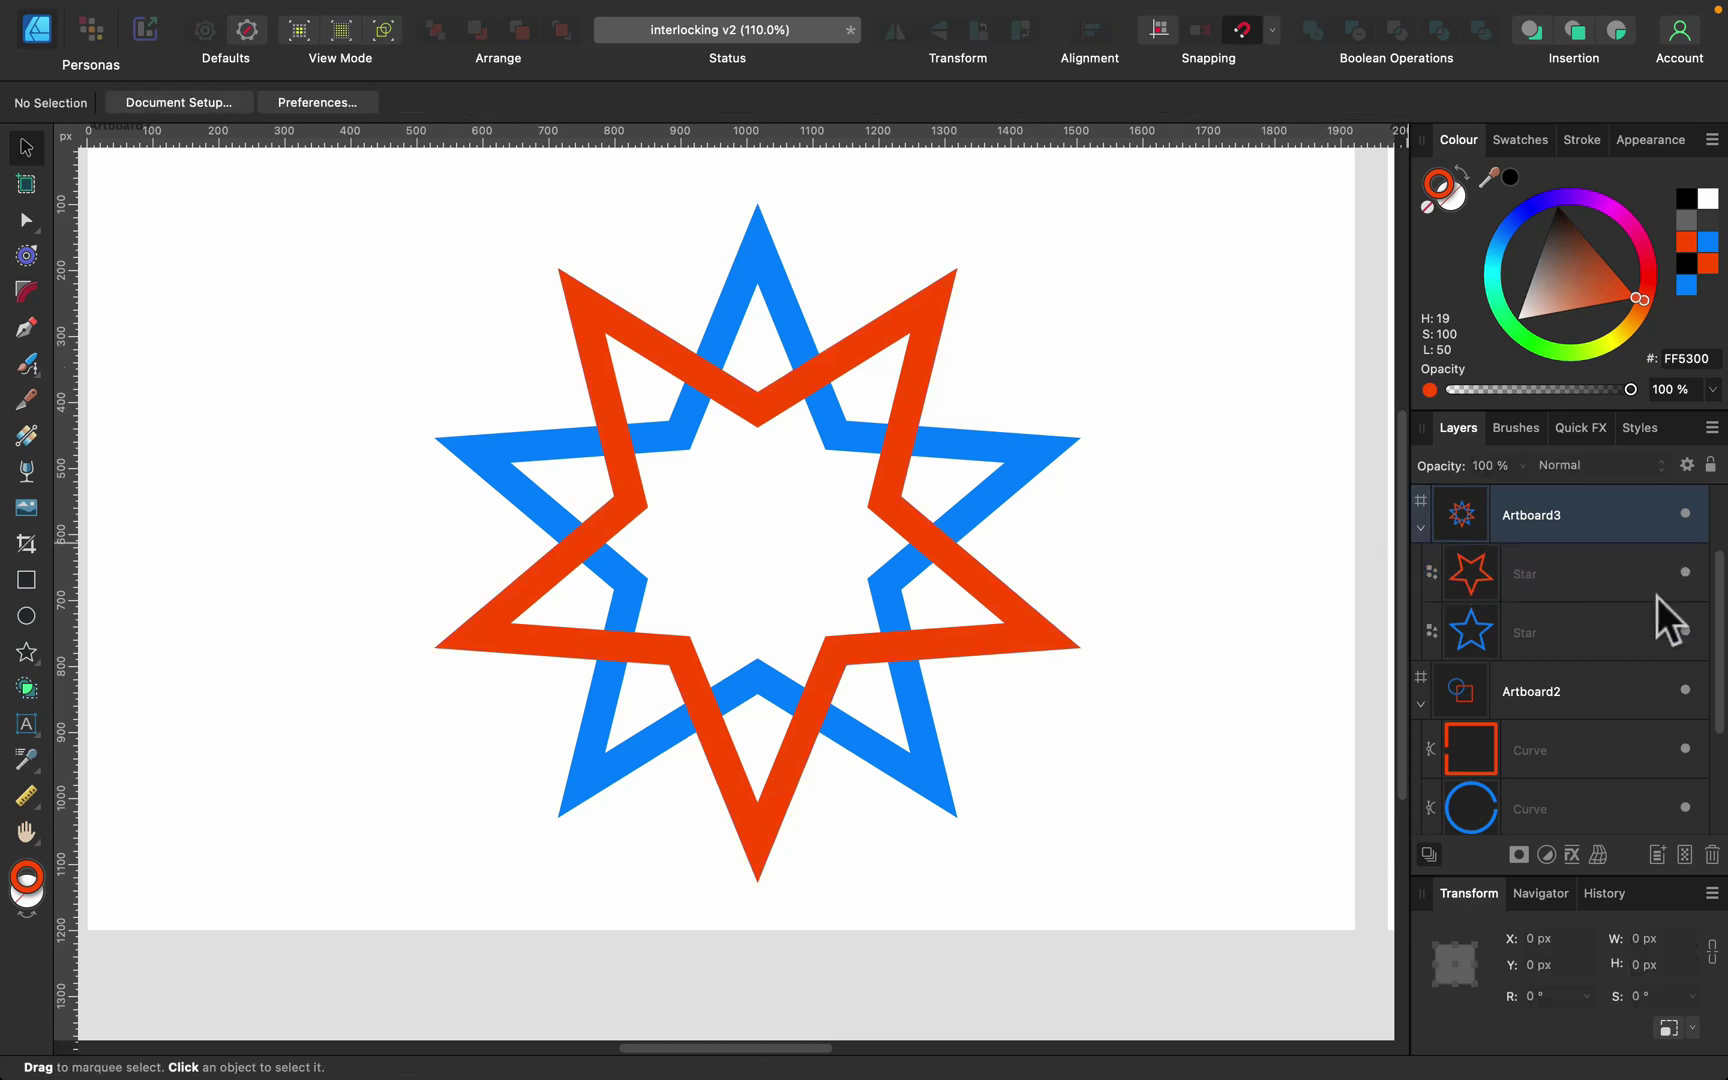
Step: Reorder the layers on Artboard3 so the blue star lies above the red star
{"action": "left_click", "coordinate": [1577, 581]}
{"action": "mouse_move", "coordinate": [1575, 567]}
{"action": "left_mouse_down"}
{"action": "mouse_move", "coordinate": [1584, 659]}
{"action": "mouse_move", "coordinate": [1580, 572]}
{"action": "left_mouse_up"}
{"action": "left_click", "coordinate": [1596, 639]}
{"action": "left_click_drag", "start_coordinate": [1593, 641], "coordinate": [1596, 543]}
{"action": "left_click", "coordinate": [1331, 440]}
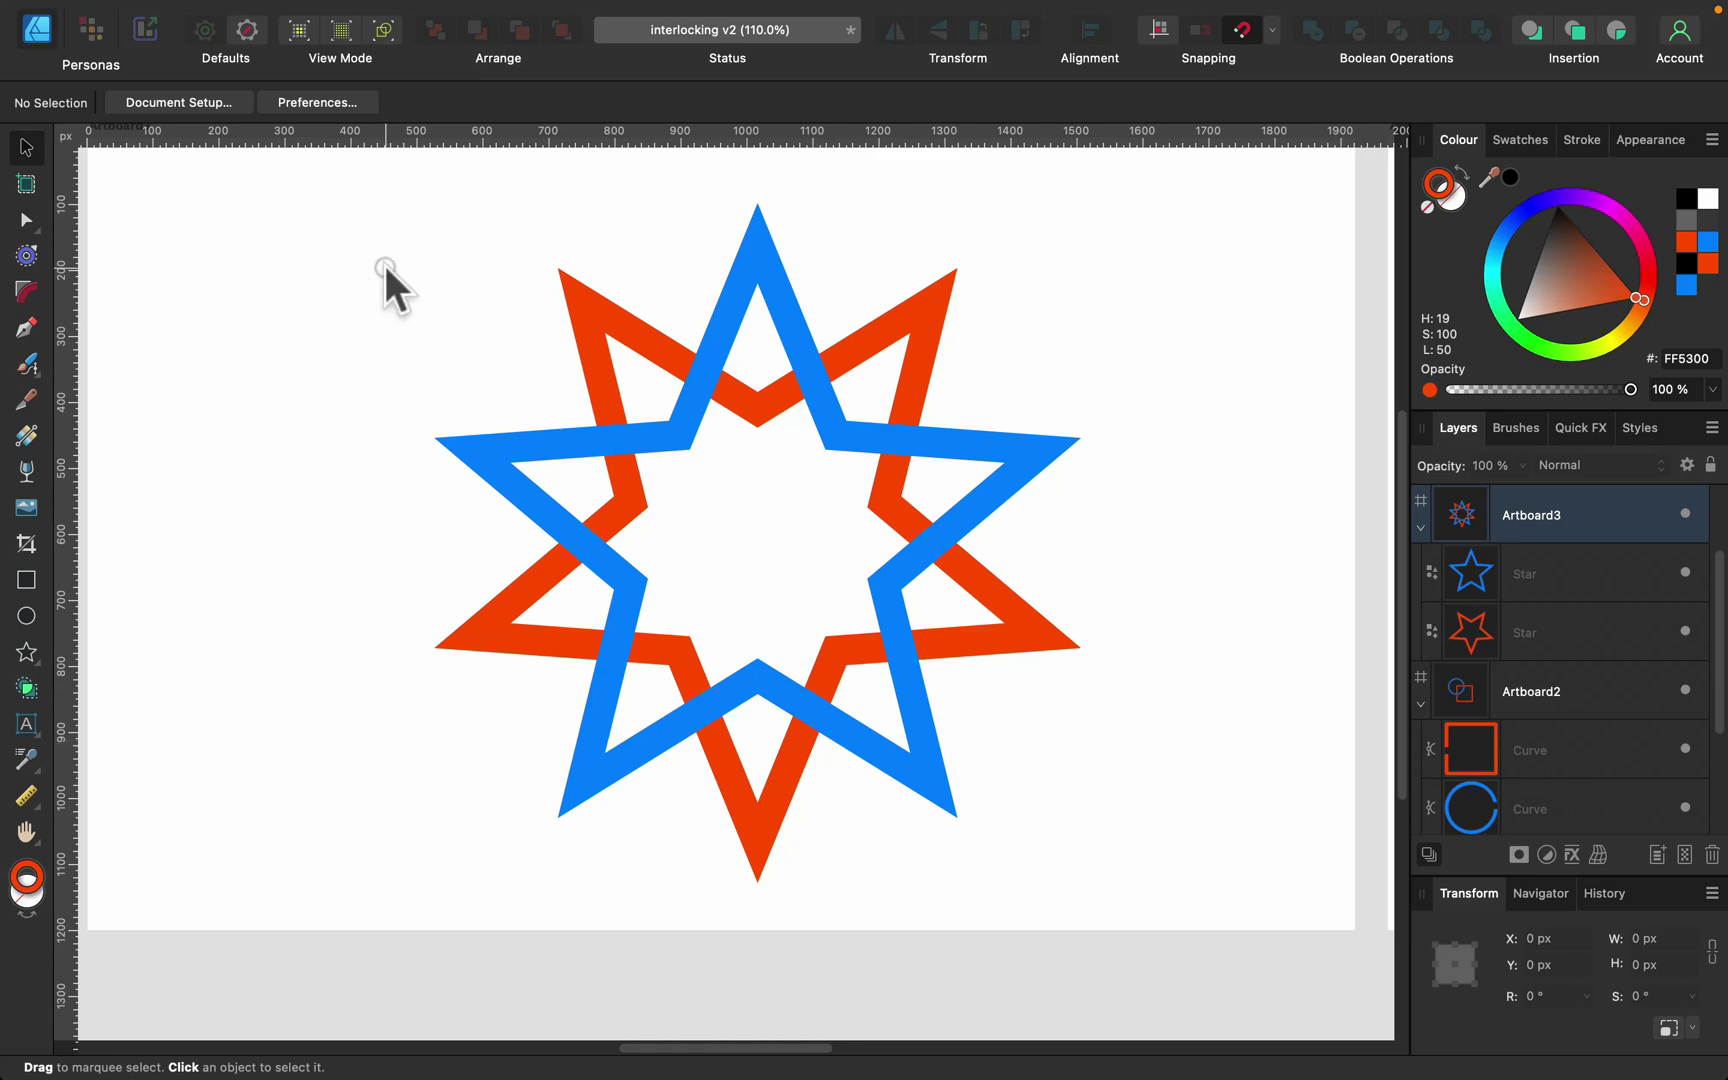
Step: Expand the blue star's stroke into a filled shape
{"action": "left_click", "coordinate": [772, 272]}
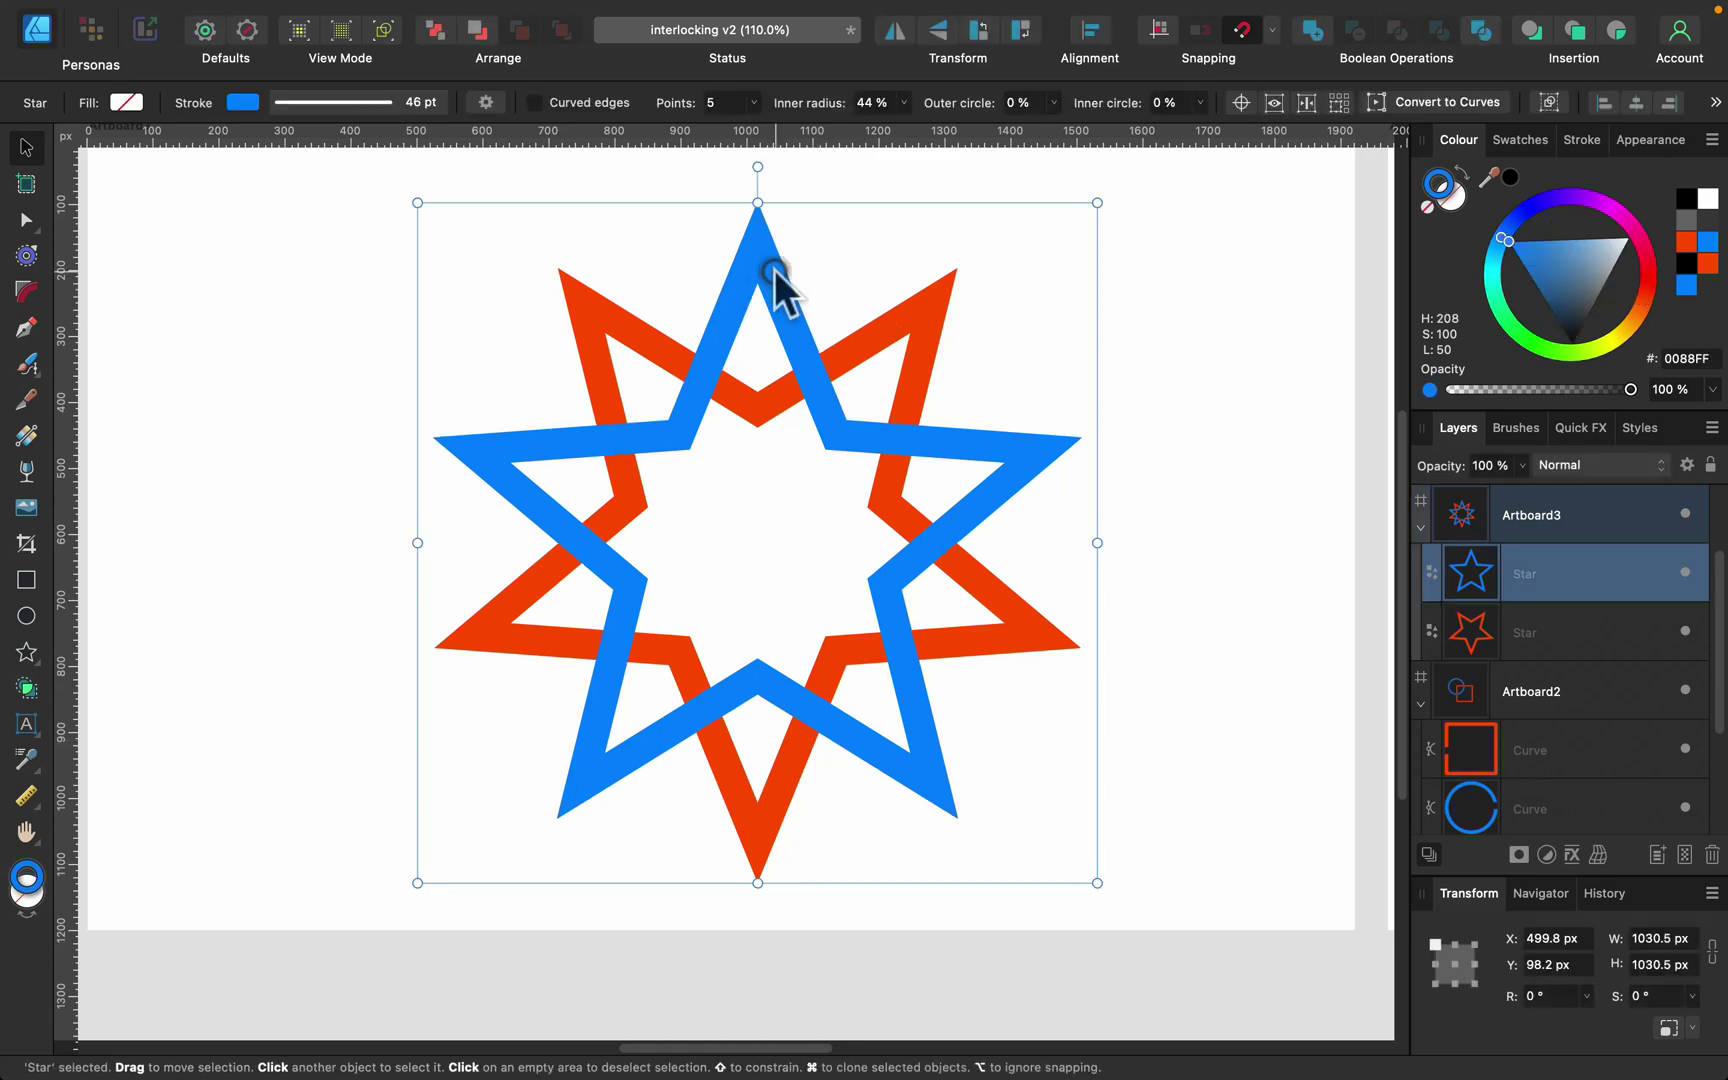
{"action": "left_click", "coordinate": [411, 14]}
{"action": "mouse_move", "coordinate": [478, 14]}
{"action": "mouse_move", "coordinate": [412, 14]}
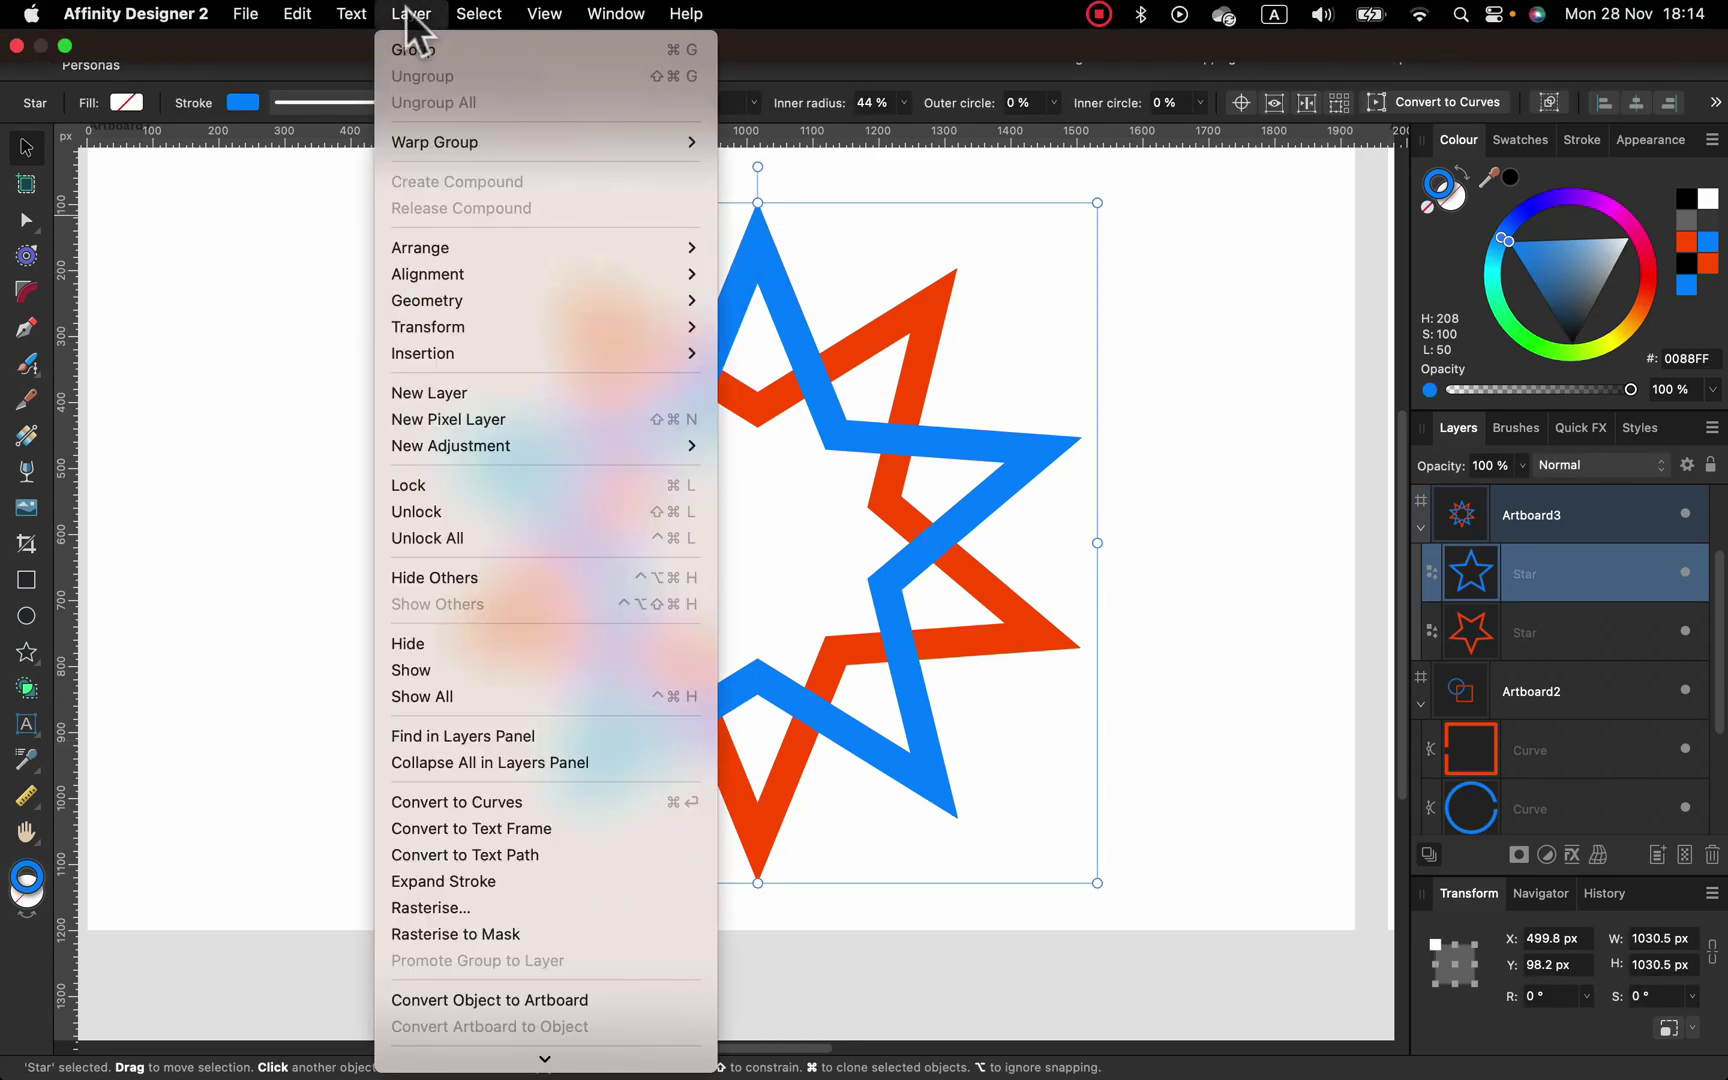
{"action": "left_click", "coordinate": [547, 880]}
Step: Expand the red star's stroke into a filled shape and deselect it
{"action": "left_click", "coordinate": [618, 330]}
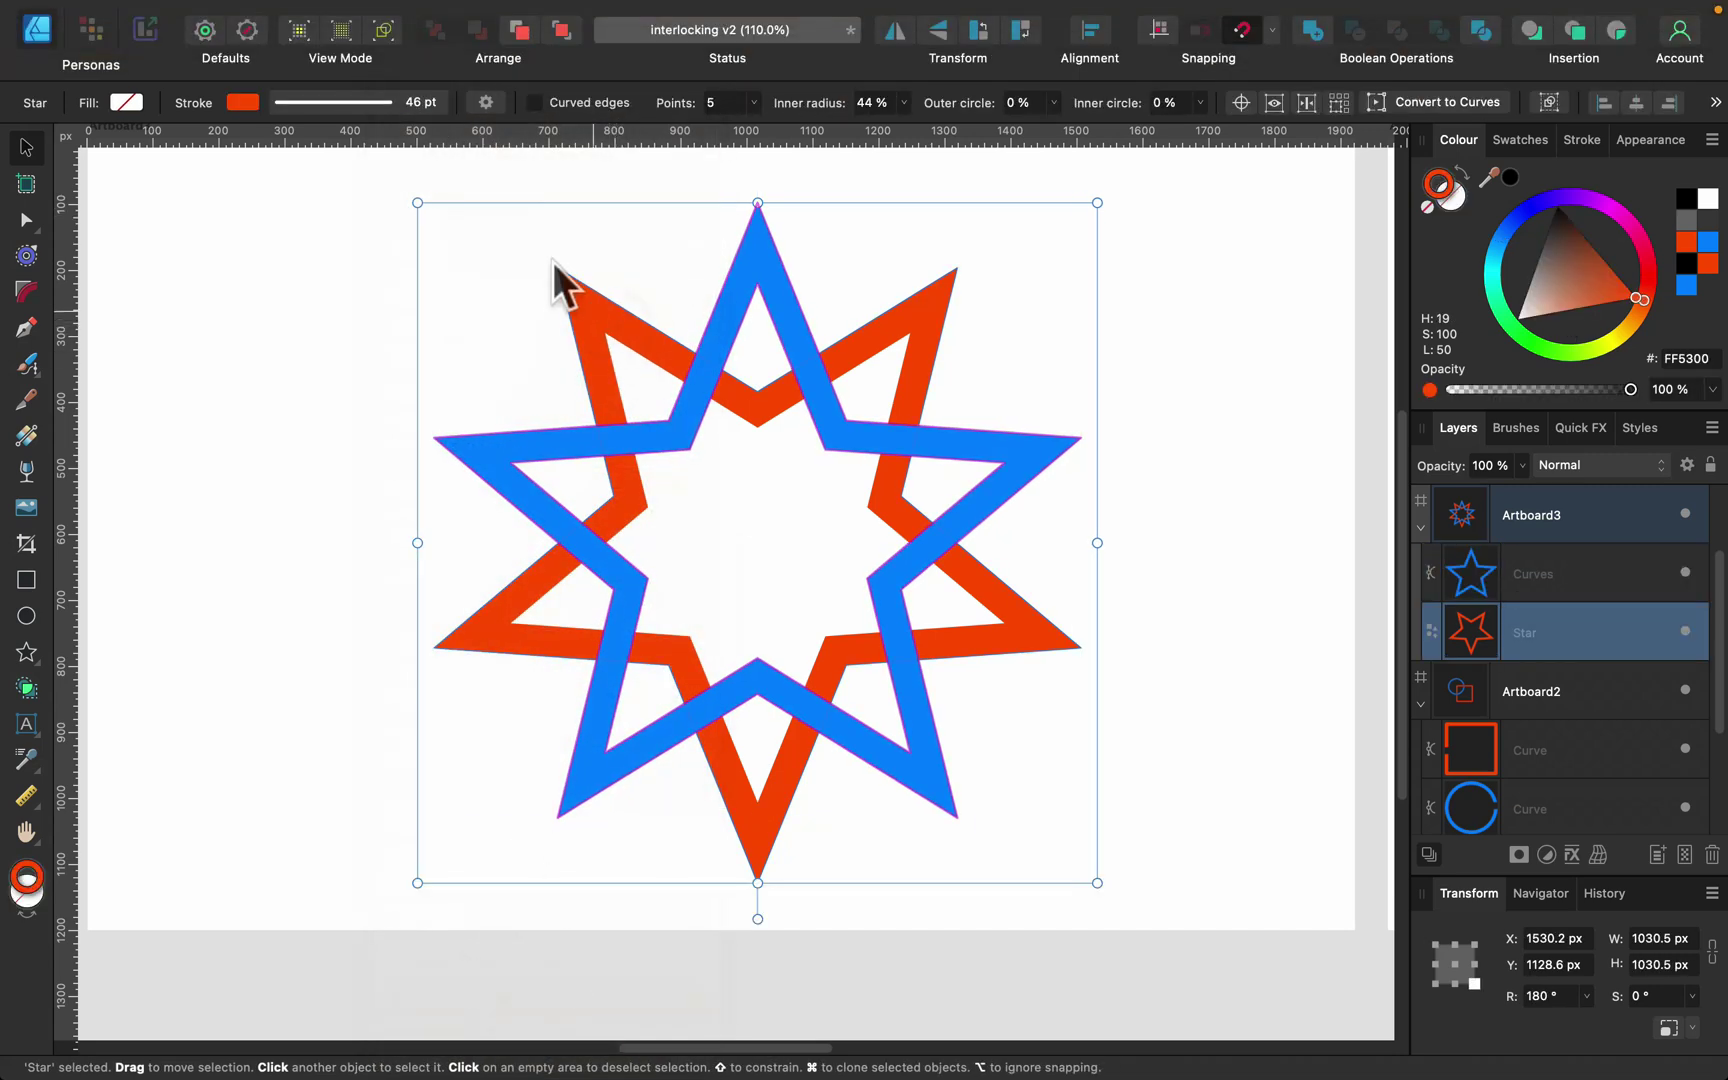
{"action": "left_click", "coordinate": [410, 12]}
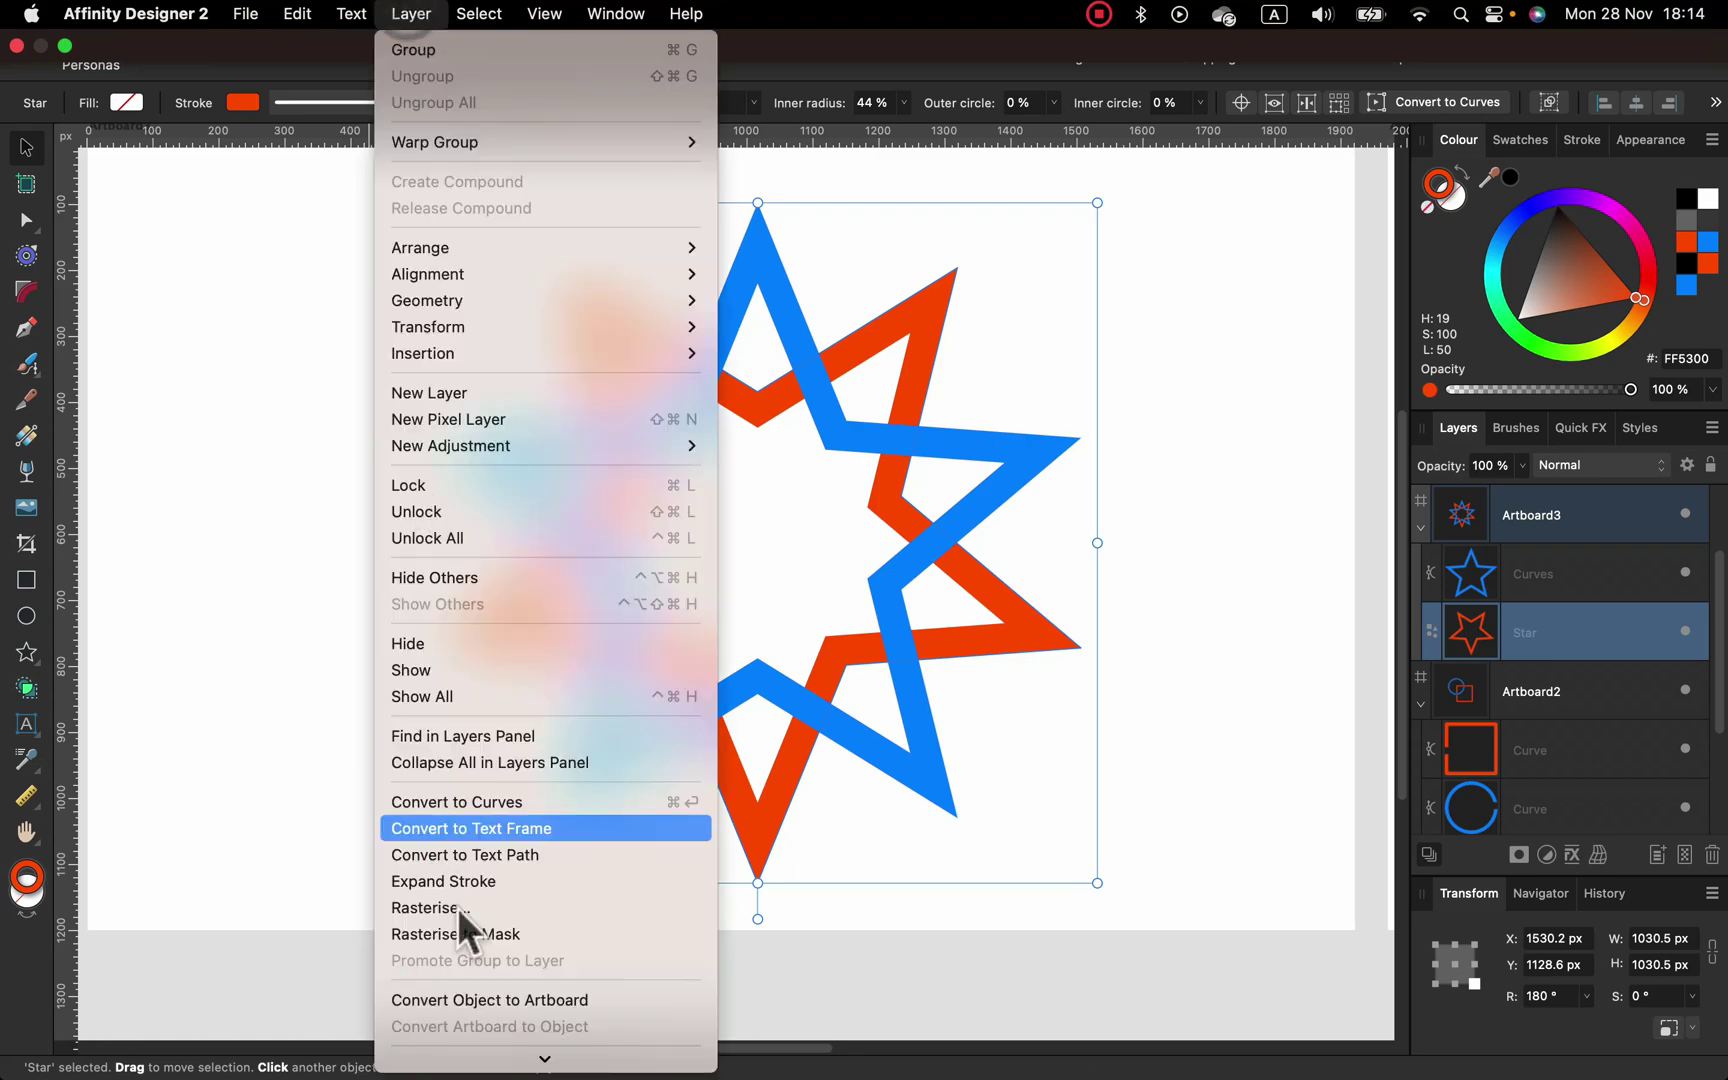
{"action": "left_click", "coordinate": [481, 879]}
{"action": "left_click", "coordinate": [1203, 328]}
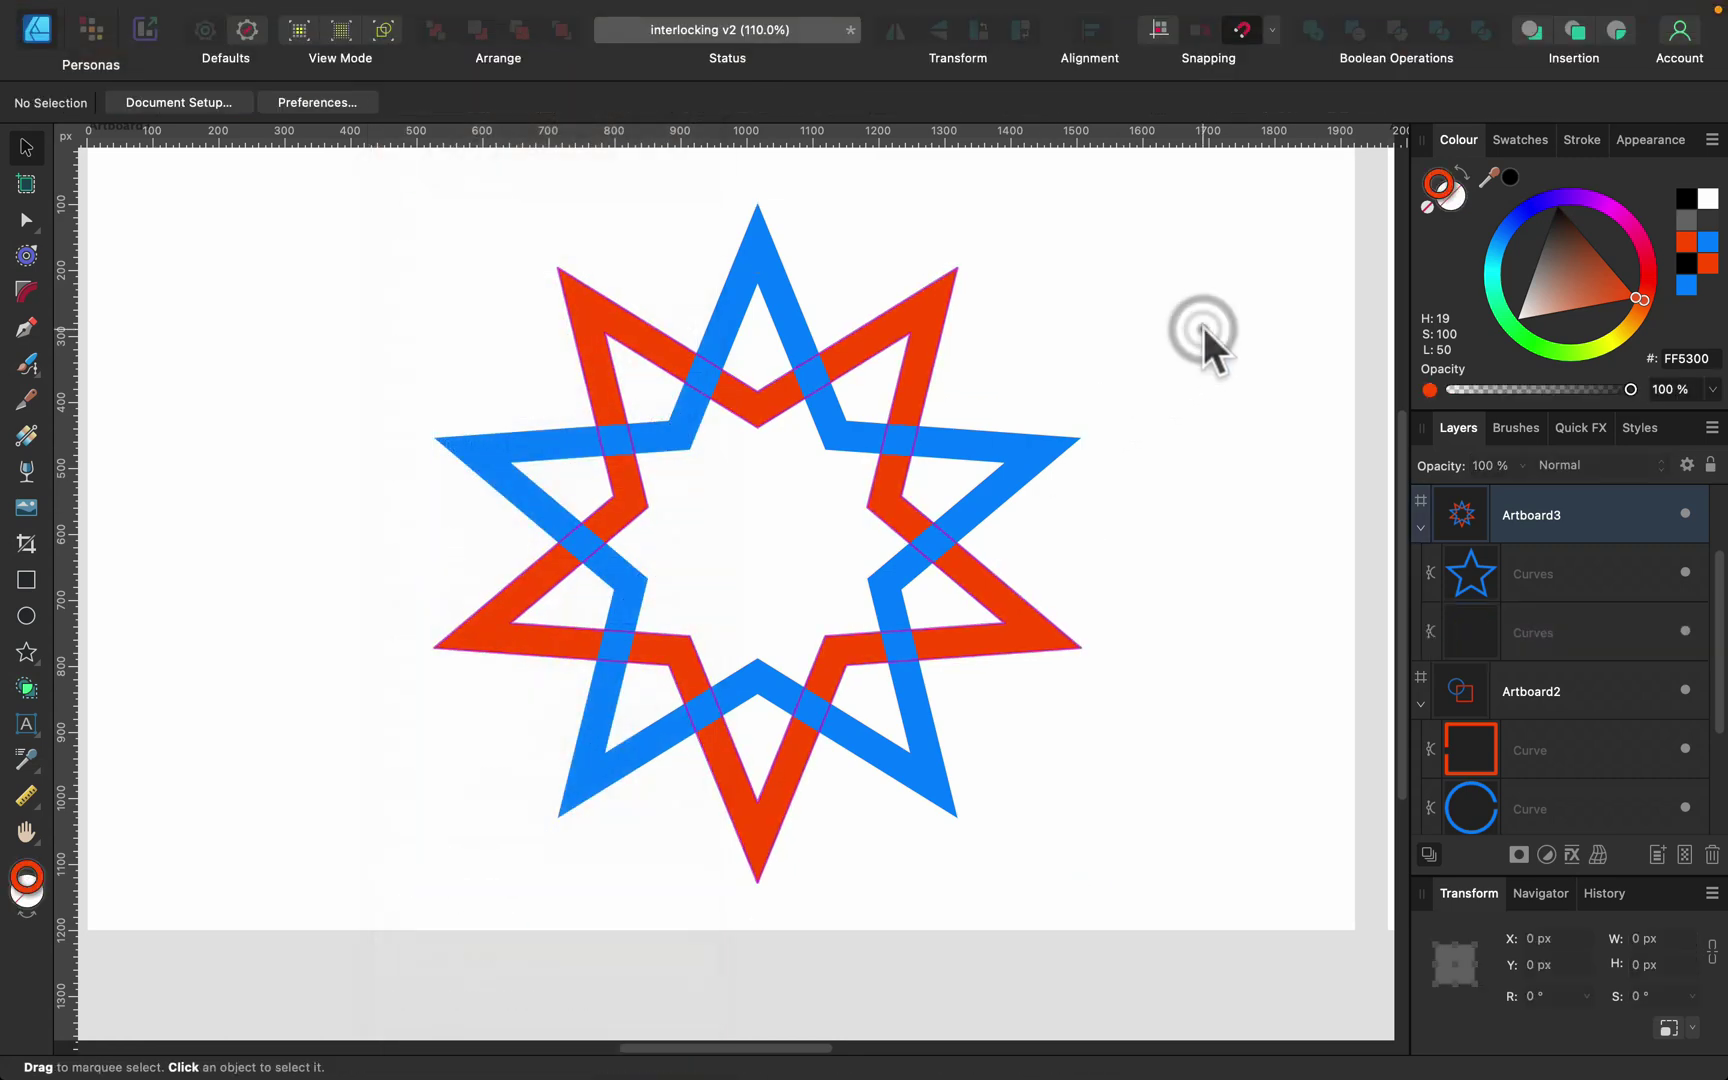
Step: Select both stars and try to merge the upper-left red arm across its crossing with the blue top point using the Shape Builder
{"action": "left_click_drag", "start_coordinate": [284, 158], "coordinate": [1243, 932]}
{"action": "left_click", "coordinate": [25, 690]}
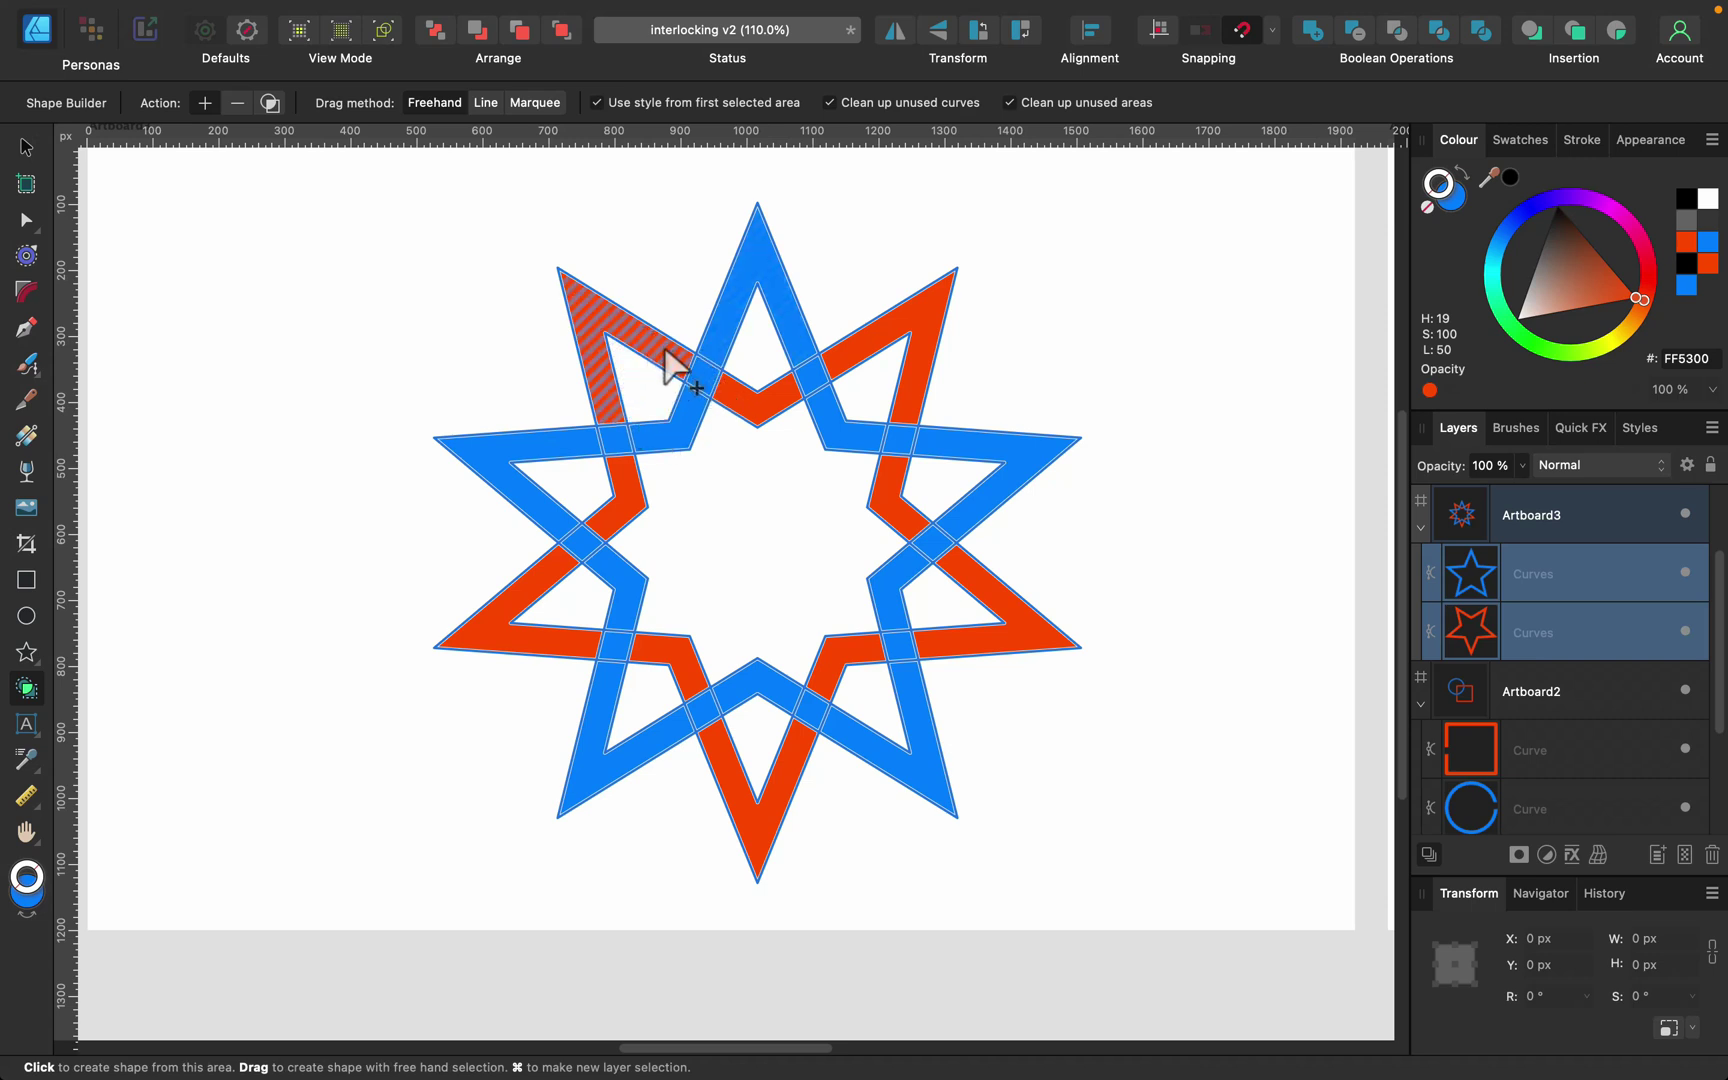
{"action": "left_click_drag", "start_coordinate": [667, 355], "coordinate": [744, 398]}
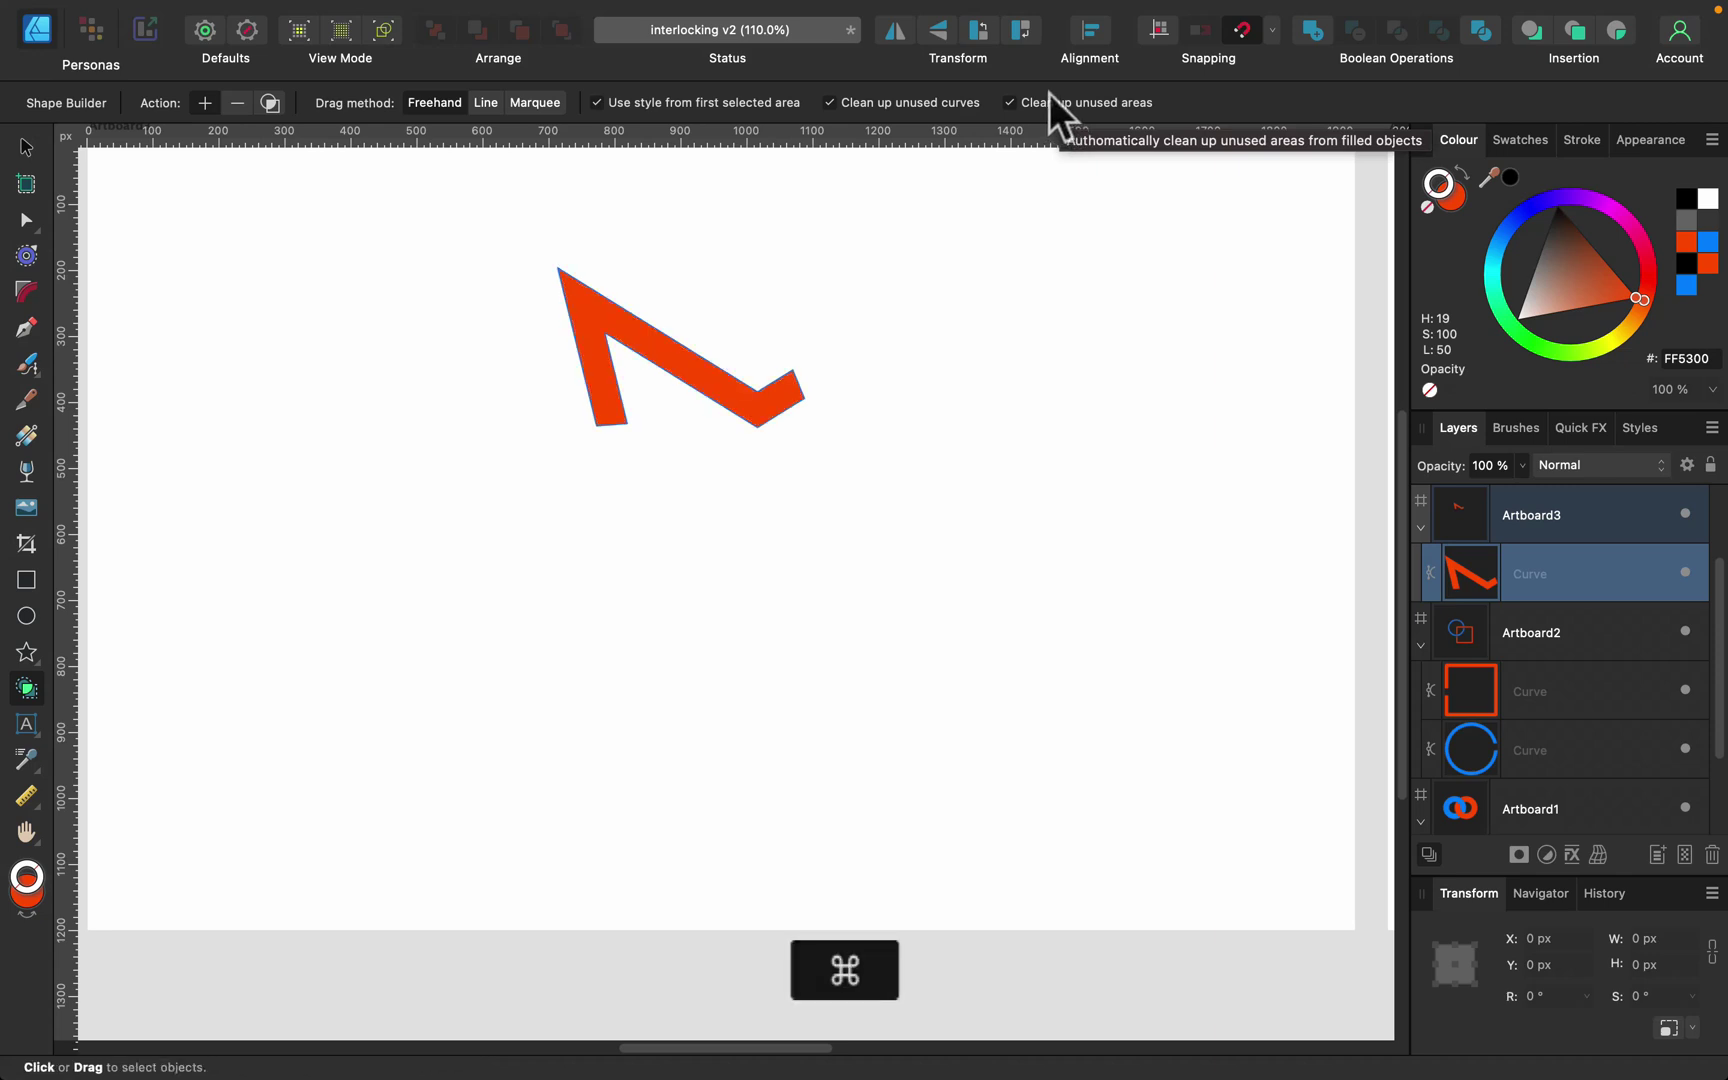
Step: Undo the last Shape Builder merge and turn off the clean-up of unused curves and unused areas
{"action": "key", "text": "super+z"}
{"action": "left_click", "coordinate": [1013, 101]}
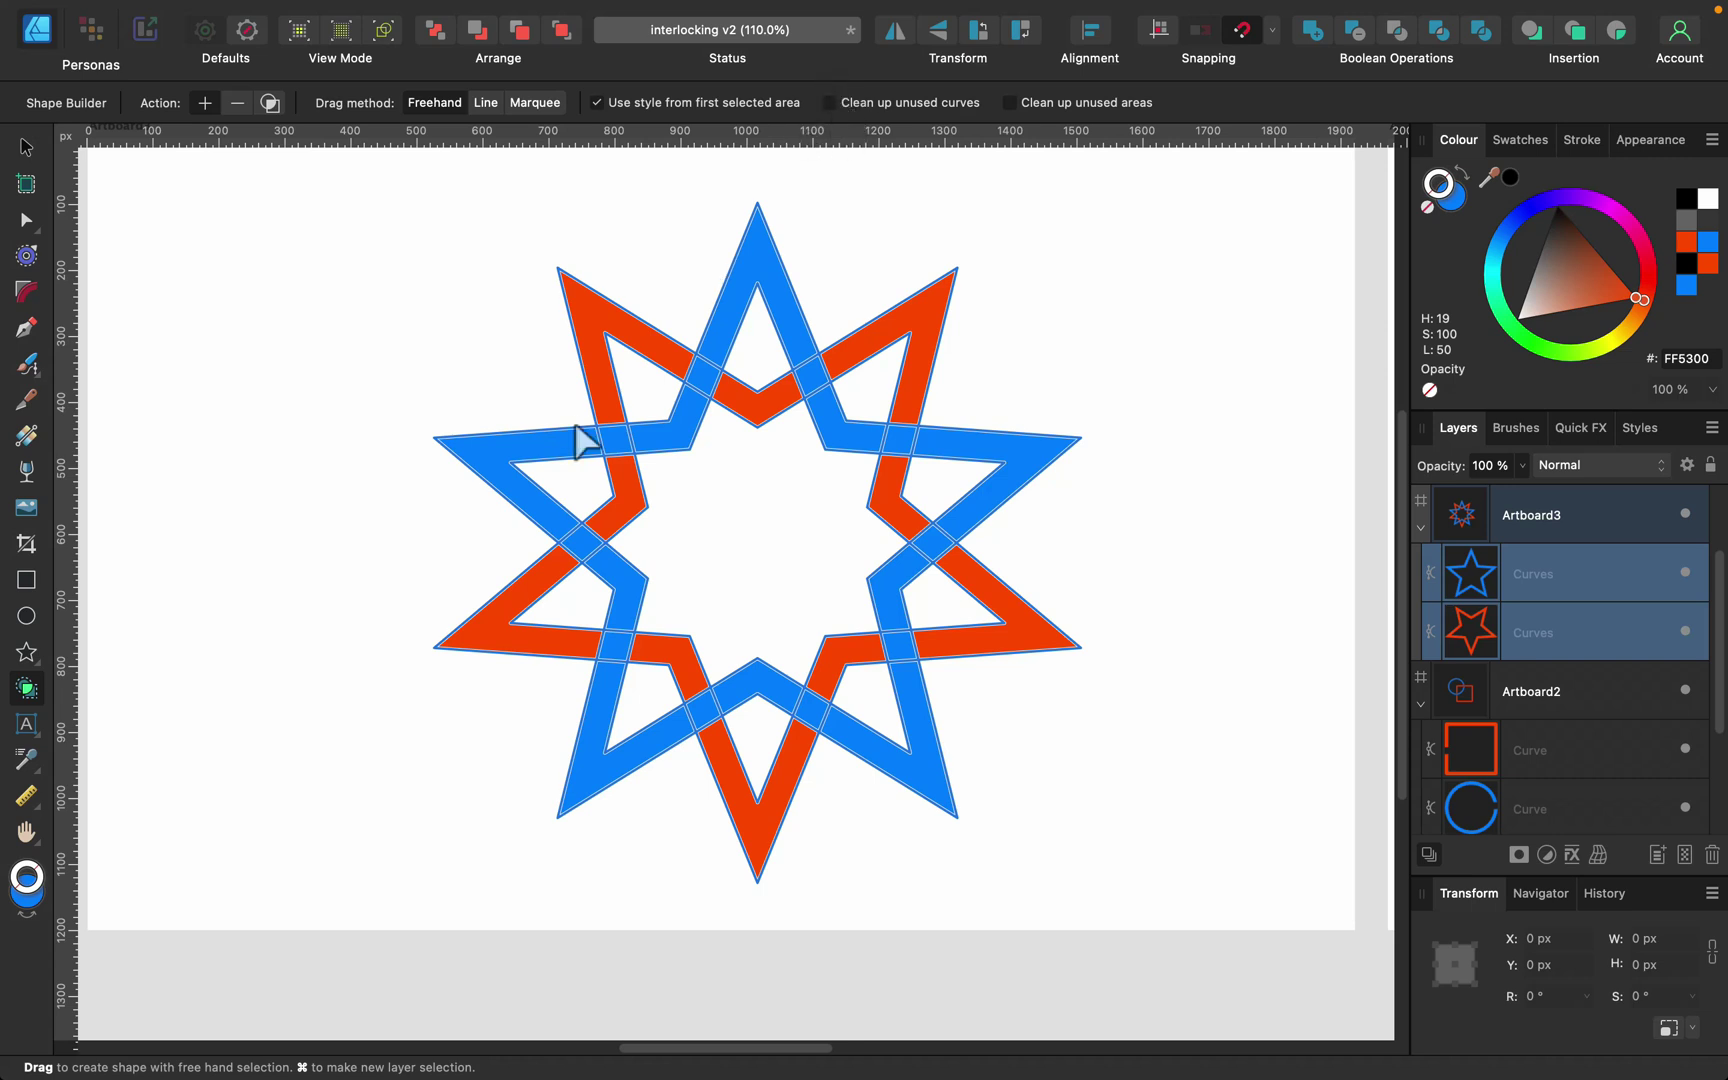
Step: Merge red and blue pieces alternately across the stars' crossings with the Shape Builder to weave them over and under, and deselect
{"action": "left_click_drag", "start_coordinate": [663, 366], "coordinate": [750, 415]}
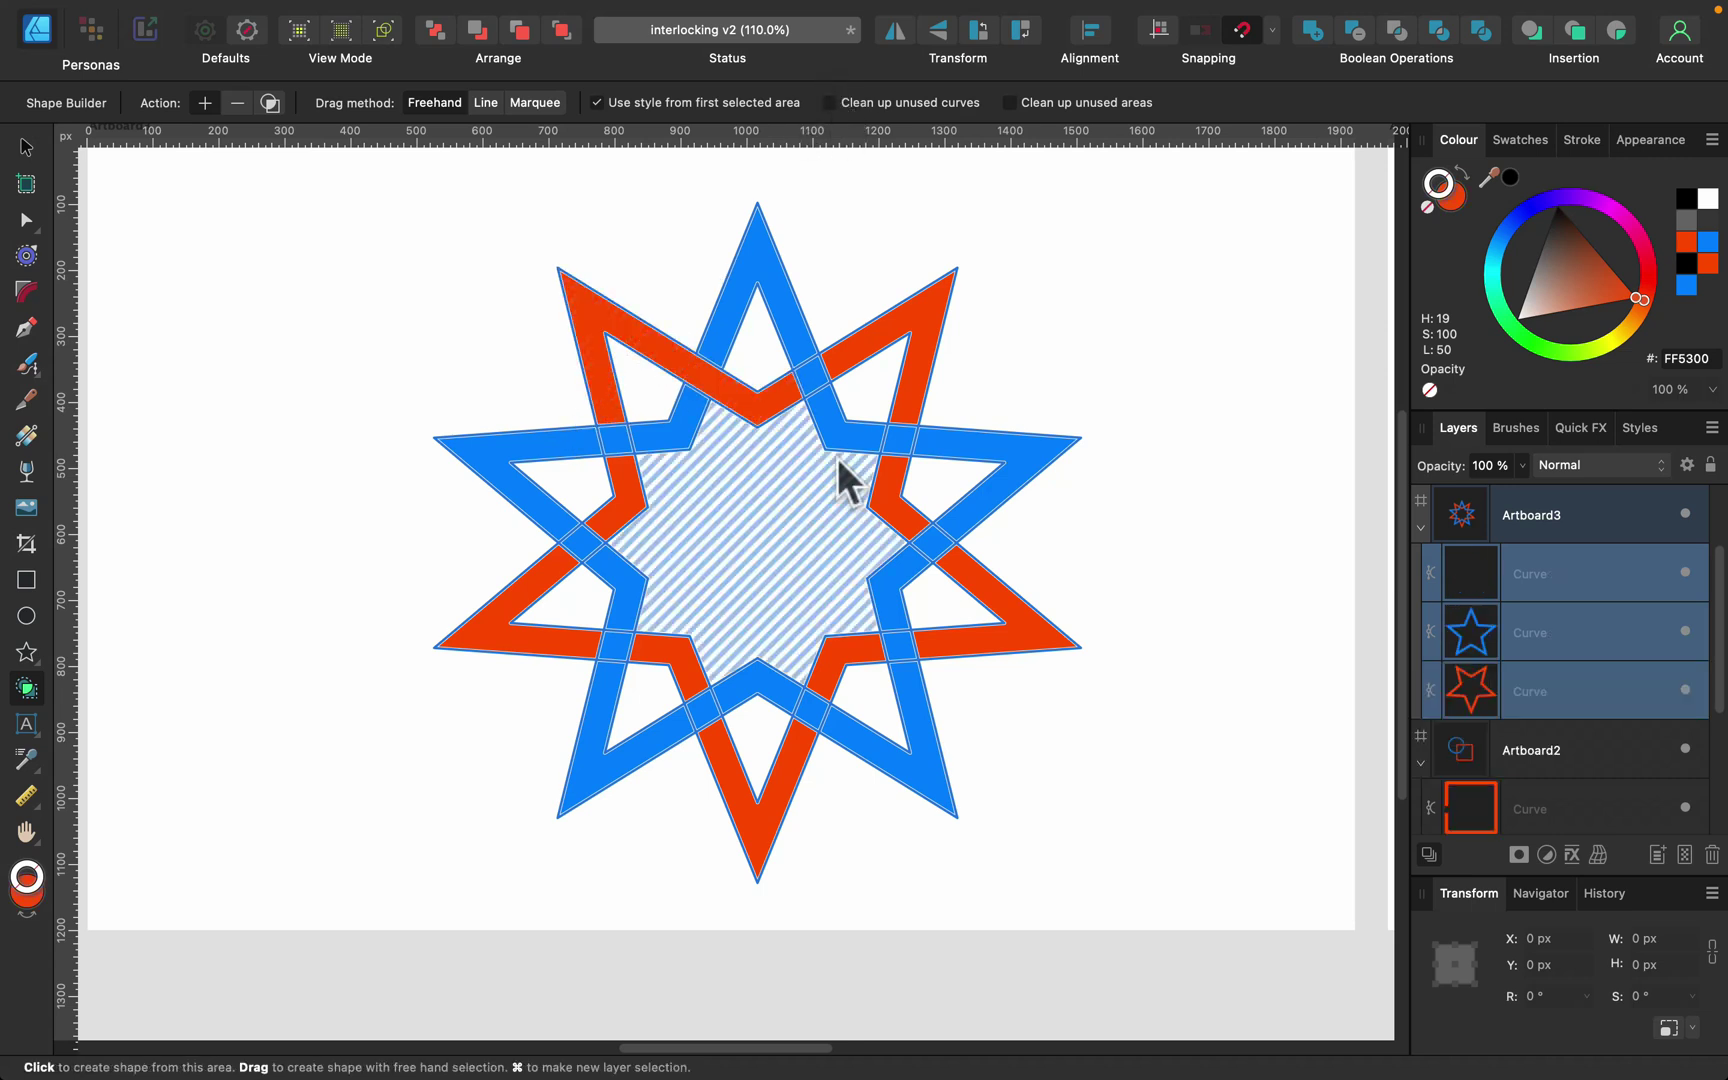
{"action": "mouse_move", "coordinate": [798, 335]}
{"action": "left_mouse_down"}
{"action": "mouse_move", "coordinate": [817, 408]}
{"action": "mouse_move", "coordinate": [904, 440]}
{"action": "mouse_move", "coordinate": [896, 475]}
{"action": "mouse_move", "coordinate": [941, 541]}
{"action": "mouse_move", "coordinate": [904, 567]}
{"action": "mouse_move", "coordinate": [896, 650]}
{"action": "mouse_move", "coordinate": [856, 686]}
{"action": "left_mouse_up"}
{"action": "mouse_move", "coordinate": [868, 765]}
{"action": "left_mouse_down"}
{"action": "mouse_move", "coordinate": [841, 725]}
{"action": "mouse_move", "coordinate": [783, 698]}
{"action": "mouse_move", "coordinate": [715, 730]}
{"action": "mouse_move", "coordinate": [694, 698]}
{"action": "mouse_move", "coordinate": [620, 670]}
{"action": "mouse_move", "coordinate": [627, 604]}
{"action": "mouse_move", "coordinate": [605, 552]}
{"action": "mouse_move", "coordinate": [620, 435]}
{"action": "mouse_move", "coordinate": [586, 451]}
{"action": "mouse_move", "coordinate": [685, 455]}
{"action": "left_mouse_up"}
{"action": "left_click", "coordinate": [26, 147]}
{"action": "left_click", "coordinate": [395, 335]}
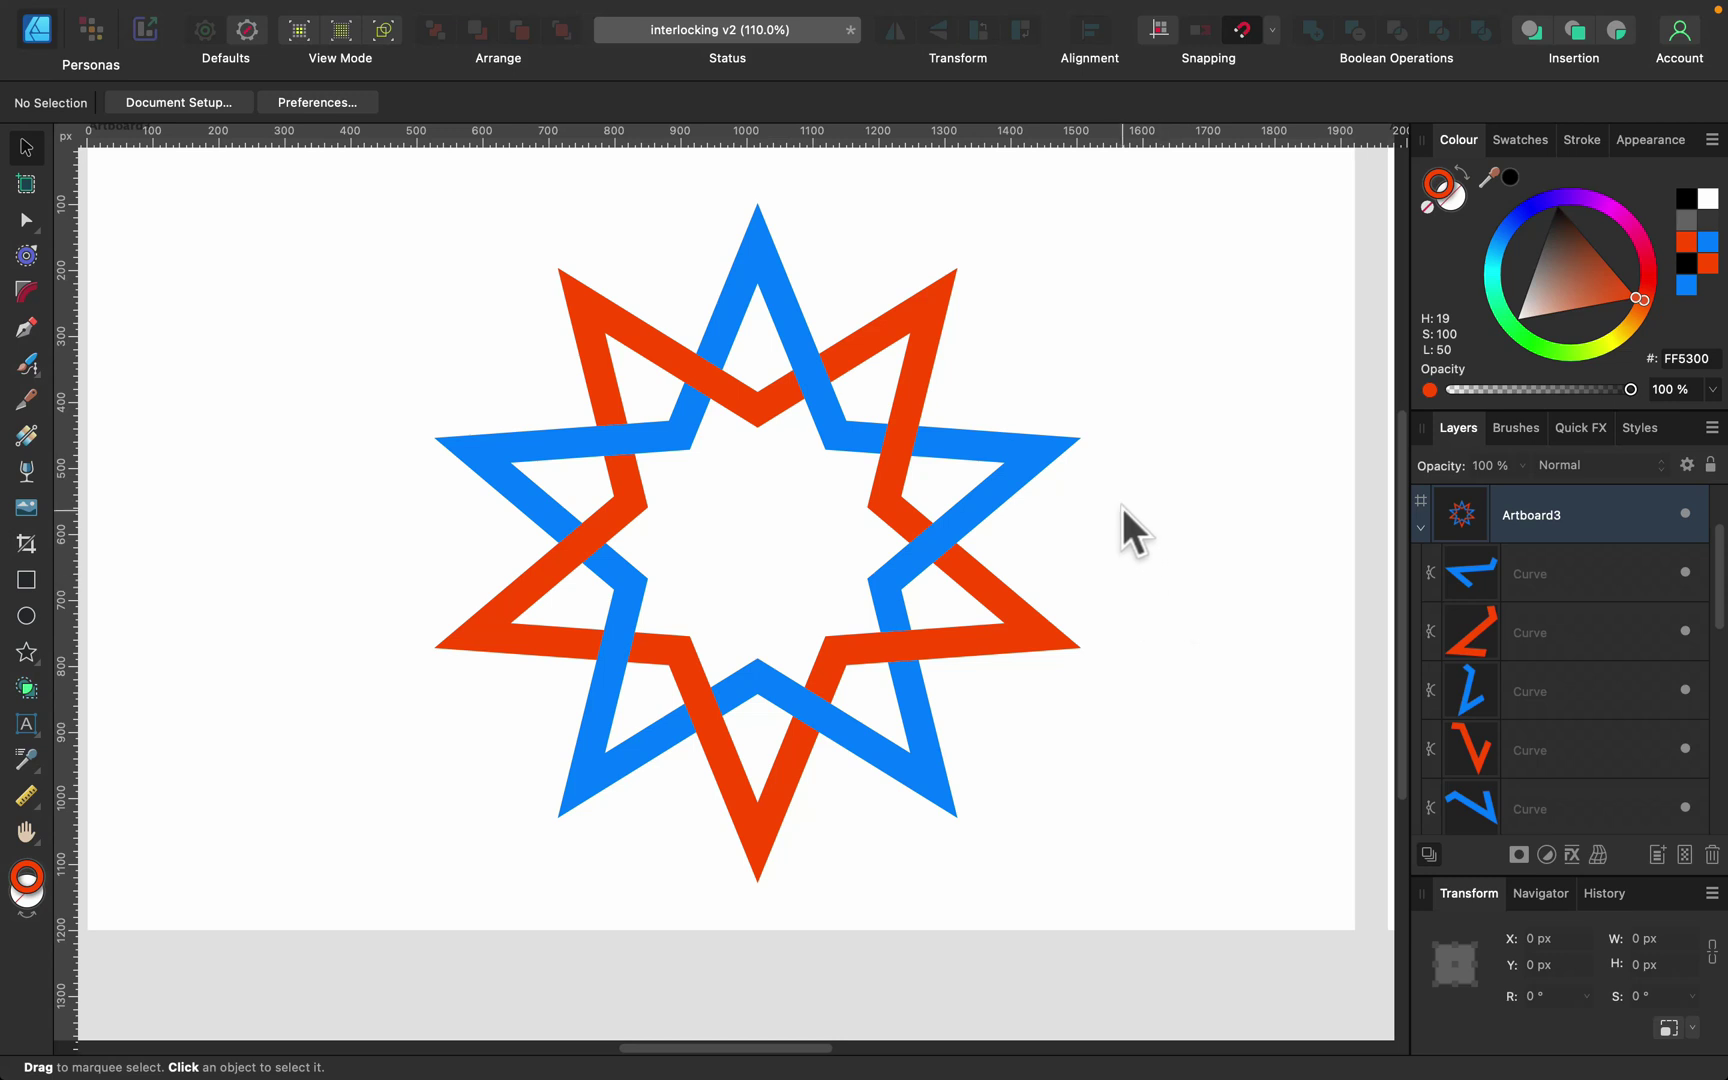
Step: Move the red heart on Artboard4 toward the blue heart to about X 795.6 px so that the two overlap
{"action": "key", "text": "space"}
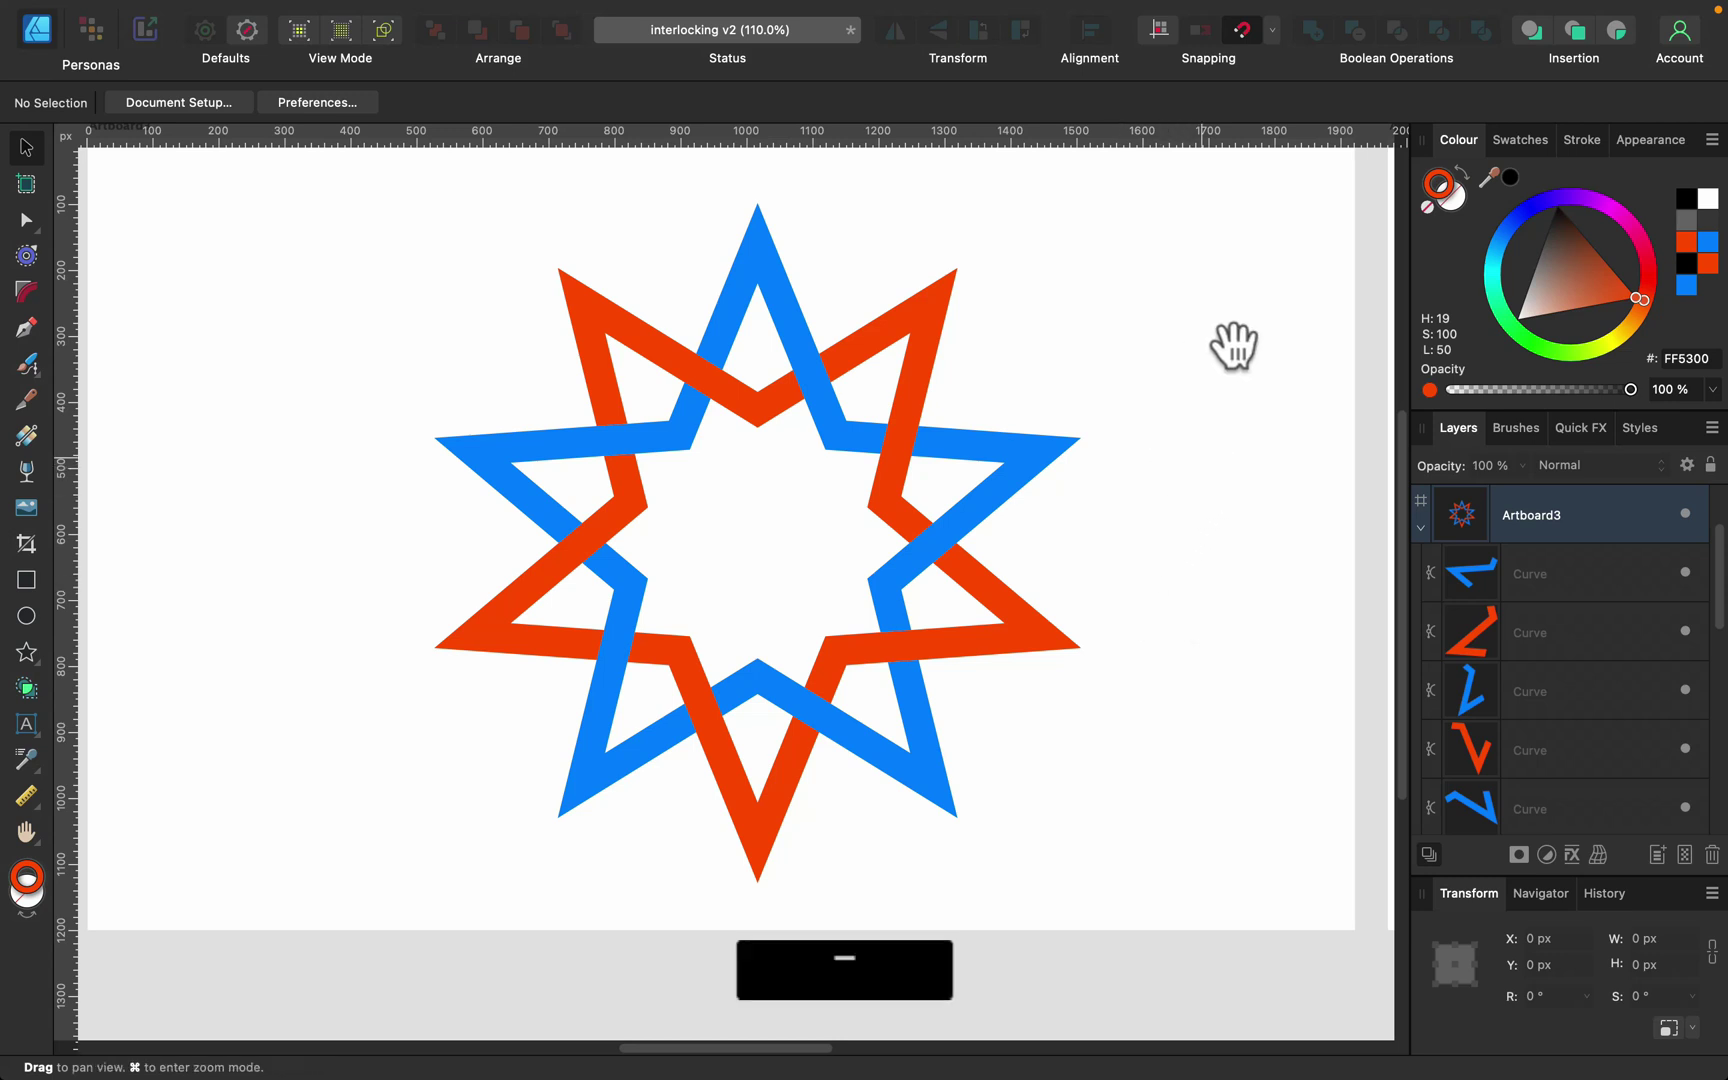
{"action": "left_click_drag", "start_coordinate": [1257, 386], "coordinate": [1257, 444]}
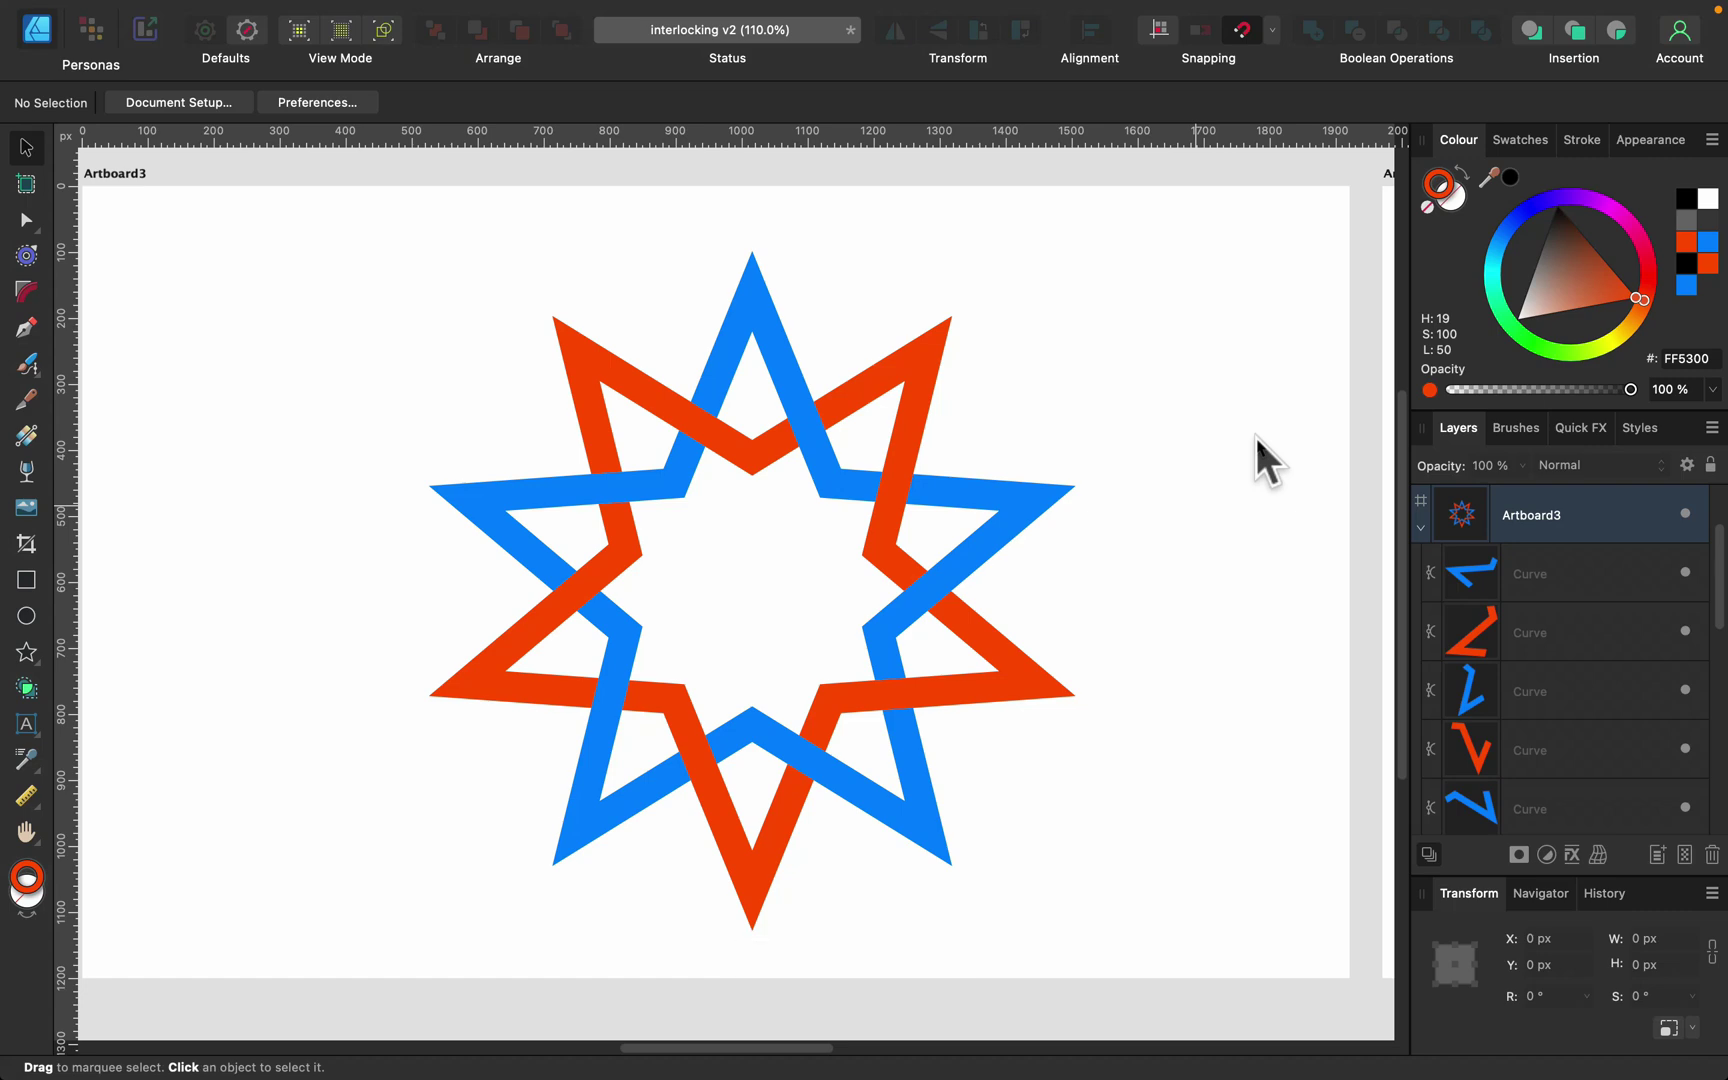
{"action": "key", "text": "space"}
{"action": "left_click_drag", "start_coordinate": [1230, 428], "coordinate": [515, 461]}
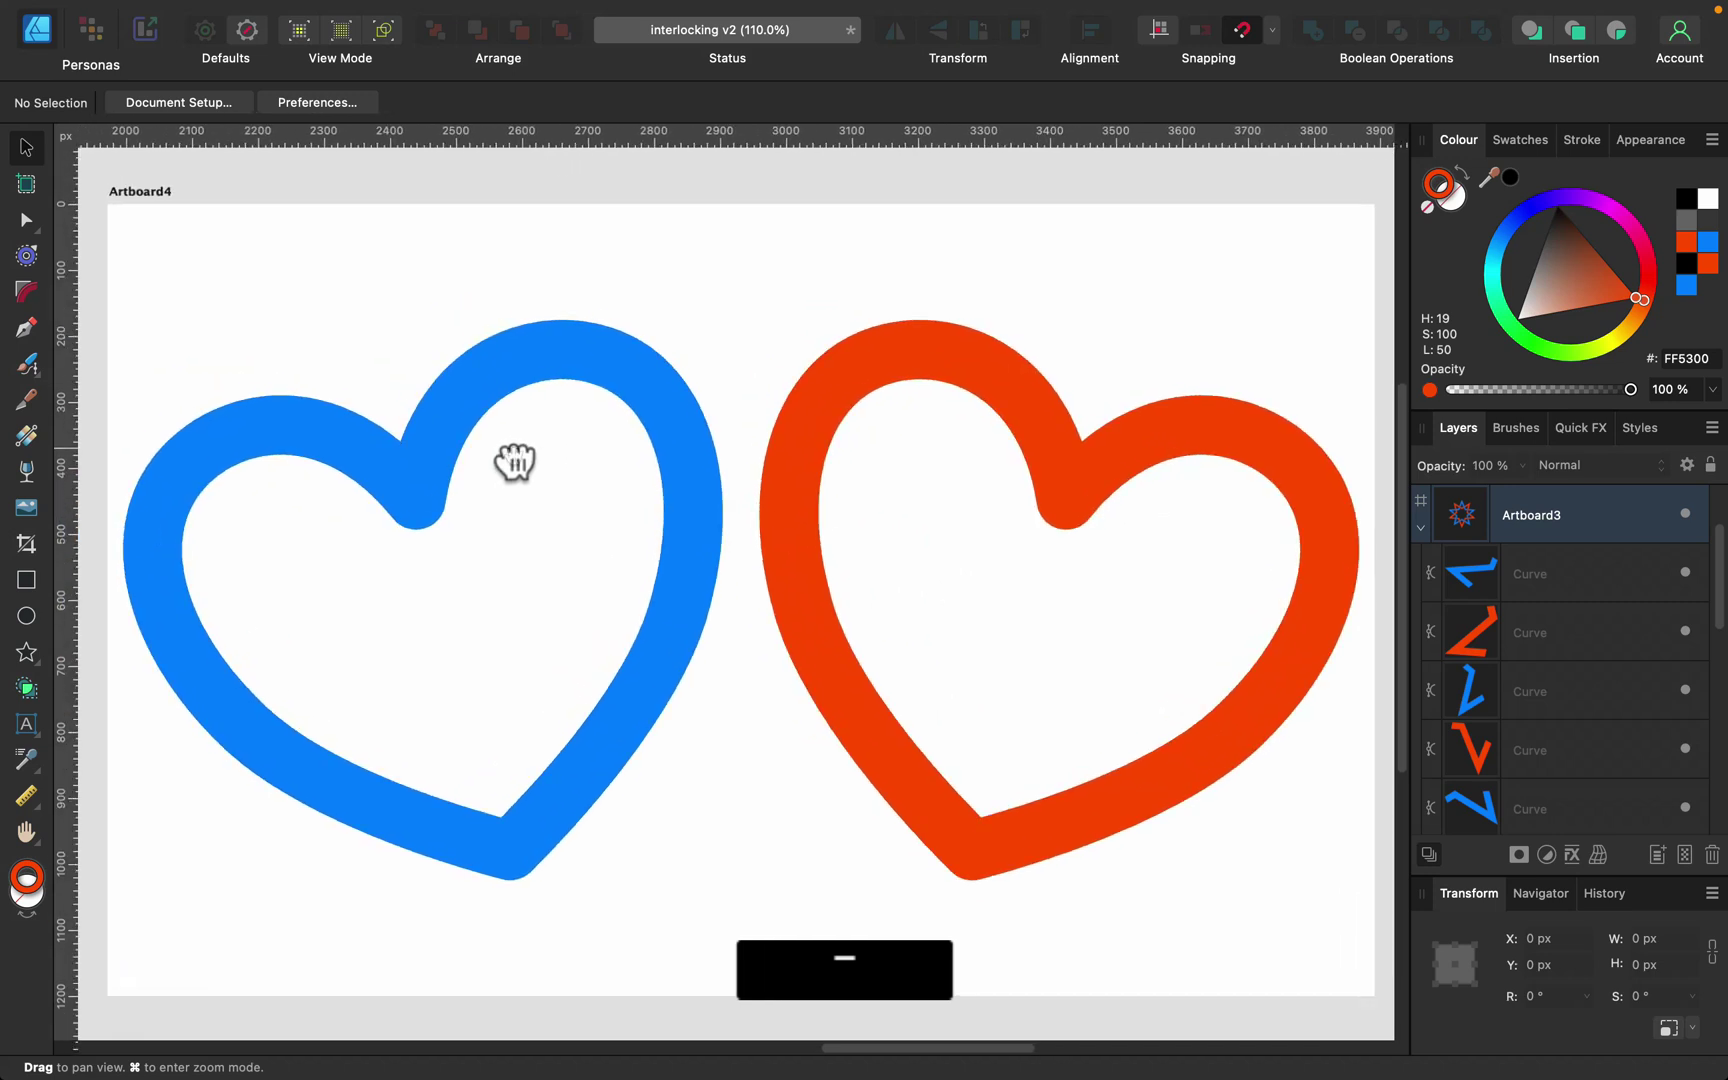
{"action": "left_click", "coordinate": [666, 460]}
{"action": "left_click", "coordinate": [983, 386]}
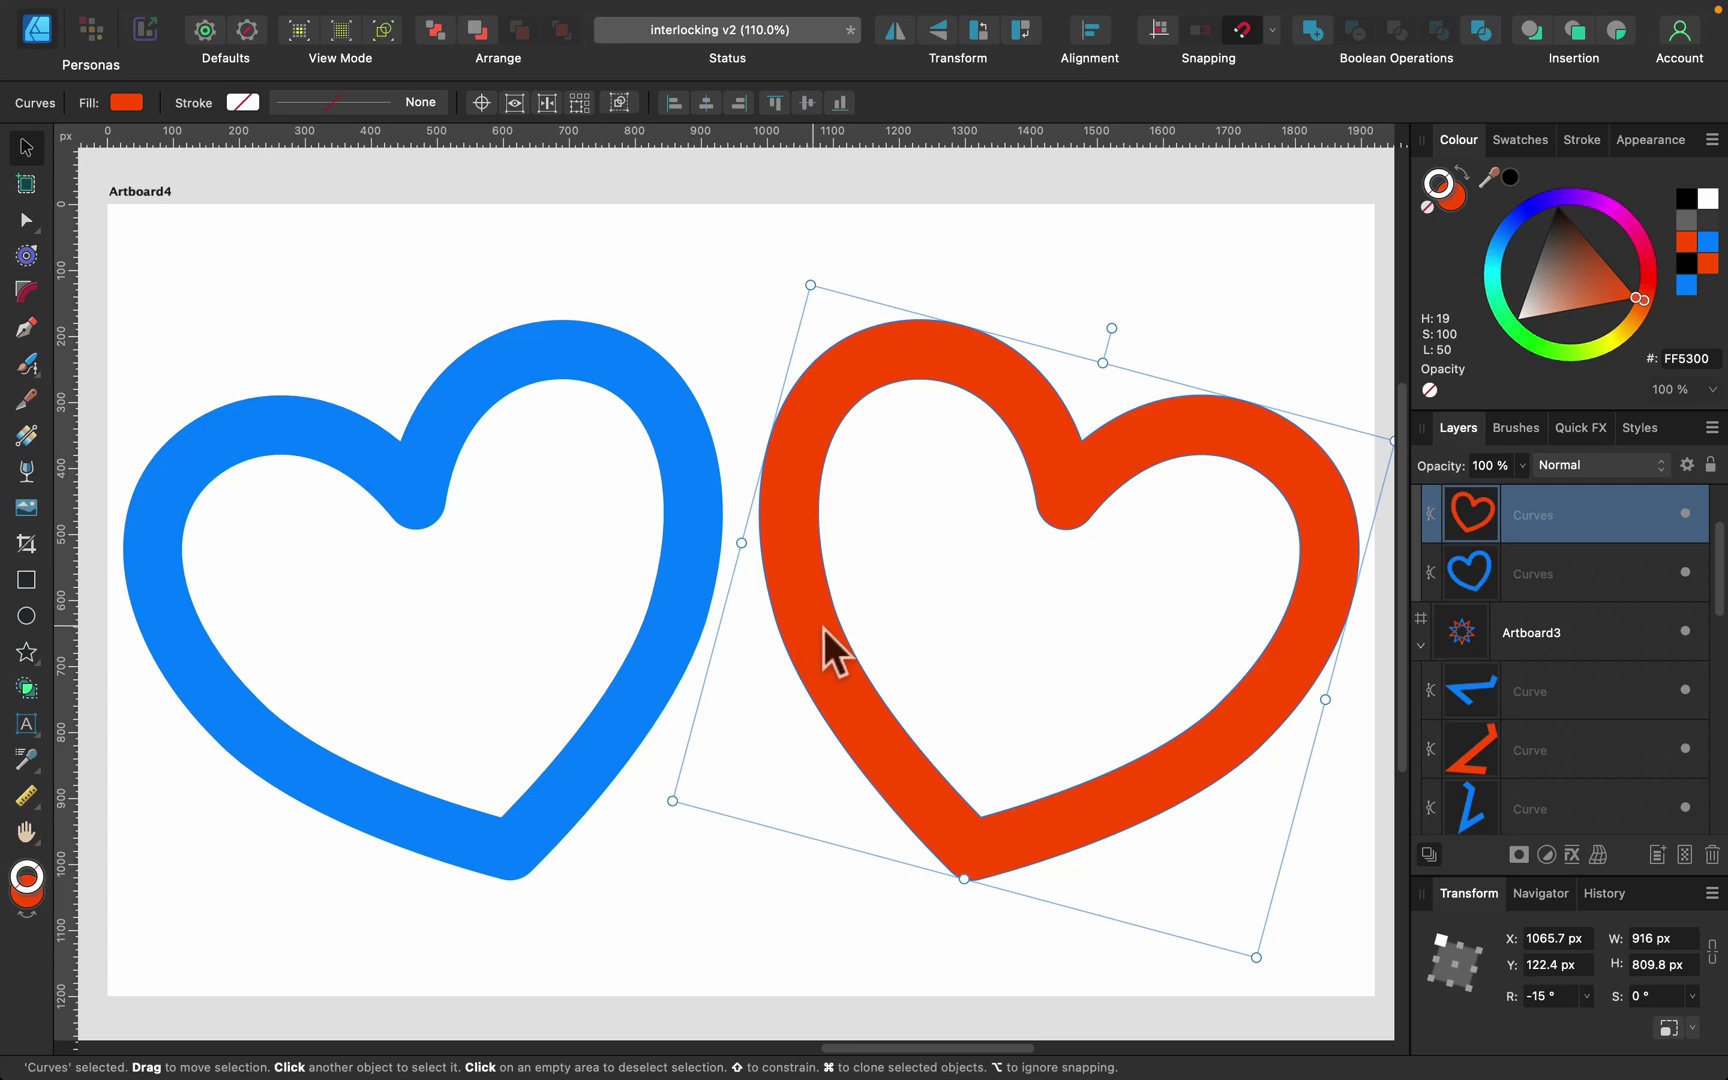
{"action": "left_click_drag", "start_coordinate": [822, 659], "coordinate": [645, 657]}
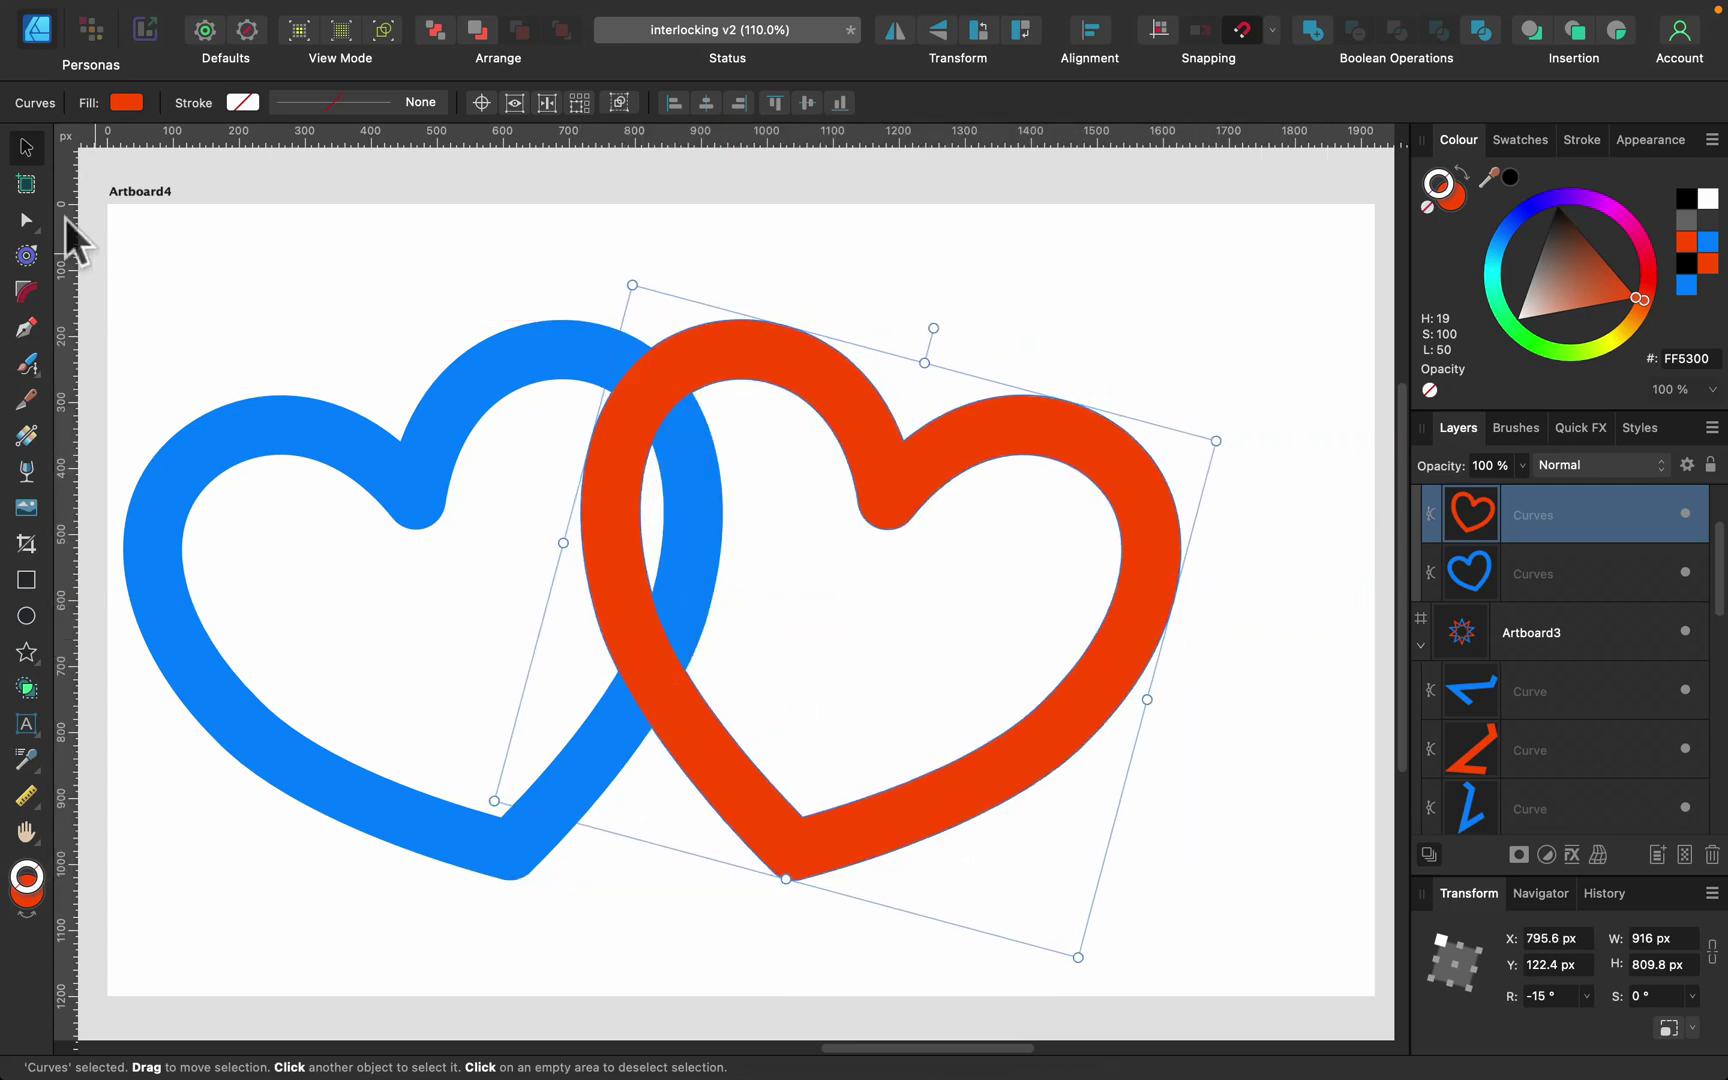
Step: Try widening the red heart with a contour of about 36.6 px, selecting both hearts for the Shape Builder
{"action": "left_click", "coordinate": [27, 258]}
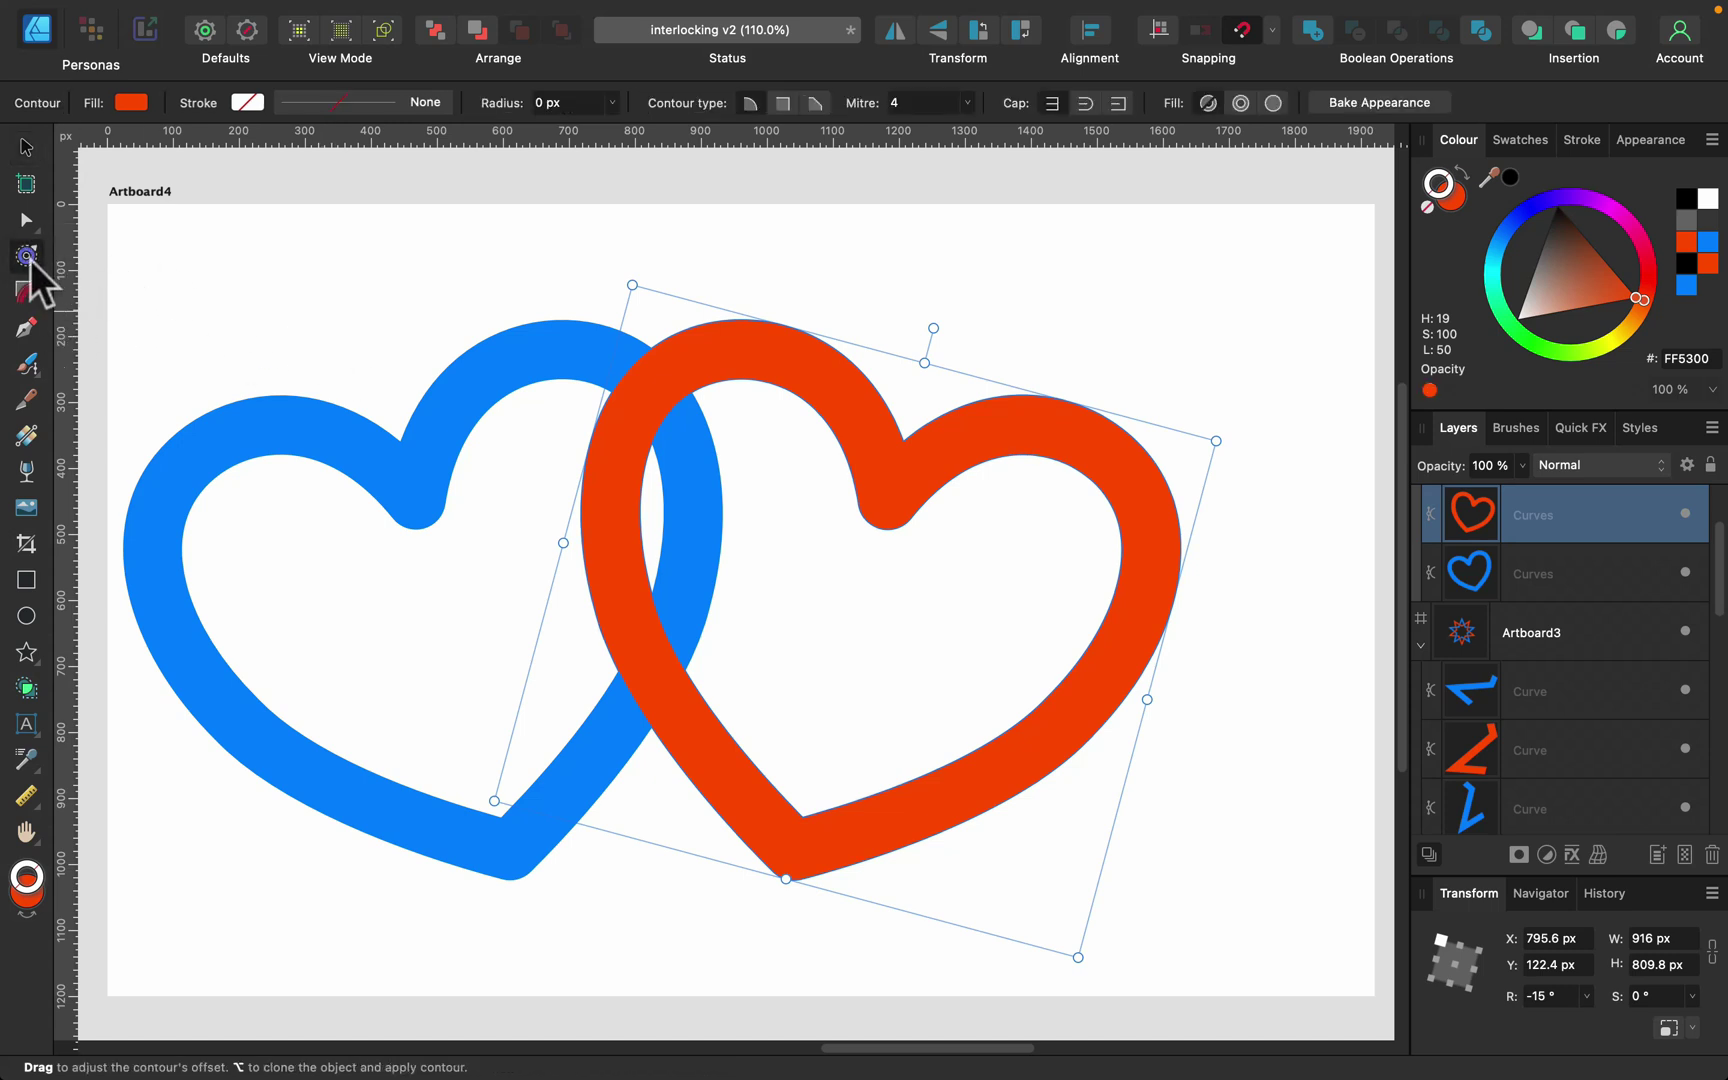
{"action": "mouse_move", "coordinate": [613, 617]}
{"action": "left_mouse_down"}
{"action": "mouse_move", "coordinate": [606, 640]}
{"action": "mouse_move", "coordinate": [721, 609]}
{"action": "mouse_move", "coordinate": [618, 645]}
{"action": "mouse_move", "coordinate": [645, 628]}
{"action": "left_mouse_up"}
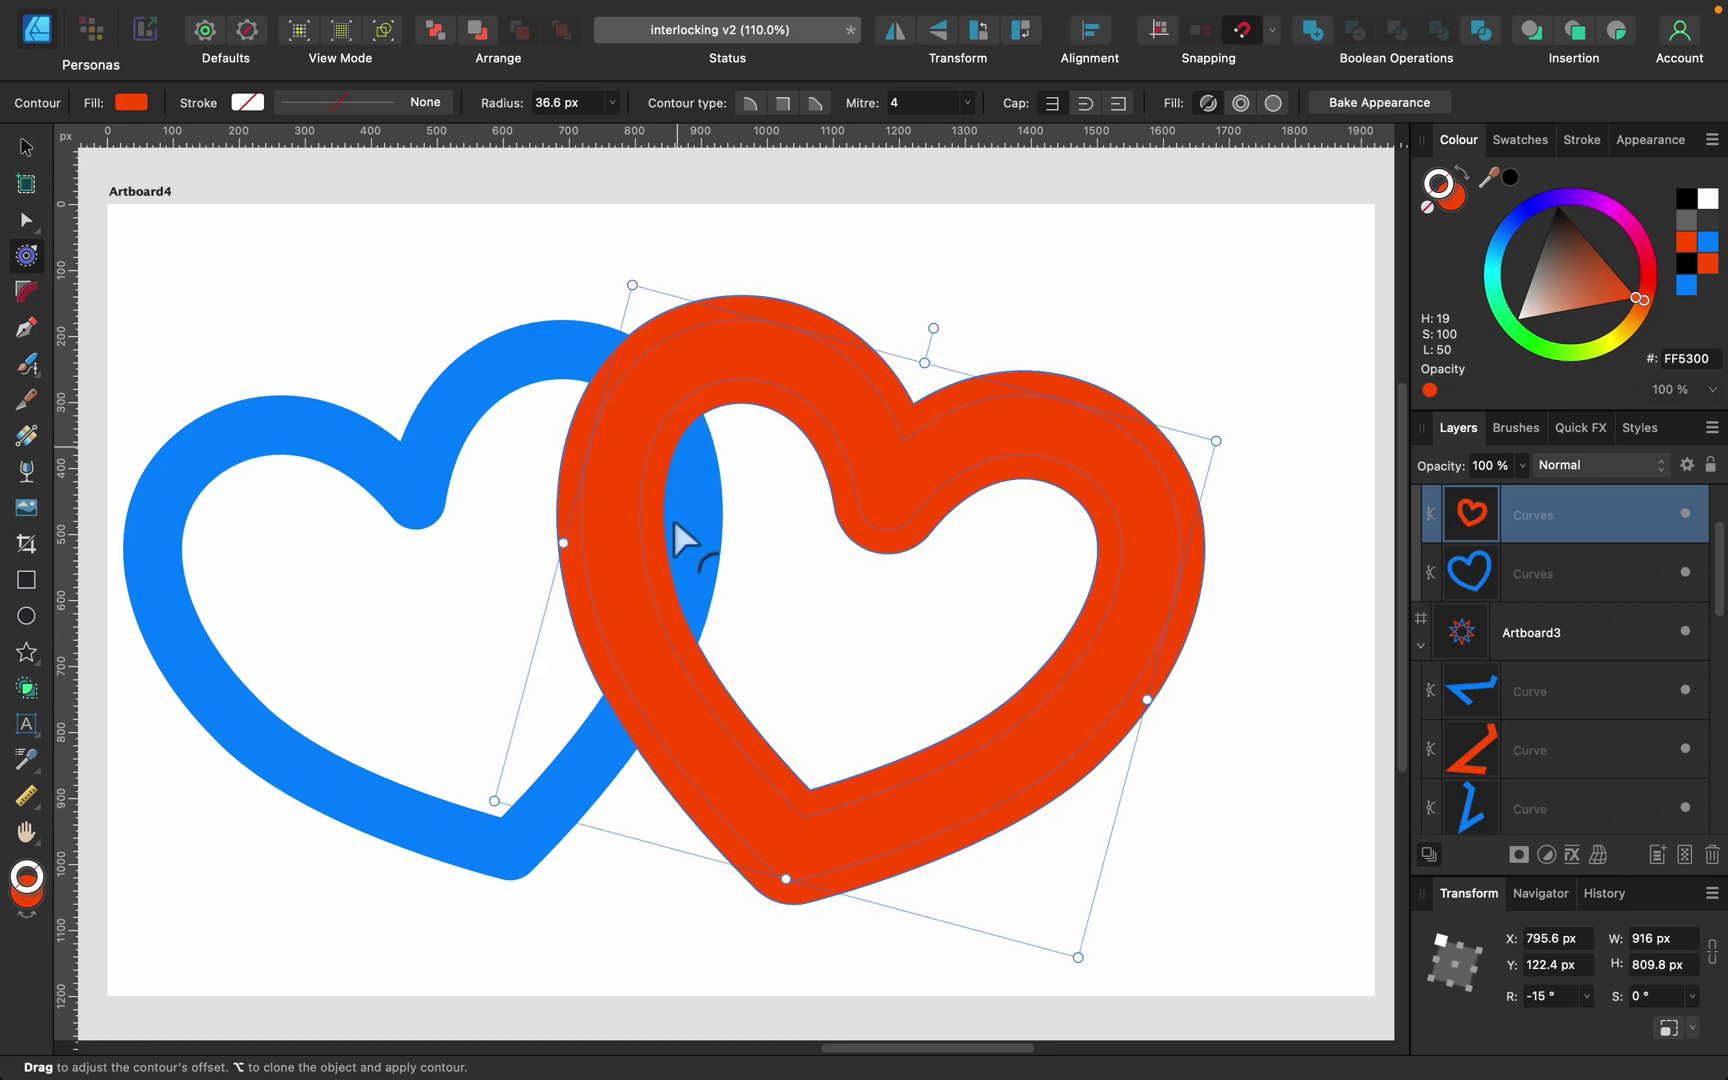
{"action": "left_click", "coordinate": [26, 147]}
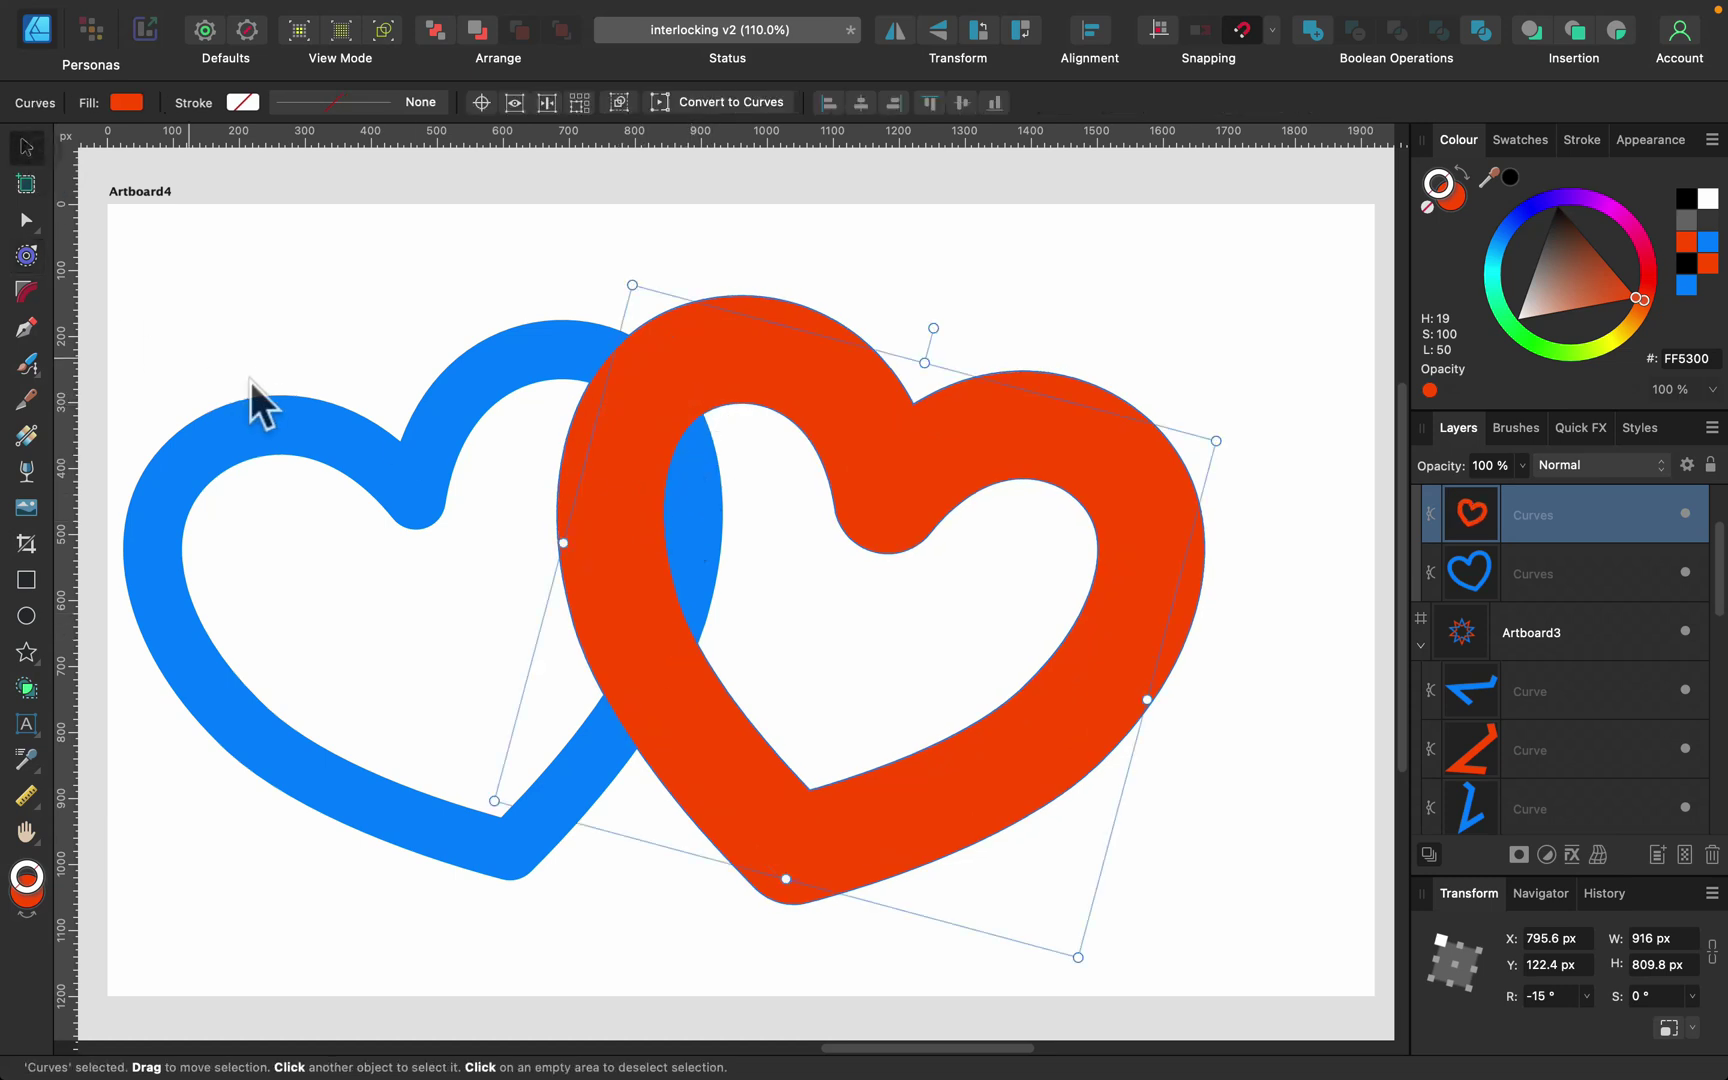
{"action": "left_click", "coordinate": [315, 450], "text": "shift"}
{"action": "left_click", "coordinate": [26, 689]}
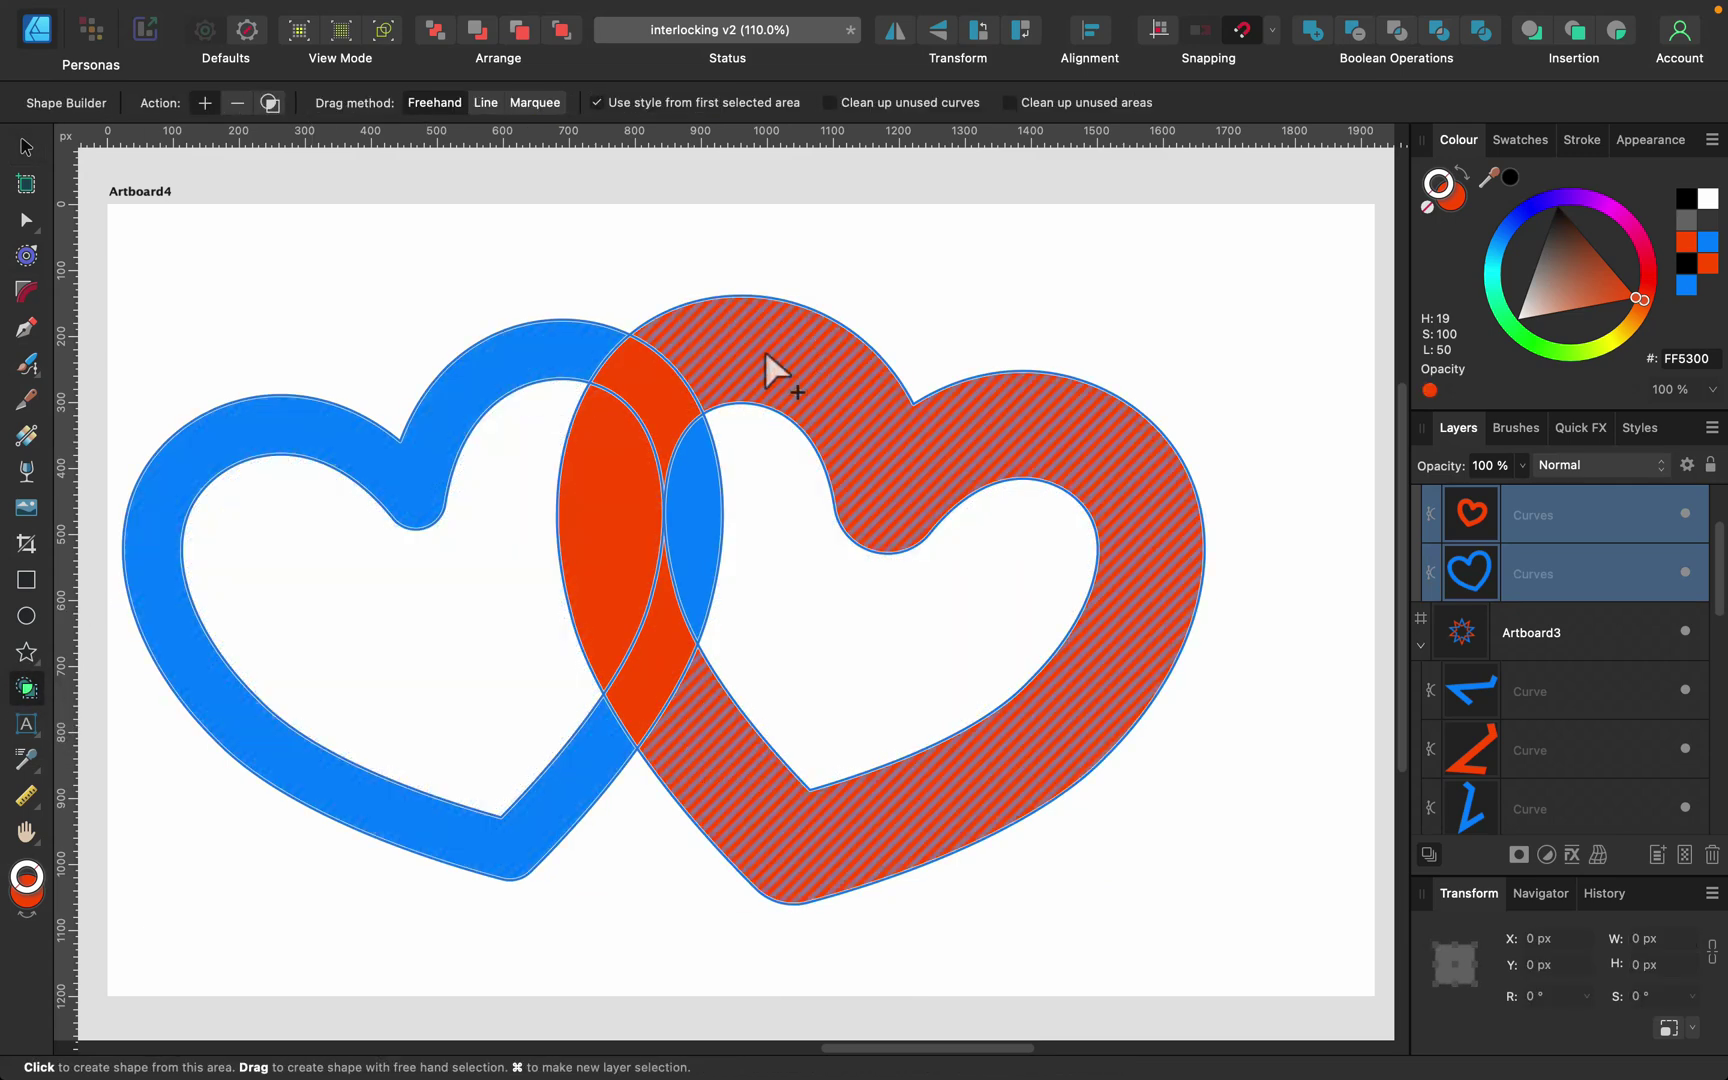
Step: Undo the contour on the red heart
{"action": "key", "text": "super+z"}
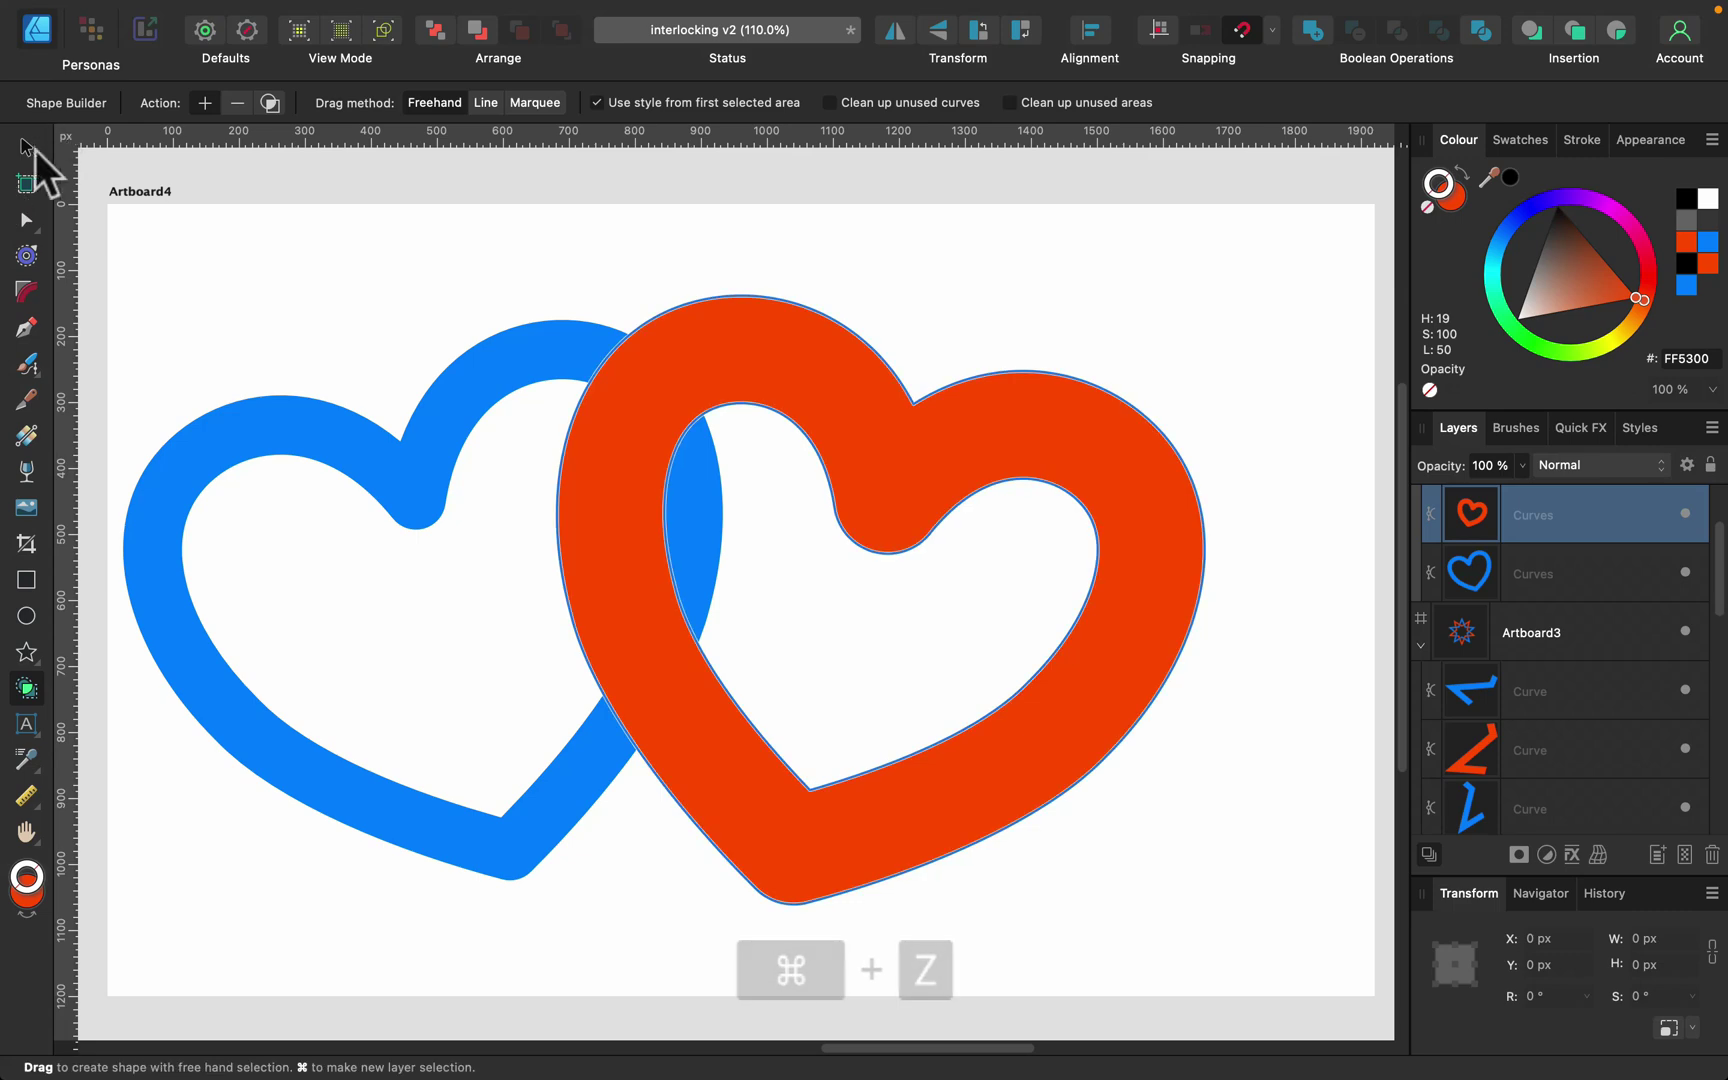
{"action": "left_click", "coordinate": [26, 147]}
{"action": "key", "text": "super+z"}
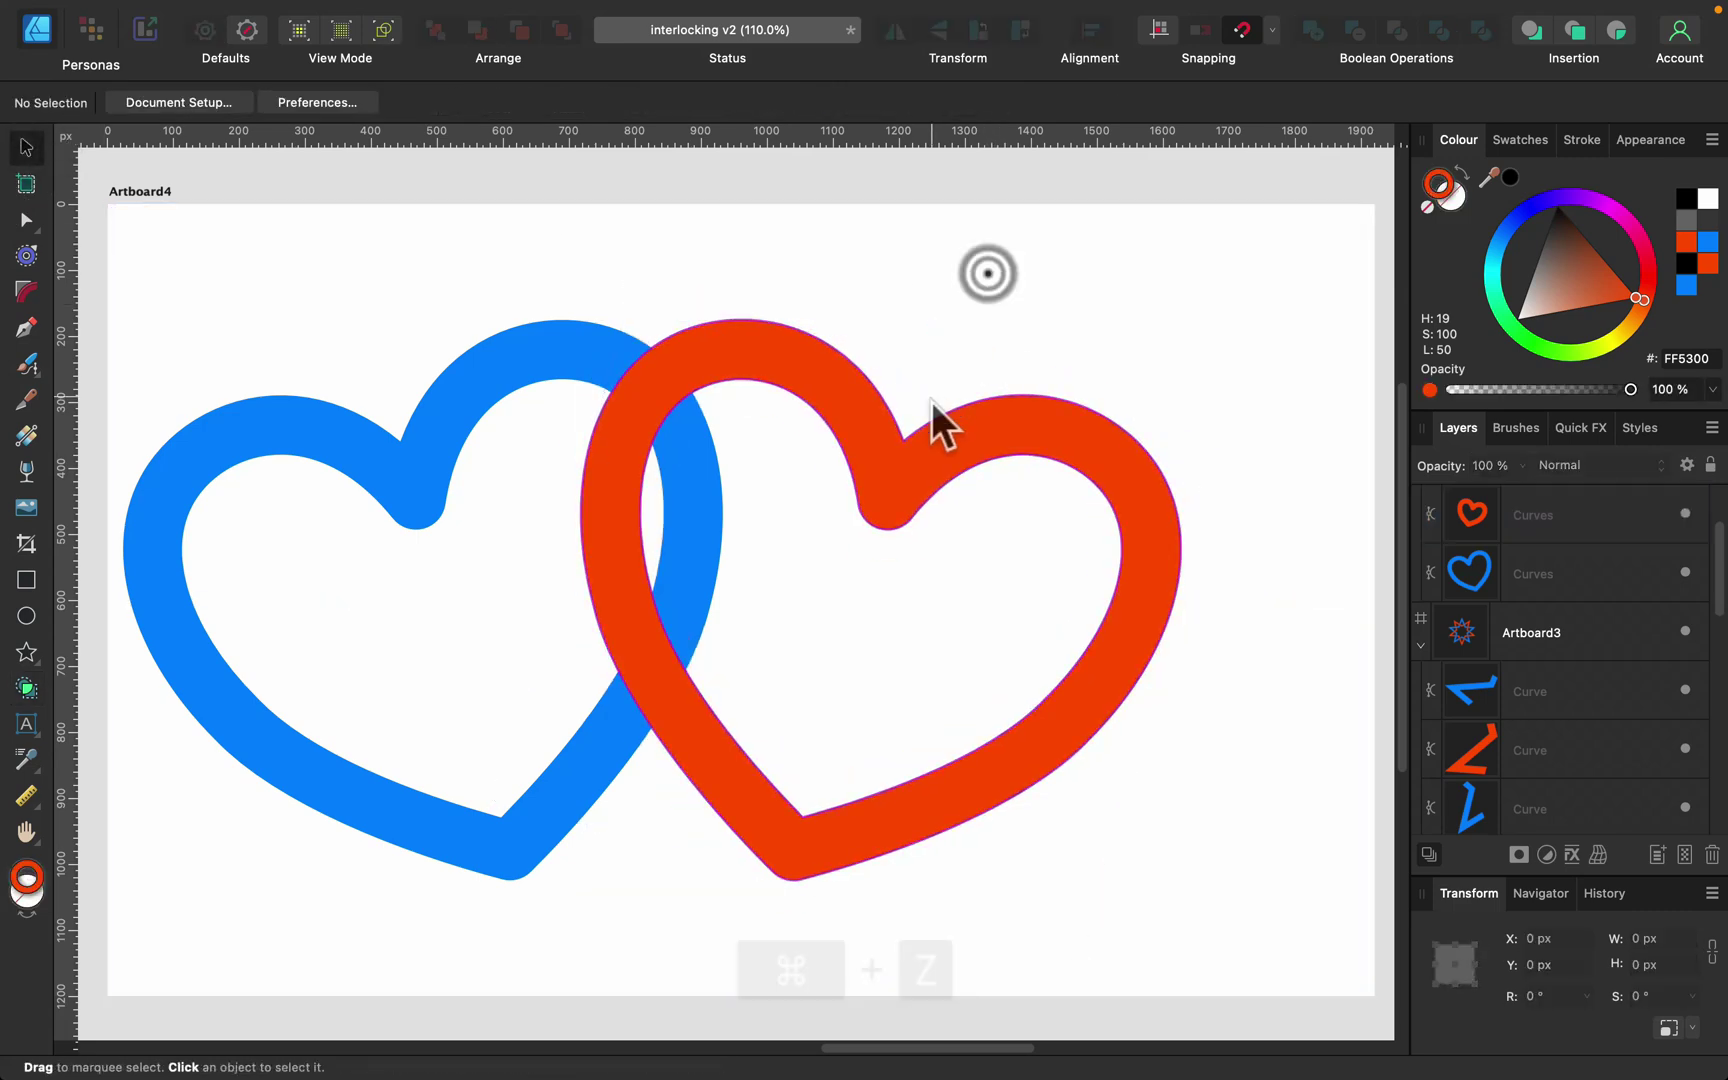
Step: Duplicate the red heart in place and fill the copy with dark grey 4C4C4C
{"action": "left_click", "coordinate": [890, 473]}
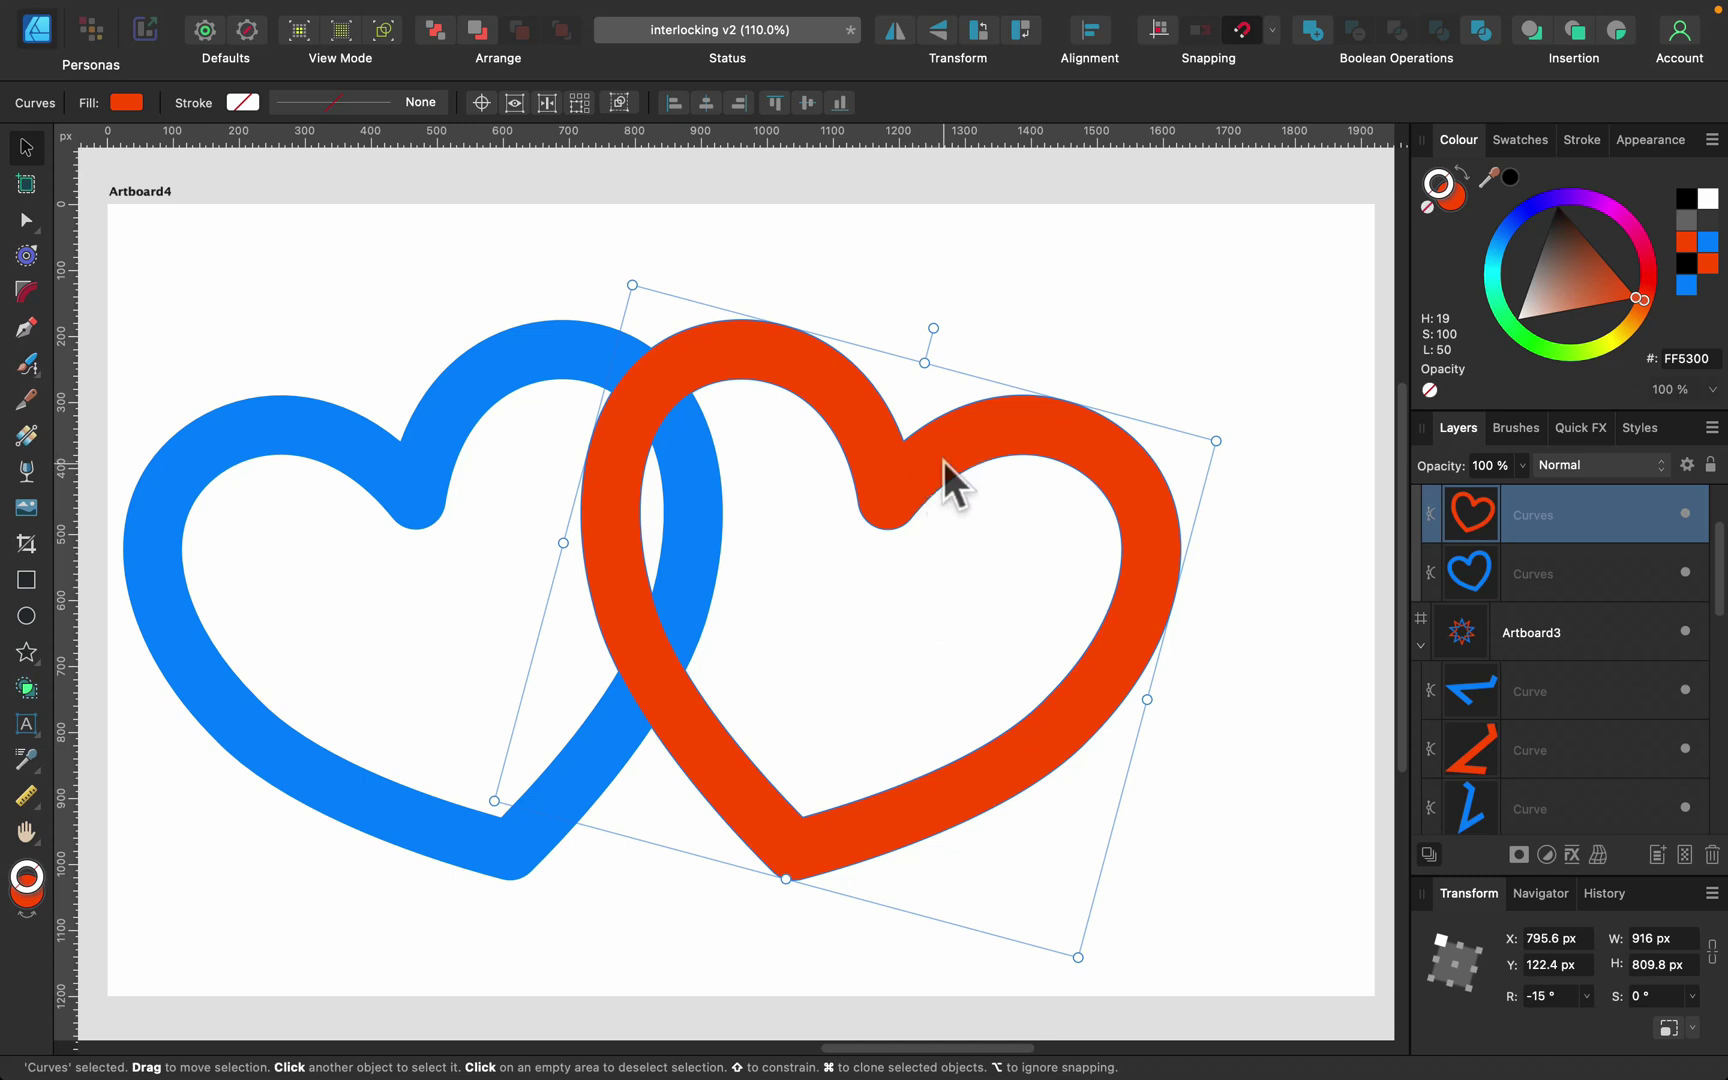
{"action": "key", "text": "super+c"}
{"action": "key", "text": "super+v"}
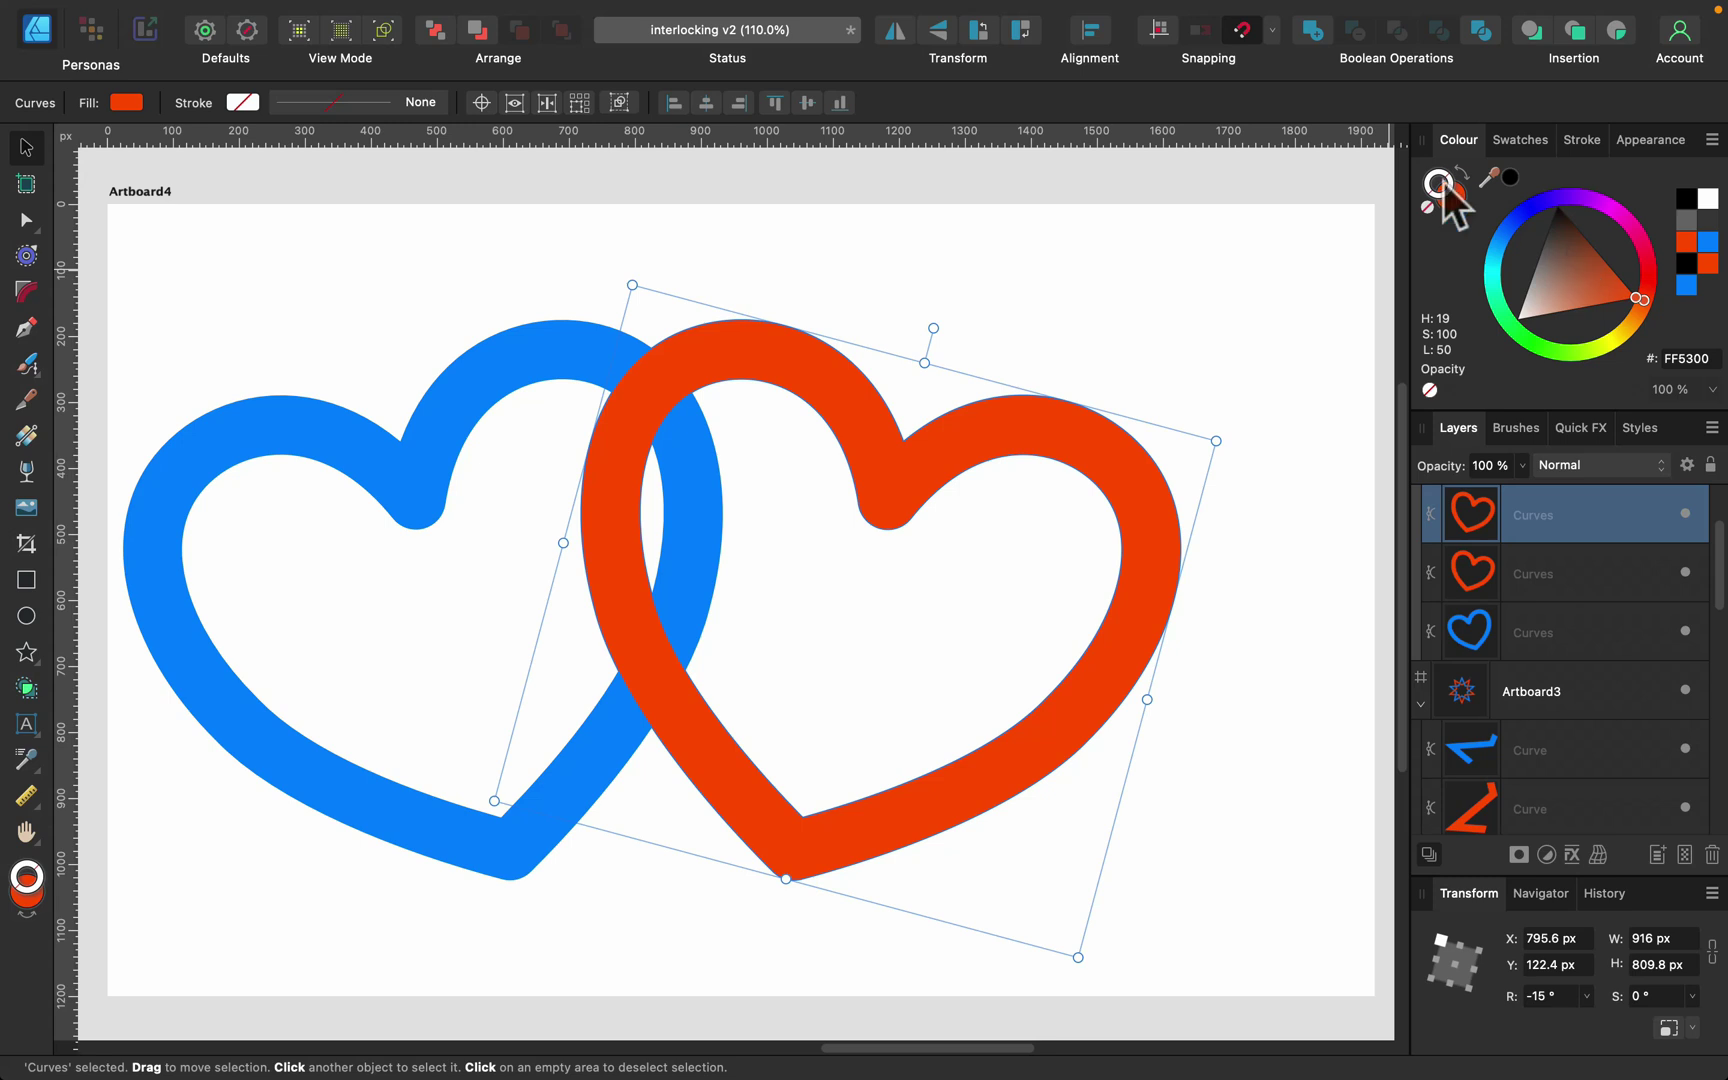
{"action": "left_click_drag", "start_coordinate": [1567, 244], "coordinate": [1524, 229]}
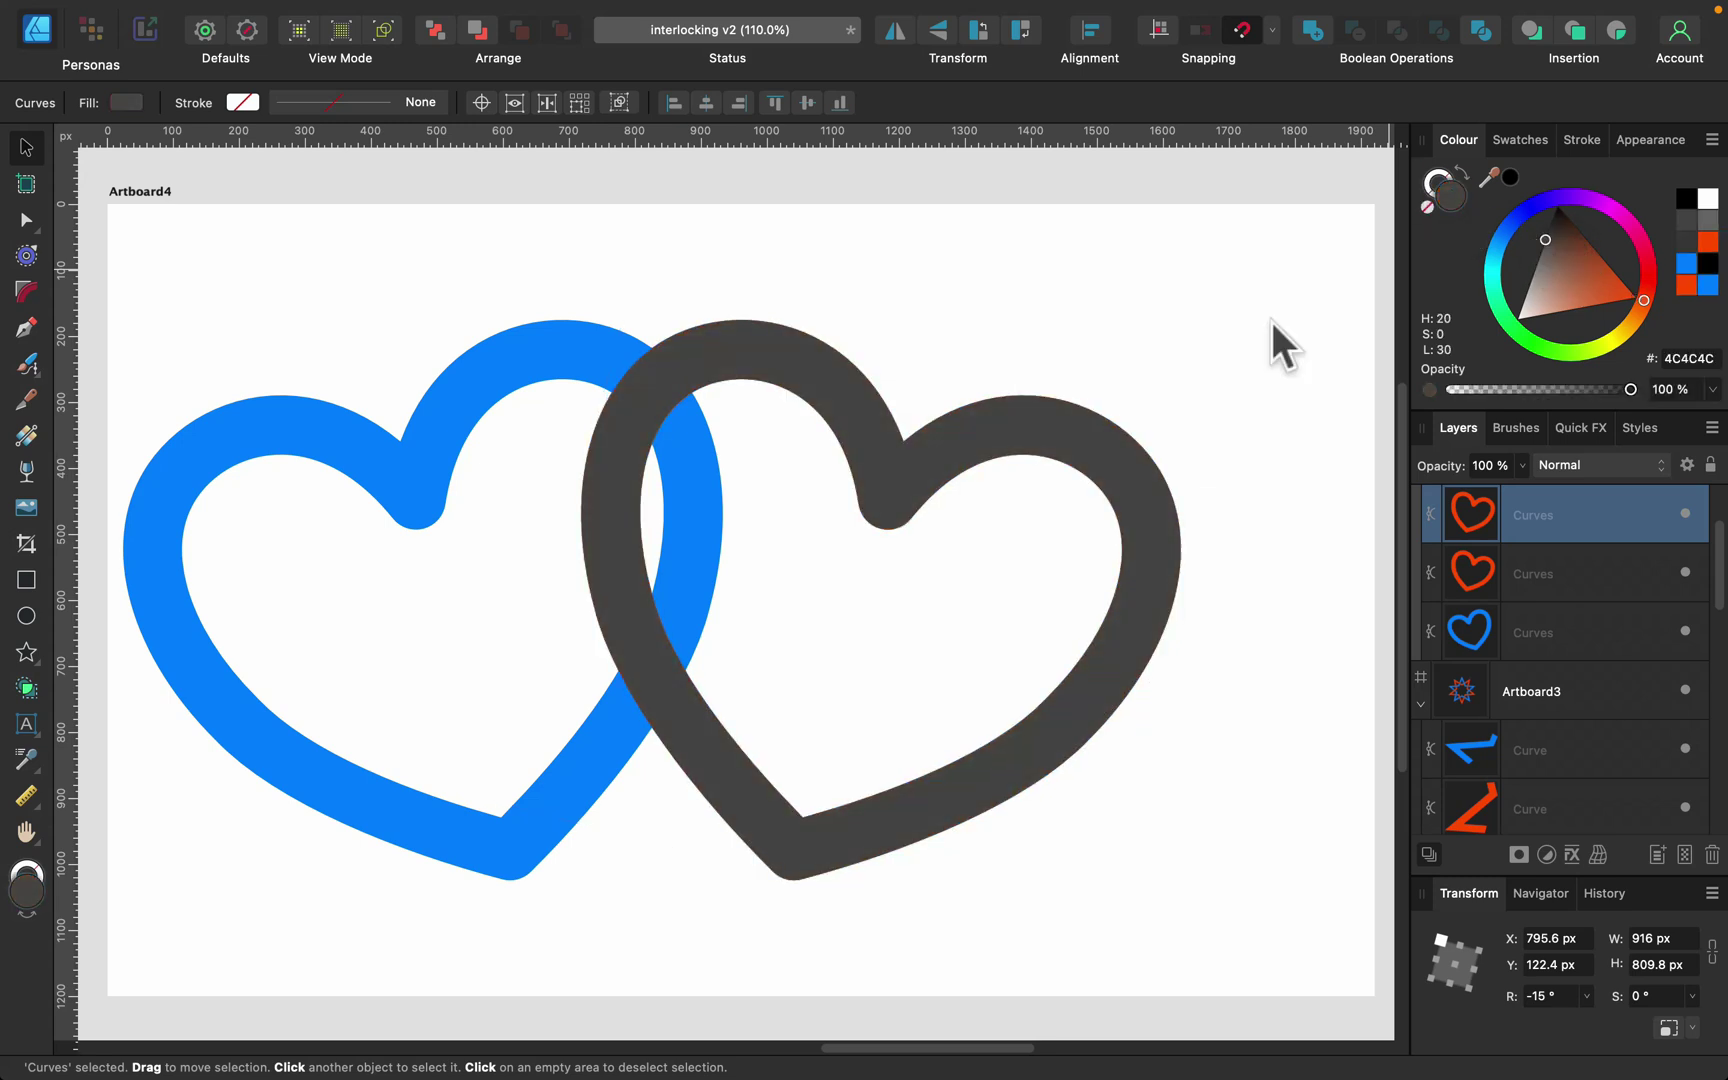
Step: Widen the grey heart with a contour of about 44.7 px, place it directly behind the red heart, and deselect
{"action": "left_click", "coordinate": [30, 258]}
{"action": "left_click_drag", "start_coordinate": [855, 379], "coordinate": [877, 357]}
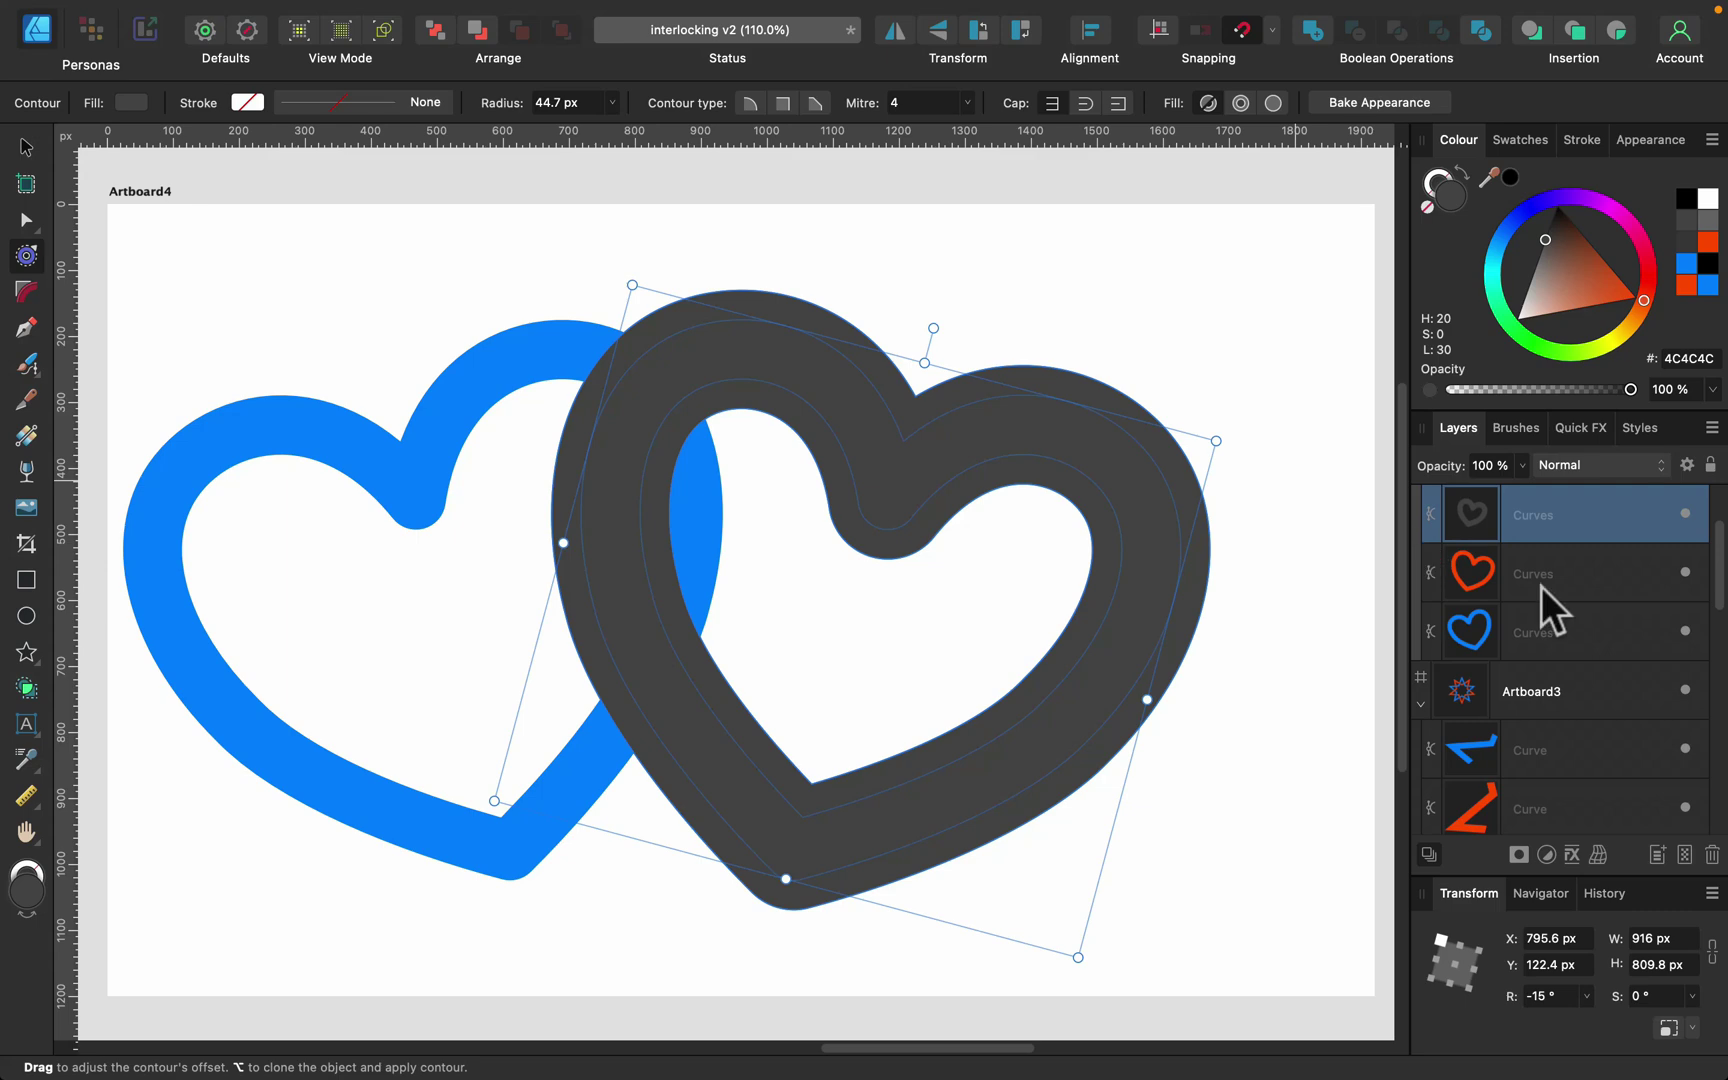
{"action": "left_click_drag", "start_coordinate": [1606, 505], "coordinate": [1565, 593]}
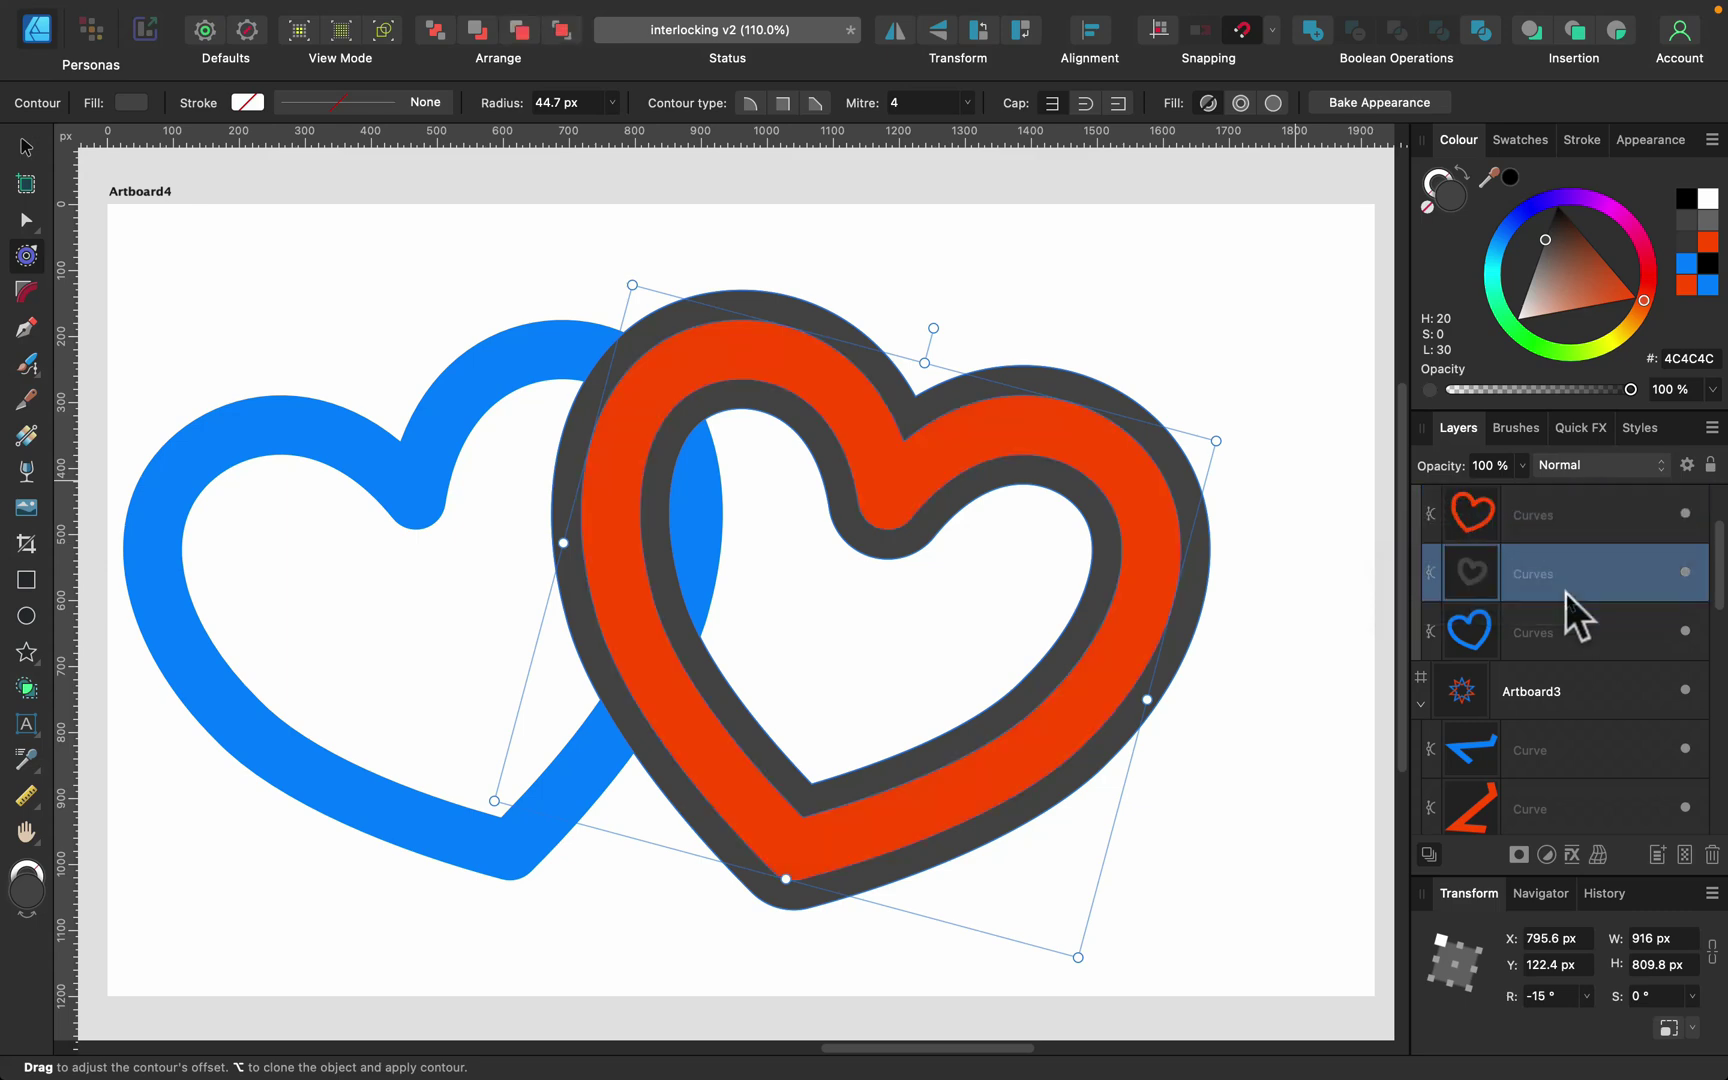
{"action": "left_click", "coordinate": [26, 147]}
{"action": "left_click", "coordinate": [267, 275]}
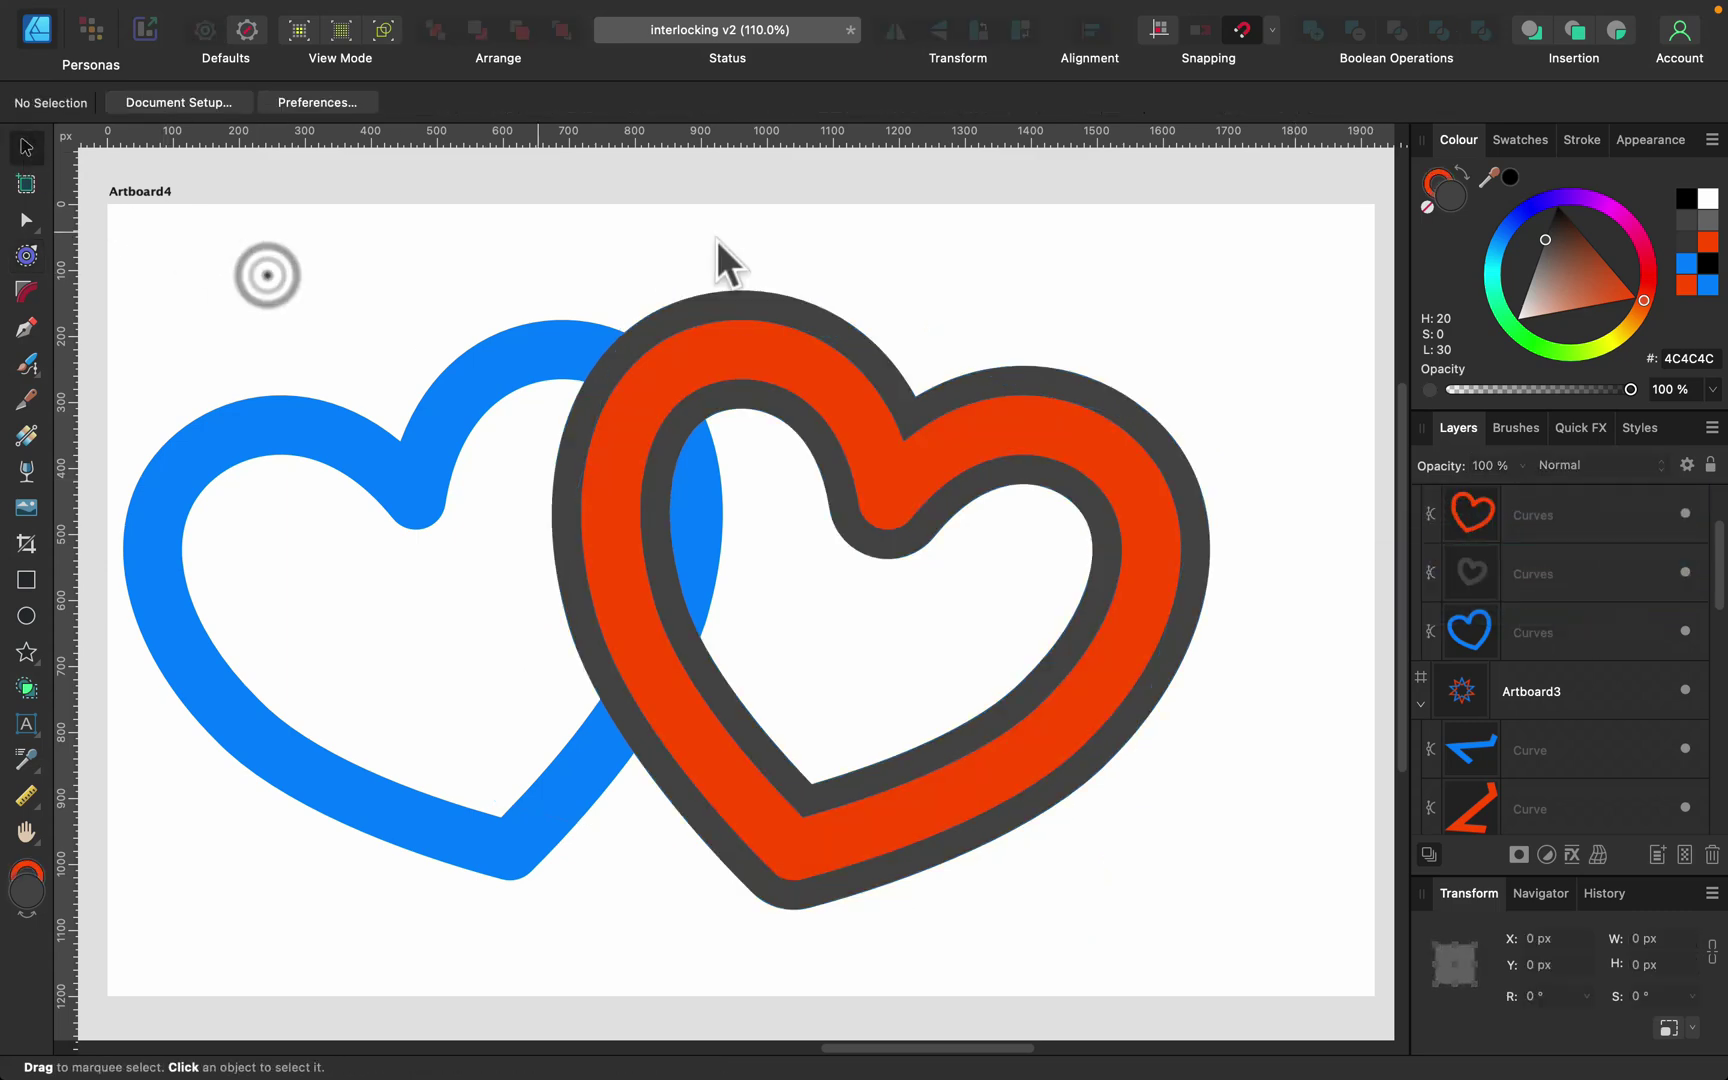
Step: Select all three hearts and merge the blue heart's pieces across the upper crossing with the Shape Builder
{"action": "left_click_drag", "start_coordinate": [1324, 232], "coordinate": [93, 940]}
{"action": "left_click", "coordinate": [26, 688]}
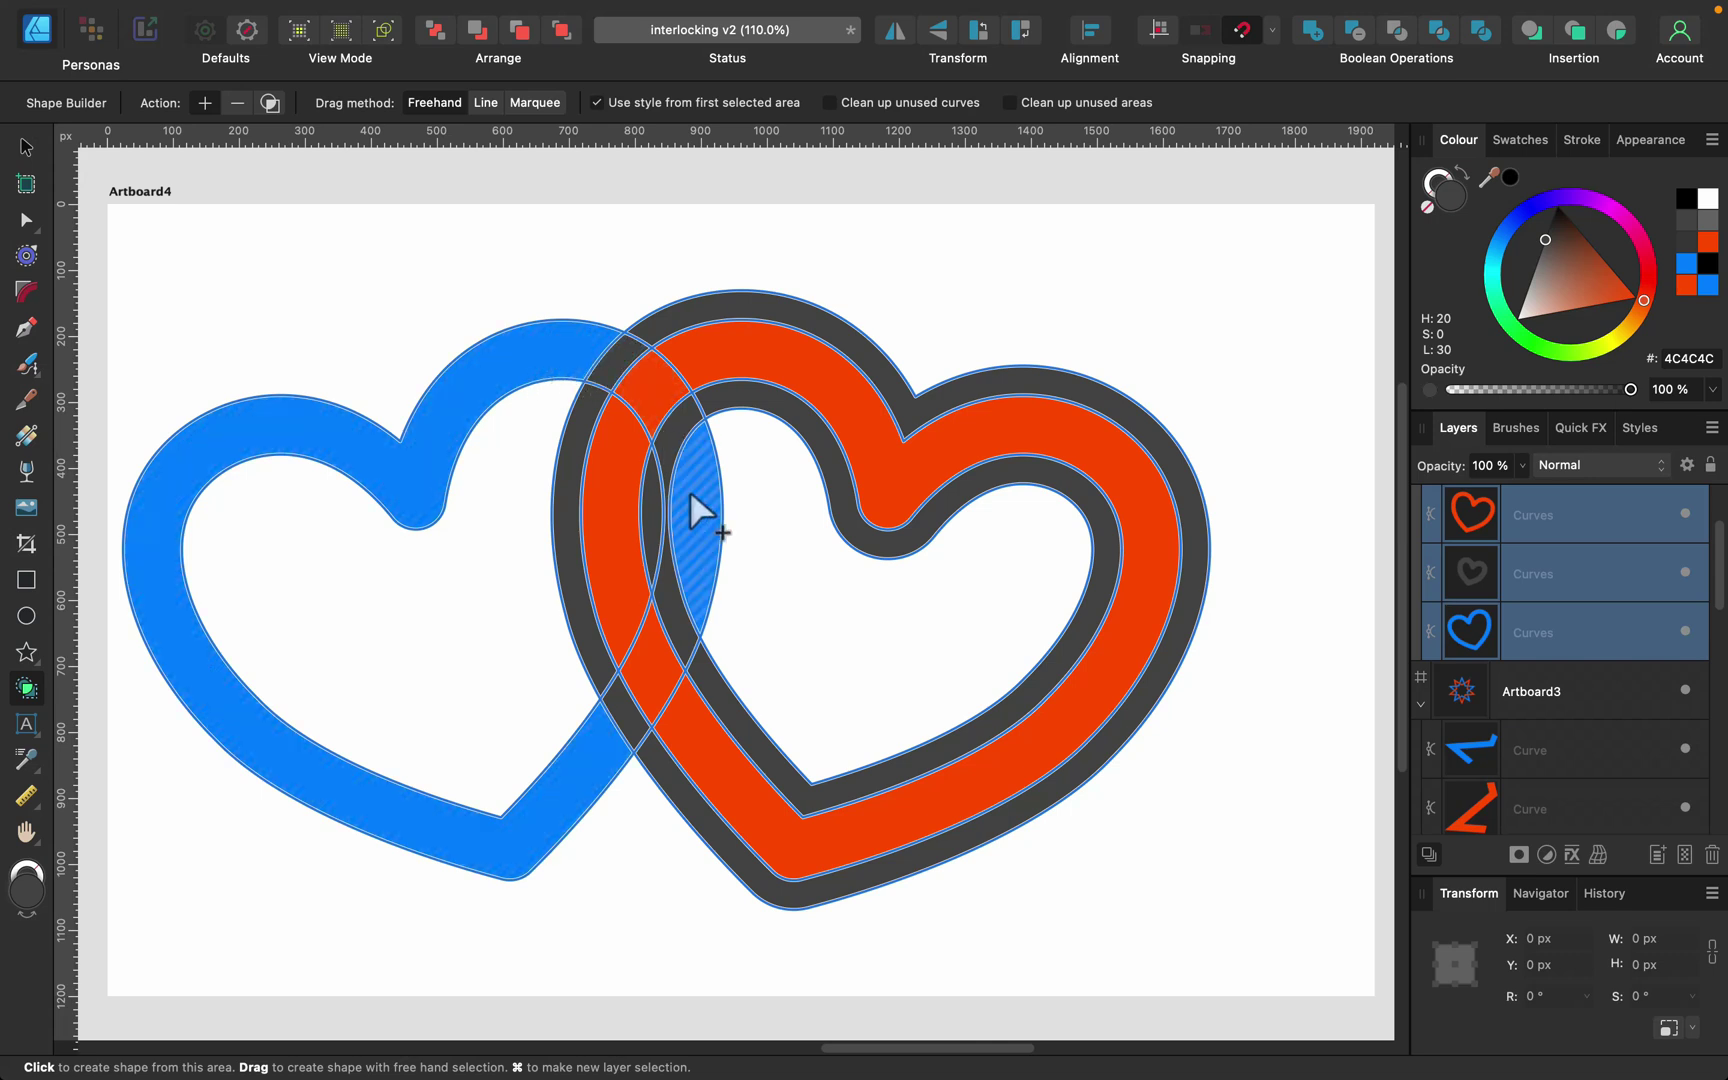
{"action": "mouse_move", "coordinate": [706, 513]}
{"action": "left_mouse_down"}
{"action": "mouse_move", "coordinate": [645, 387]}
{"action": "mouse_move", "coordinate": [575, 365]}
{"action": "left_mouse_up"}
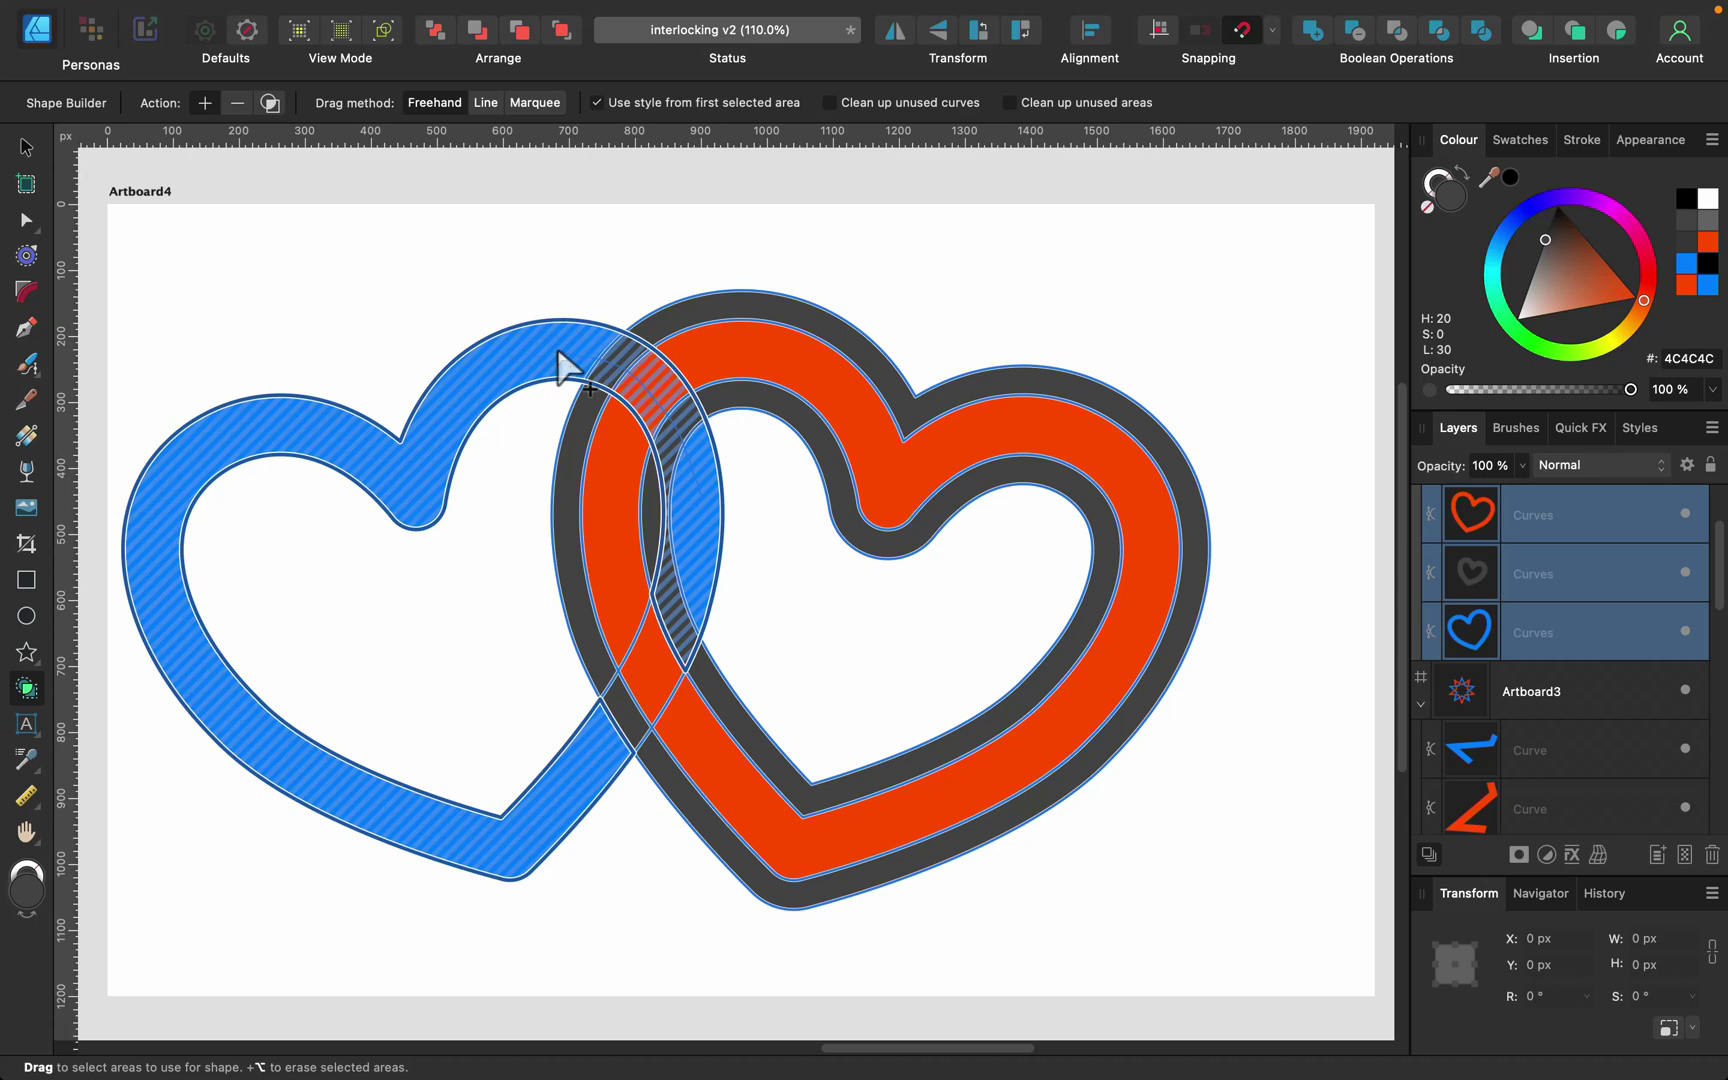
{"action": "left_click_drag", "start_coordinate": [560, 352], "coordinate": [566, 360]}
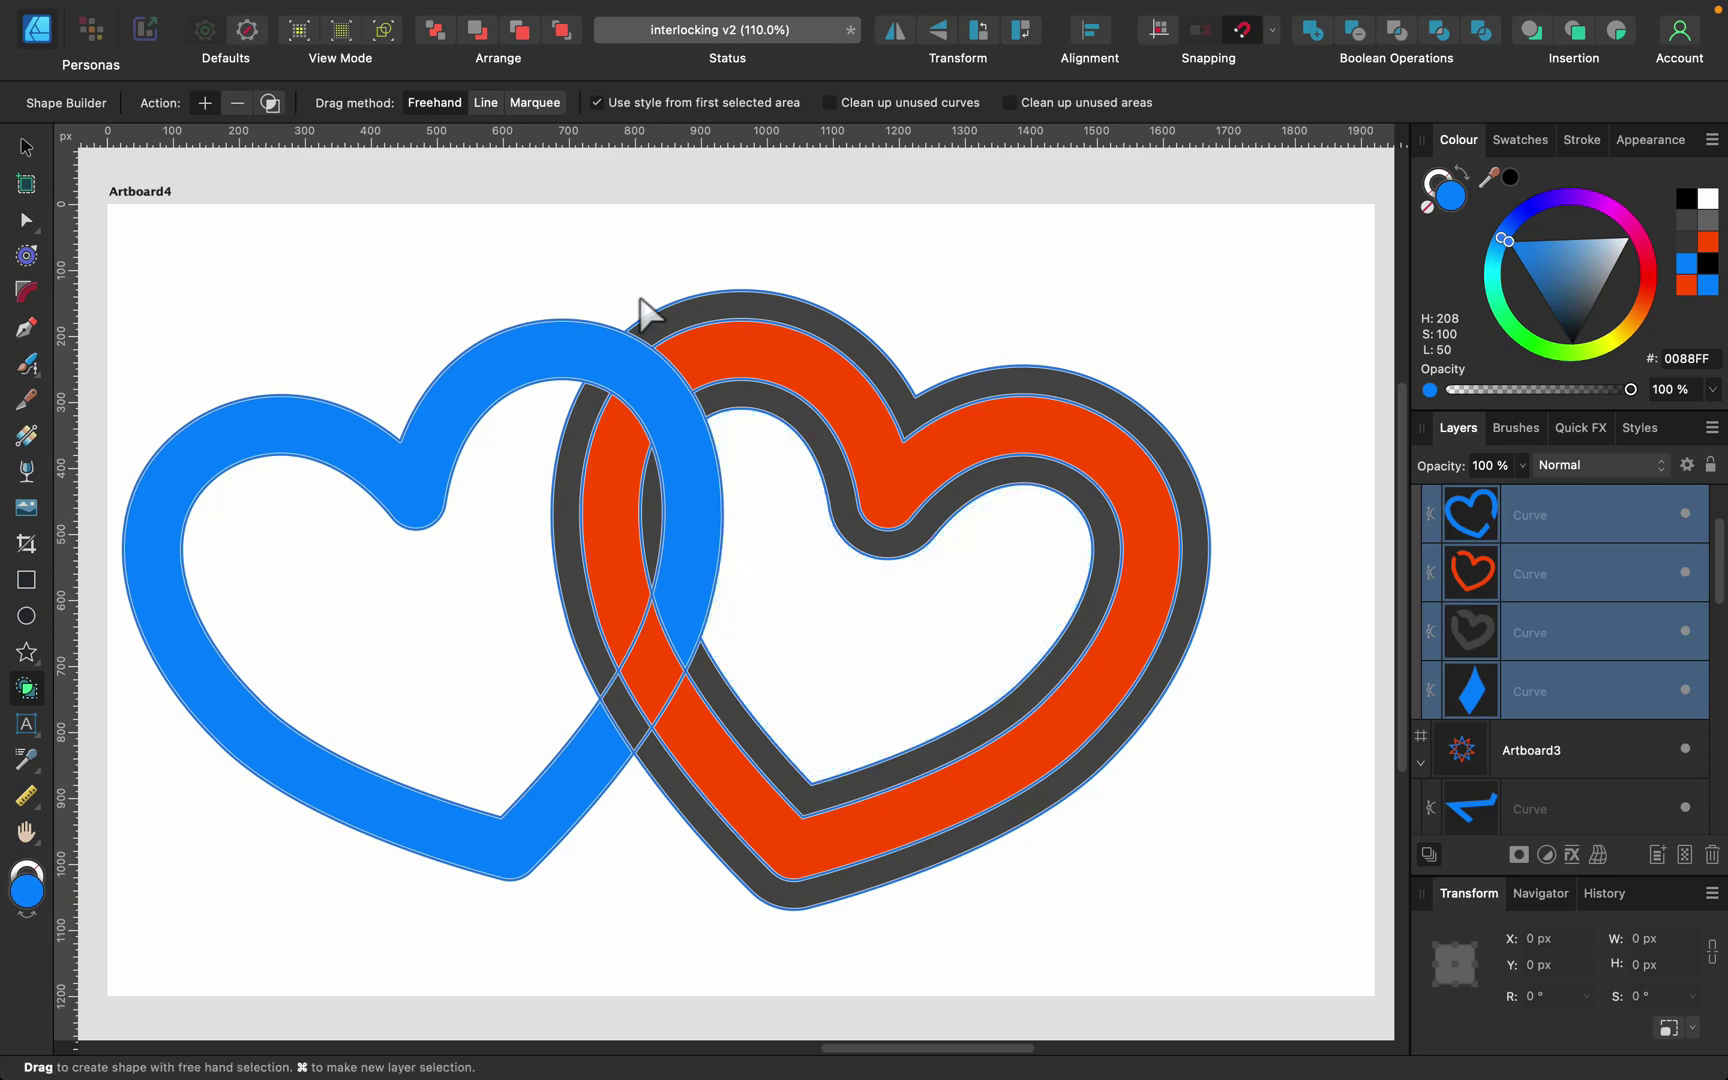
Step: Turn on clean-up of unused curves and areas, merge the red heart across the lower crossing with the Shape Builder, and deselect
{"action": "left_click", "coordinate": [1026, 105]}
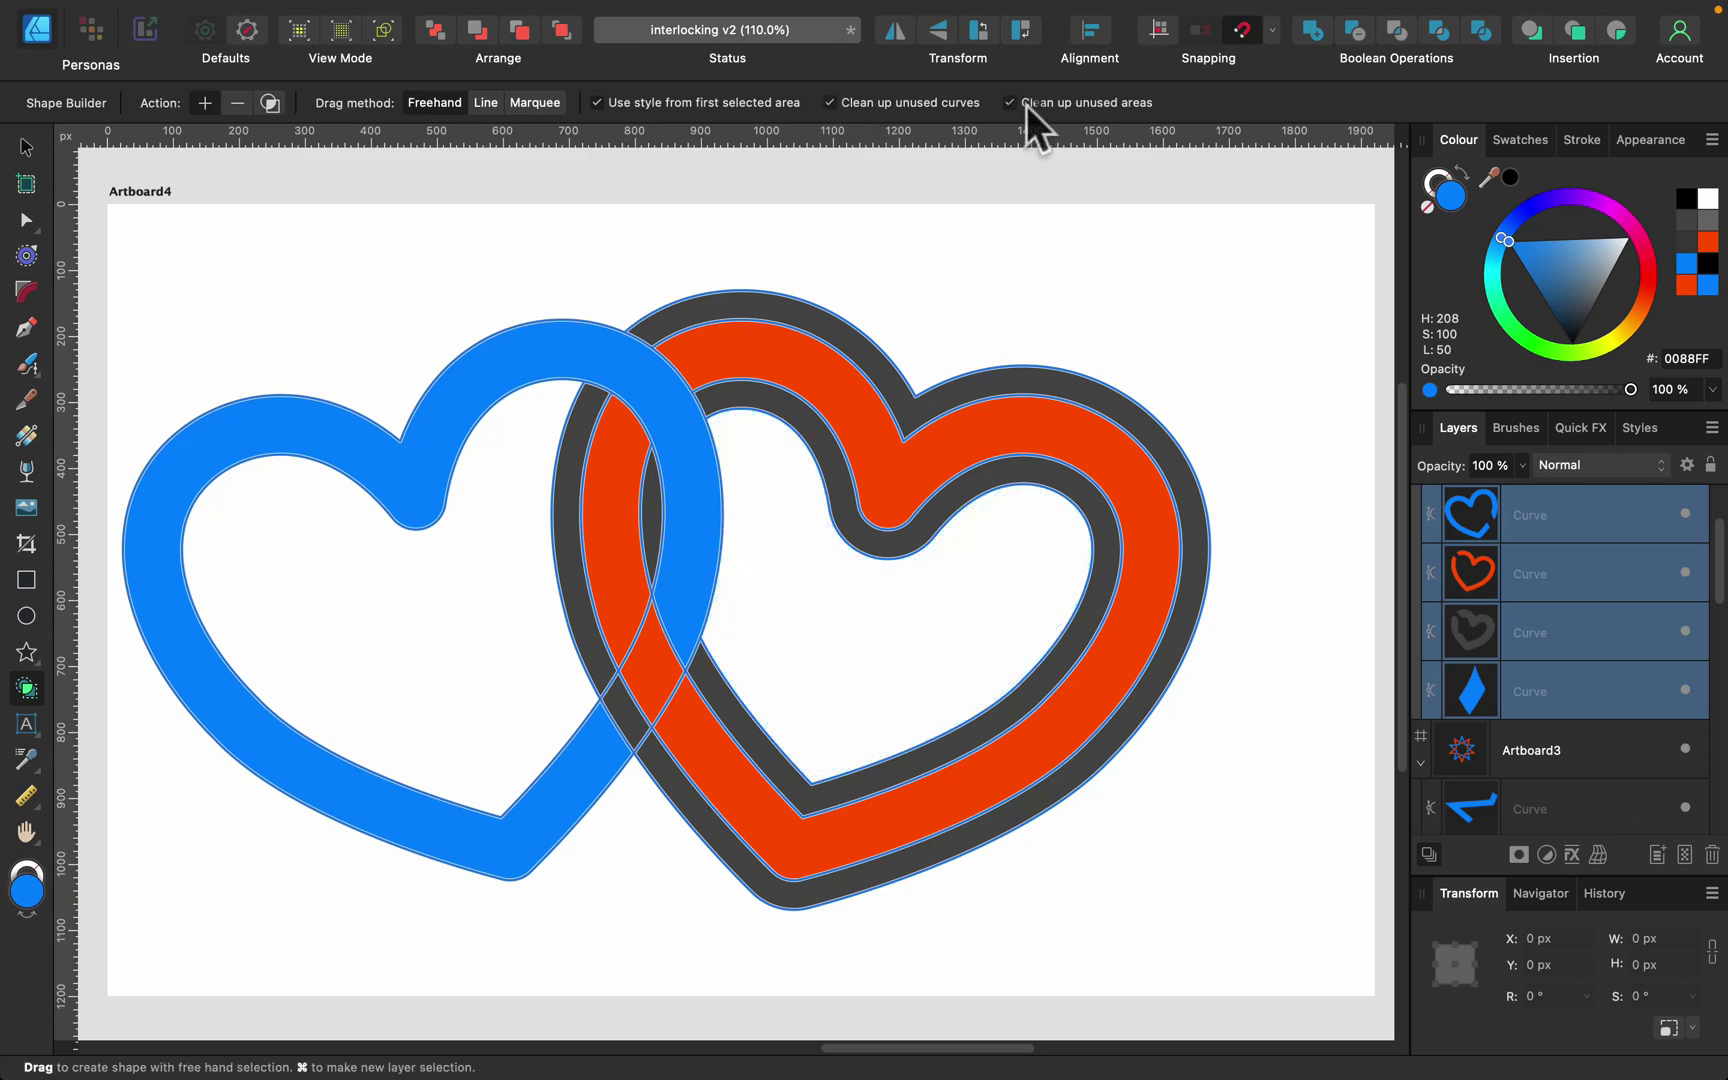
{"action": "mouse_move", "coordinate": [636, 580]}
{"action": "left_mouse_down"}
{"action": "mouse_move", "coordinate": [698, 756]}
{"action": "mouse_move", "coordinate": [691, 744]}
{"action": "left_mouse_up"}
{"action": "left_click", "coordinate": [26, 147]}
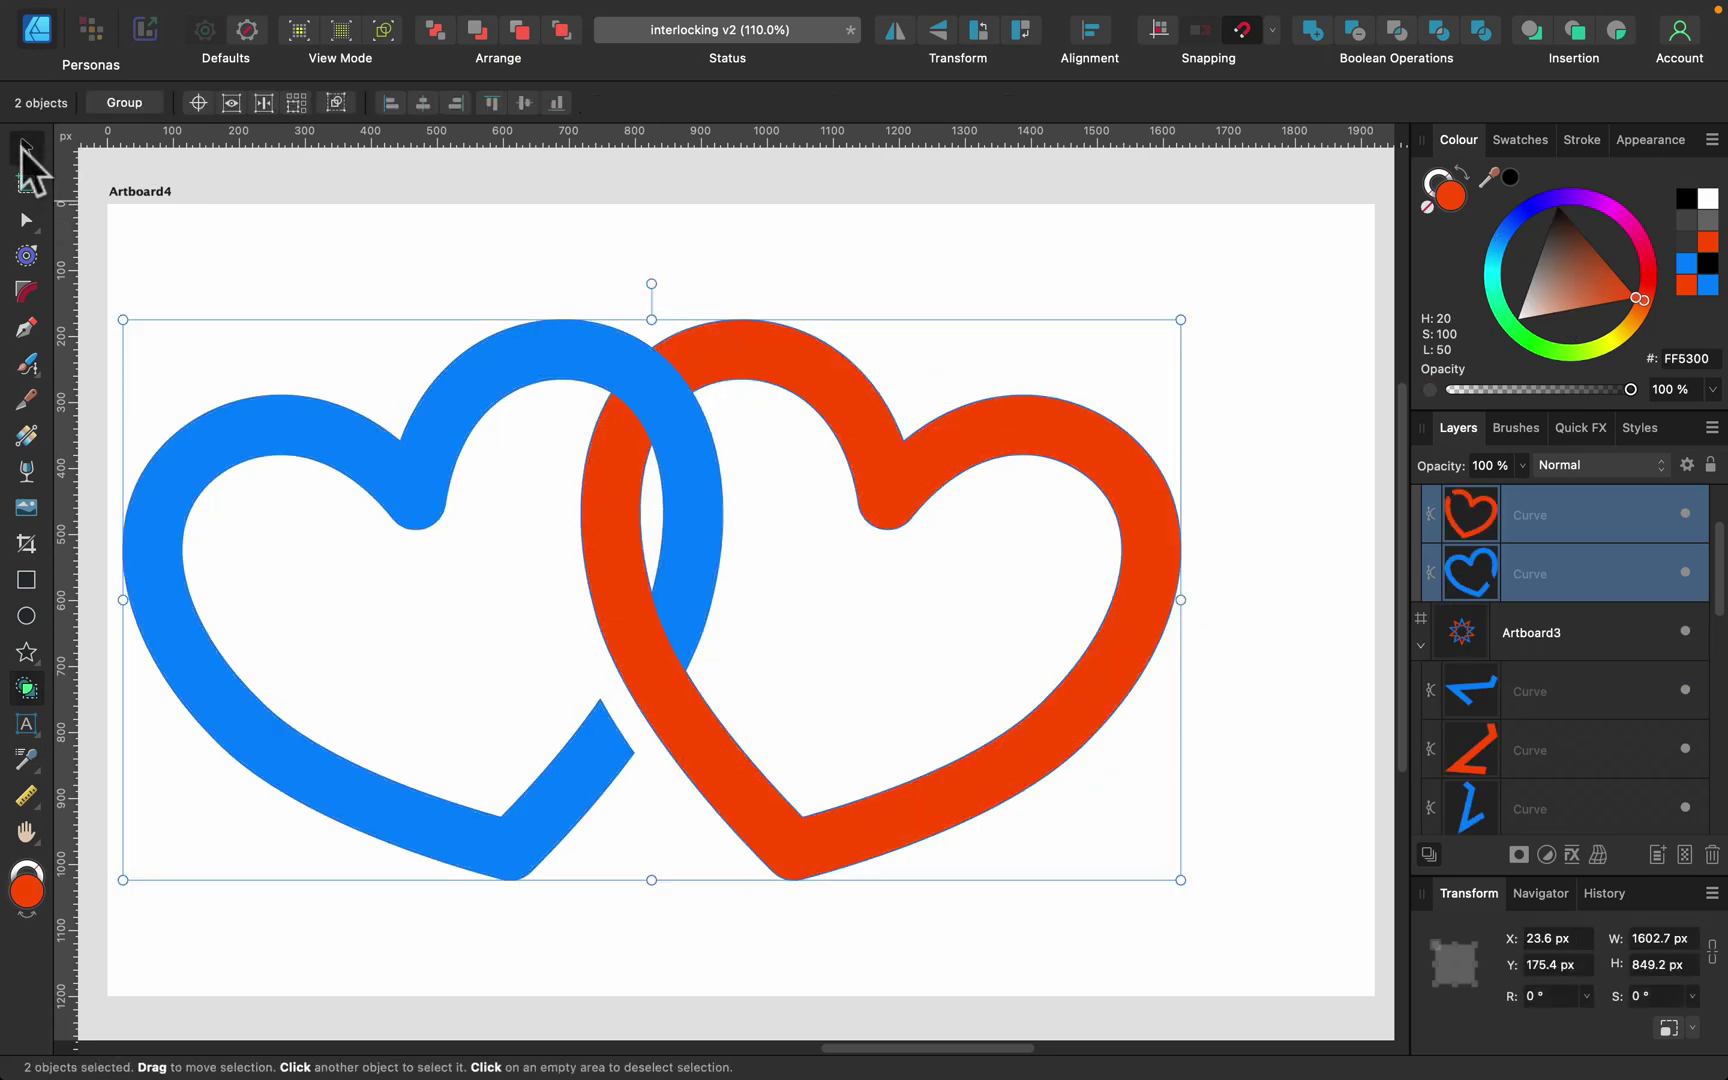
{"action": "left_click", "coordinate": [1003, 258]}
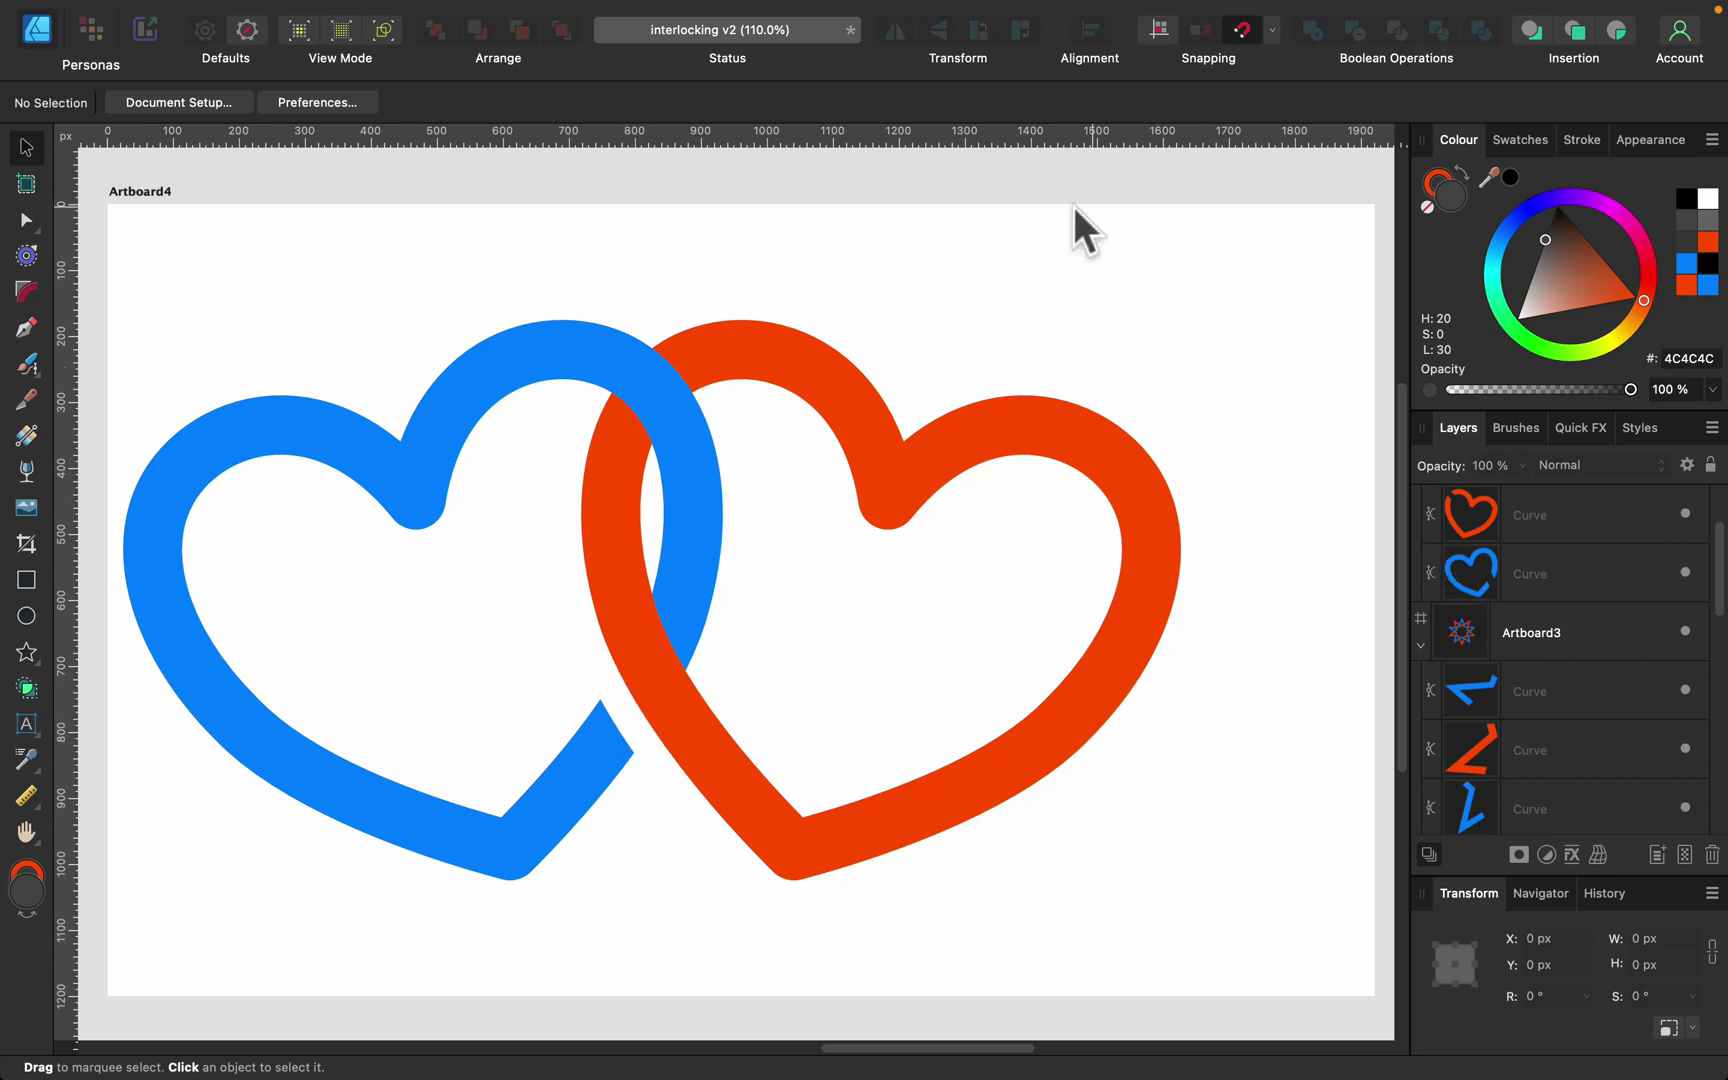
Step: Select both interlocked hearts, move them horizontally to the centre of Artboard4, and deselect
{"action": "left_click_drag", "start_coordinate": [1278, 258], "coordinate": [98, 1012]}
{"action": "left_click_drag", "start_coordinate": [694, 776], "coordinate": [791, 772]}
{"action": "left_click", "coordinate": [957, 256]}
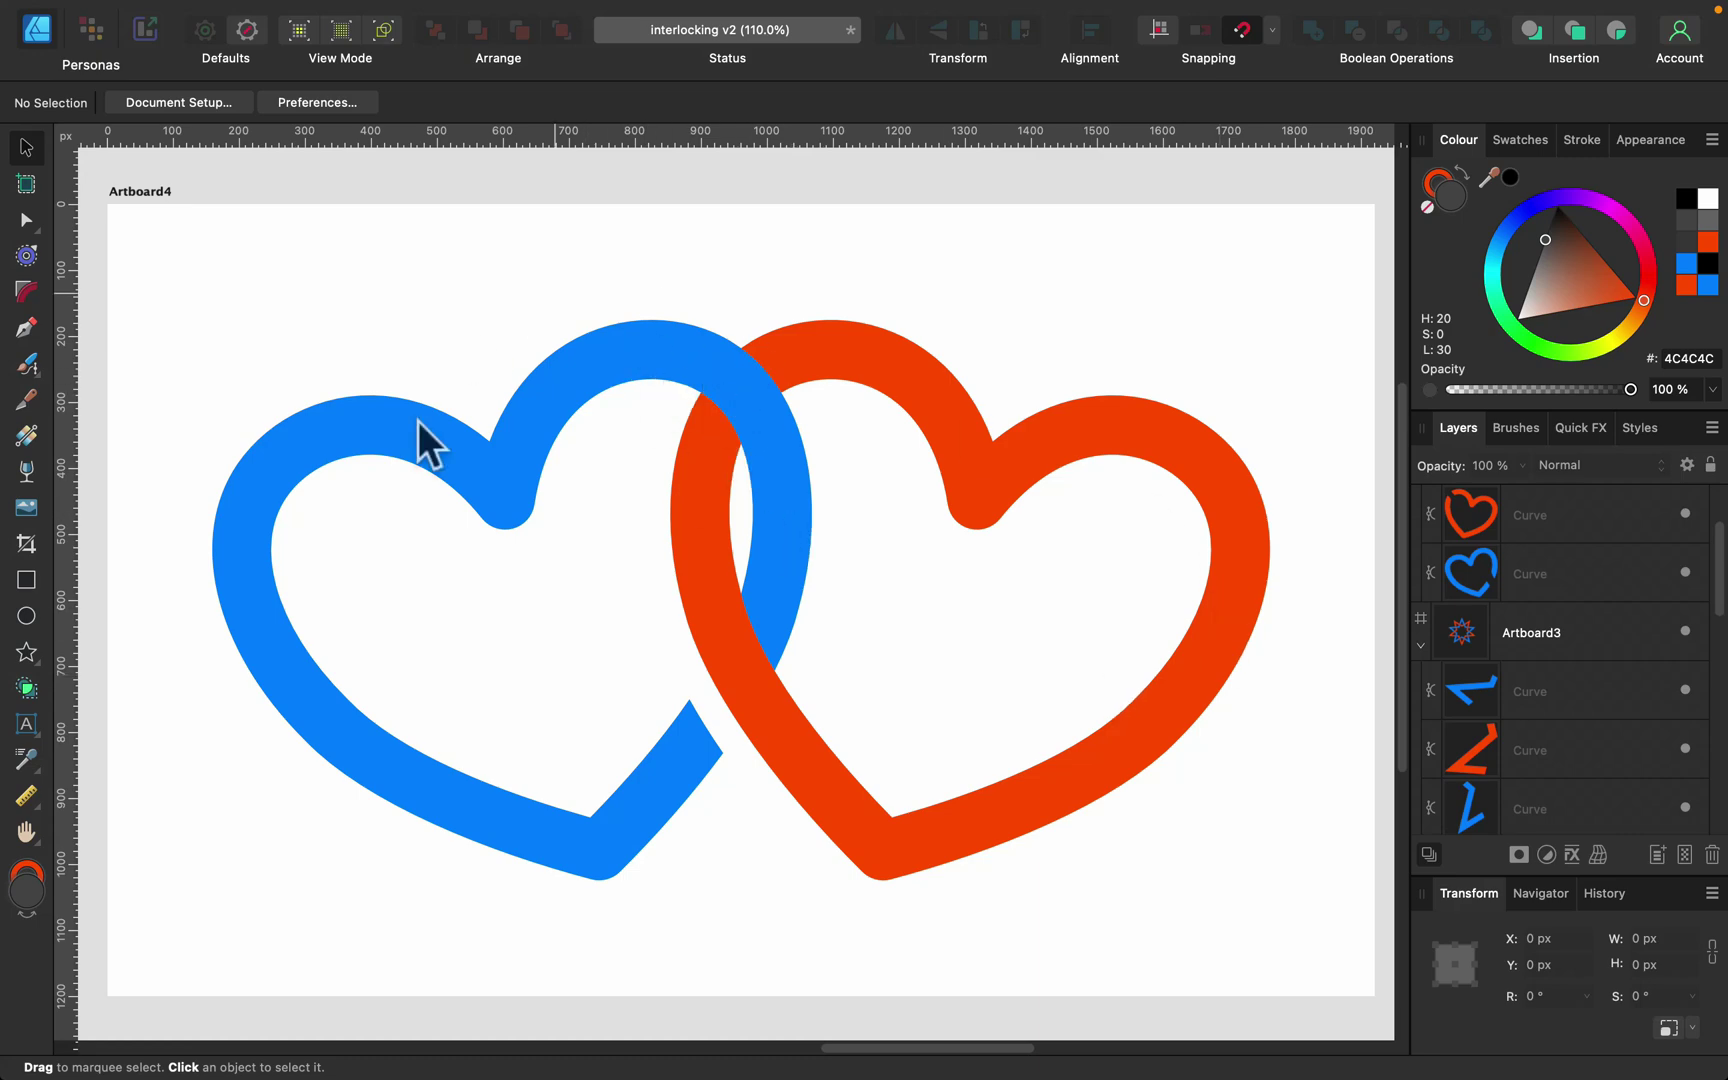
Step: Delete the existing three-link chain on Artboard5
{"action": "key", "text": "space"}
{"action": "scroll", "coordinate": [706, 440], "scroll_direction": "right", "scroll_amount": 15}
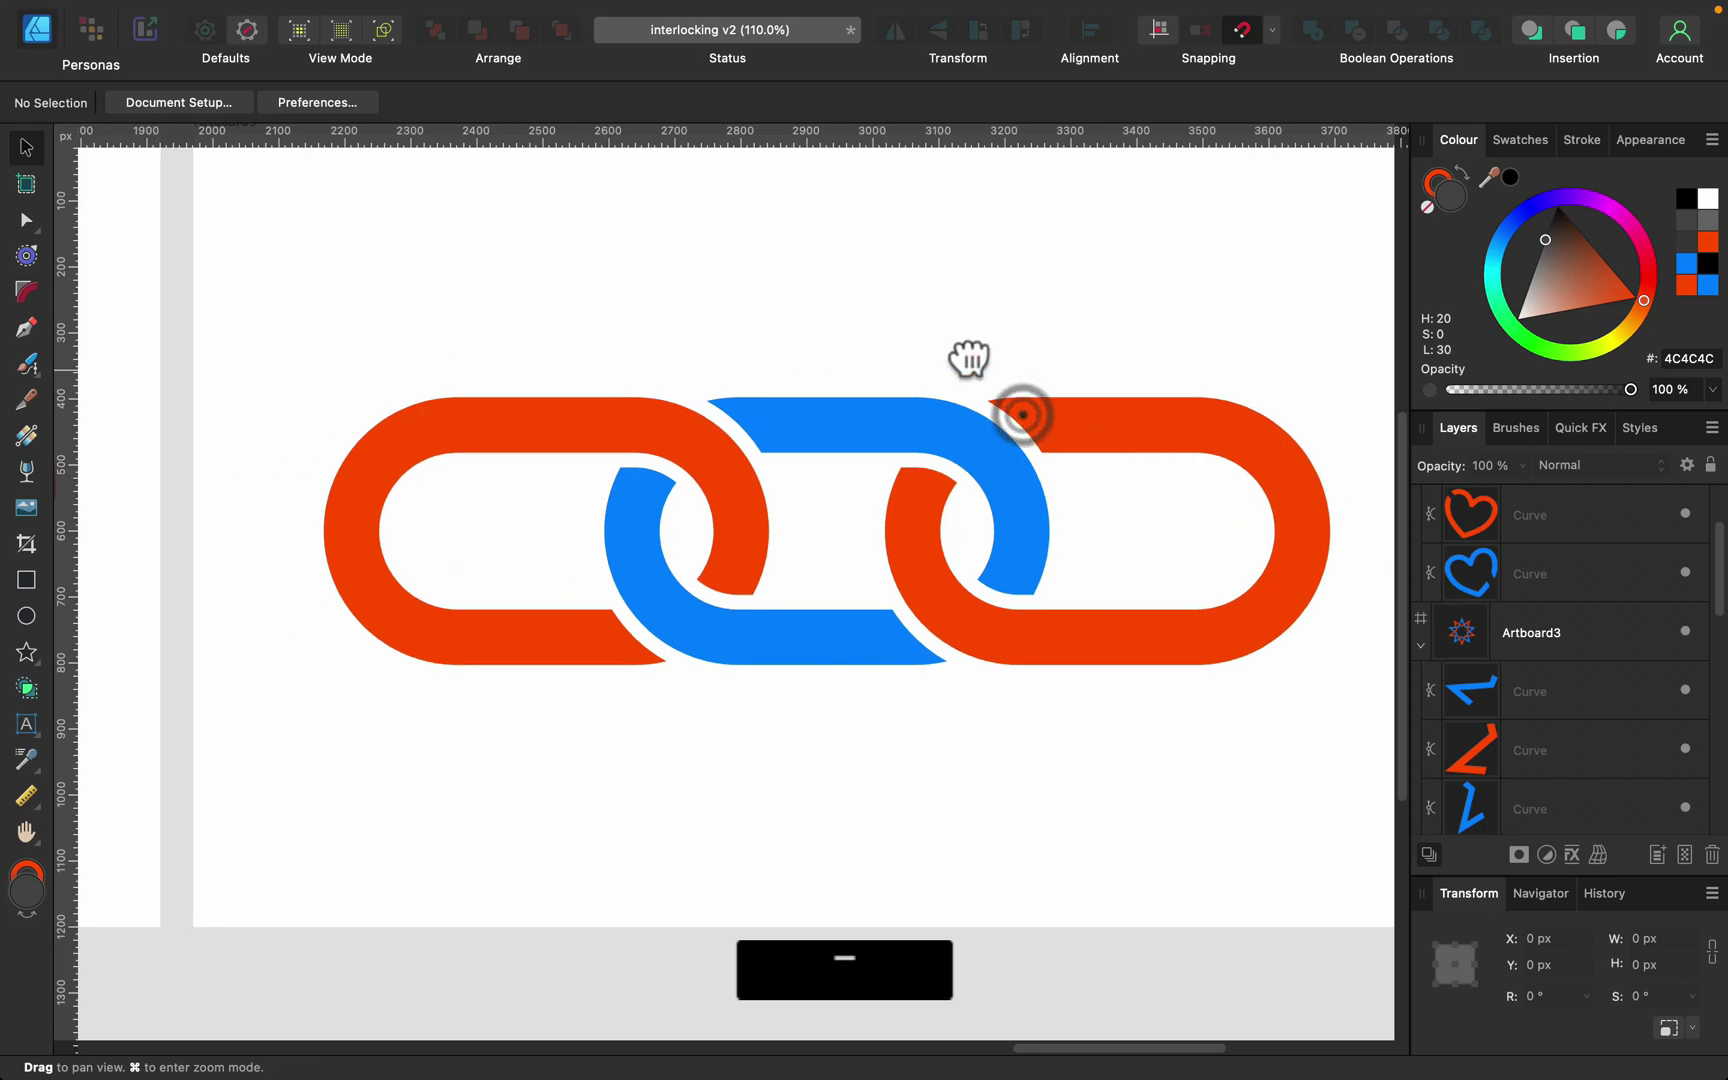
{"action": "left_click_drag", "start_coordinate": [968, 357], "coordinate": [790, 386]}
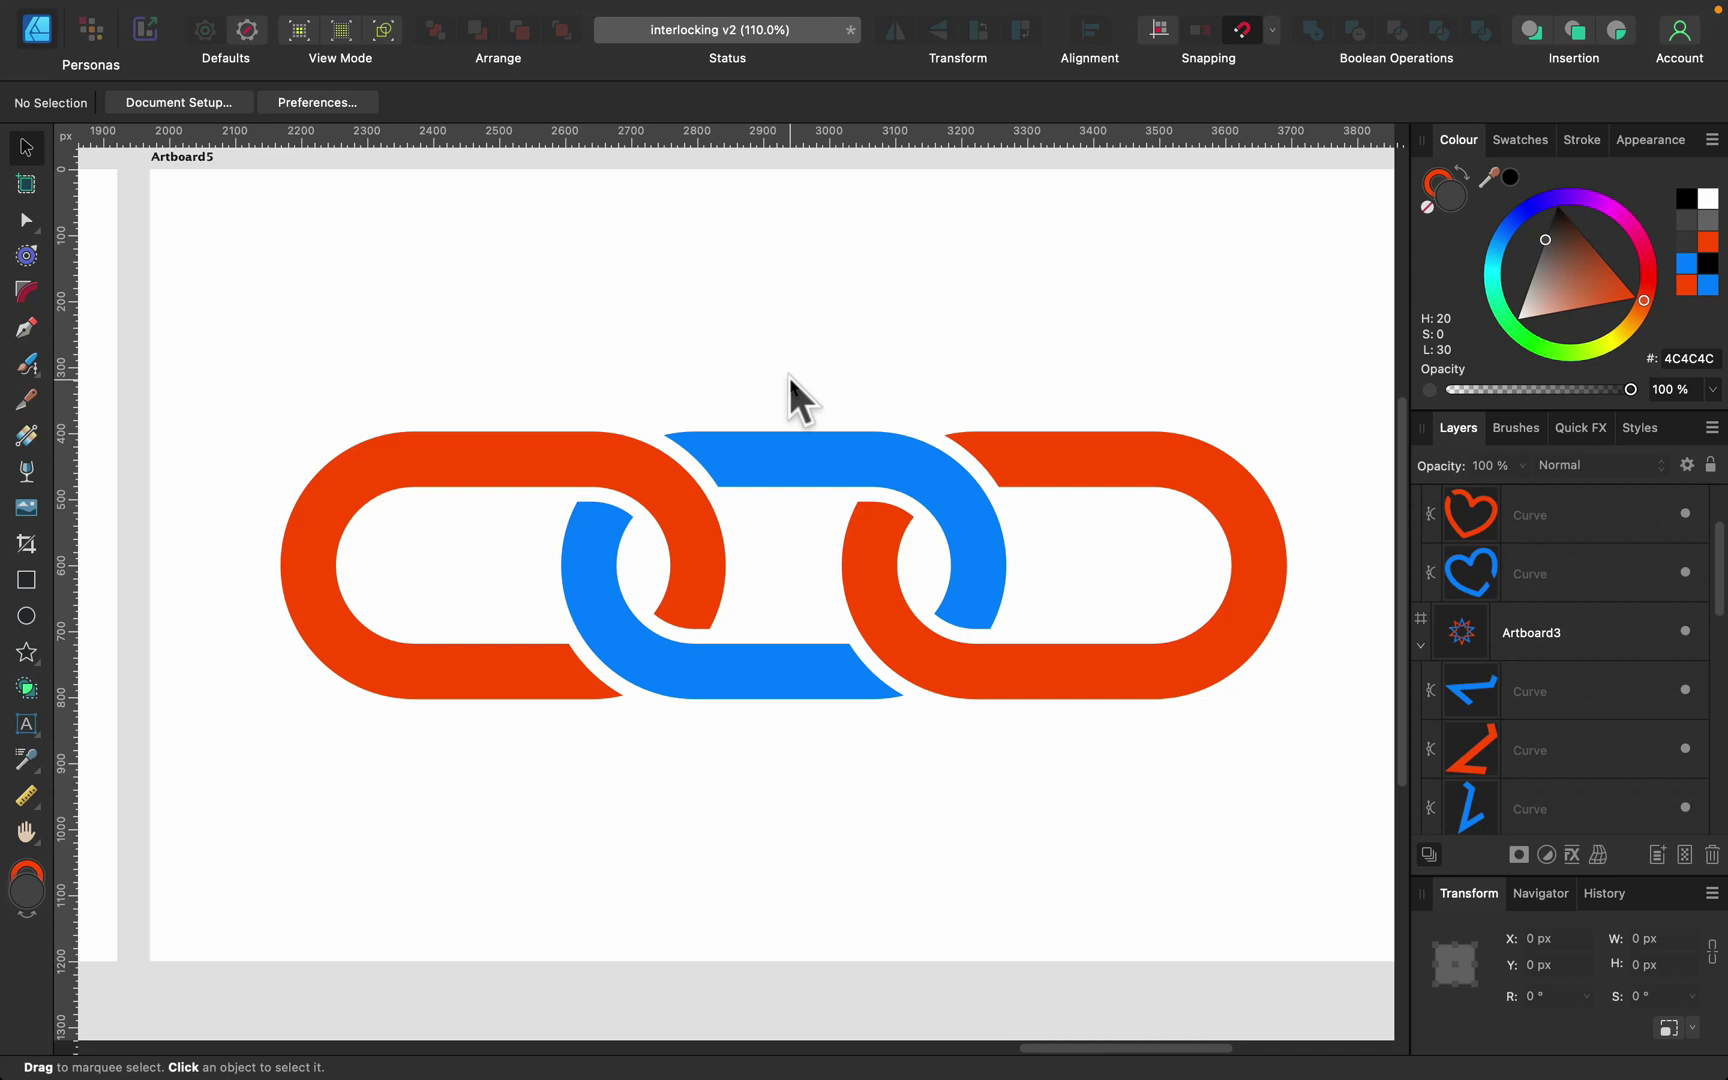
{"action": "left_click_drag", "start_coordinate": [232, 216], "coordinate": [1372, 900]}
{"action": "key", "text": "Left"}
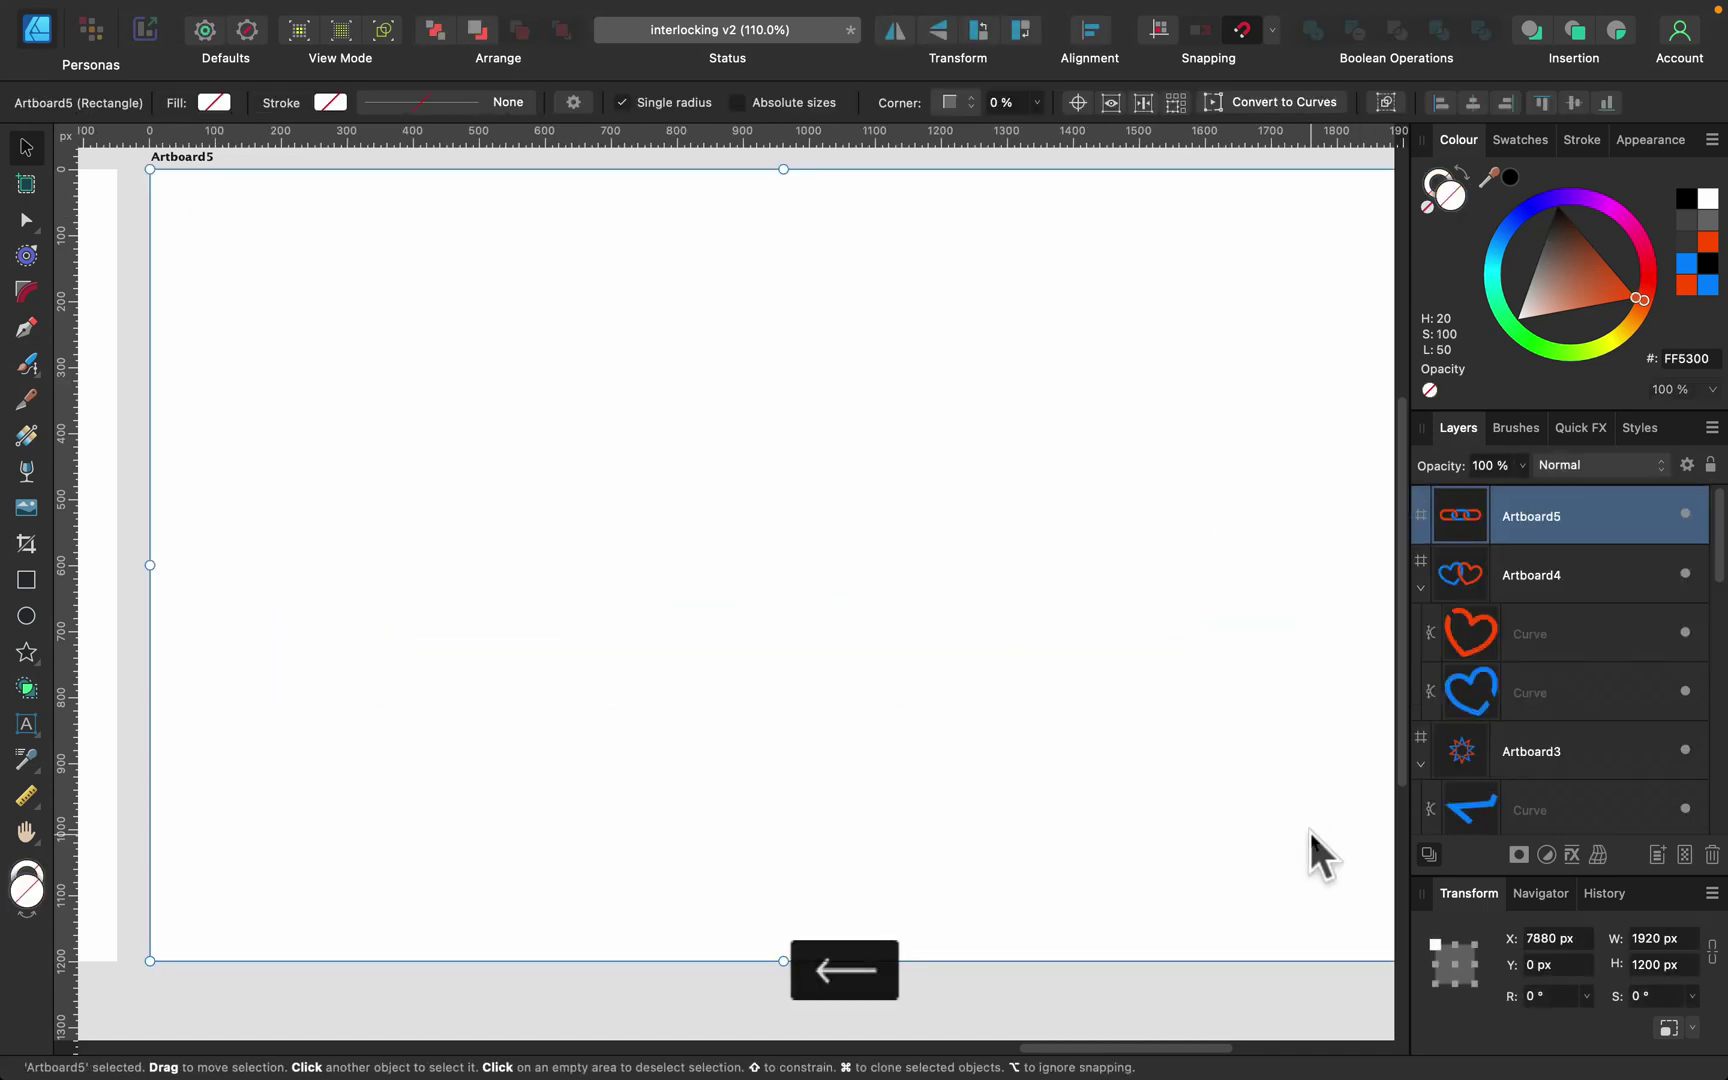
Step: Draw a rectangle about 921 × 424 px on Artboard5 with no fill and a red stroke 95 pt wide
{"action": "left_click", "coordinate": [26, 579]}
{"action": "mouse_move", "coordinate": [290, 418]}
{"action": "left_mouse_down"}
{"action": "mouse_move", "coordinate": [355, 465]}
{"action": "mouse_move", "coordinate": [805, 600]}
{"action": "mouse_move", "coordinate": [930, 735]}
{"action": "mouse_move", "coordinate": [899, 697]}
{"action": "left_mouse_up"}
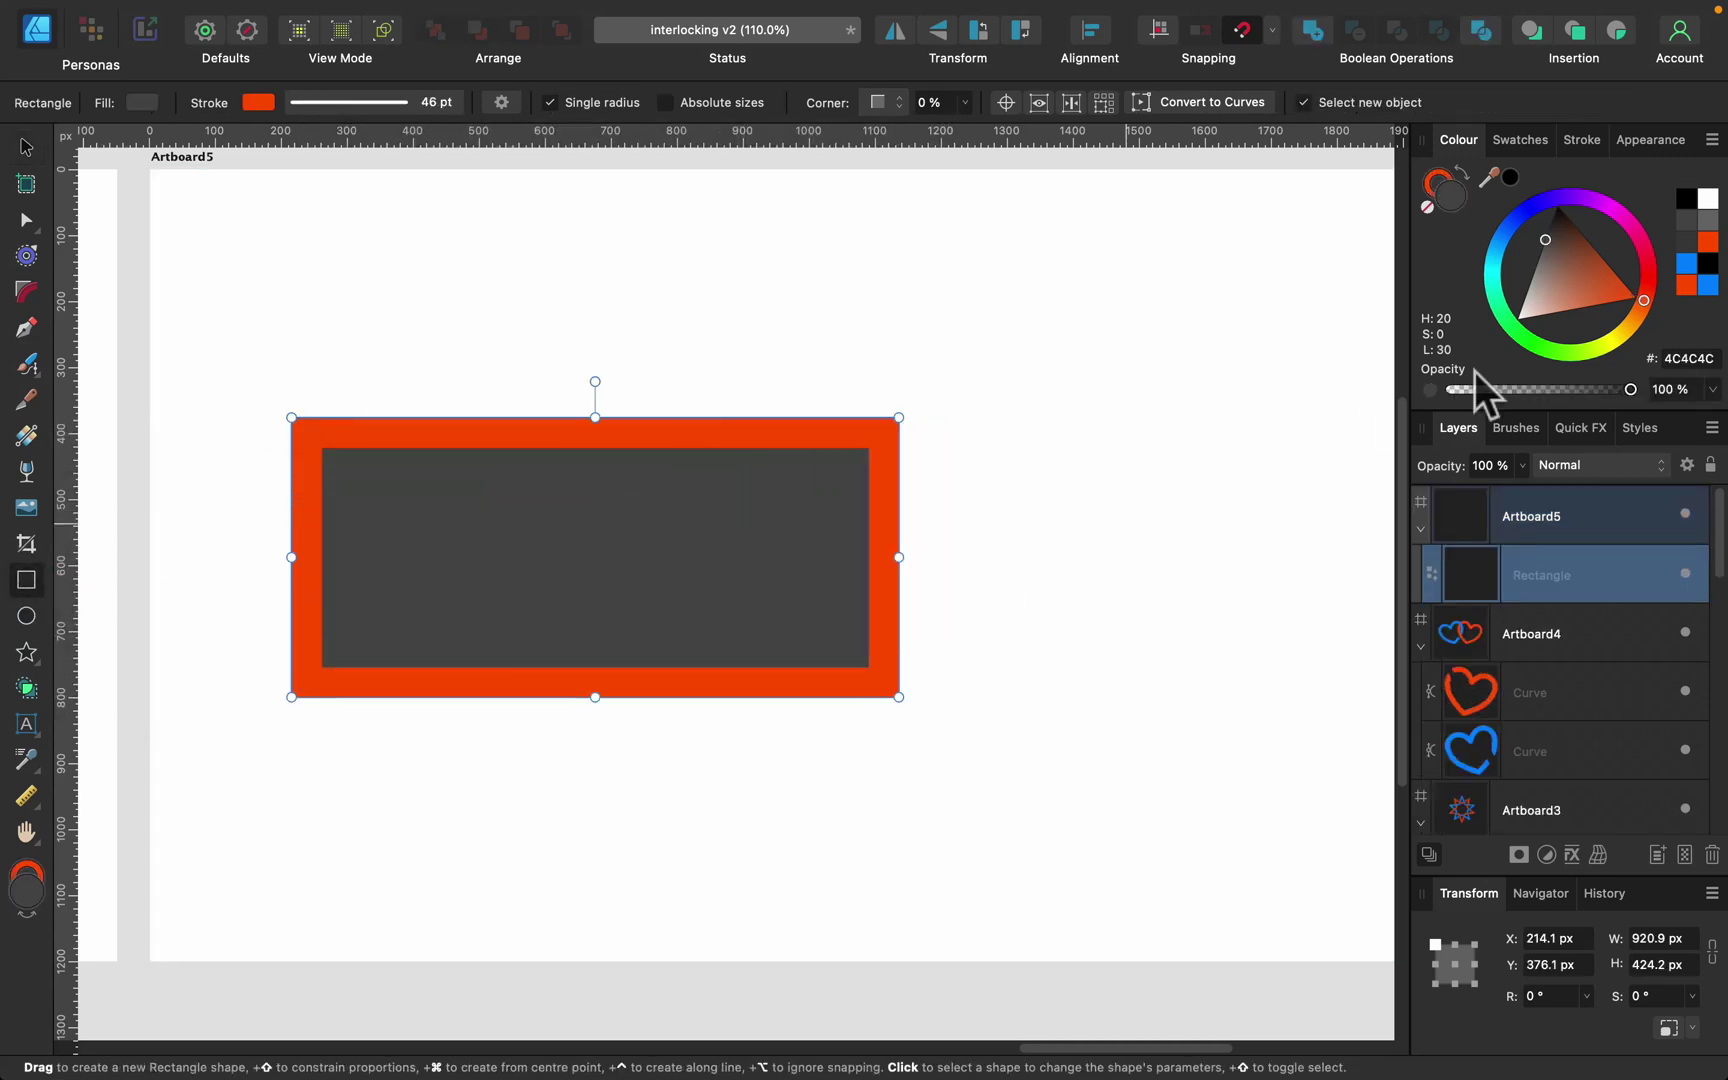
{"action": "left_click", "coordinate": [1425, 207]}
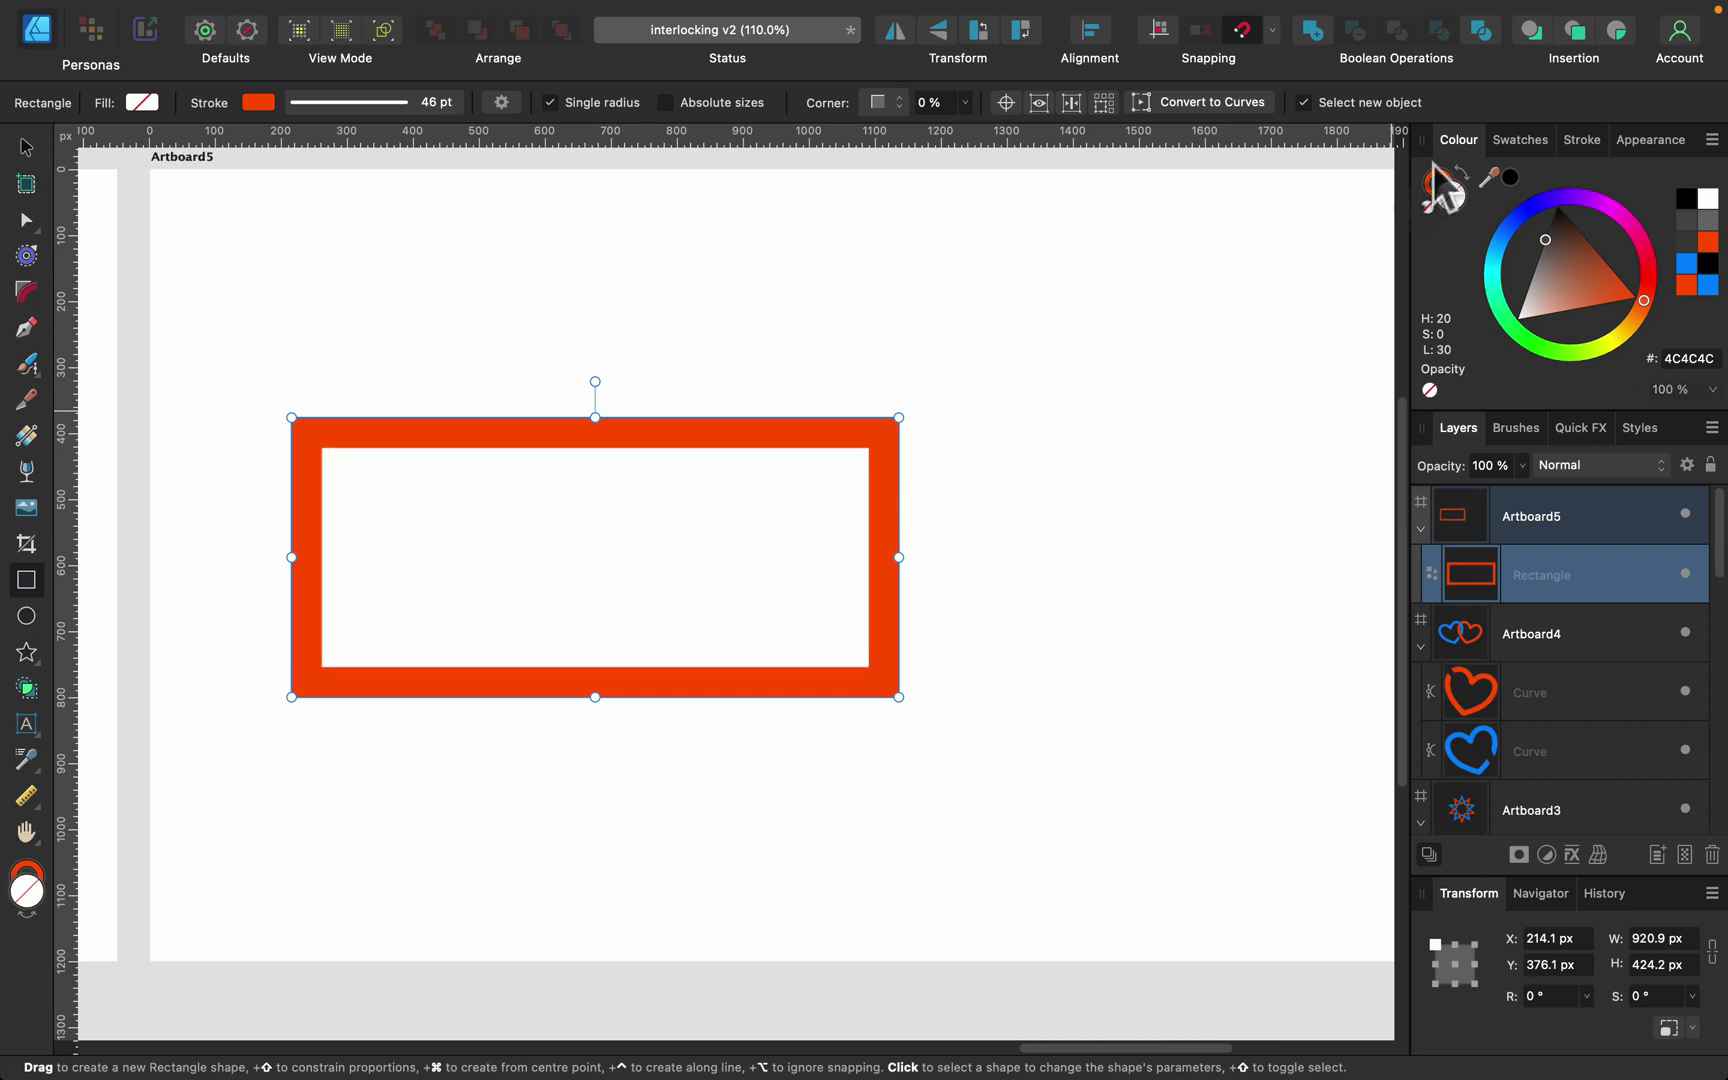
{"action": "left_click", "coordinate": [1582, 141]}
{"action": "mouse_move", "coordinate": [1612, 210]}
{"action": "left_mouse_down"}
{"action": "mouse_move", "coordinate": [1654, 212]}
{"action": "mouse_move", "coordinate": [1639, 207]}
{"action": "left_mouse_up"}
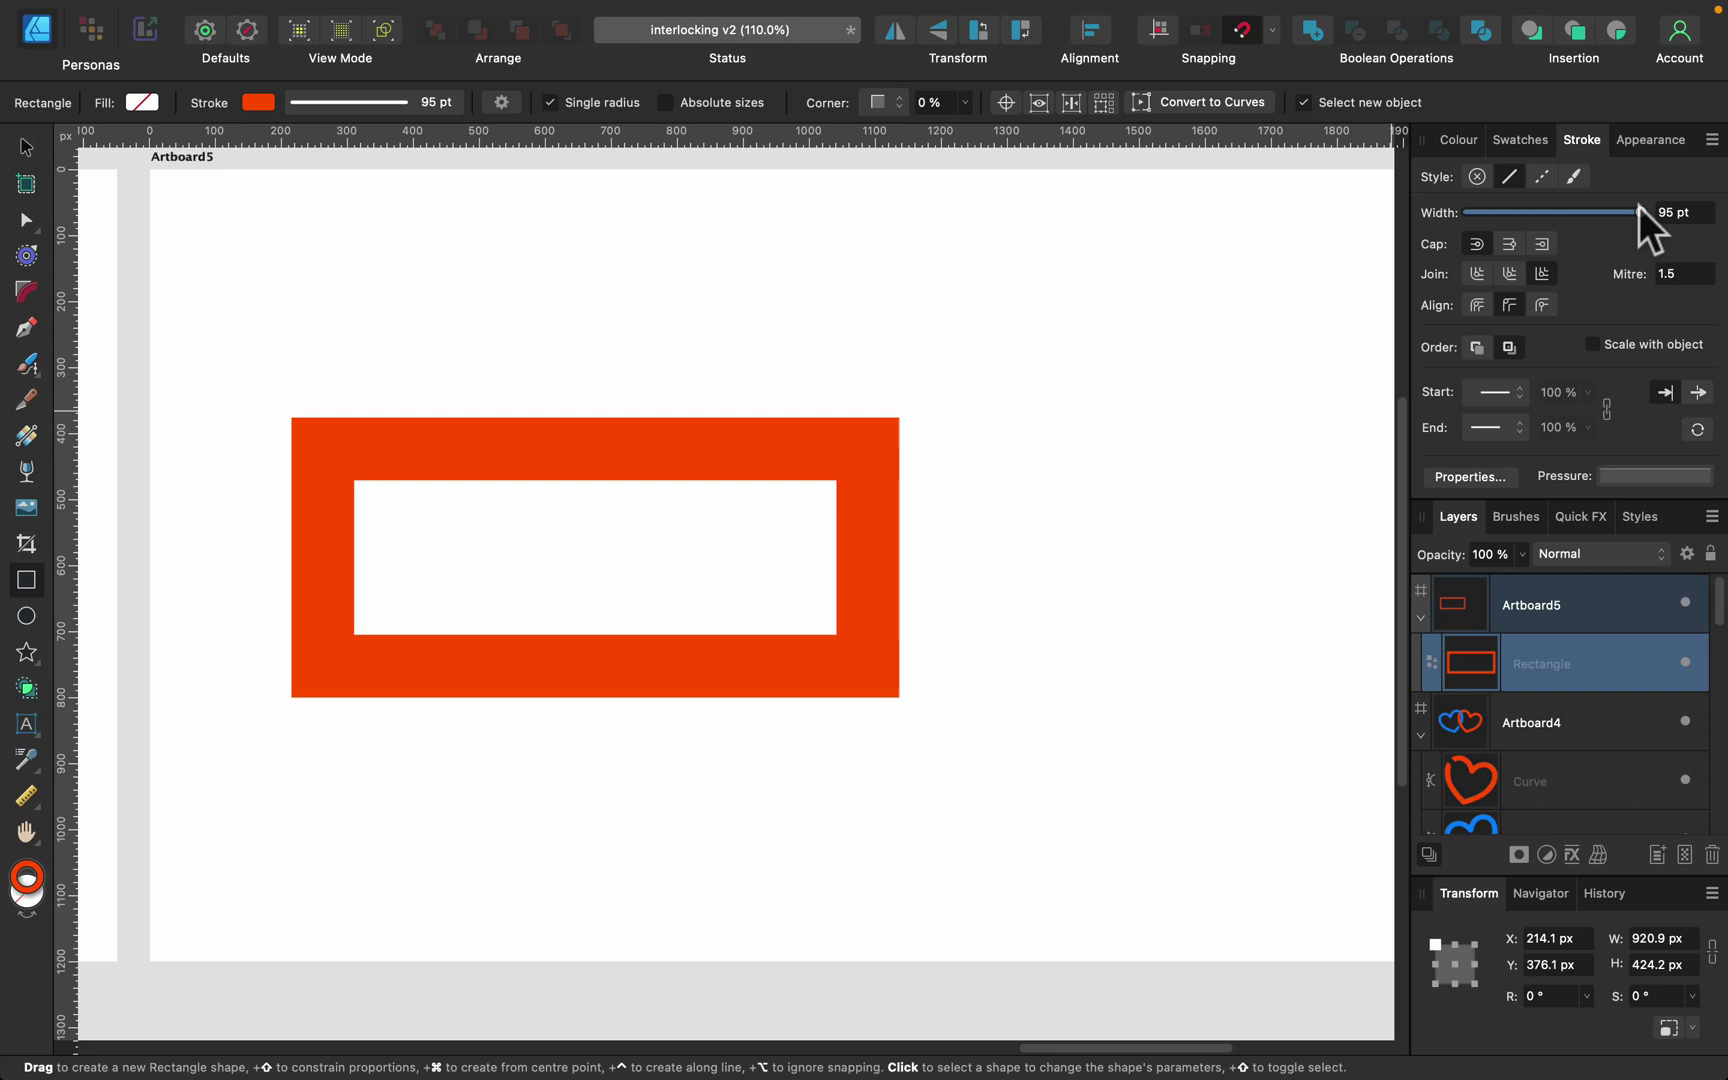
Step: Move the rectangle to the artboard's centre and give it rounded corners with a 100 % radius
{"action": "left_click", "coordinate": [26, 148]}
{"action": "left_click_drag", "start_coordinate": [558, 432], "coordinate": [734, 440]}
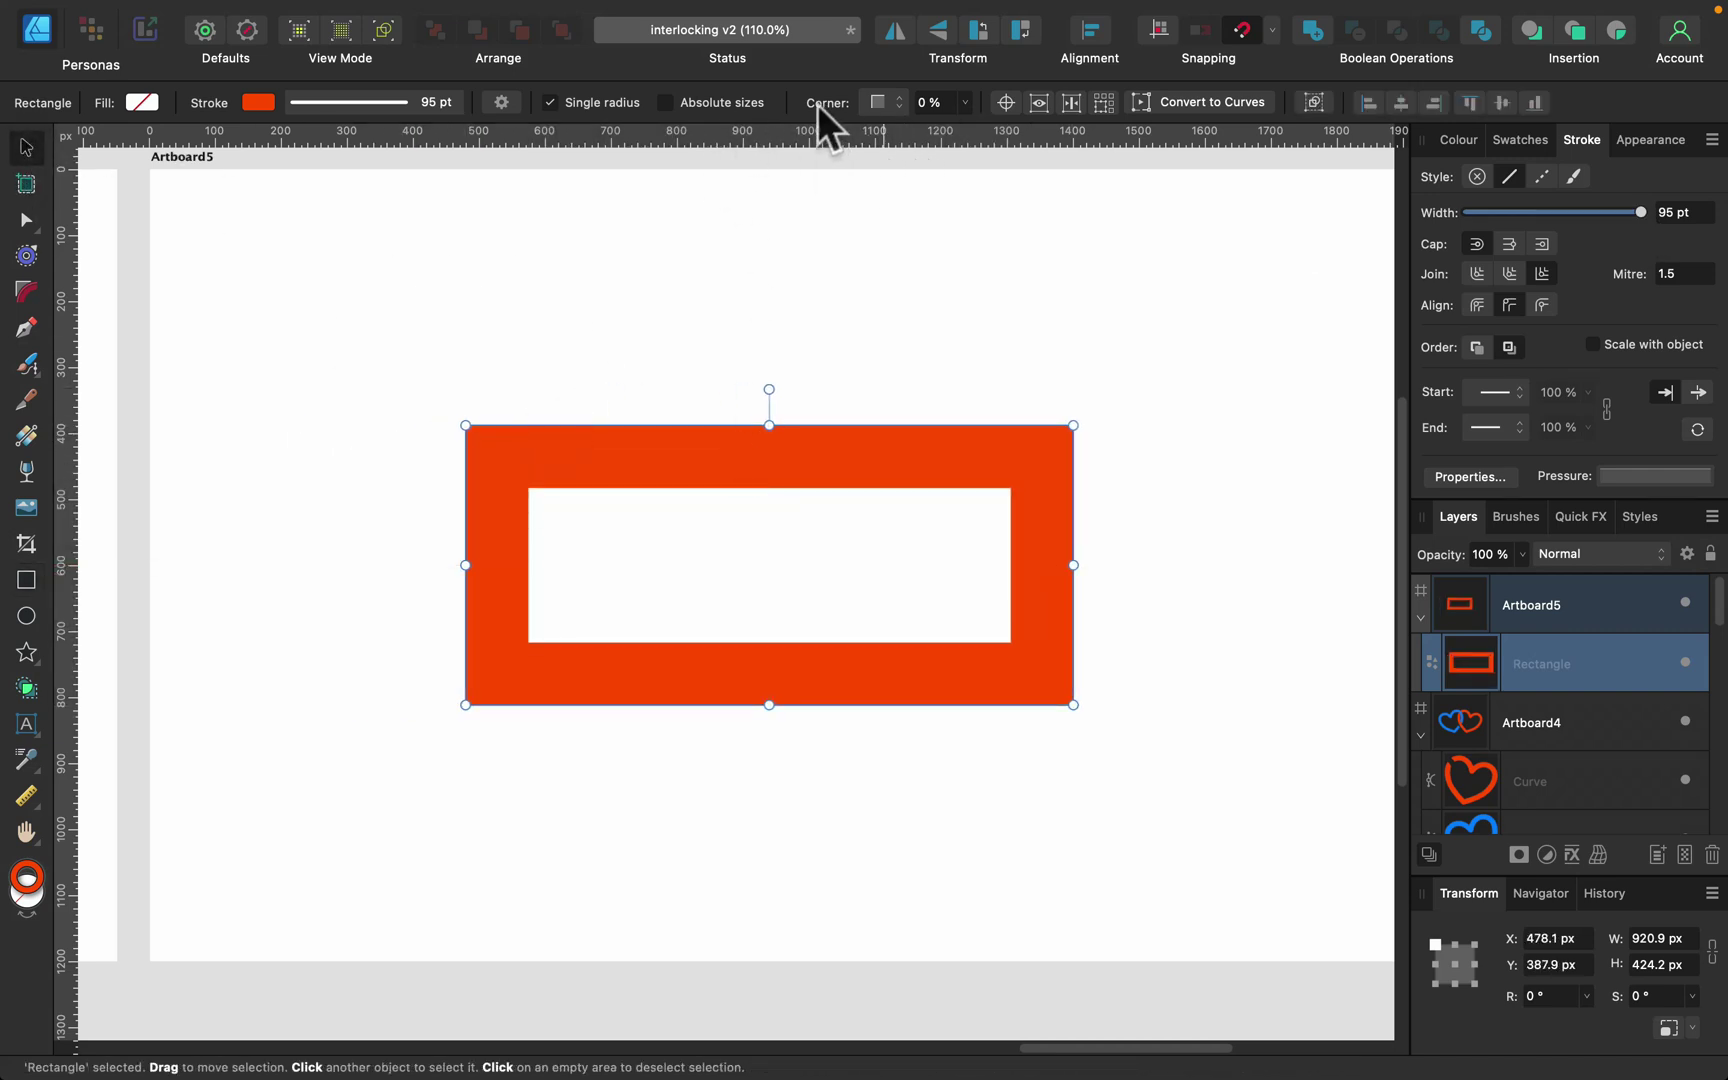
{"action": "left_click", "coordinate": [888, 102]}
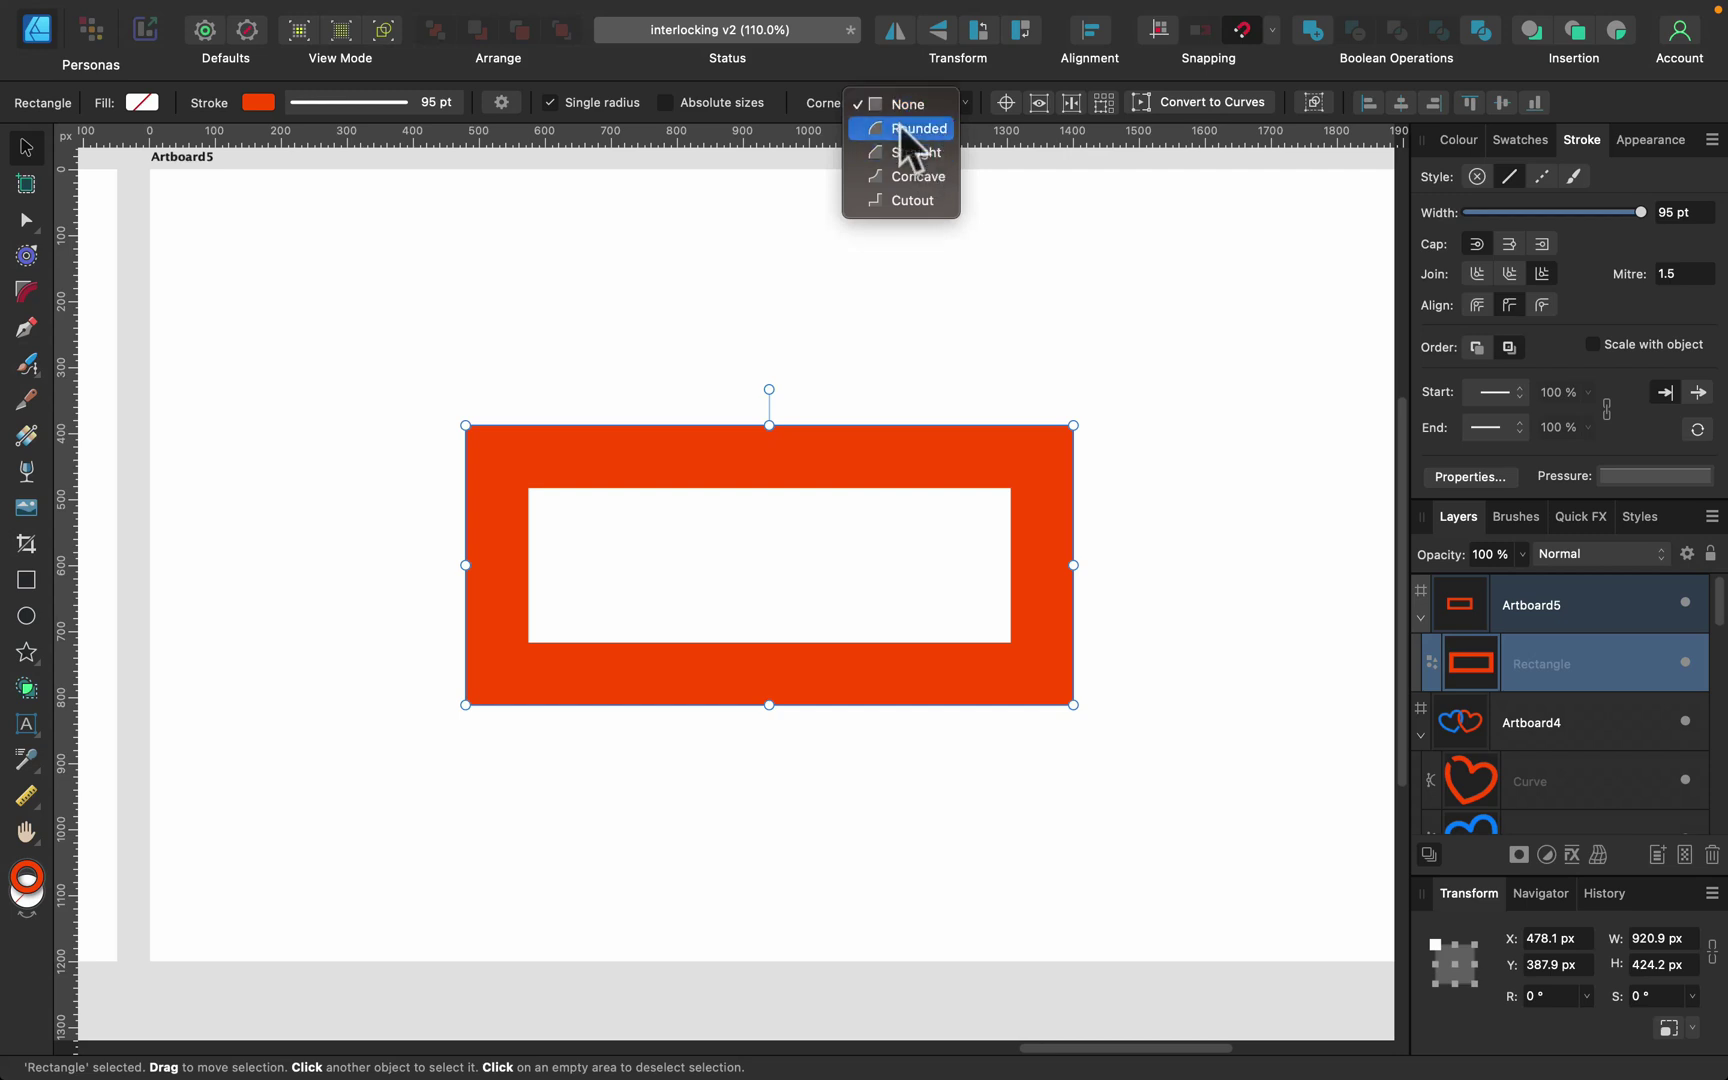
{"action": "left_click", "coordinate": [899, 125]}
{"action": "left_click", "coordinate": [1019, 102]}
{"action": "left_click_drag", "start_coordinate": [1017, 128], "coordinate": [1357, 155]}
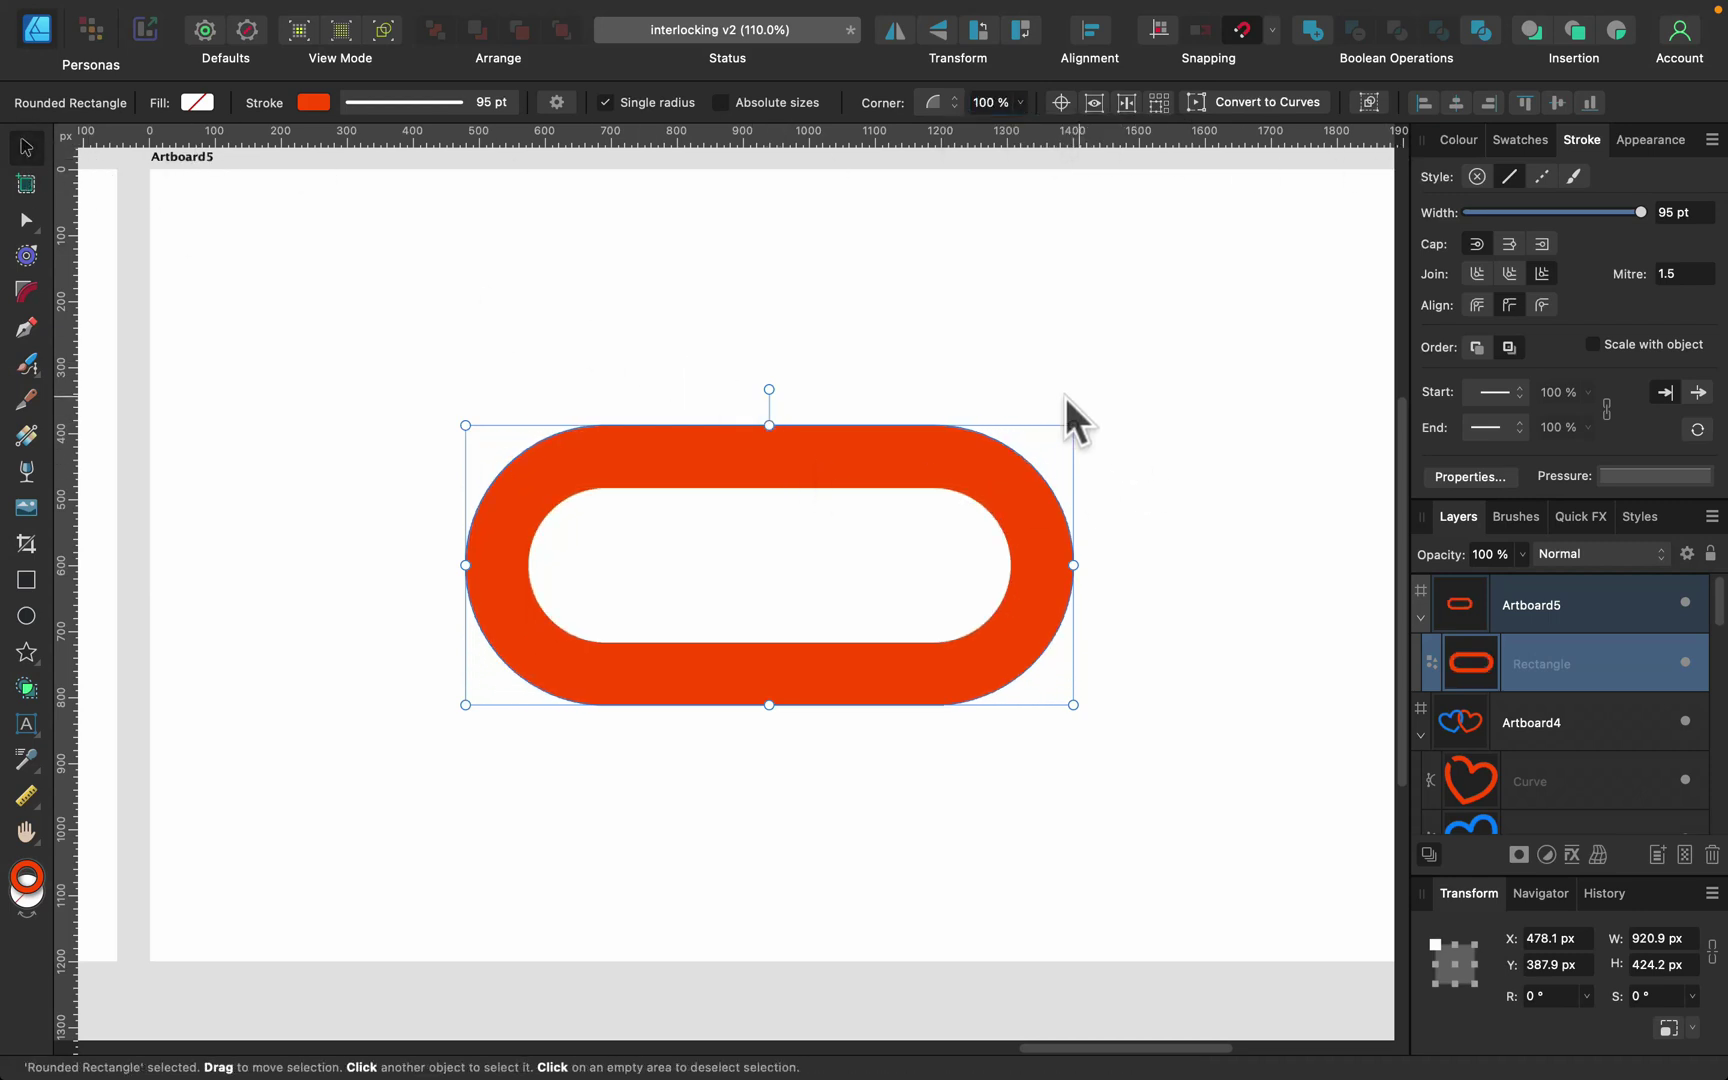
Step: Resize the rounded rectangle to about 820 × 451 px, move it to about X 92 px, and expand its stroke
{"action": "left_click_drag", "start_coordinate": [1072, 422], "coordinate": [1006, 407]}
{"action": "left_click_drag", "start_coordinate": [935, 477], "coordinate": [680, 495]}
{"action": "mouse_move", "coordinate": [490, 10]}
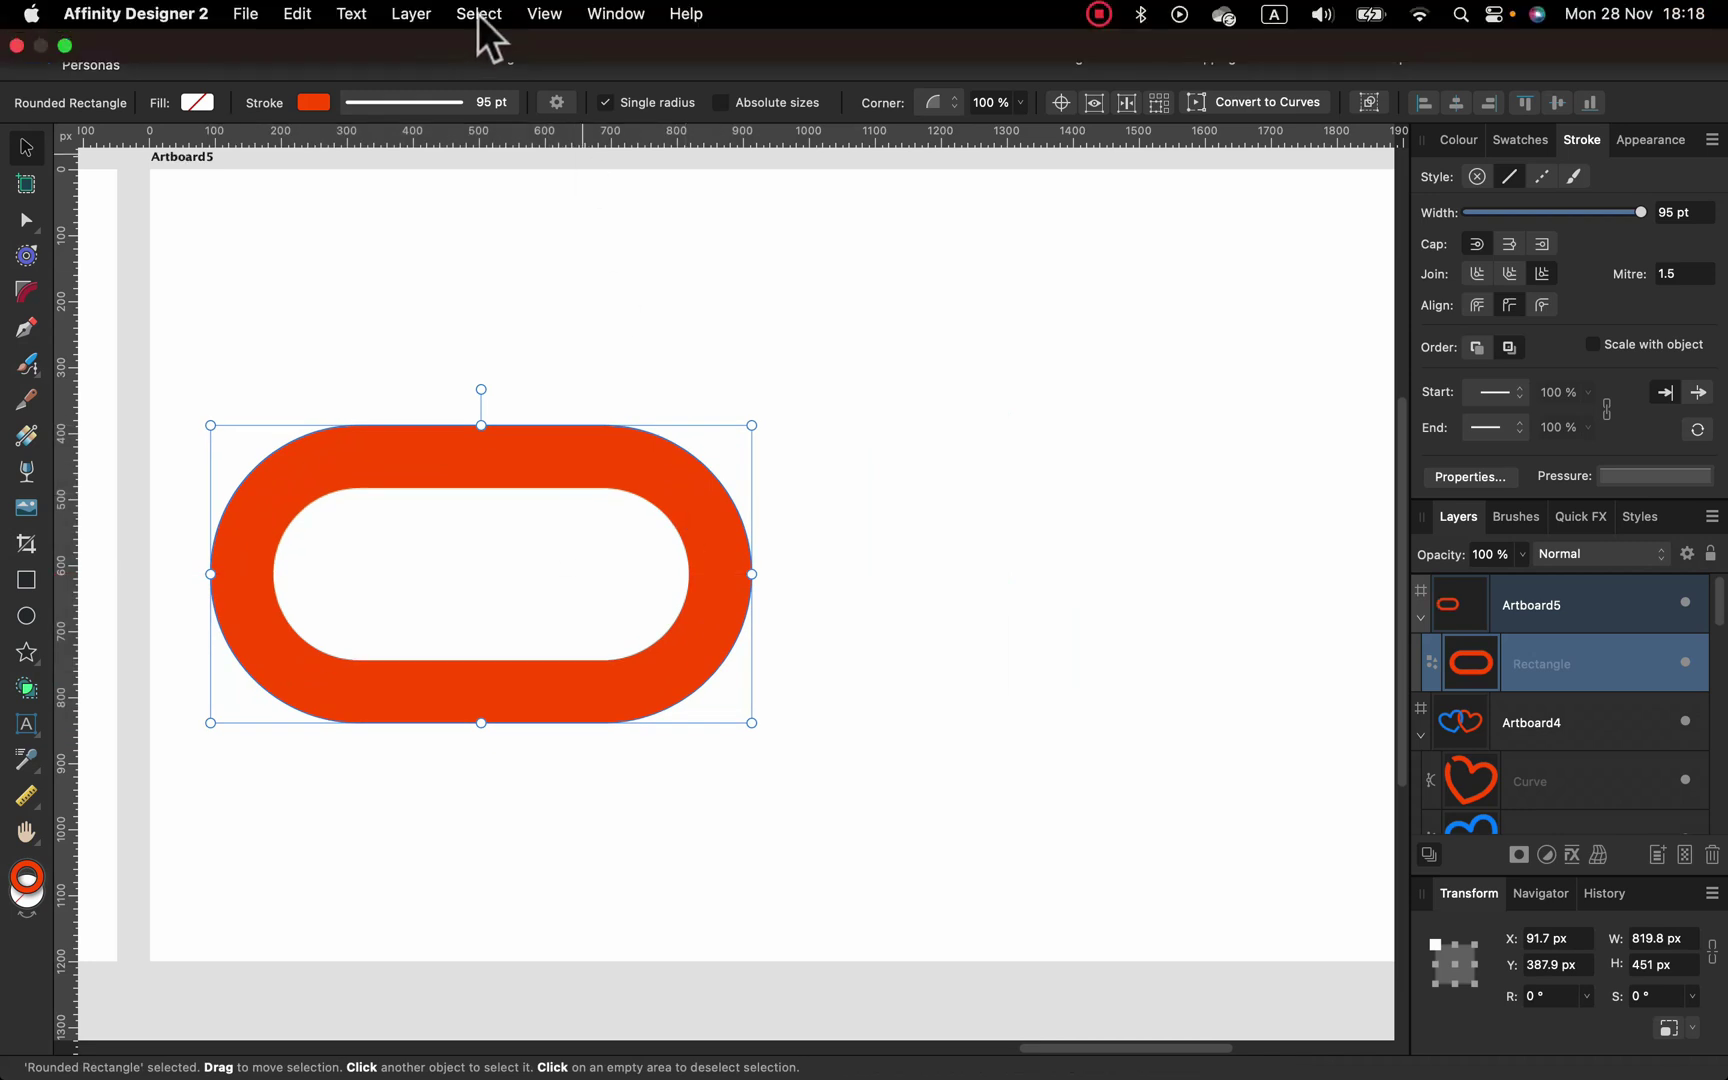
{"action": "left_click", "coordinate": [411, 14]}
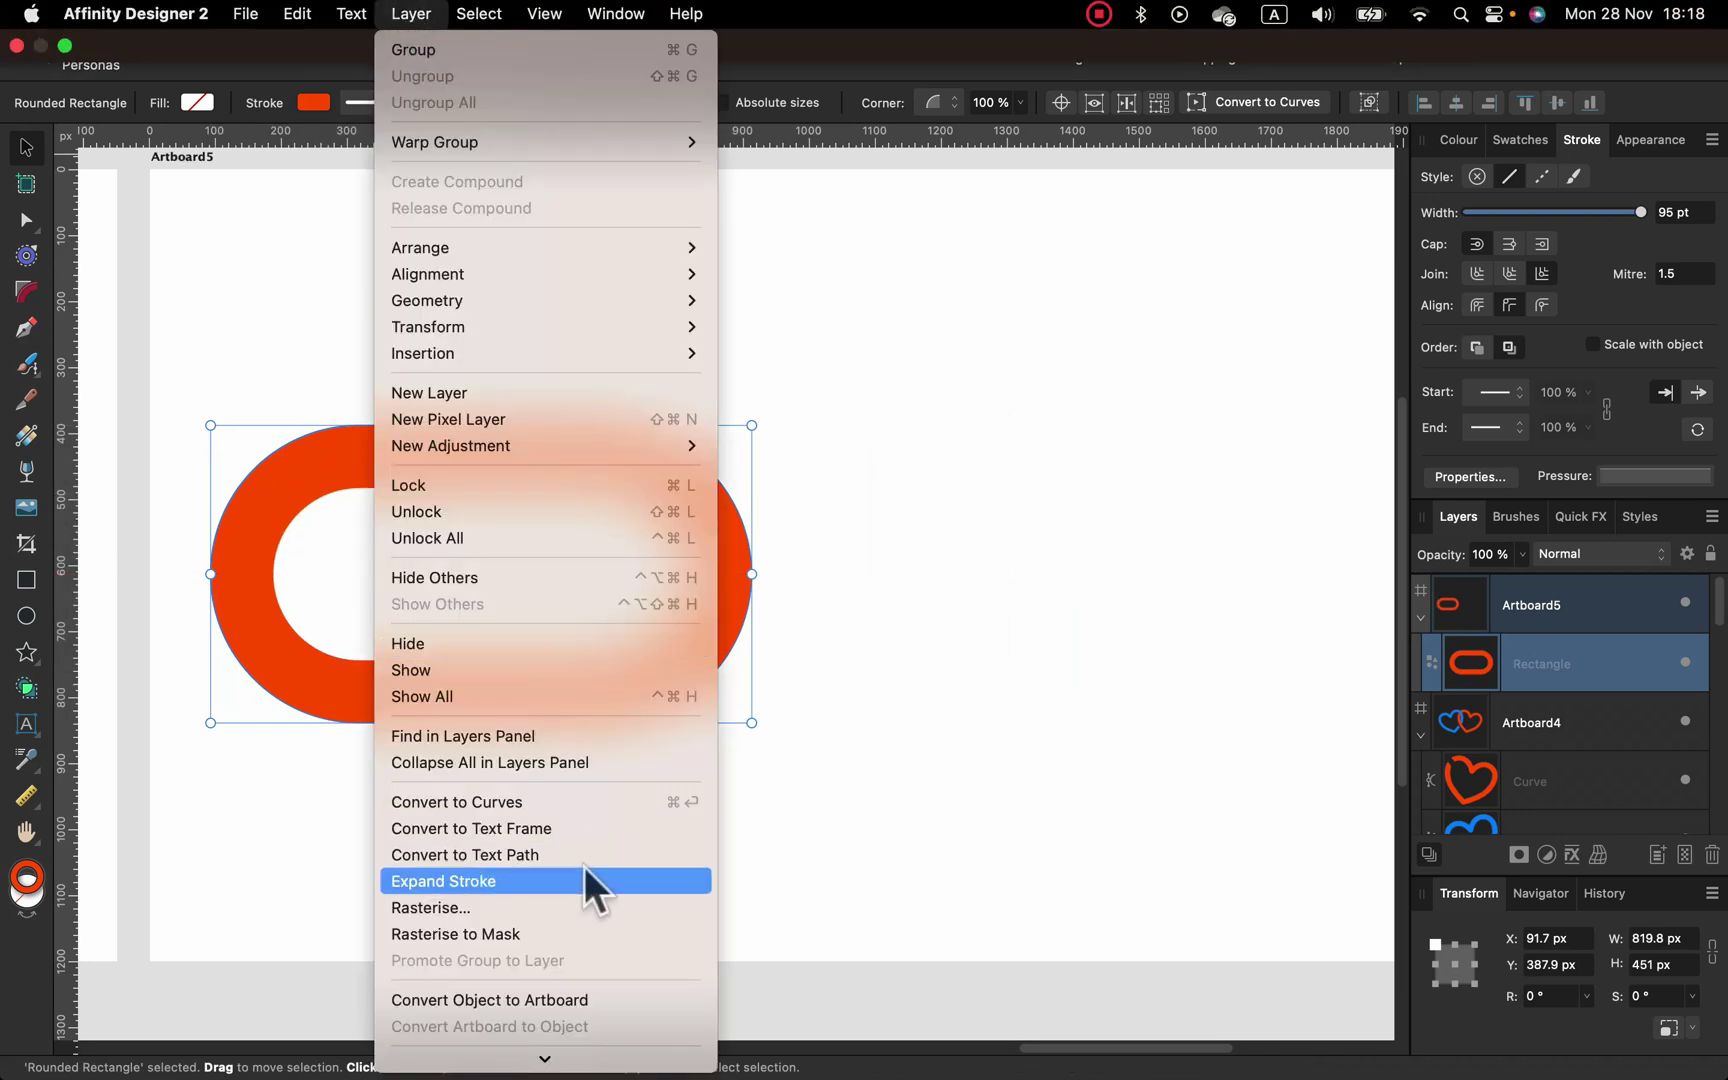
{"action": "left_click", "coordinate": [516, 886]}
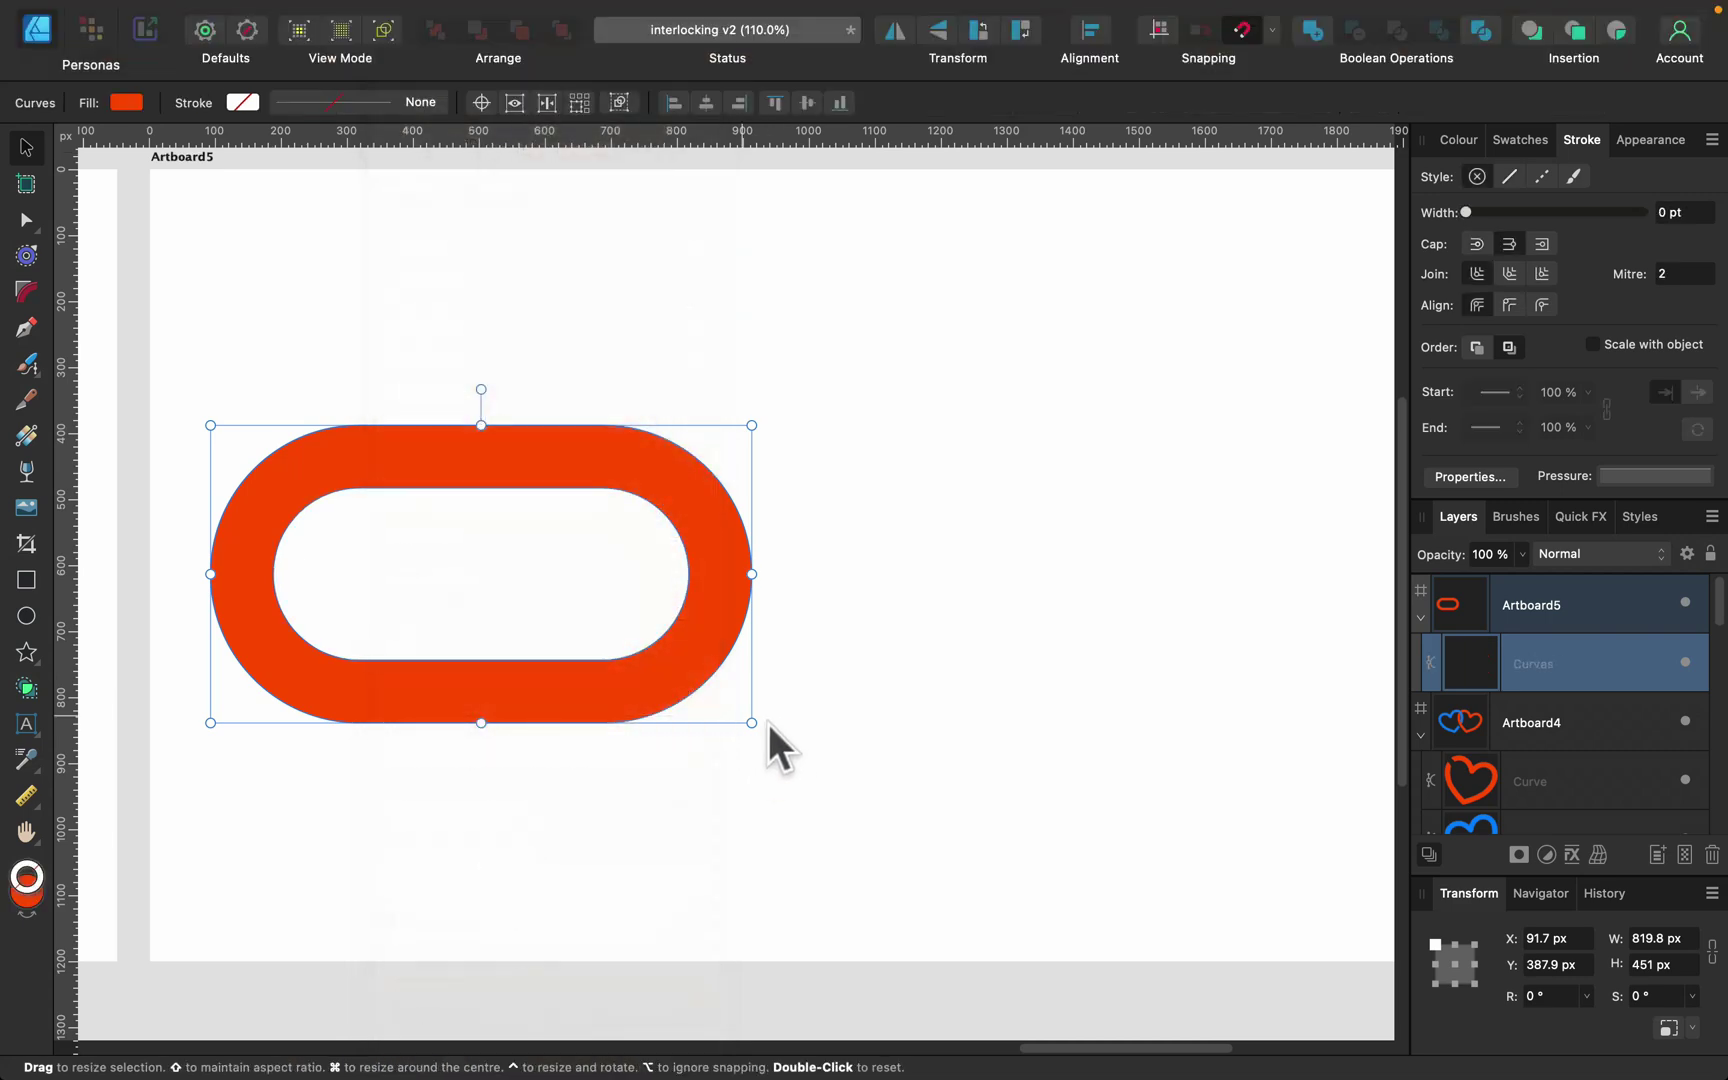
{"action": "left_click", "coordinate": [278, 272]}
Step: Duplicate the red rounded link twice to the right, offsetting each copy about 572 px so three links overlap
{"action": "left_click", "coordinate": [431, 470]}
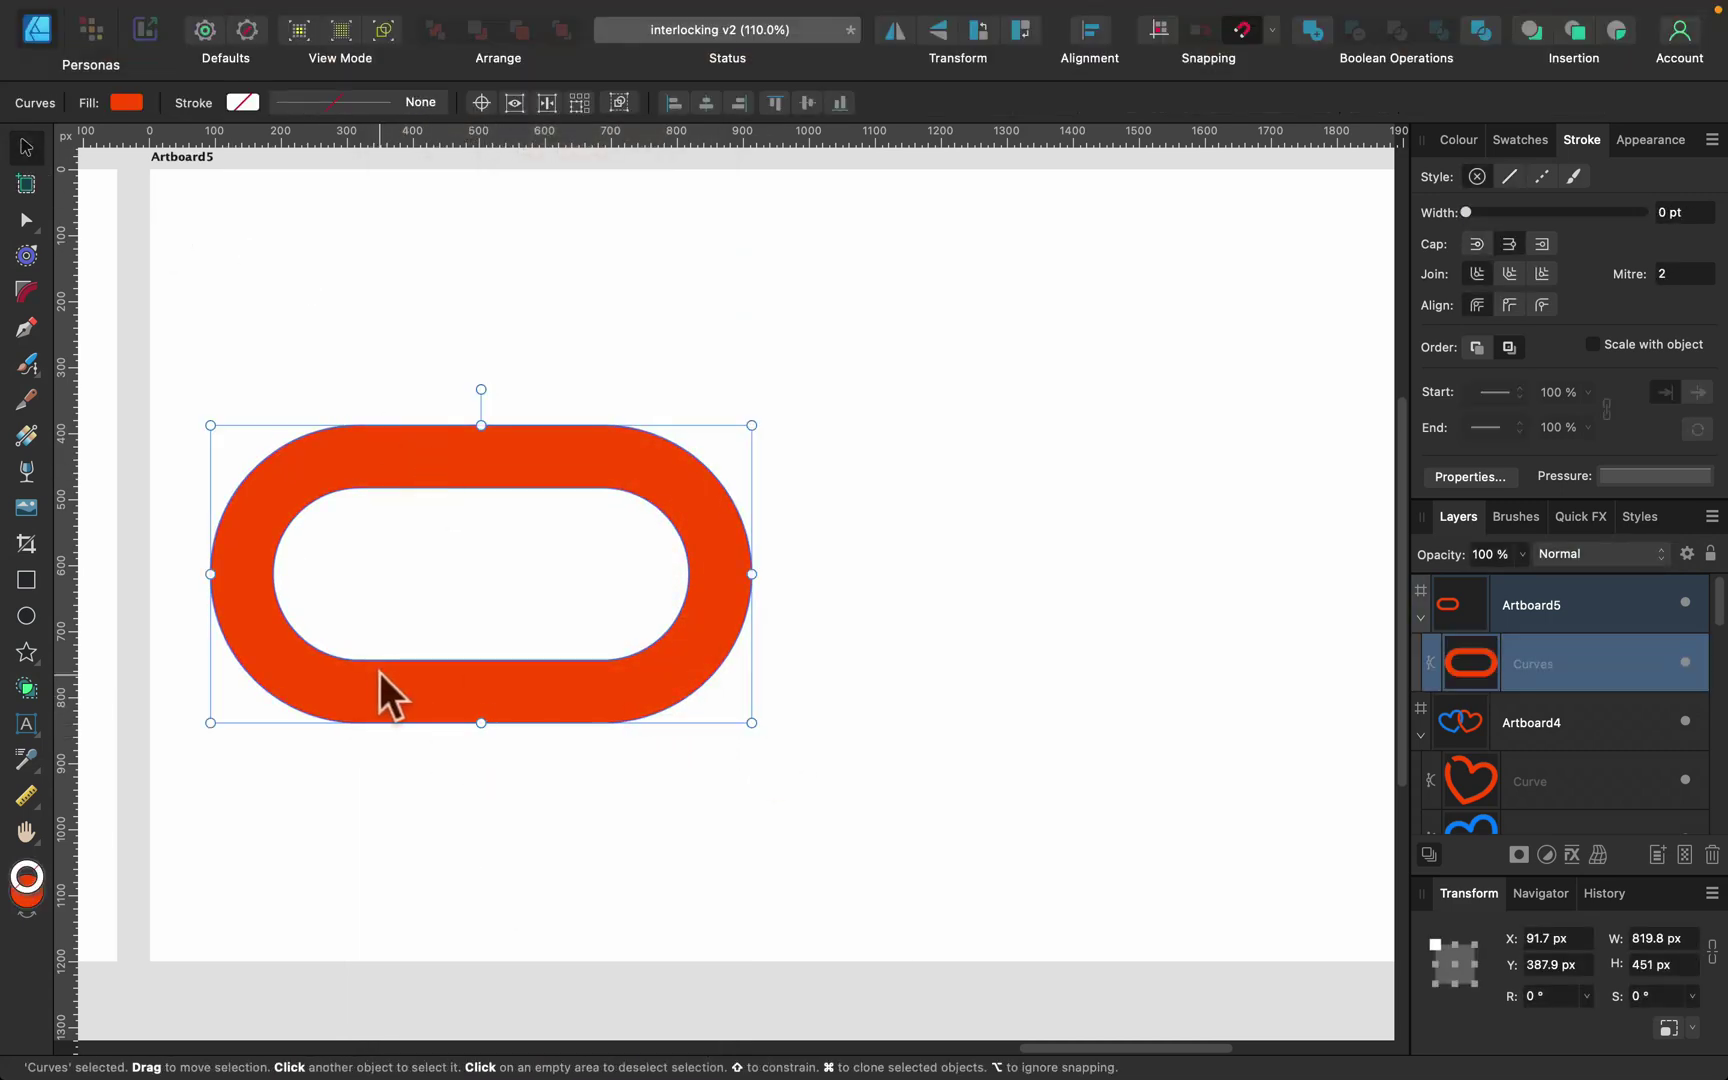
{"action": "mouse_move", "coordinate": [346, 684]}
{"action": "left_mouse_down"}
{"action": "mouse_move", "coordinate": [765, 688]}
{"action": "mouse_move", "coordinate": [721, 690]}
{"action": "left_mouse_up"}
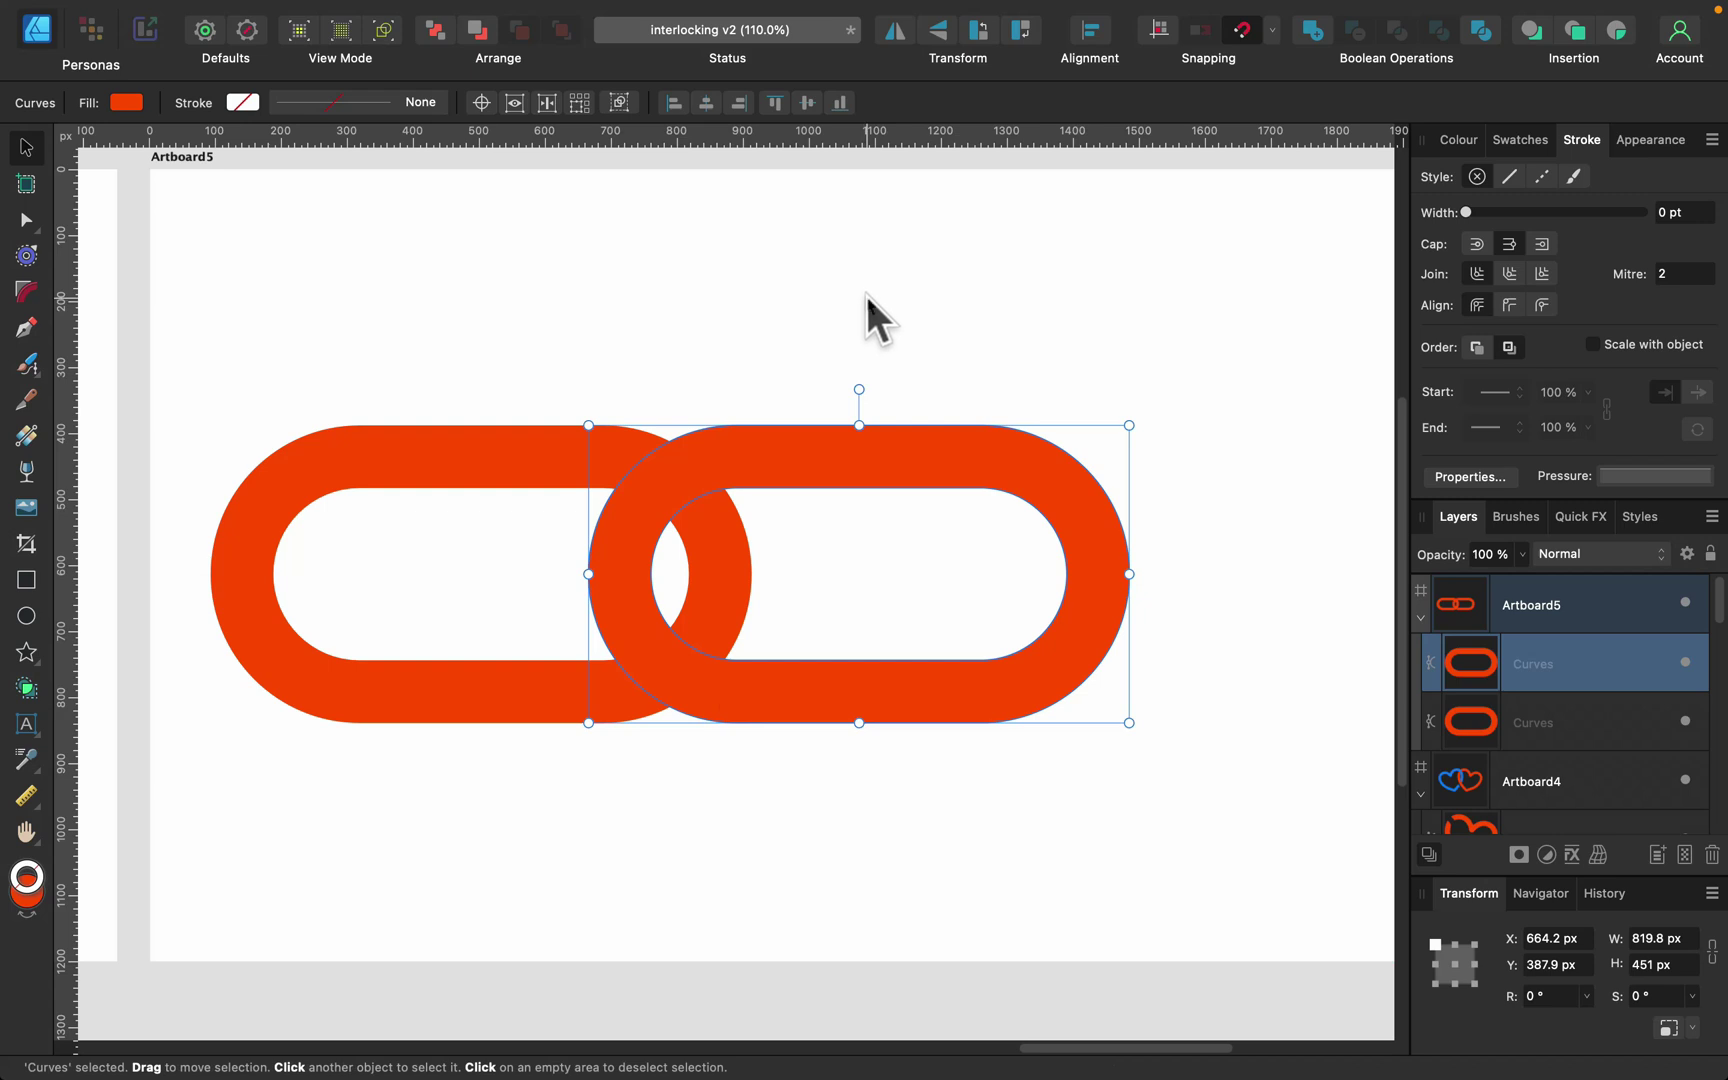
{"action": "key", "text": "super+j"}
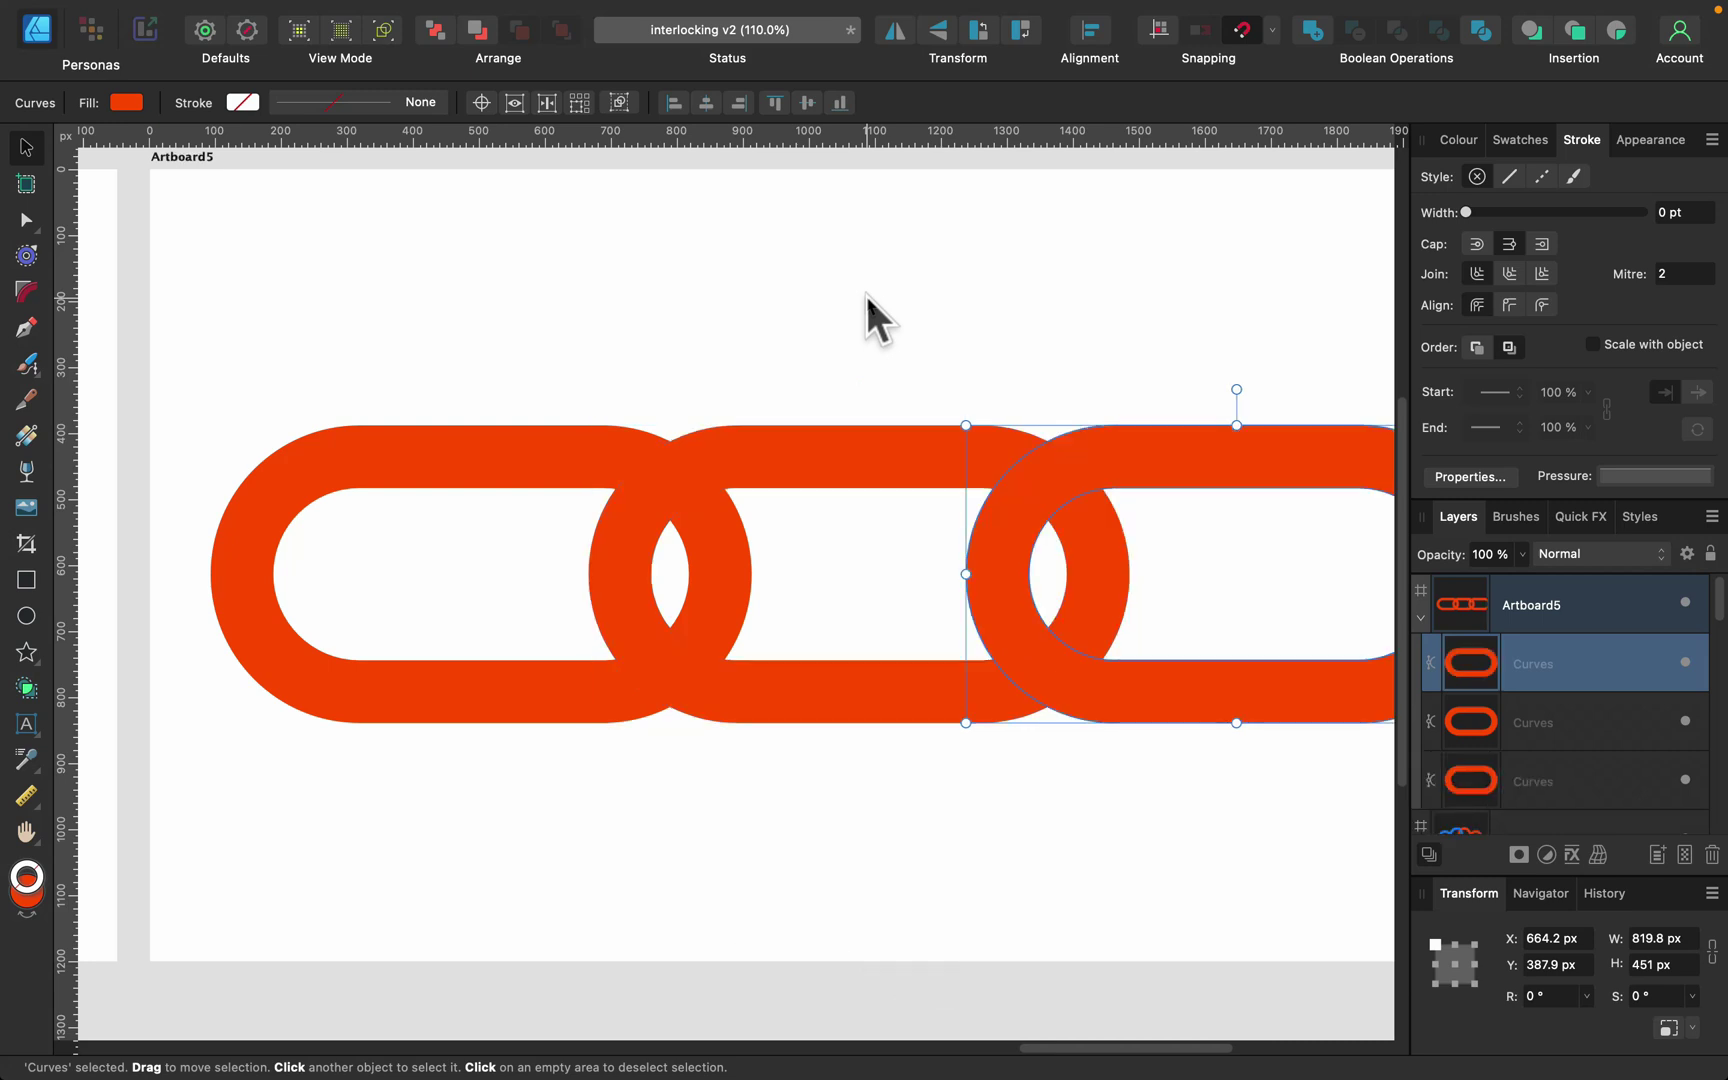
Step: Select all three links, scale them together to about 1710 × 392.5 px and position them at about X 105, Y 444 px
{"action": "left_click", "coordinate": [821, 450], "text": "shift"}
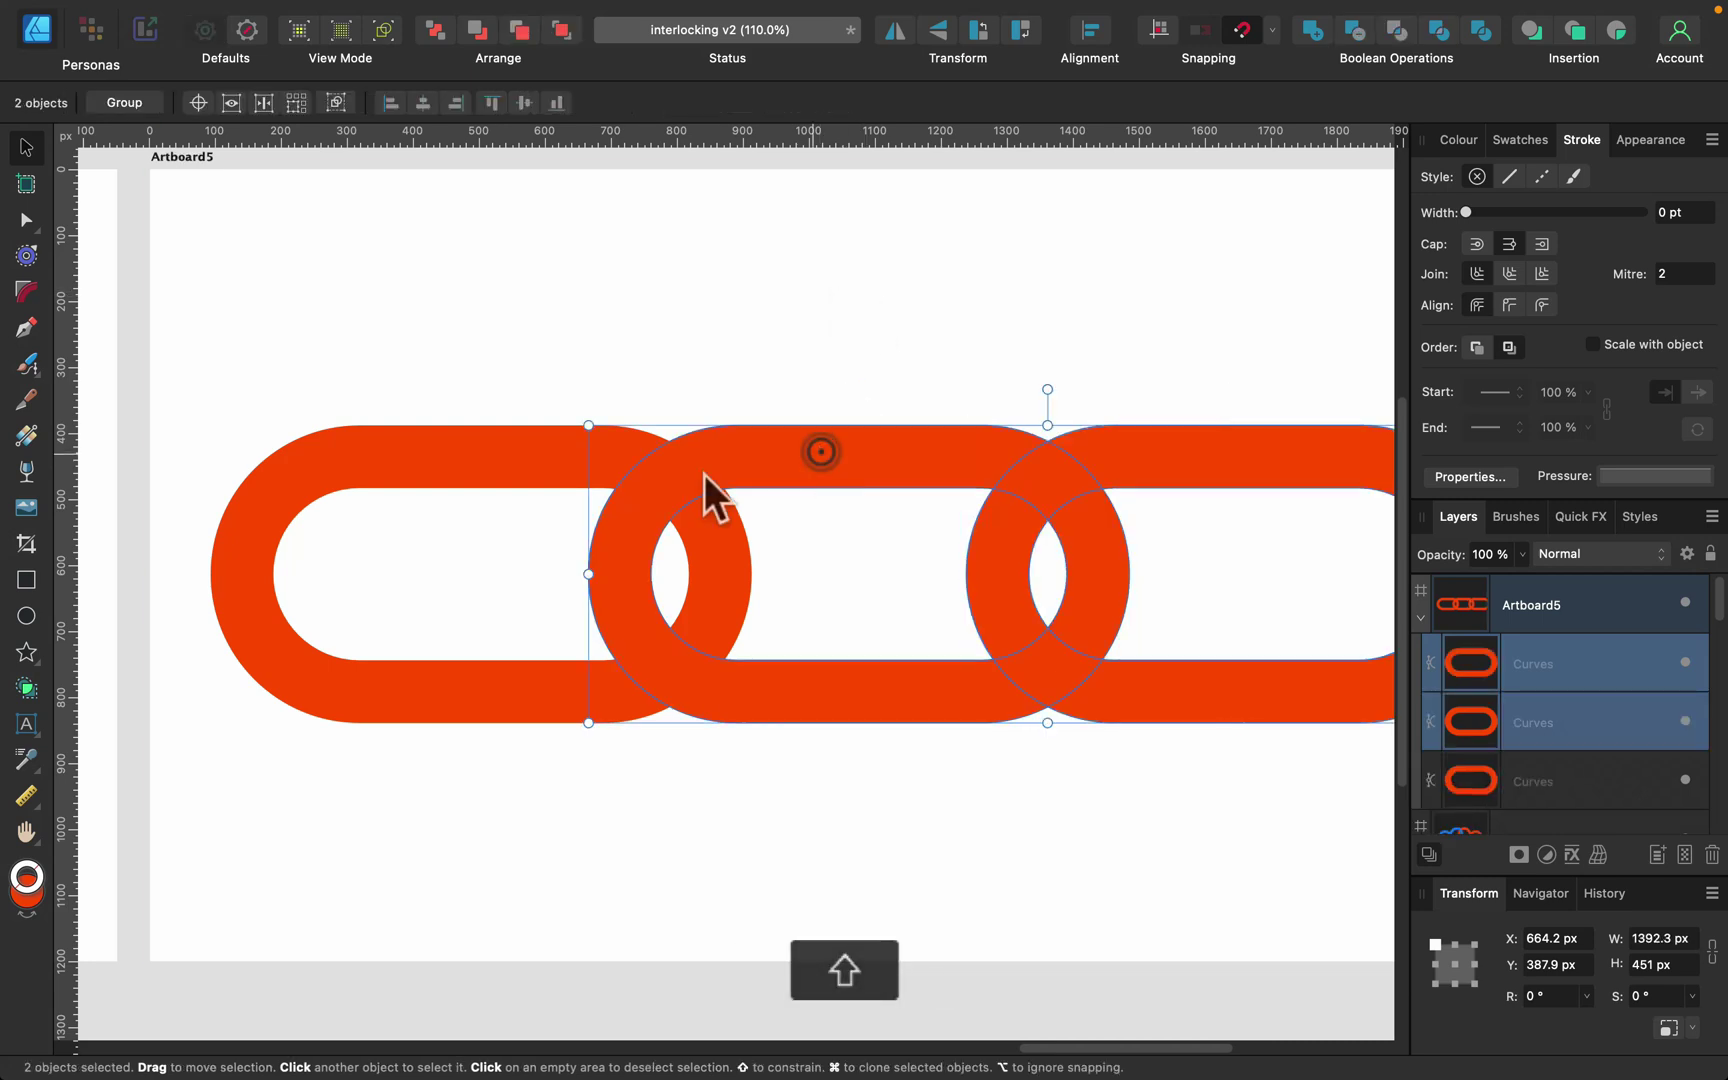
{"action": "left_click", "coordinate": [494, 450], "text": "shift"}
{"action": "left_click_drag", "start_coordinate": [1082, 682], "coordinate": [1057, 657]}
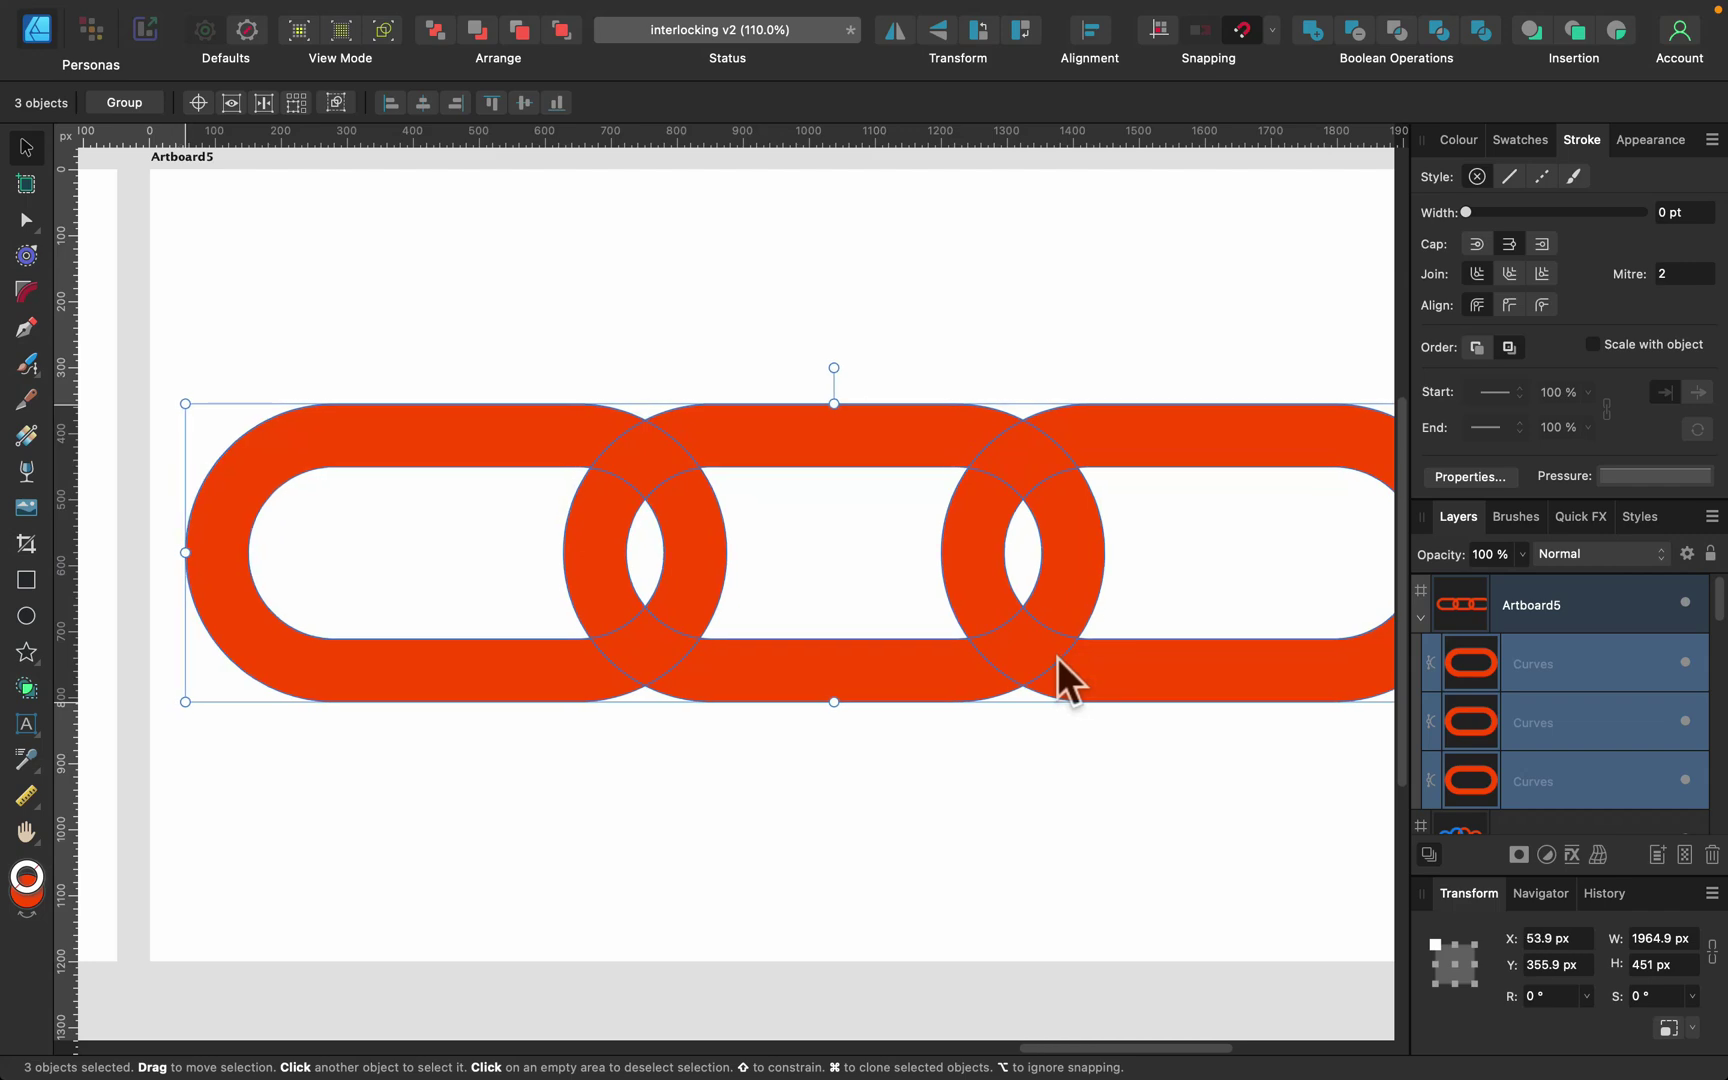
{"action": "scroll", "coordinate": [1057, 657], "scroll_direction": "up", "scroll_amount": 2}
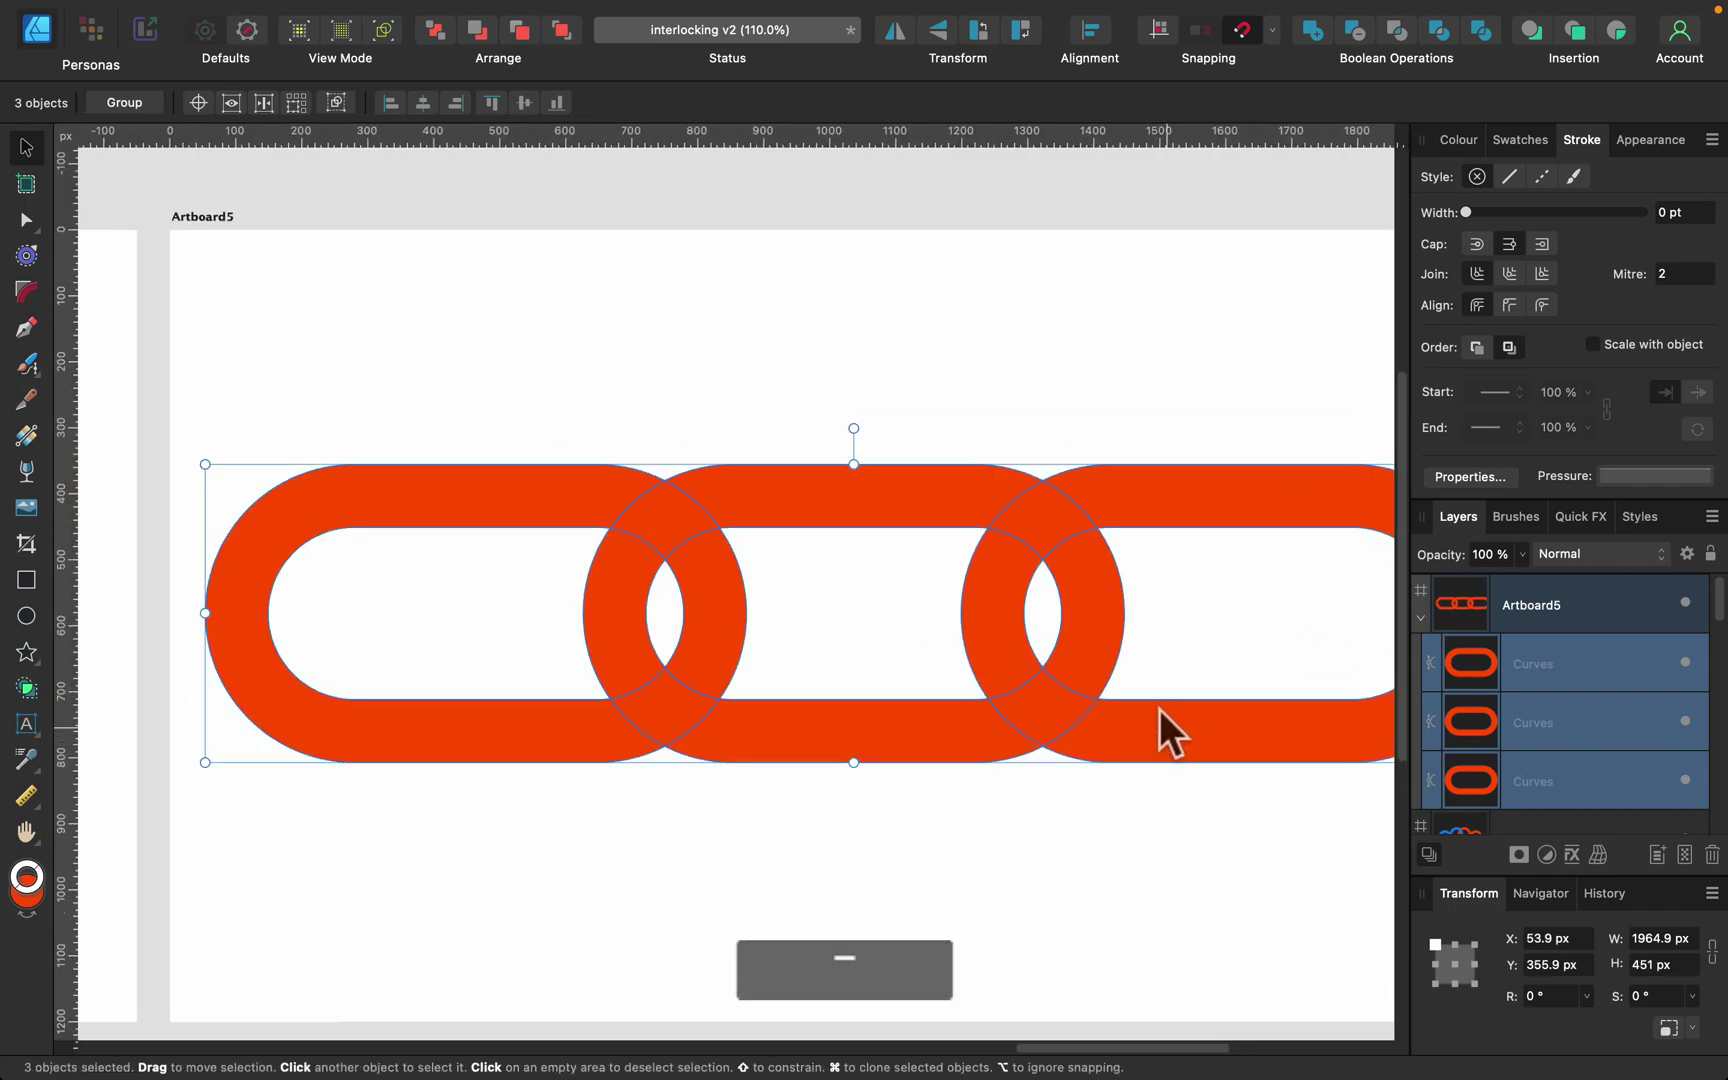
{"action": "left_click_drag", "start_coordinate": [205, 762], "coordinate": [368, 720]}
{"action": "left_click_drag", "start_coordinate": [1183, 685], "coordinate": [1042, 741]}
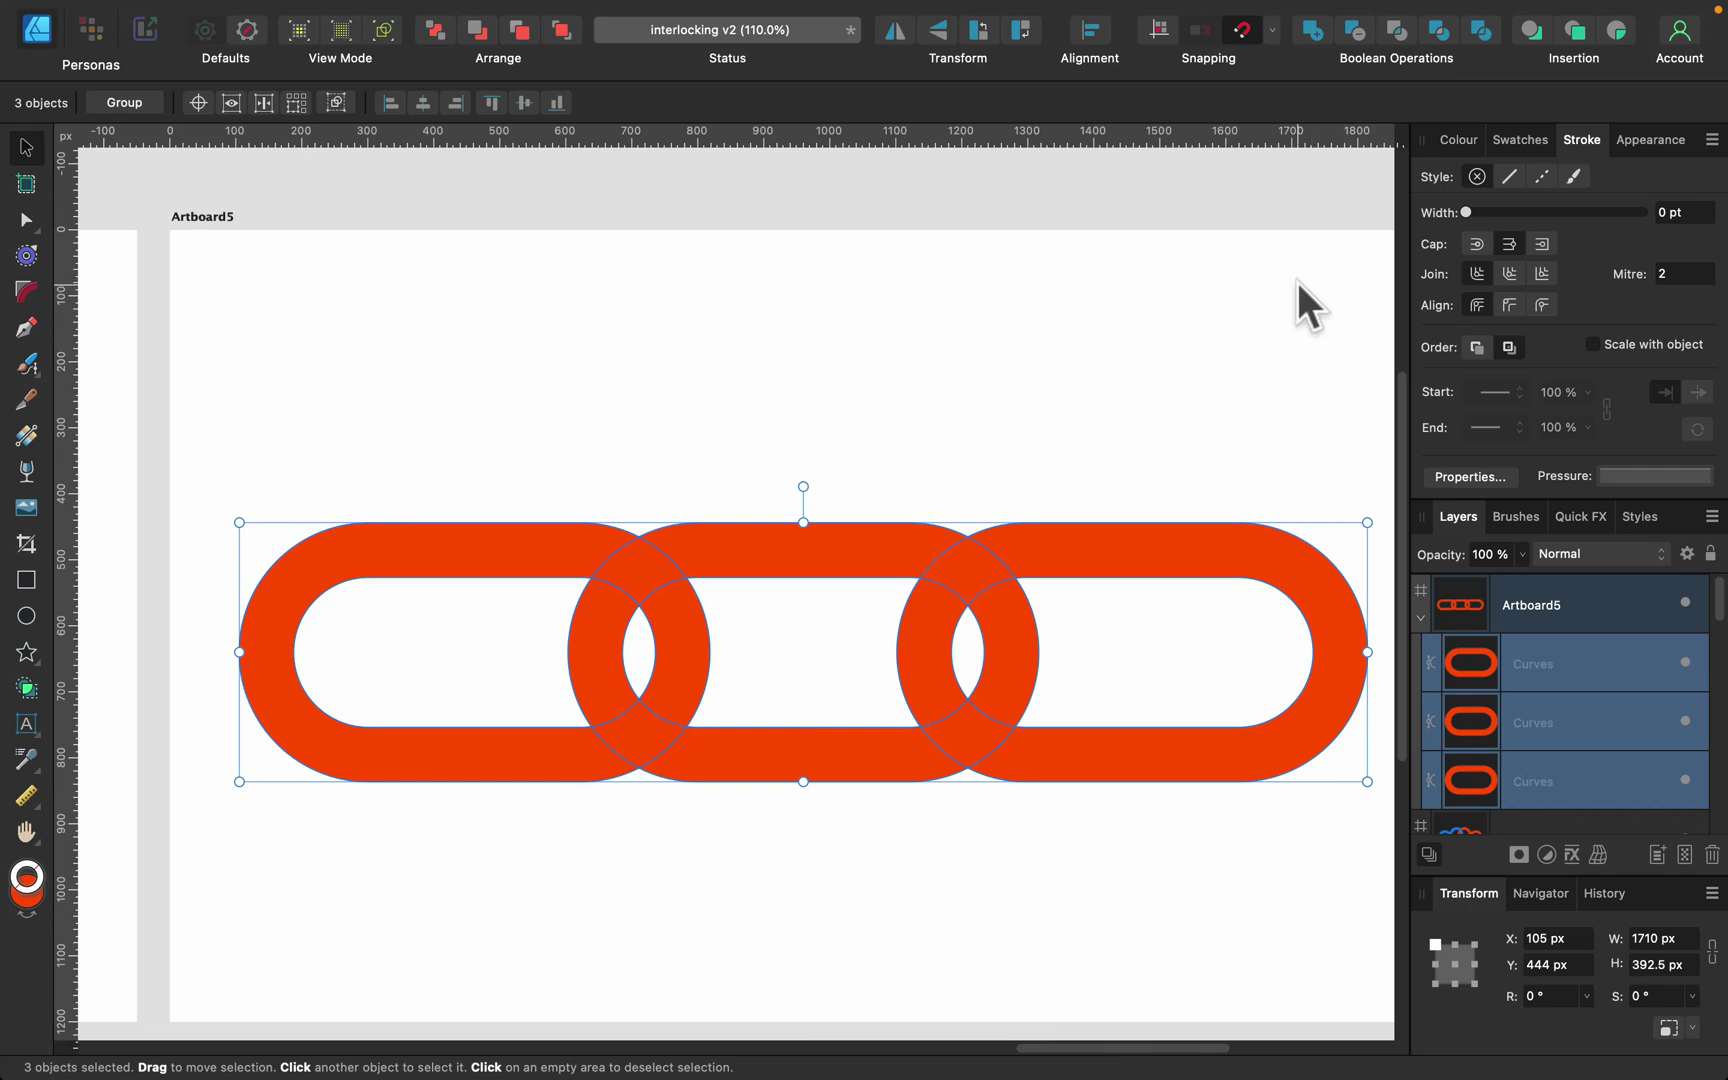
Step: Give the three links a black stroke 19 pt wide, aligned to the outside
{"action": "mouse_move", "coordinate": [1472, 213]}
{"action": "left_mouse_down"}
{"action": "mouse_move", "coordinate": [1511, 212]}
{"action": "mouse_move", "coordinate": [1423, 213]}
{"action": "mouse_move", "coordinate": [1582, 212]}
{"action": "left_mouse_up"}
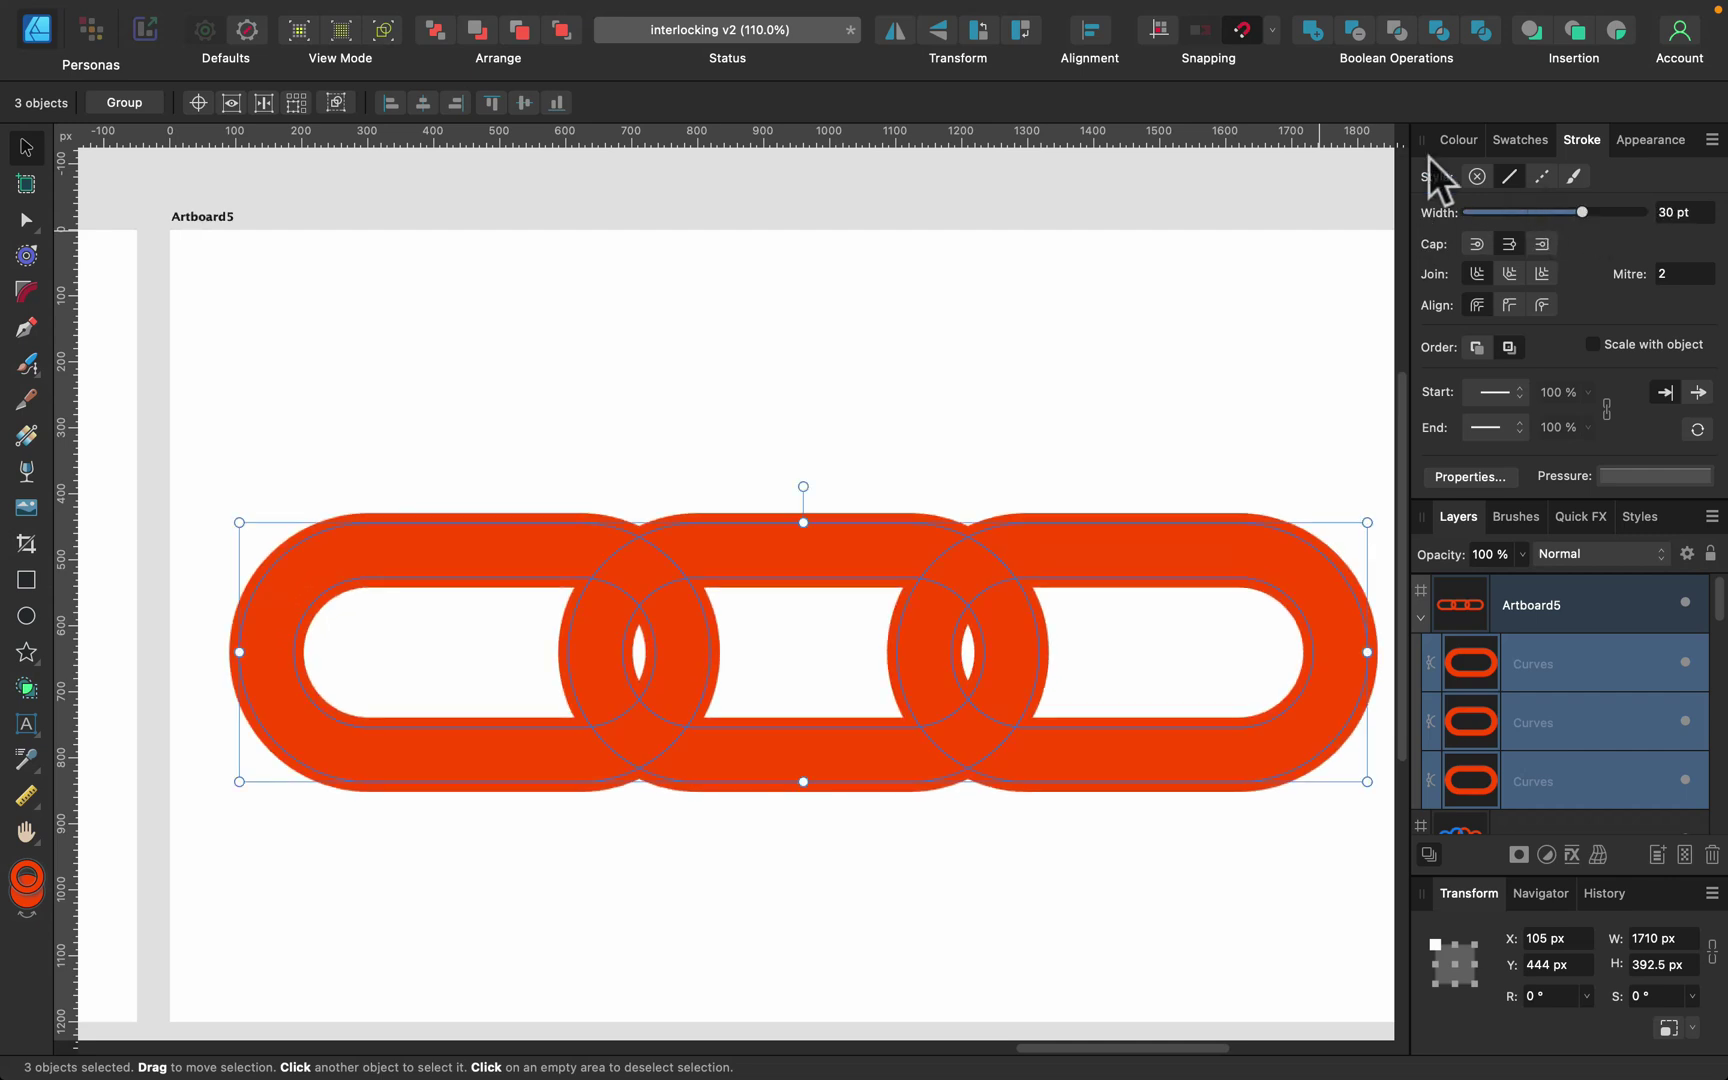
{"action": "left_click", "coordinate": [1456, 140]}
{"action": "left_click", "coordinate": [1510, 178]}
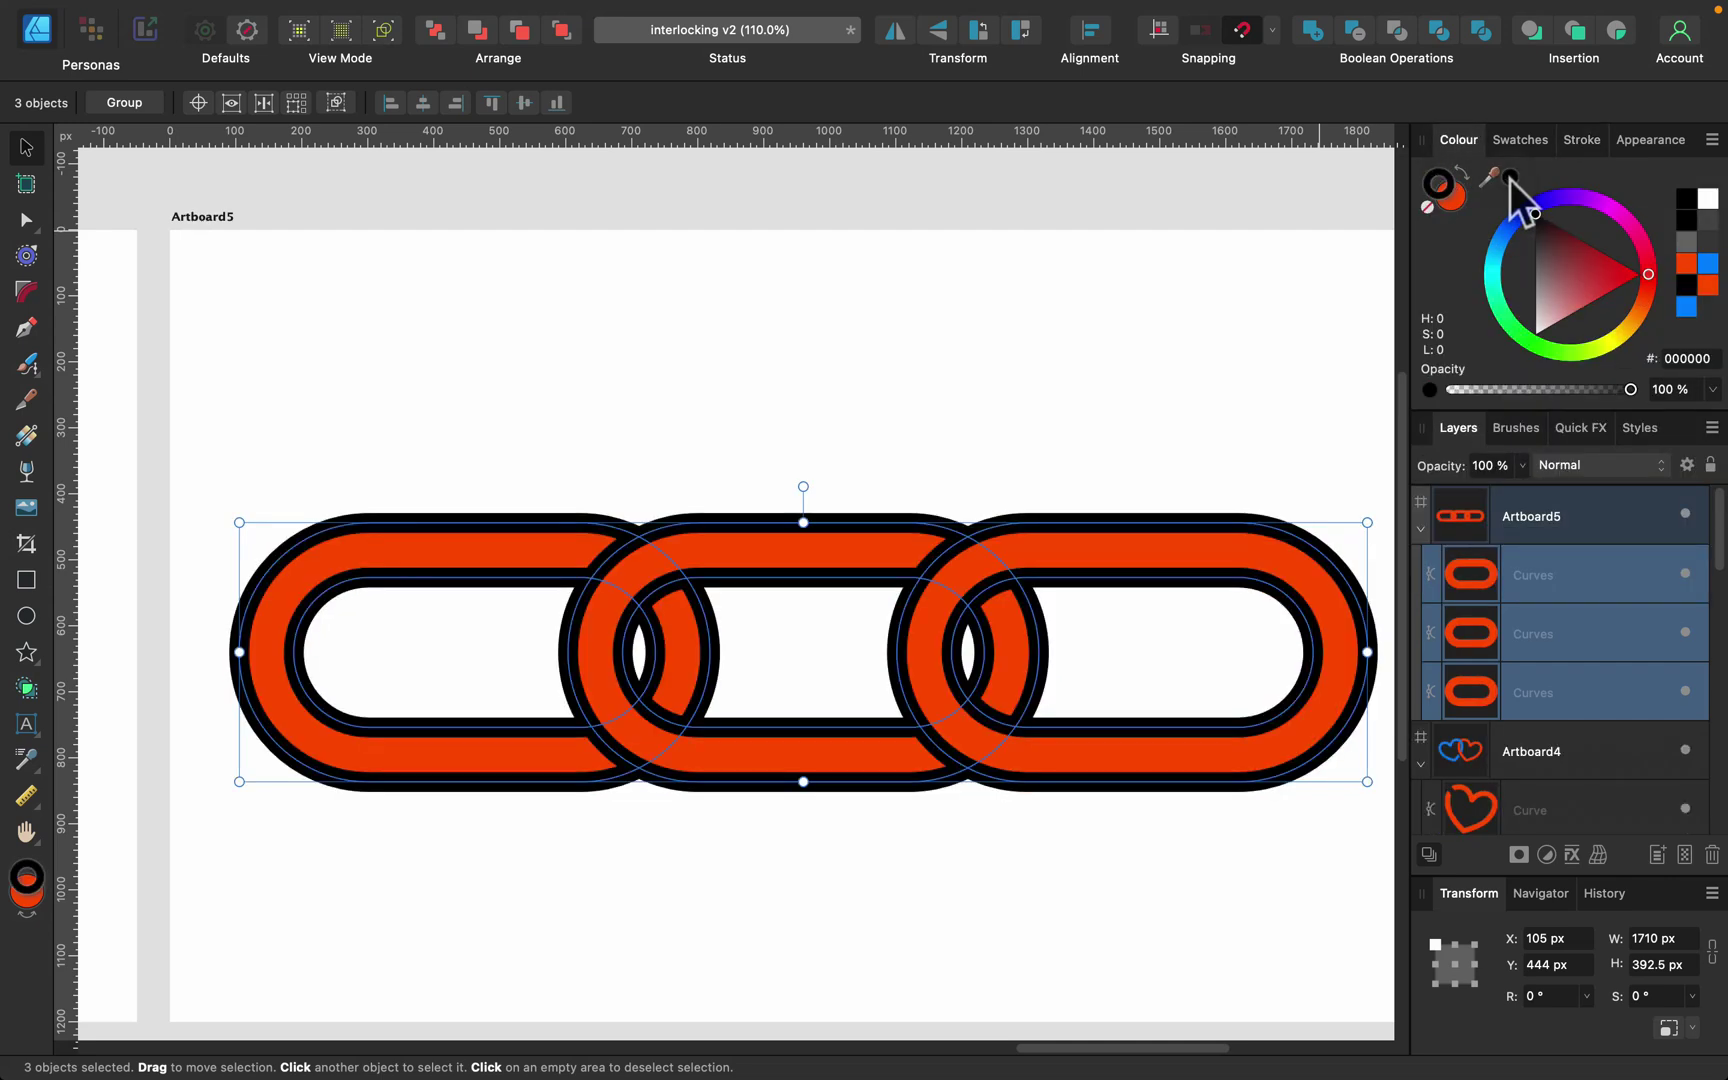
{"action": "left_click", "coordinate": [1581, 141]}
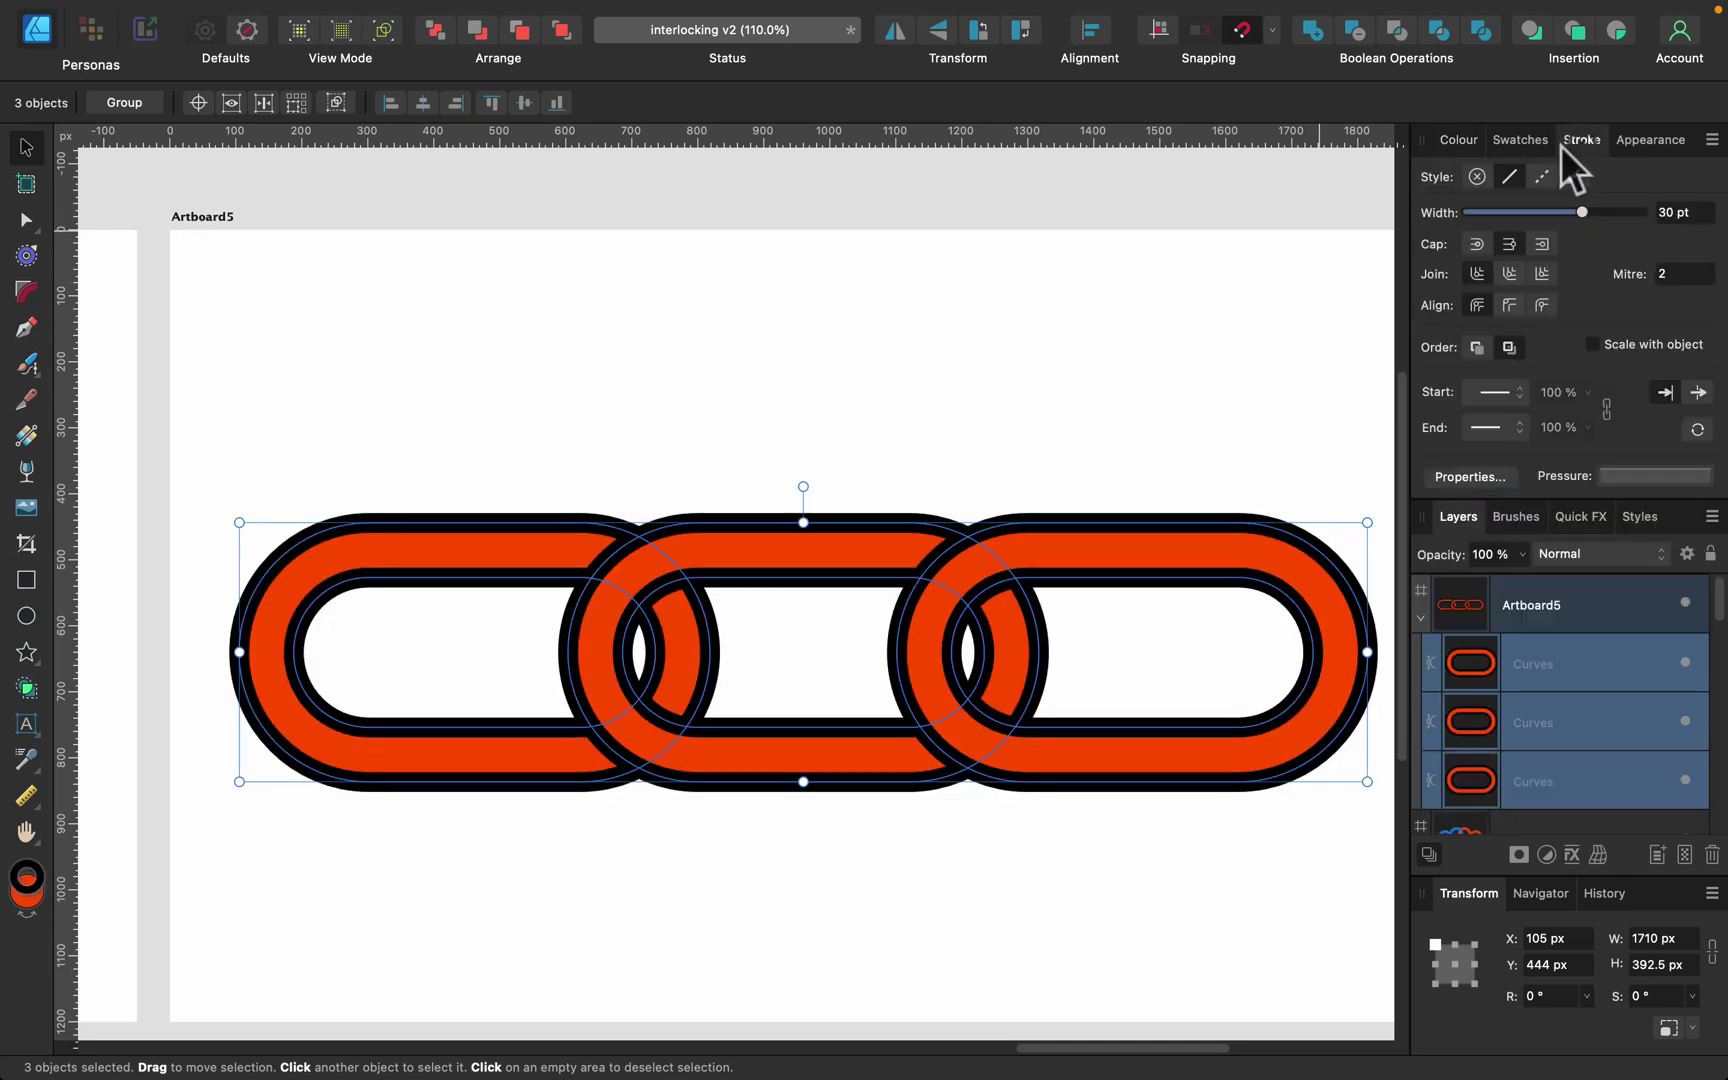
{"action": "left_click", "coordinate": [1541, 305]}
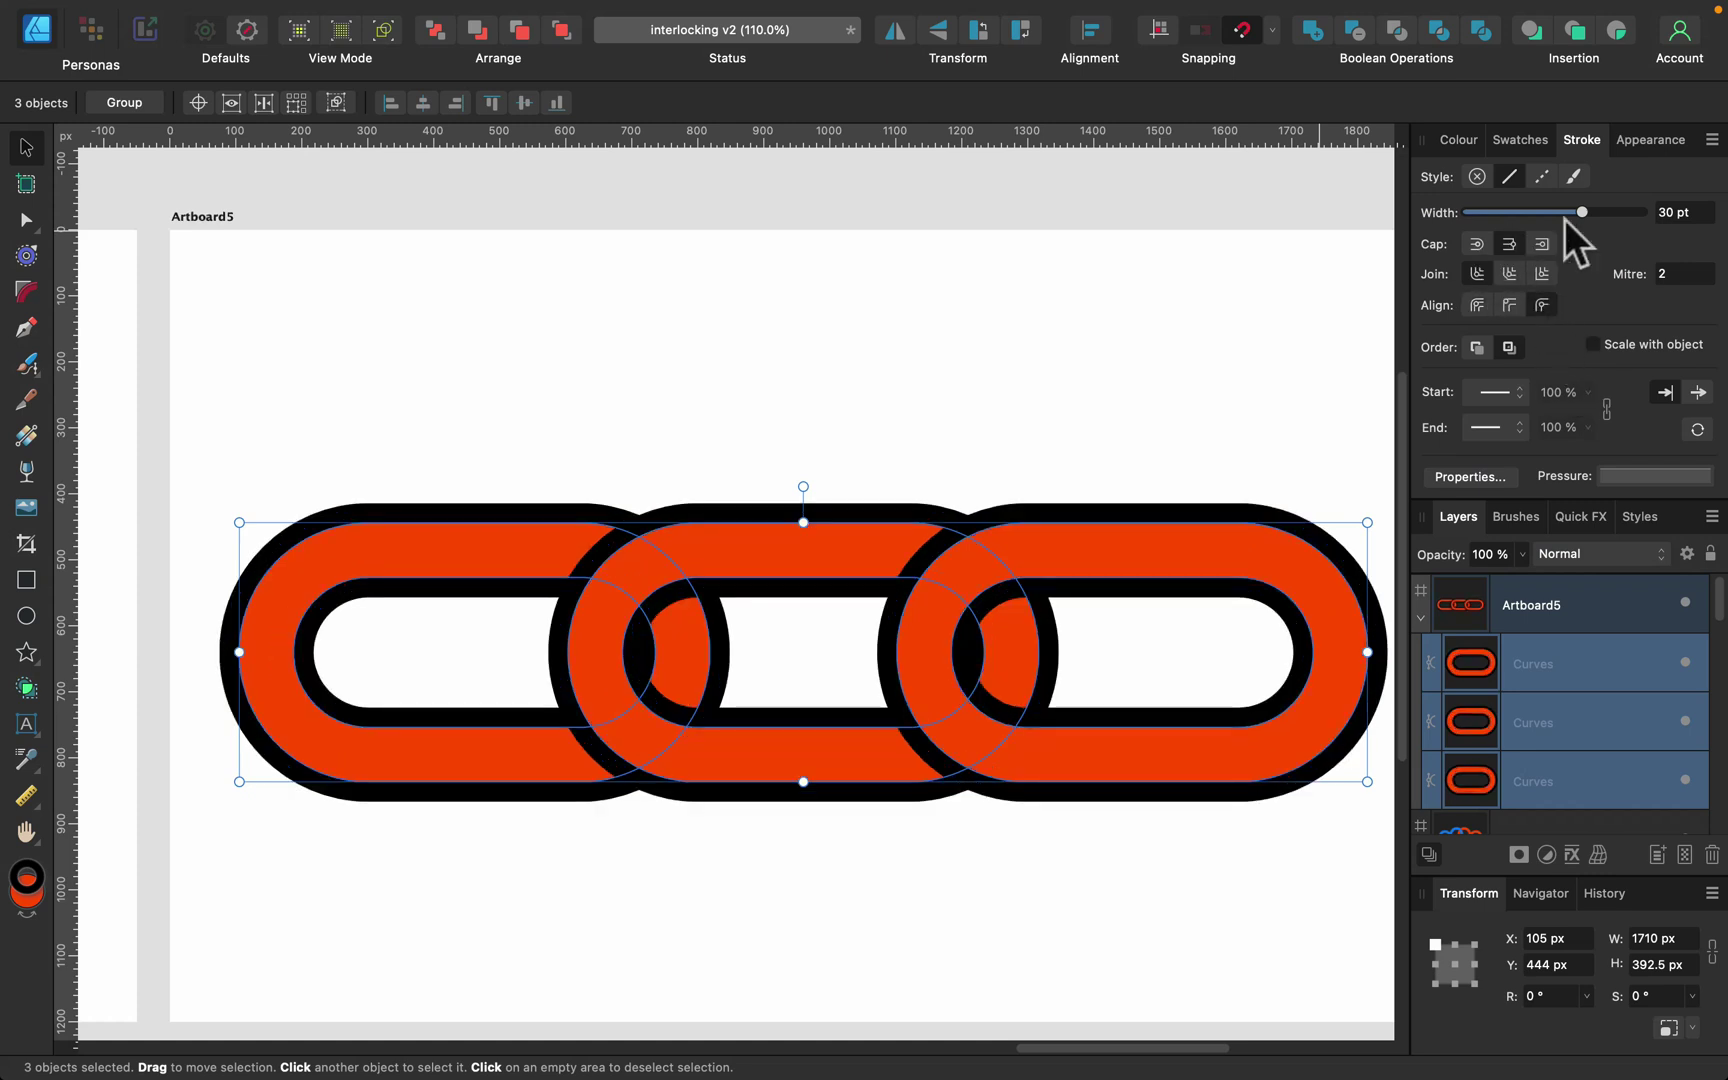
{"action": "left_click_drag", "start_coordinate": [1584, 209], "coordinate": [1563, 211]}
{"action": "left_click", "coordinate": [1250, 316]}
Step: Expand the black stroke of each of the three links into separate curves
{"action": "left_click", "coordinate": [1135, 545]}
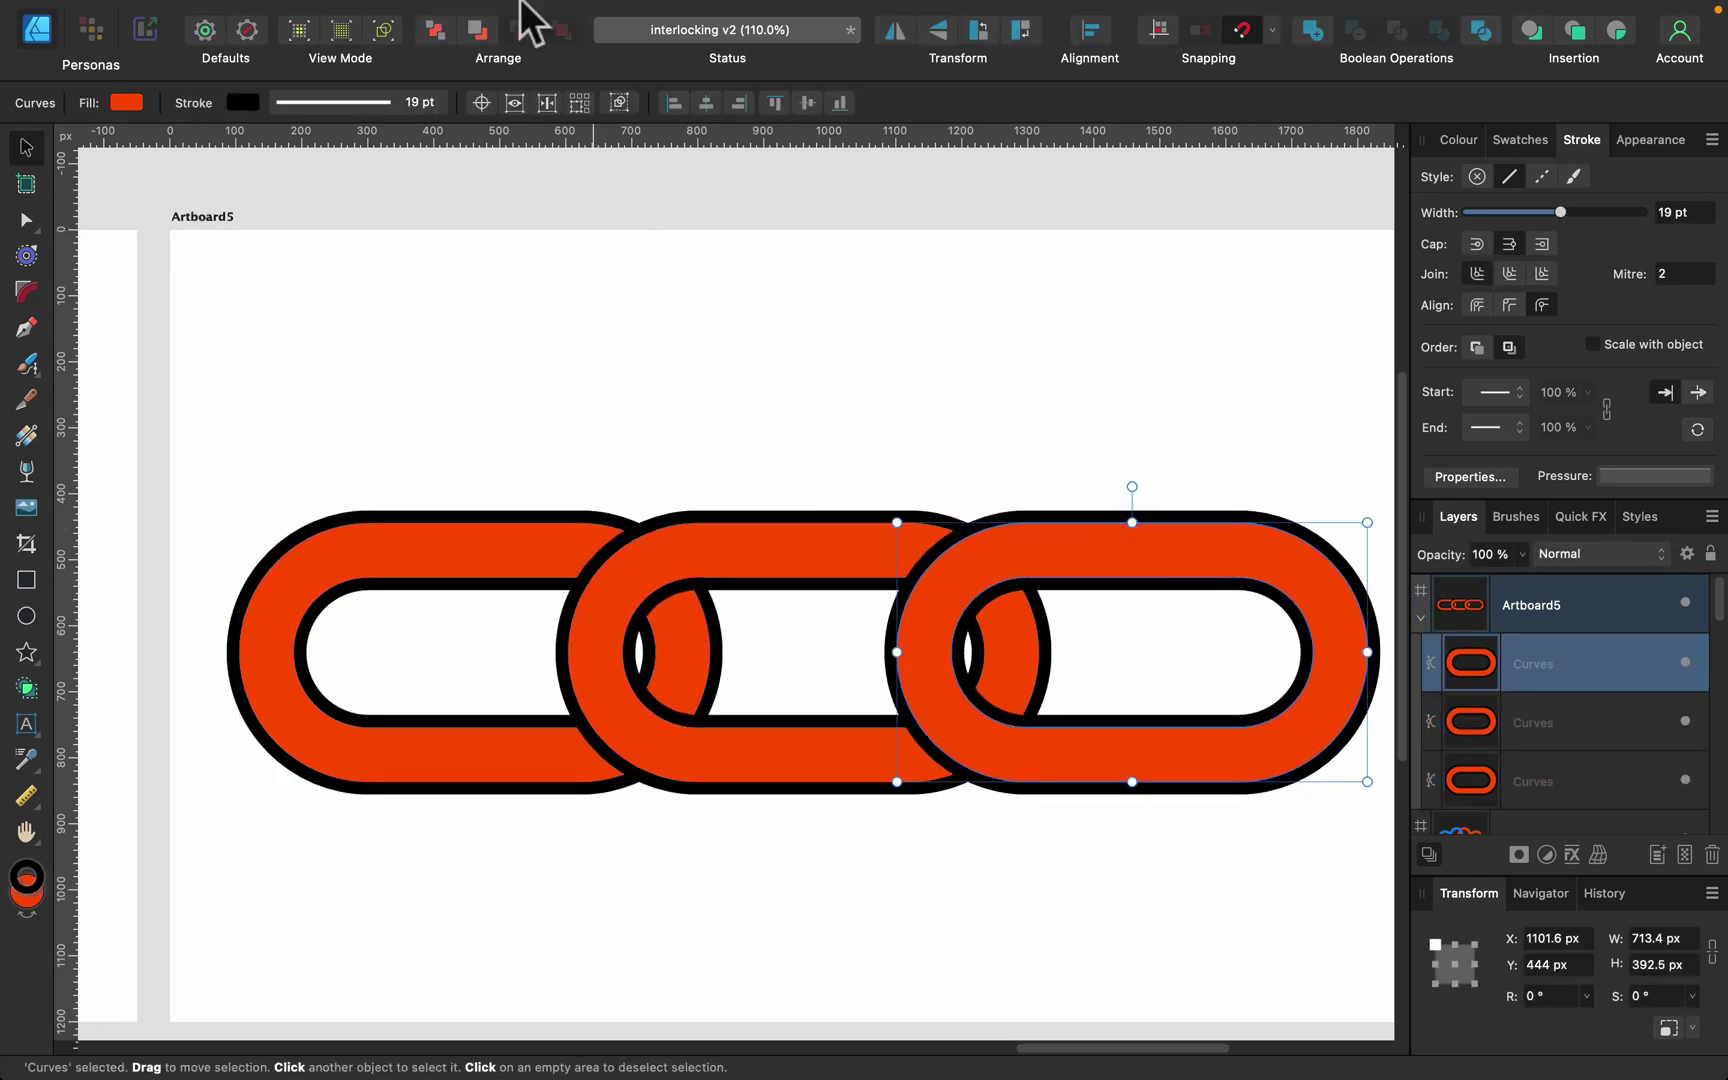
{"action": "mouse_move", "coordinate": [522, 18]}
{"action": "left_click", "coordinate": [412, 14]}
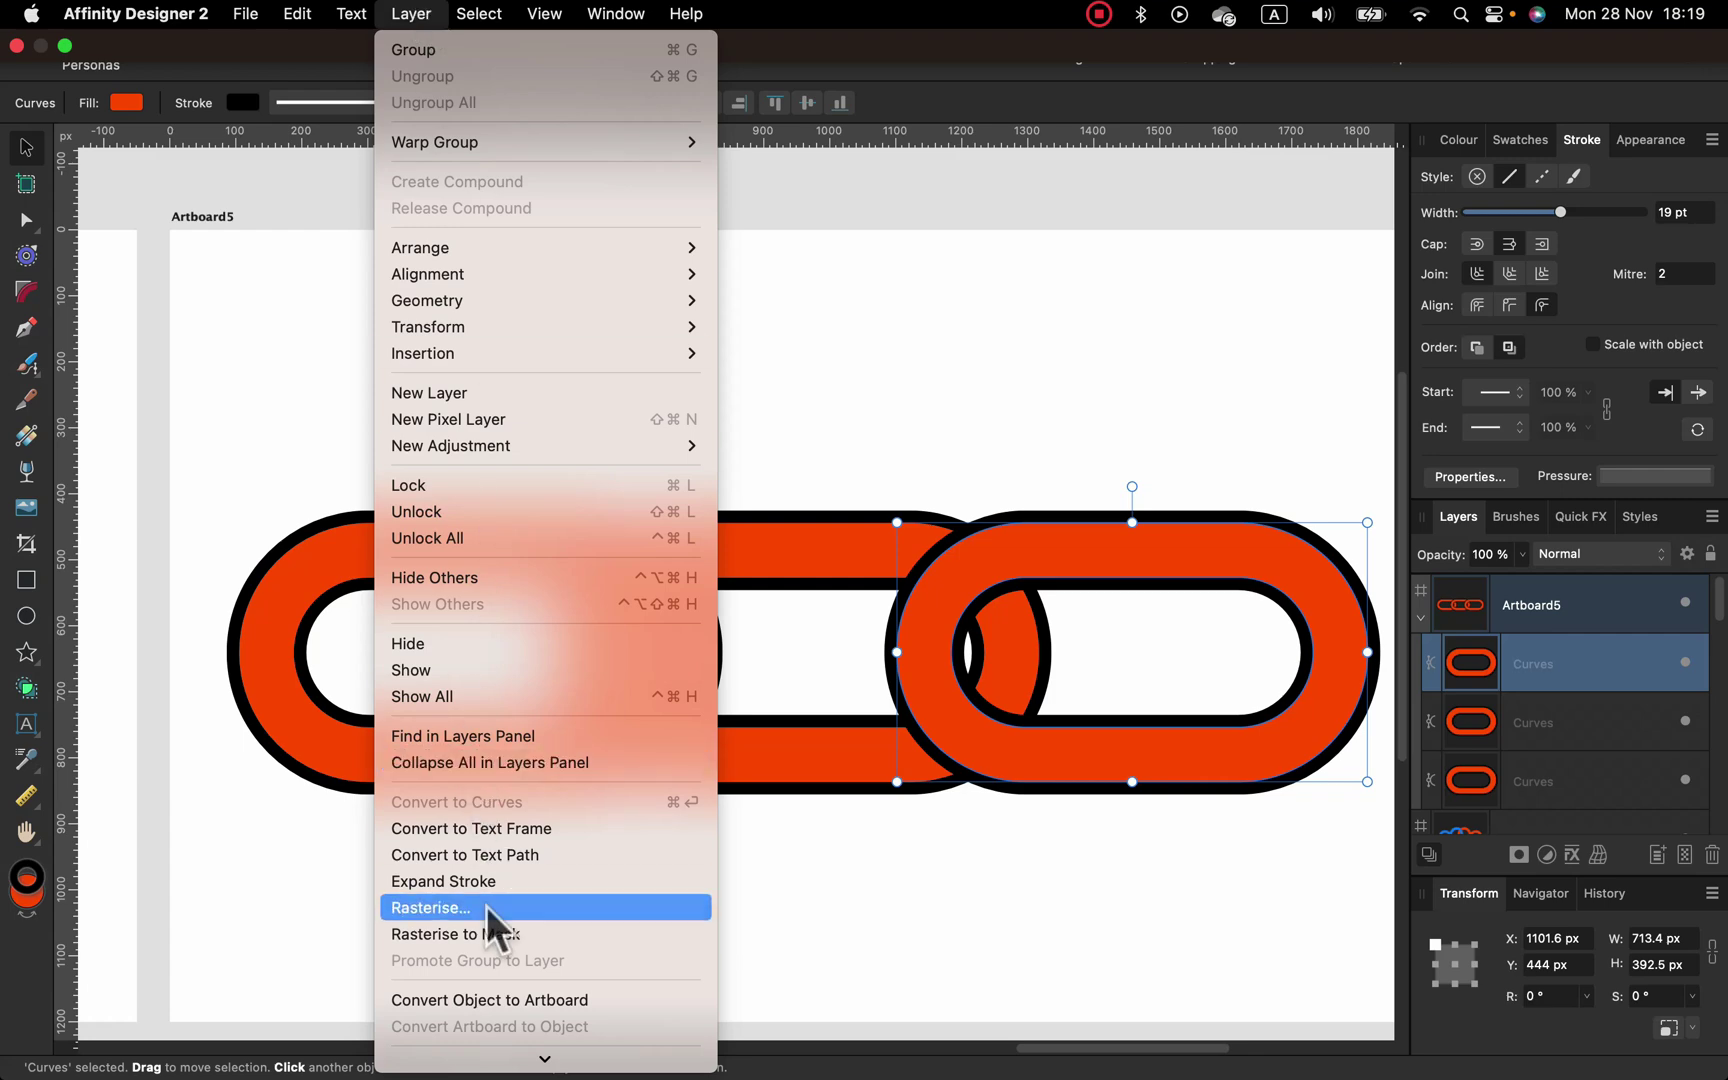
{"action": "left_click", "coordinate": [548, 882]}
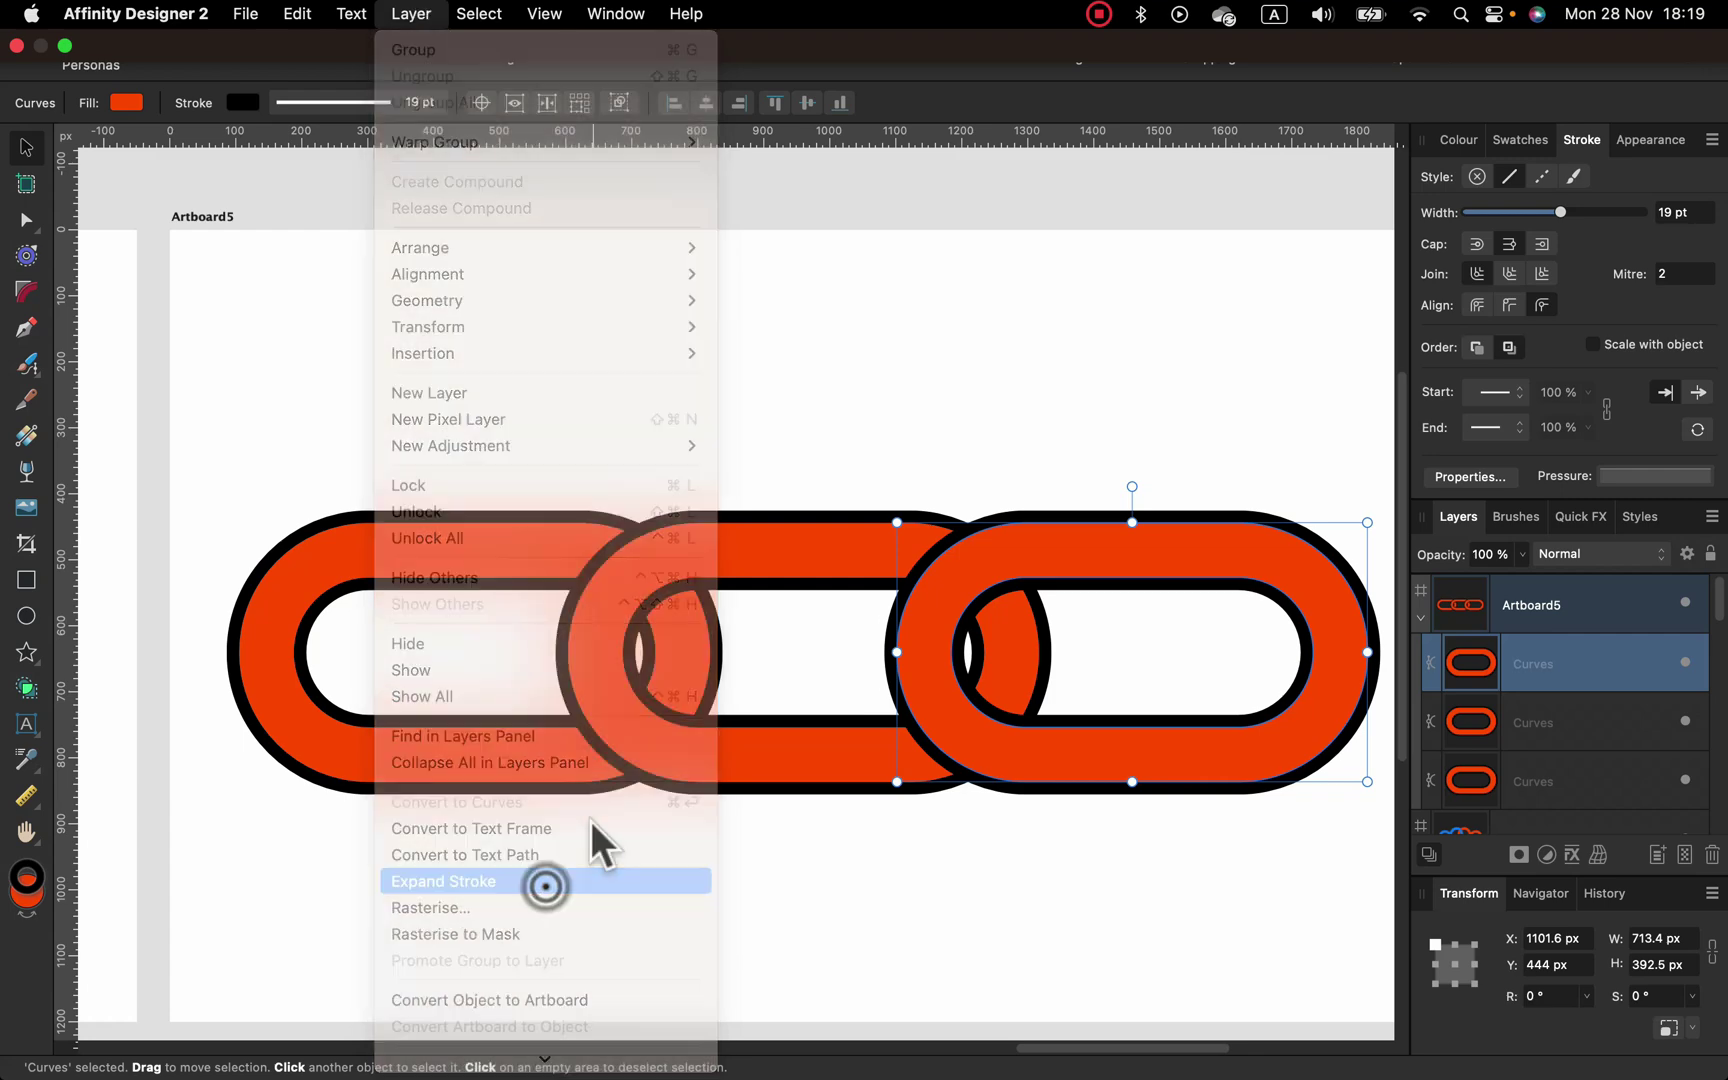
{"action": "left_click", "coordinate": [764, 590]}
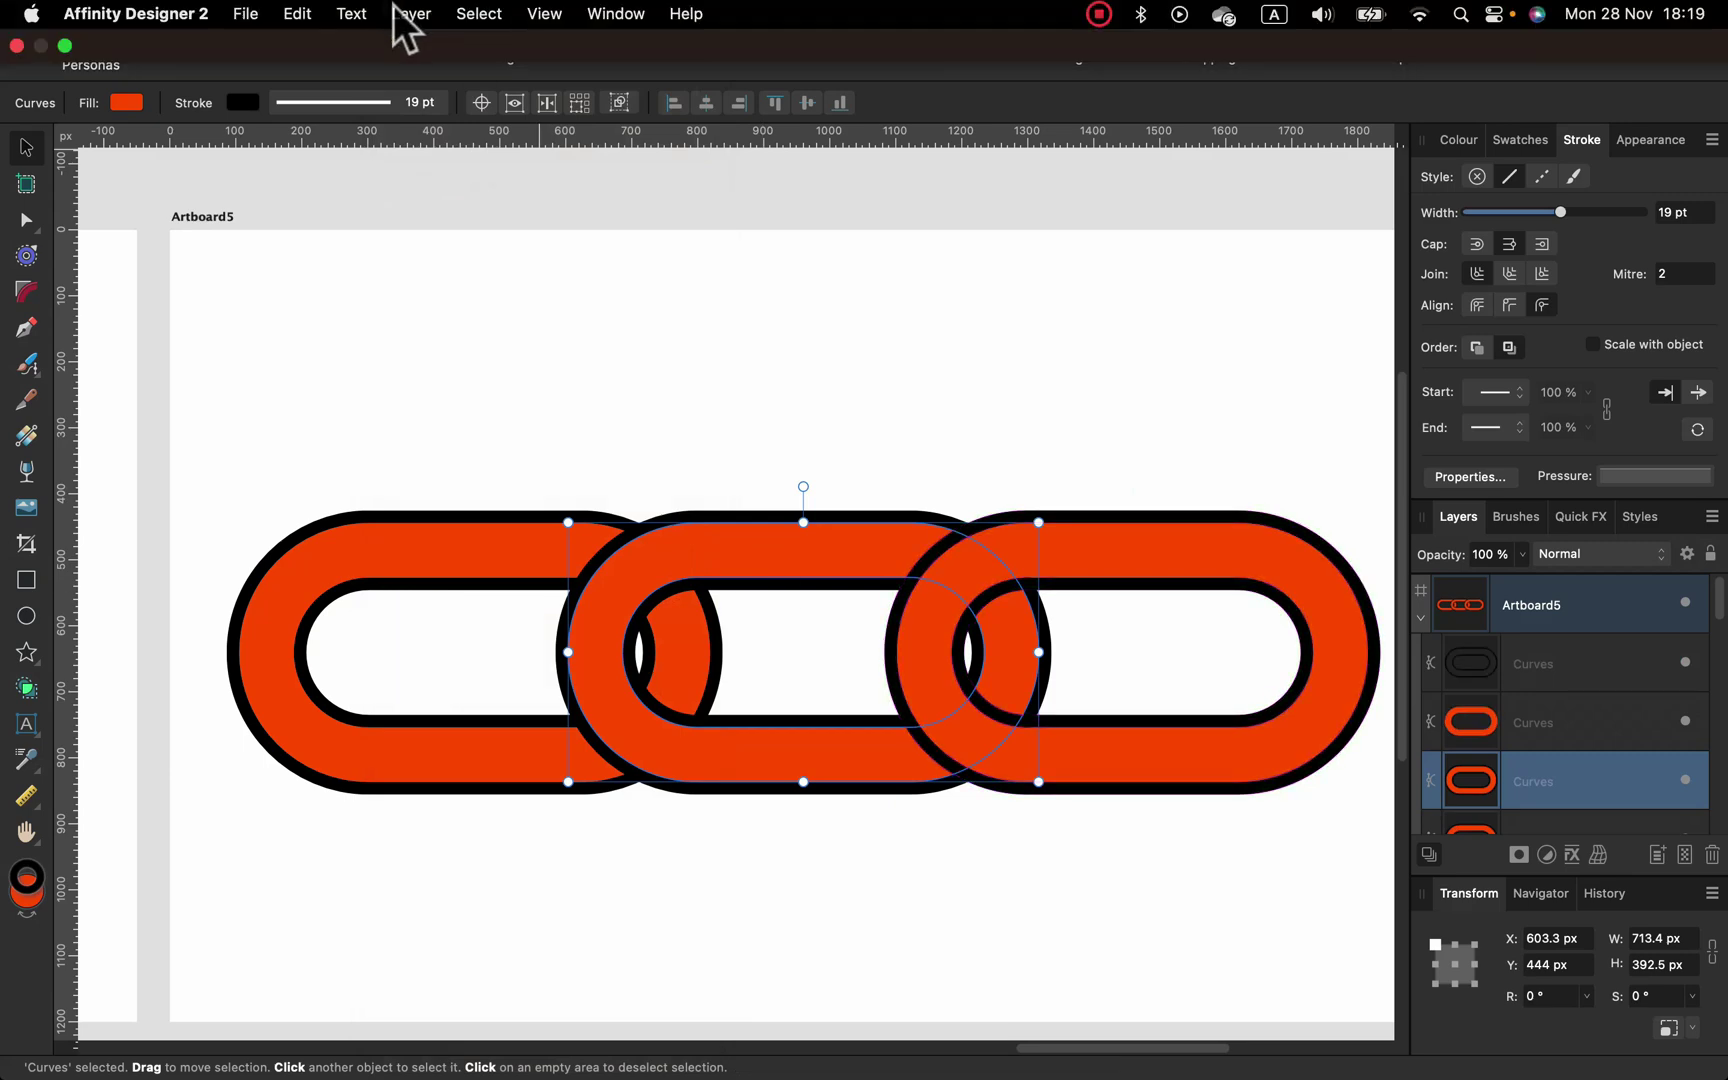
{"action": "left_click", "coordinate": [410, 14]}
{"action": "left_click", "coordinate": [490, 881]}
{"action": "left_click", "coordinate": [483, 560]}
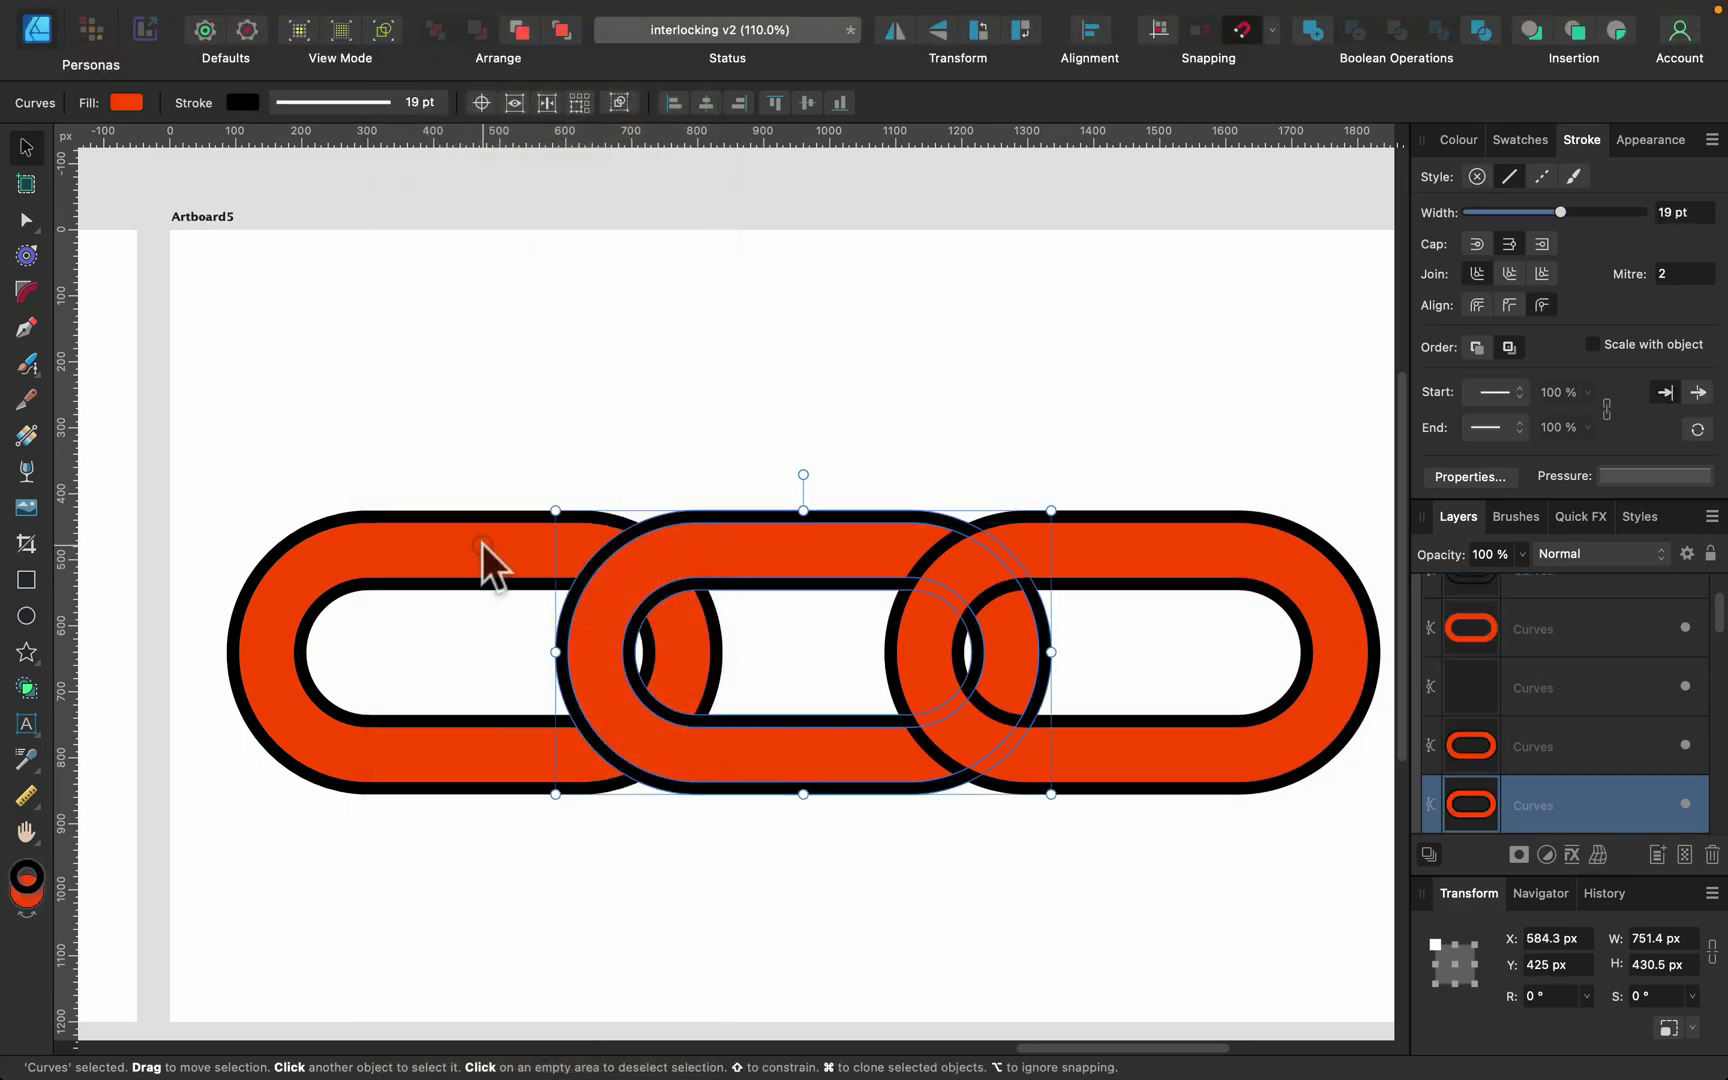
{"action": "left_click", "coordinate": [413, 14]}
{"action": "left_click", "coordinate": [548, 882]}
{"action": "left_click", "coordinate": [351, 409]}
Step: Select all six link curves for the Shape Builder and disable cleaning up of unused curves and unused areas
{"action": "left_click_drag", "start_coordinate": [209, 396], "coordinate": [1419, 902]}
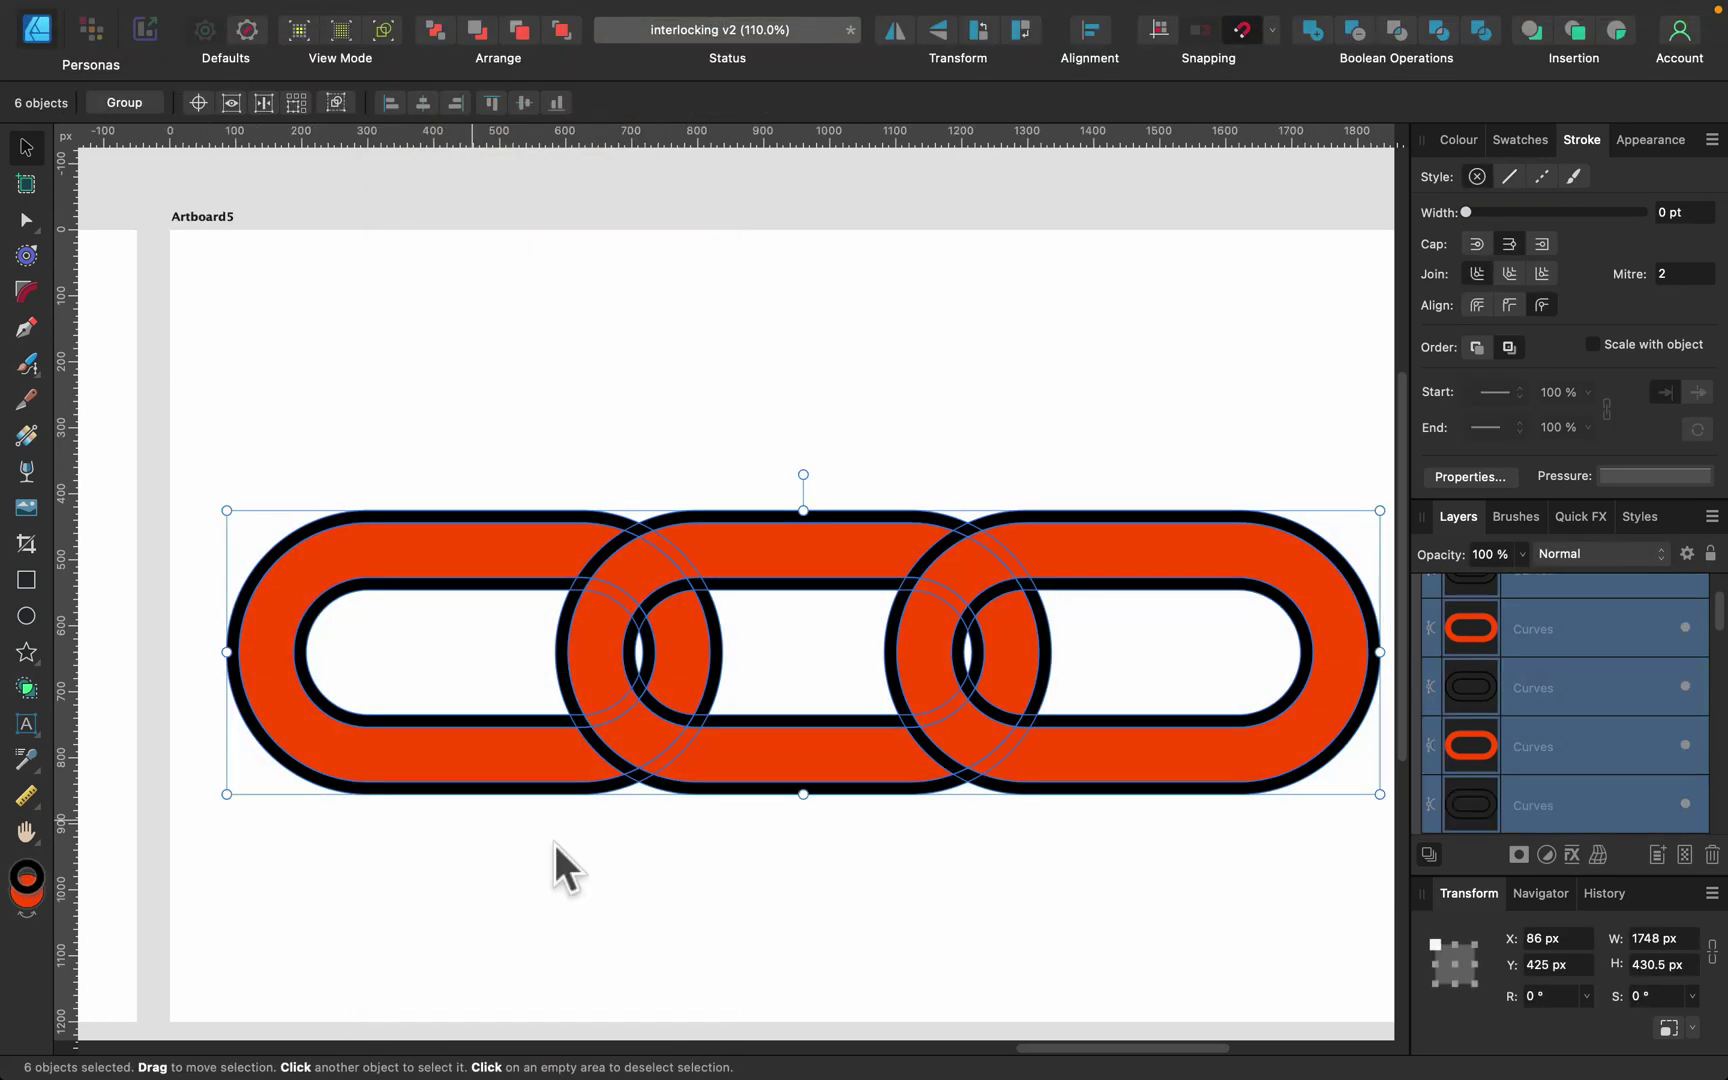
{"action": "left_click", "coordinate": [26, 689]}
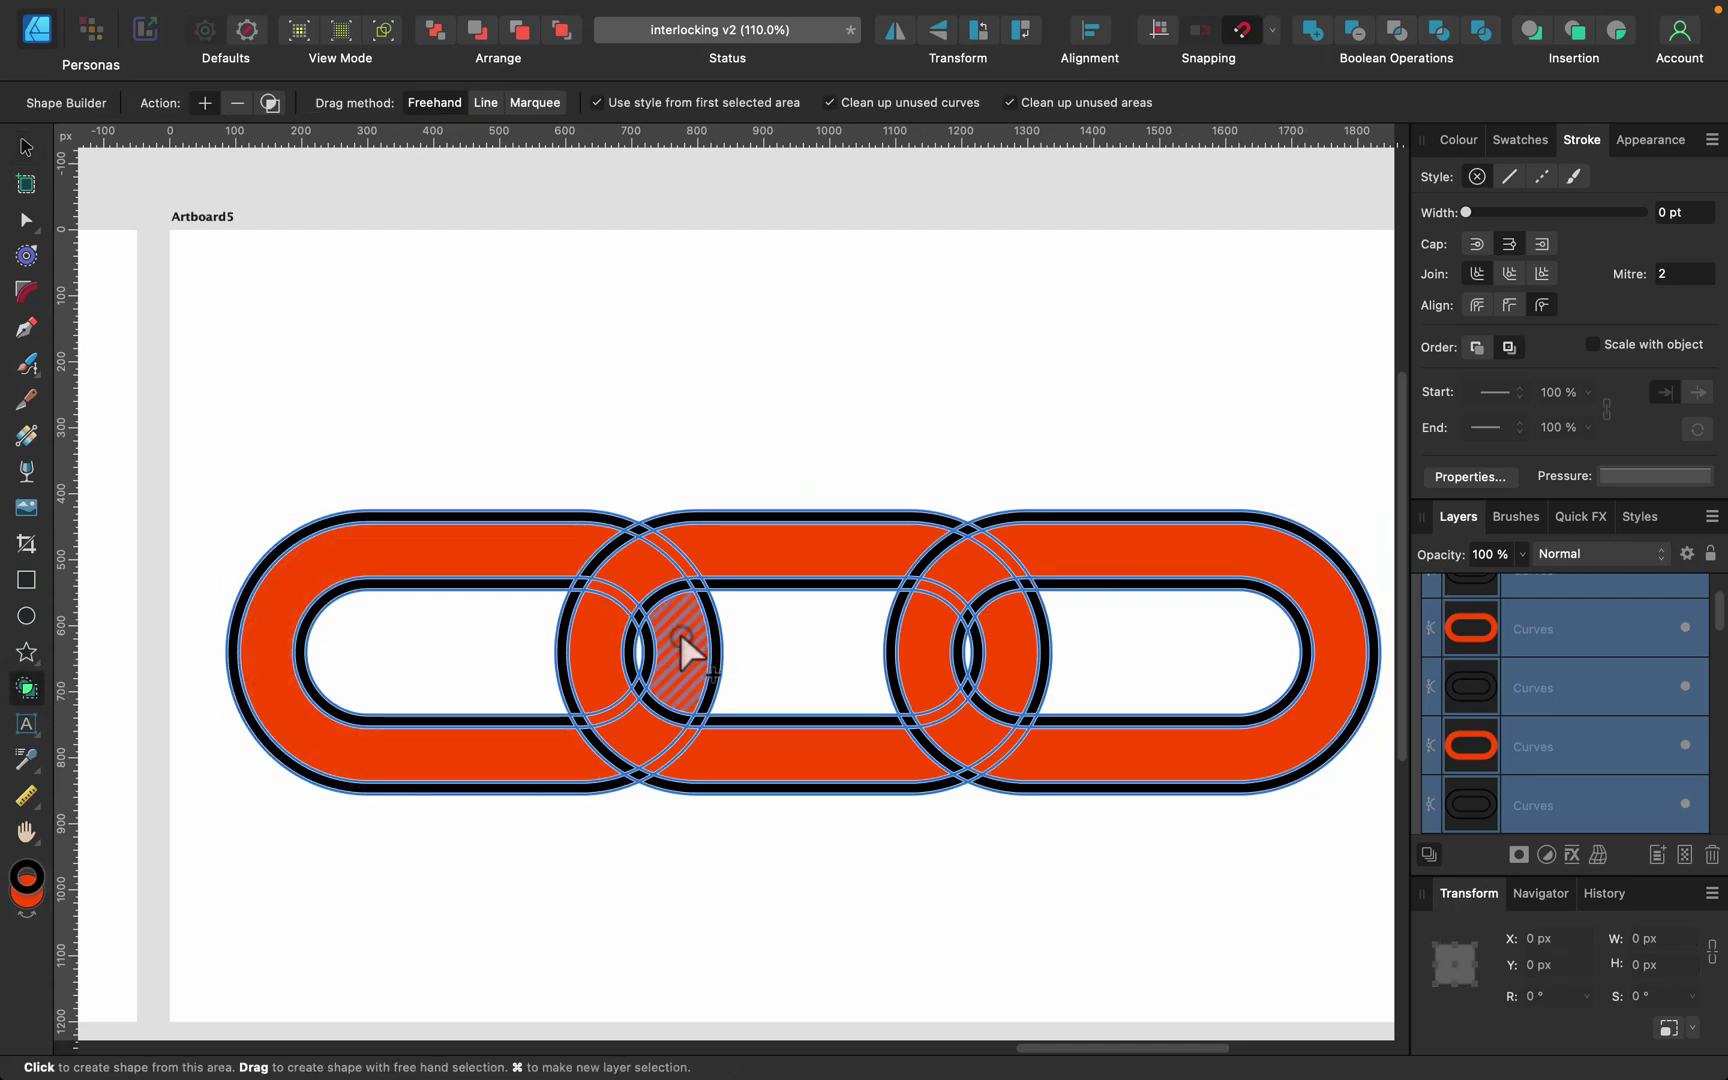
{"action": "mouse_move", "coordinate": [690, 650]}
{"action": "left_mouse_down"}
{"action": "mouse_move", "coordinate": [644, 586]}
{"action": "mouse_move", "coordinate": [547, 555]}
{"action": "mouse_move", "coordinate": [482, 451]}
{"action": "left_mouse_up"}
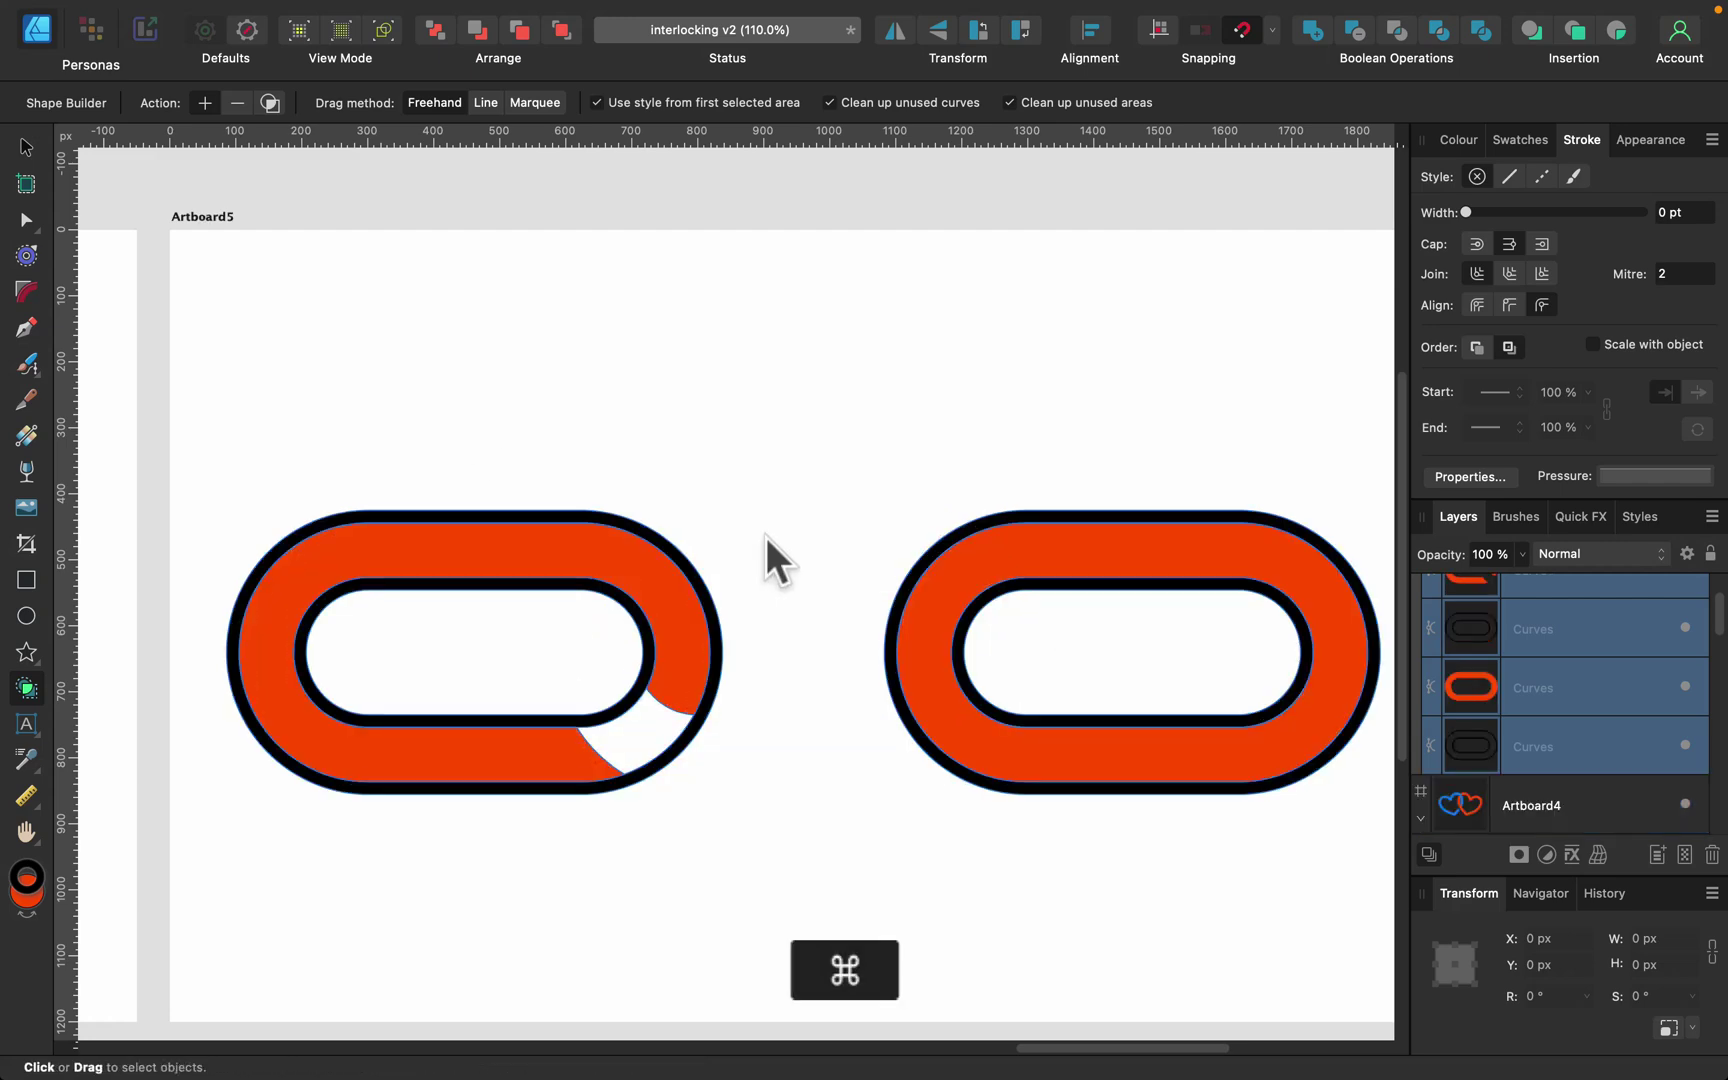
{"action": "key", "text": "super+z"}
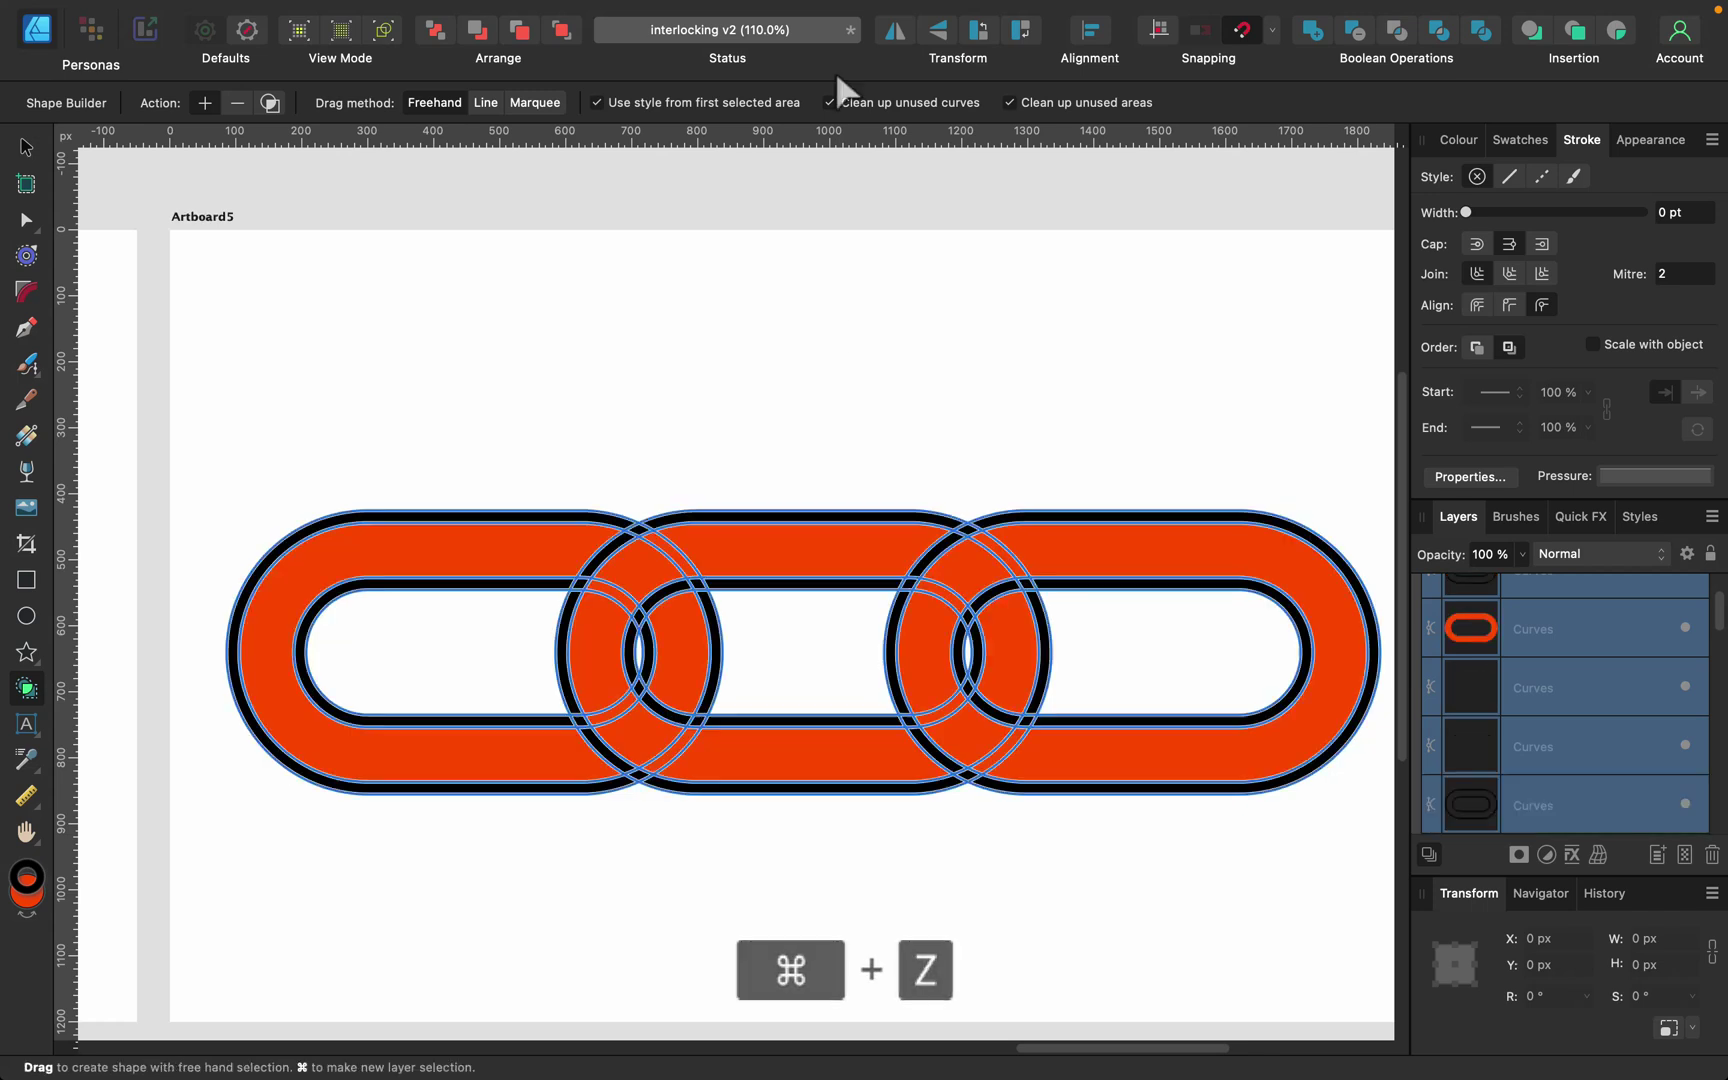
{"action": "left_click", "coordinate": [850, 99]}
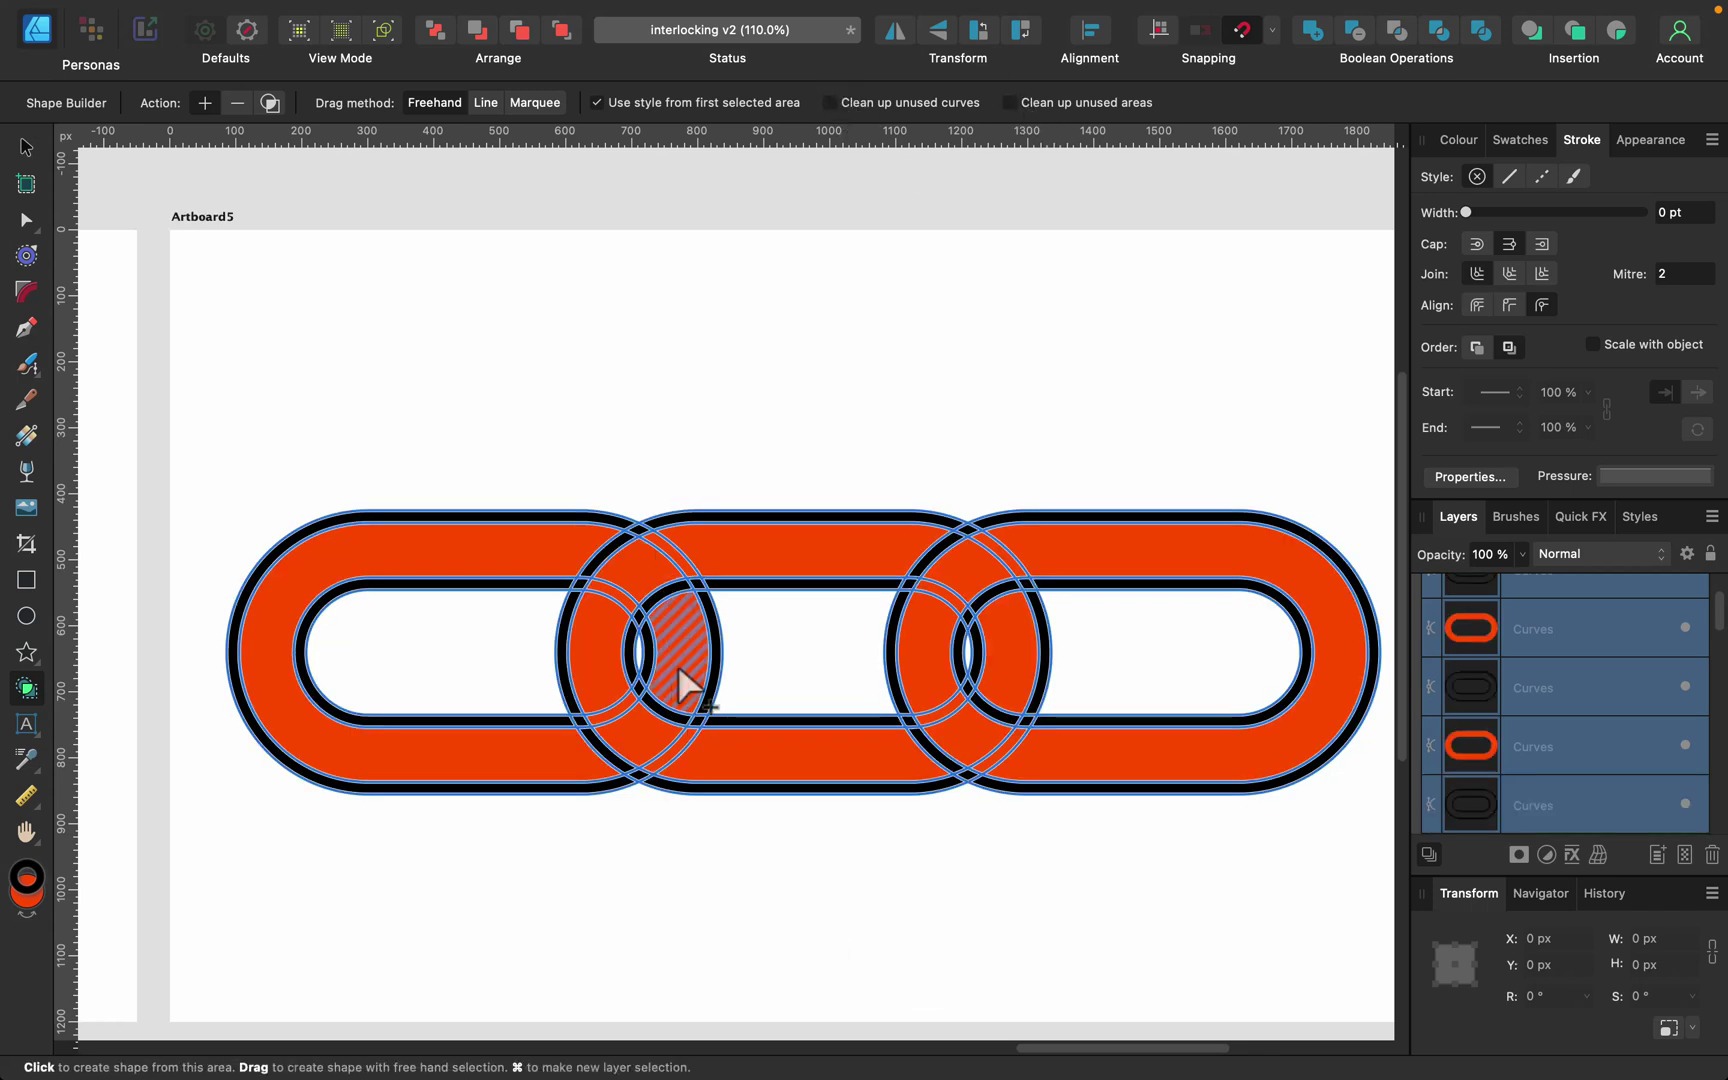
Step: Merge red areas so the left link crosses over at its upper overlap, and the middle and right links cross over at the lower overlaps
{"action": "mouse_move", "coordinate": [690, 665]}
{"action": "left_mouse_down"}
{"action": "mouse_move", "coordinate": [649, 581]}
{"action": "mouse_move", "coordinate": [570, 560]}
{"action": "left_mouse_up"}
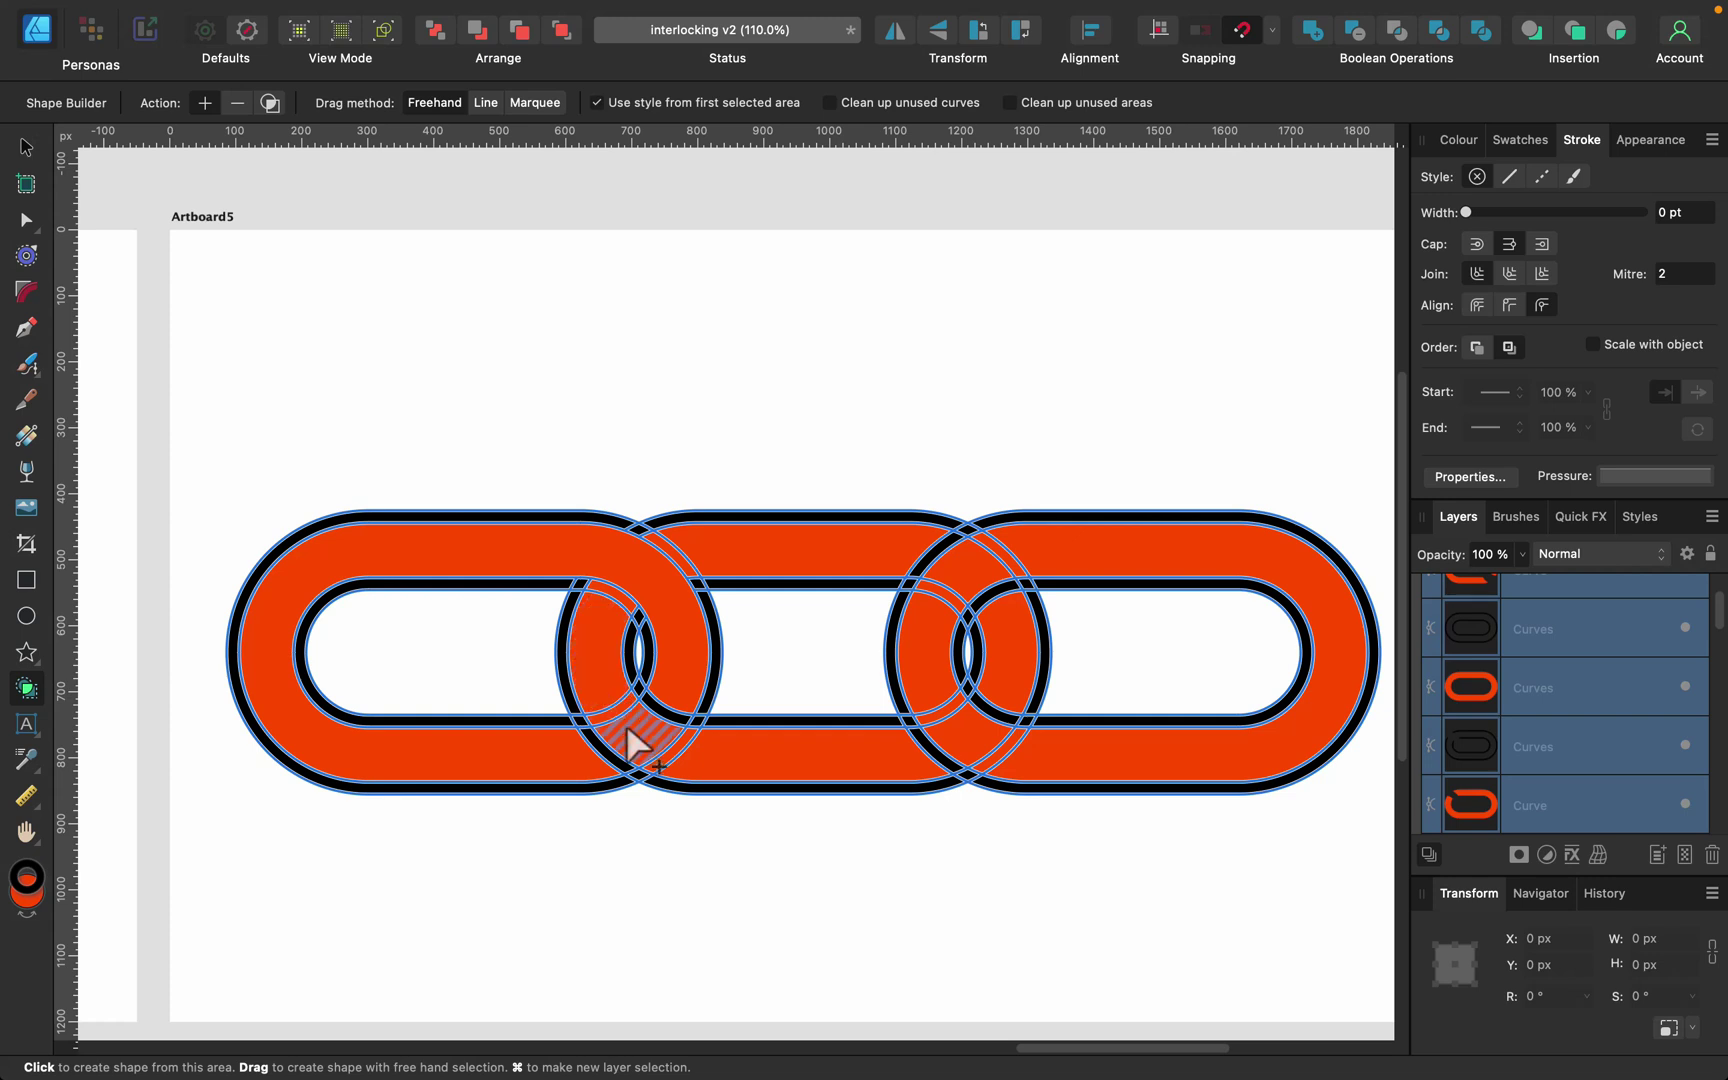
{"action": "mouse_move", "coordinate": [609, 688]}
{"action": "left_mouse_down"}
{"action": "mouse_move", "coordinate": [673, 737]}
{"action": "mouse_move", "coordinate": [772, 749]}
{"action": "left_mouse_up"}
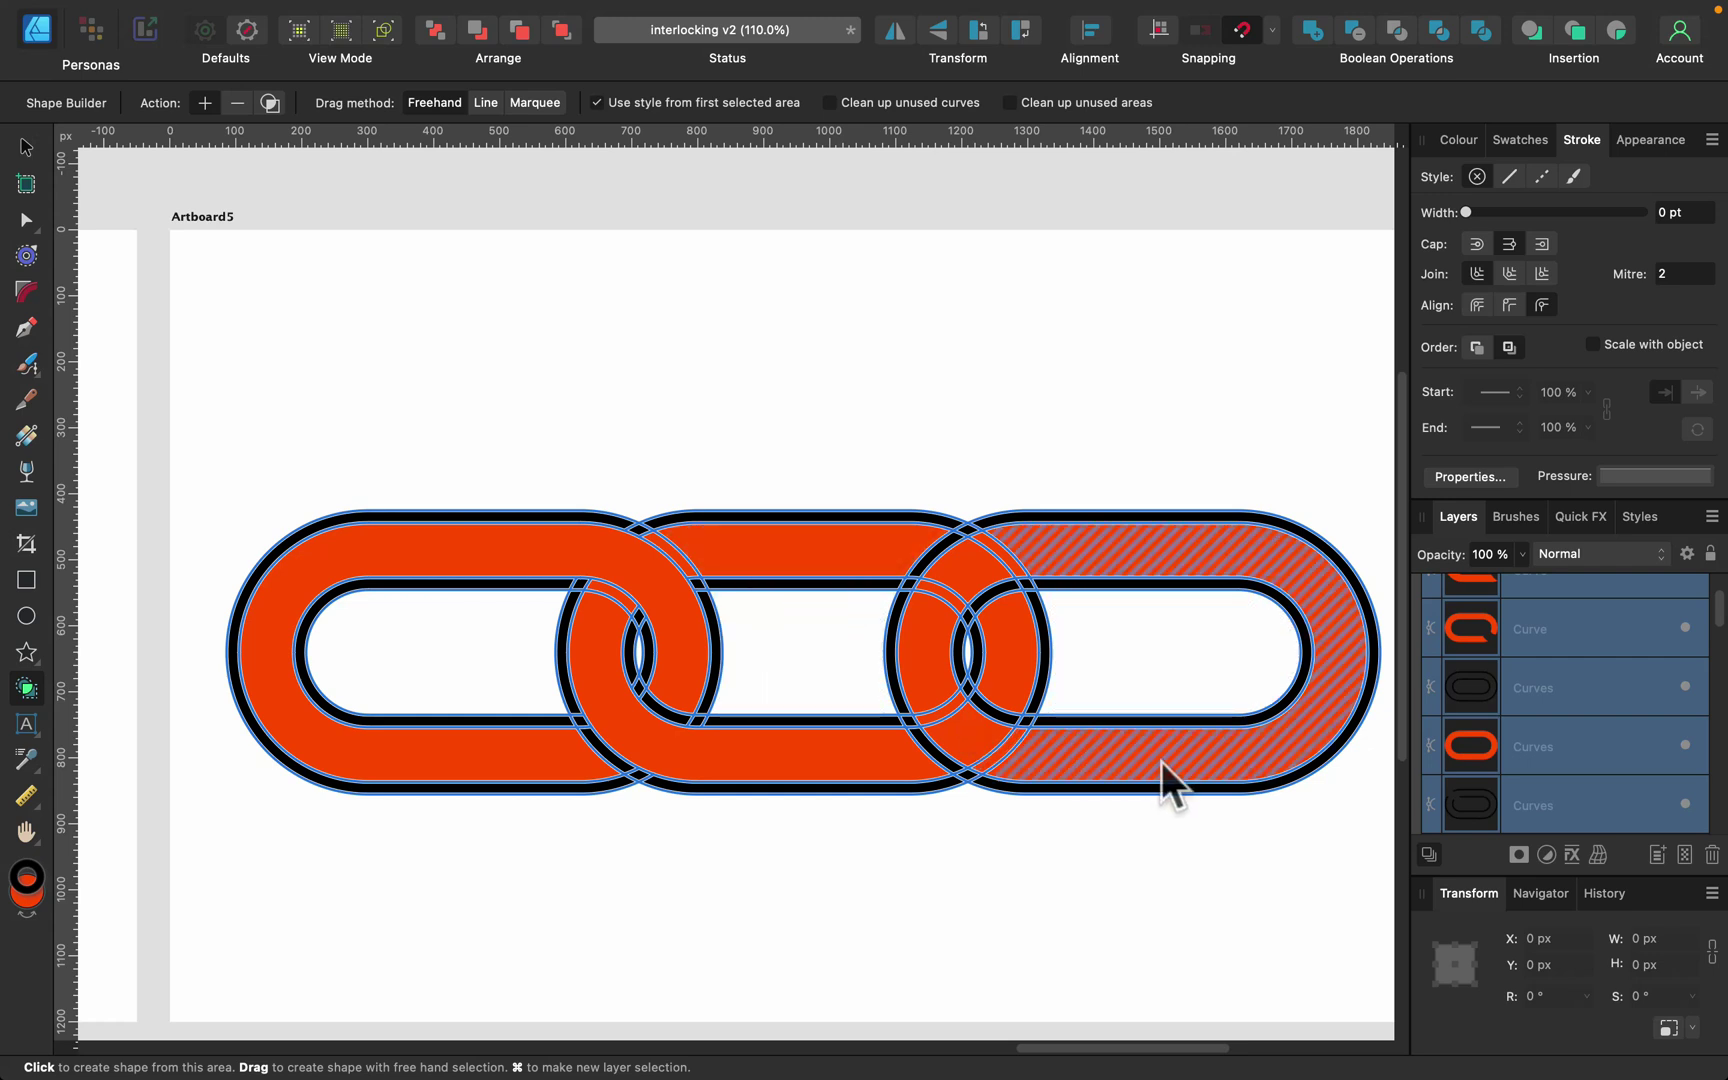
{"action": "mouse_move", "coordinate": [1069, 760]}
{"action": "left_mouse_down"}
{"action": "mouse_move", "coordinate": [928, 695]}
{"action": "mouse_move", "coordinate": [943, 718]}
{"action": "left_mouse_up"}
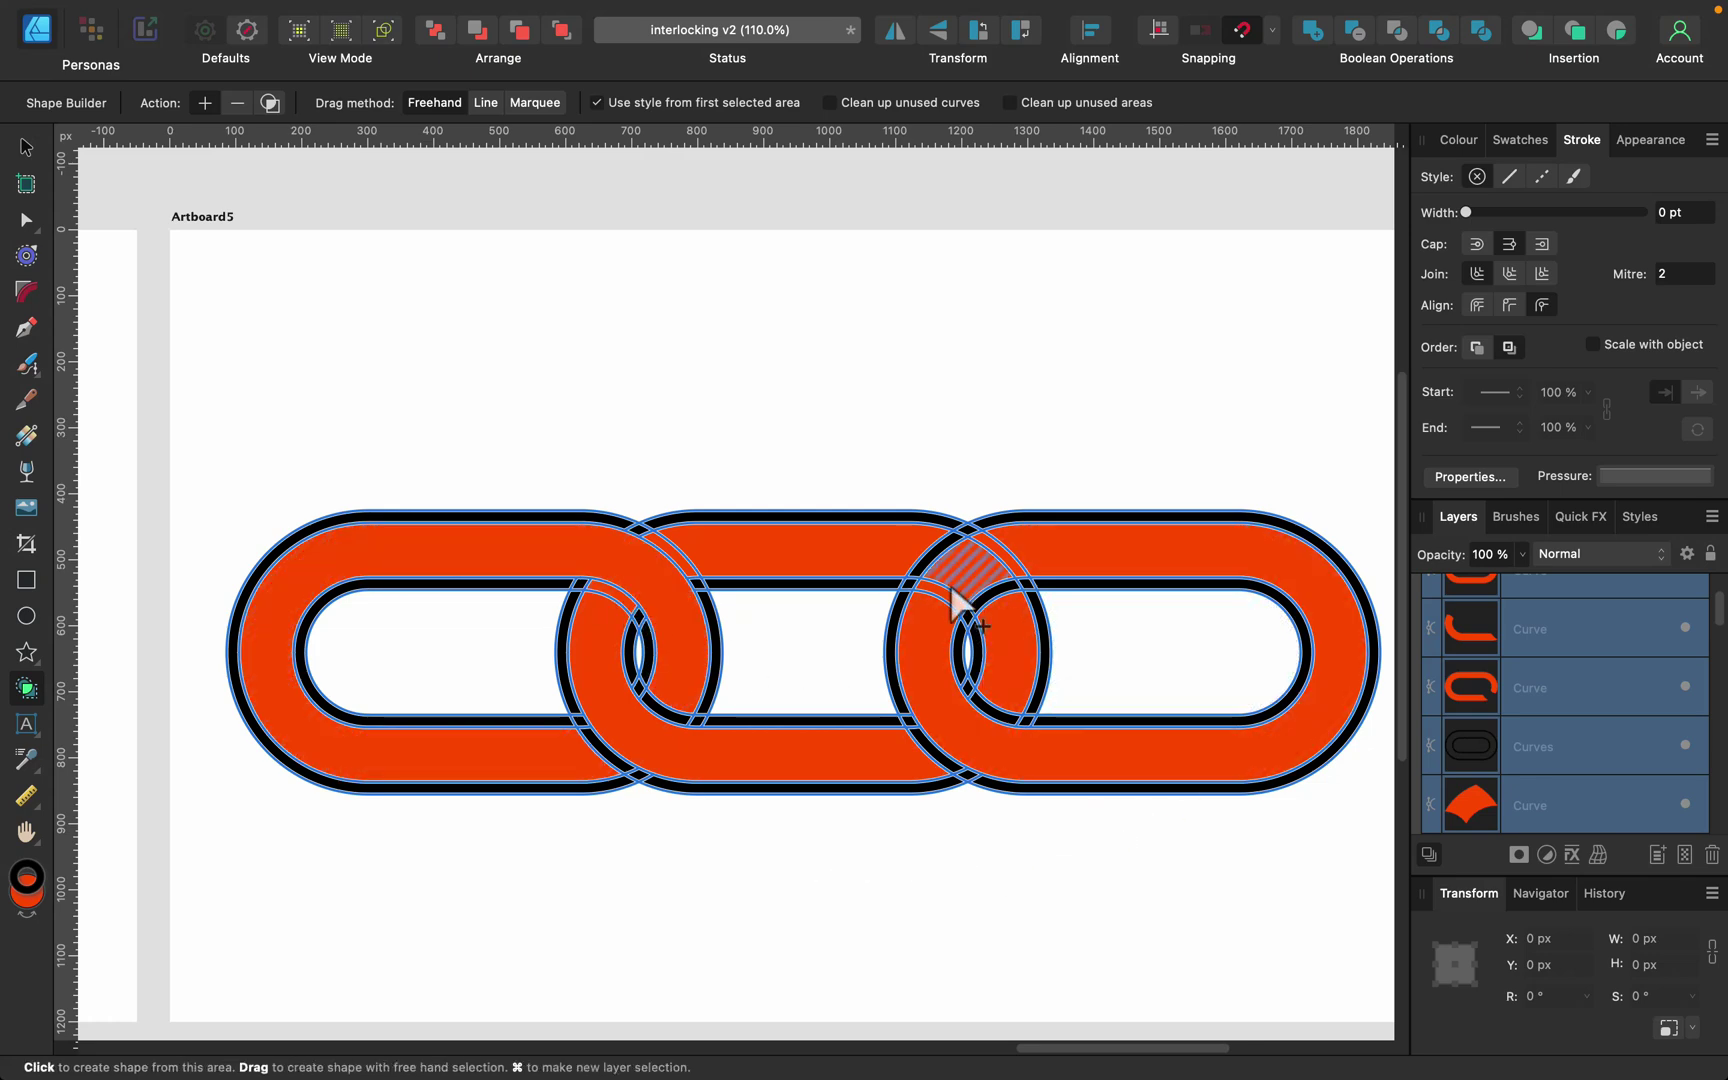
Step: Enable both clean-up options and merge the middle link's upper red section across its overlap with the right link
{"action": "left_click", "coordinate": [880, 103]}
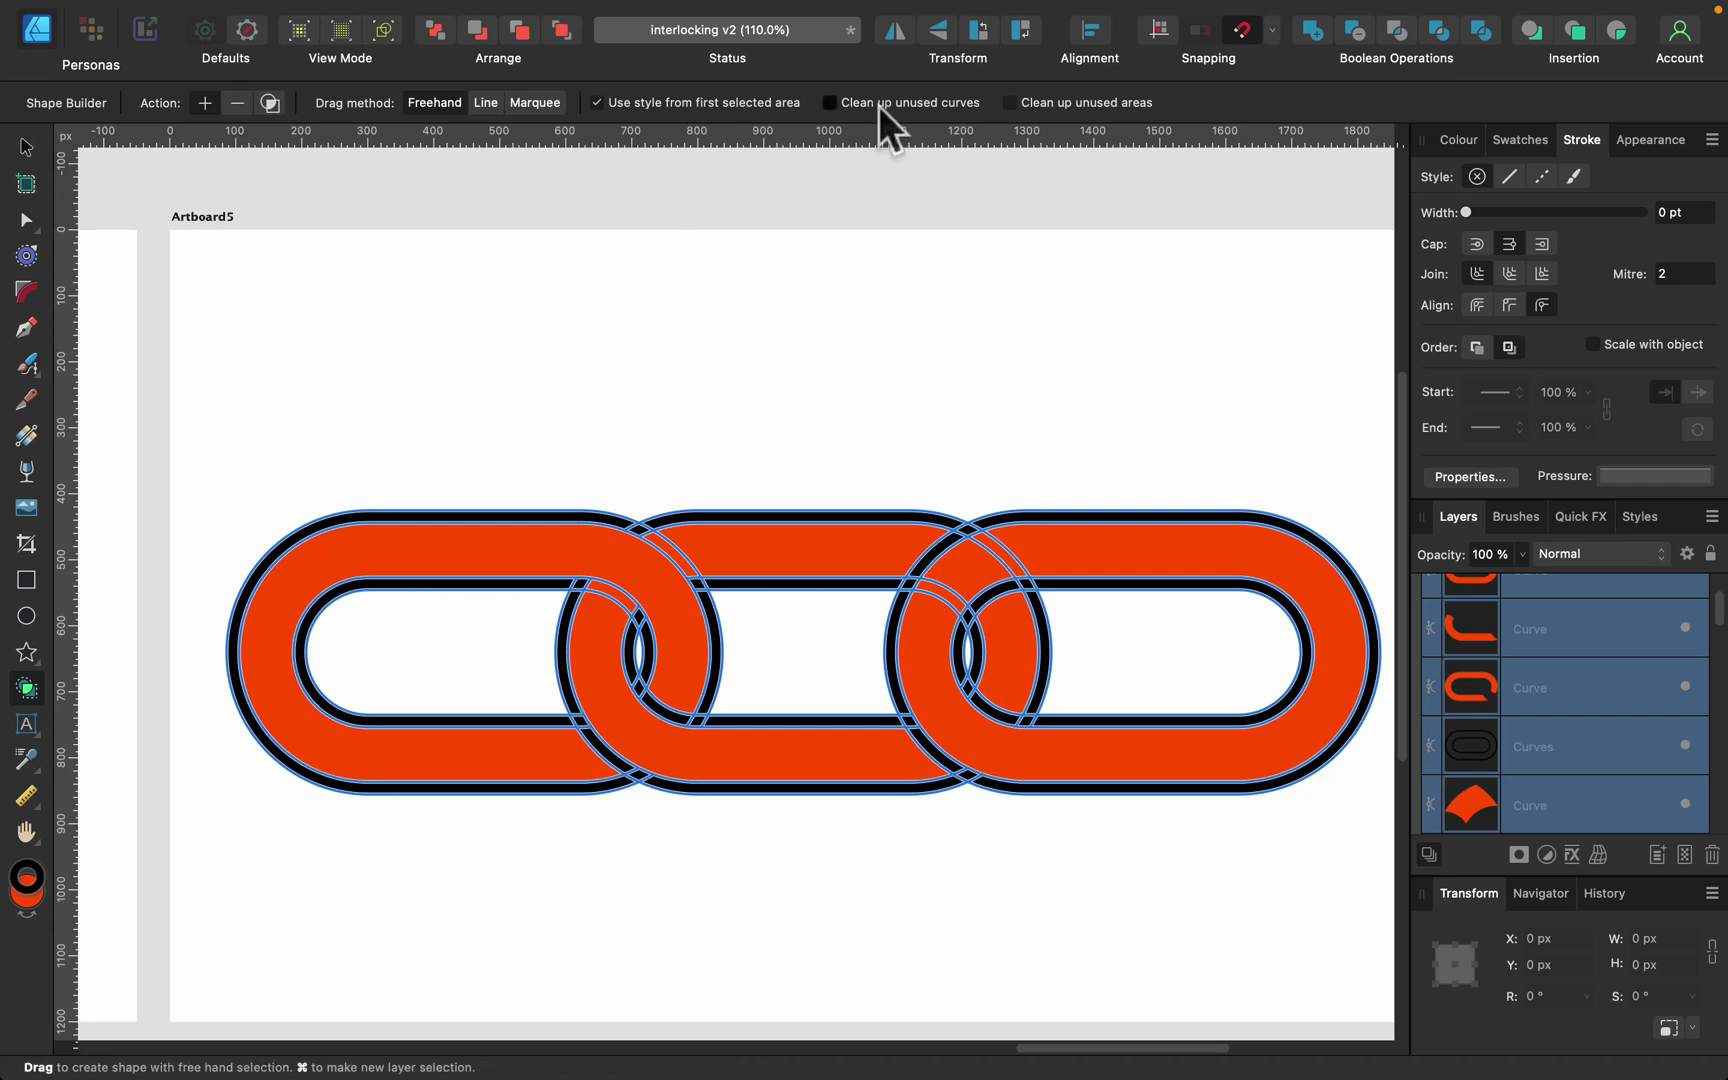
{"action": "left_click", "coordinate": [1022, 101]}
{"action": "mouse_move", "coordinate": [1008, 638]}
{"action": "left_mouse_down"}
{"action": "mouse_move", "coordinate": [941, 566]}
{"action": "mouse_move", "coordinate": [890, 550]}
{"action": "left_mouse_up"}
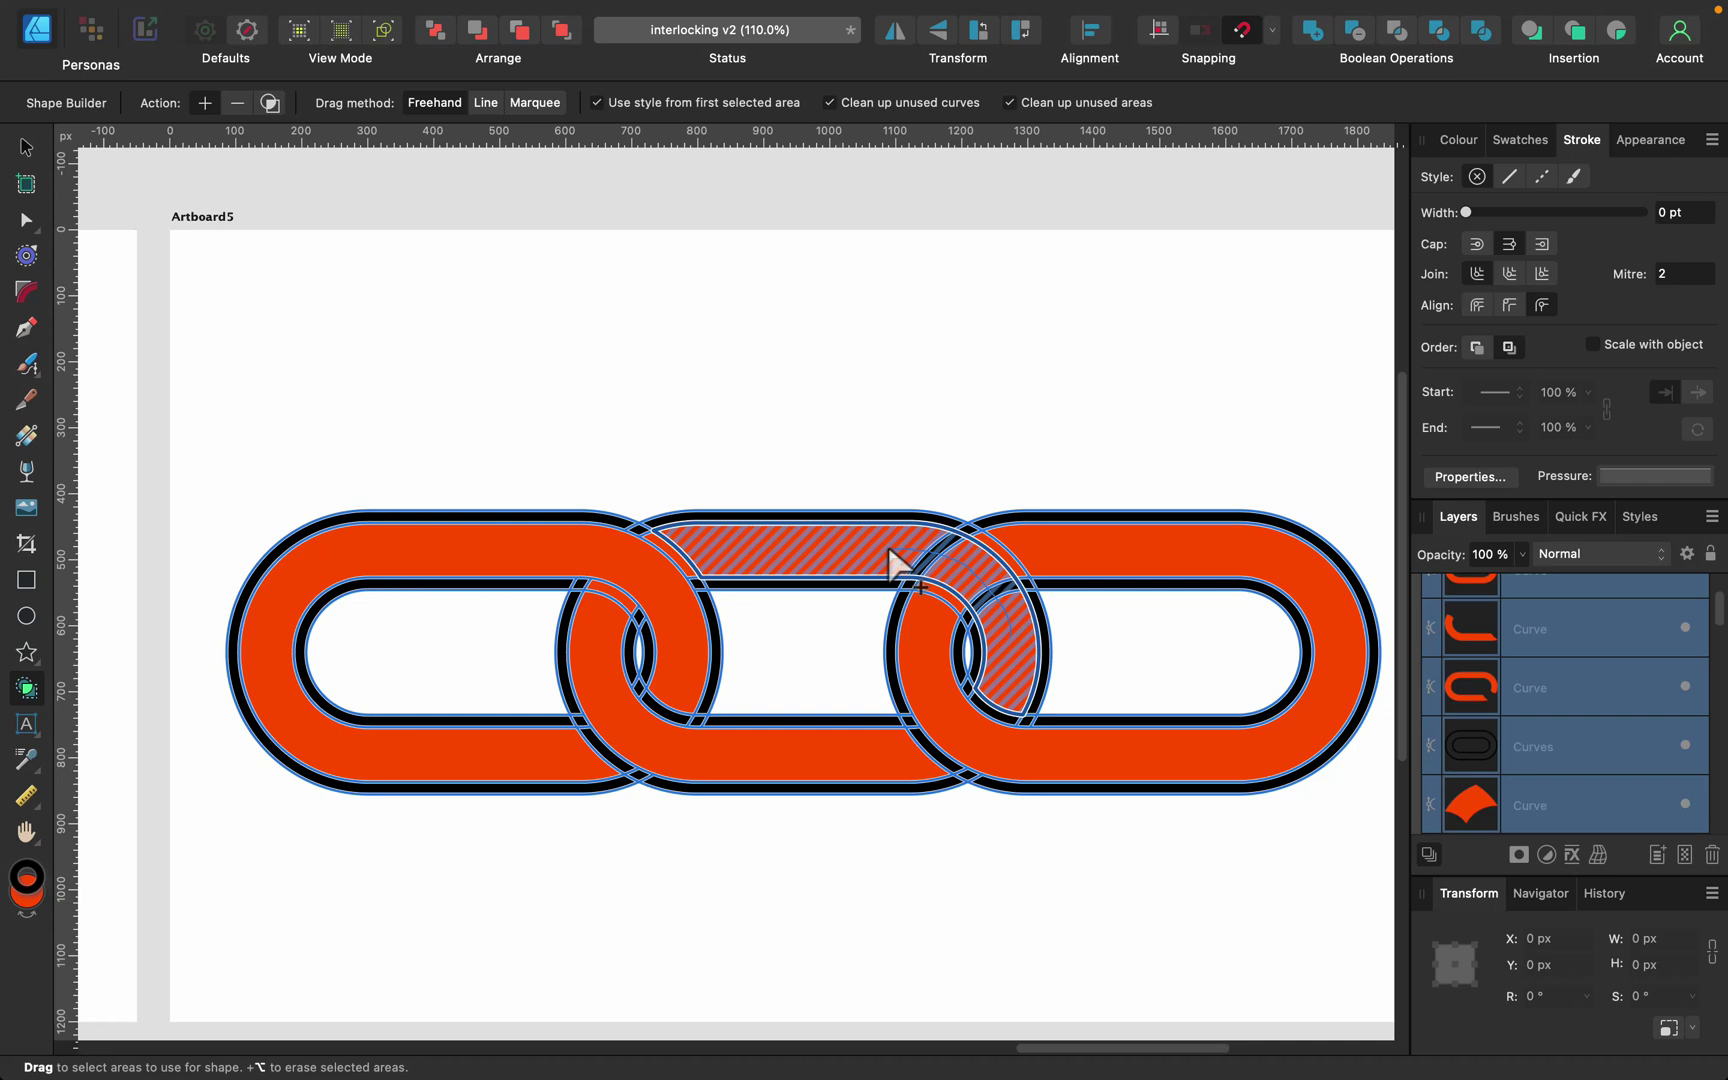
{"action": "left_click_drag", "start_coordinate": [893, 565], "coordinate": [895, 568]}
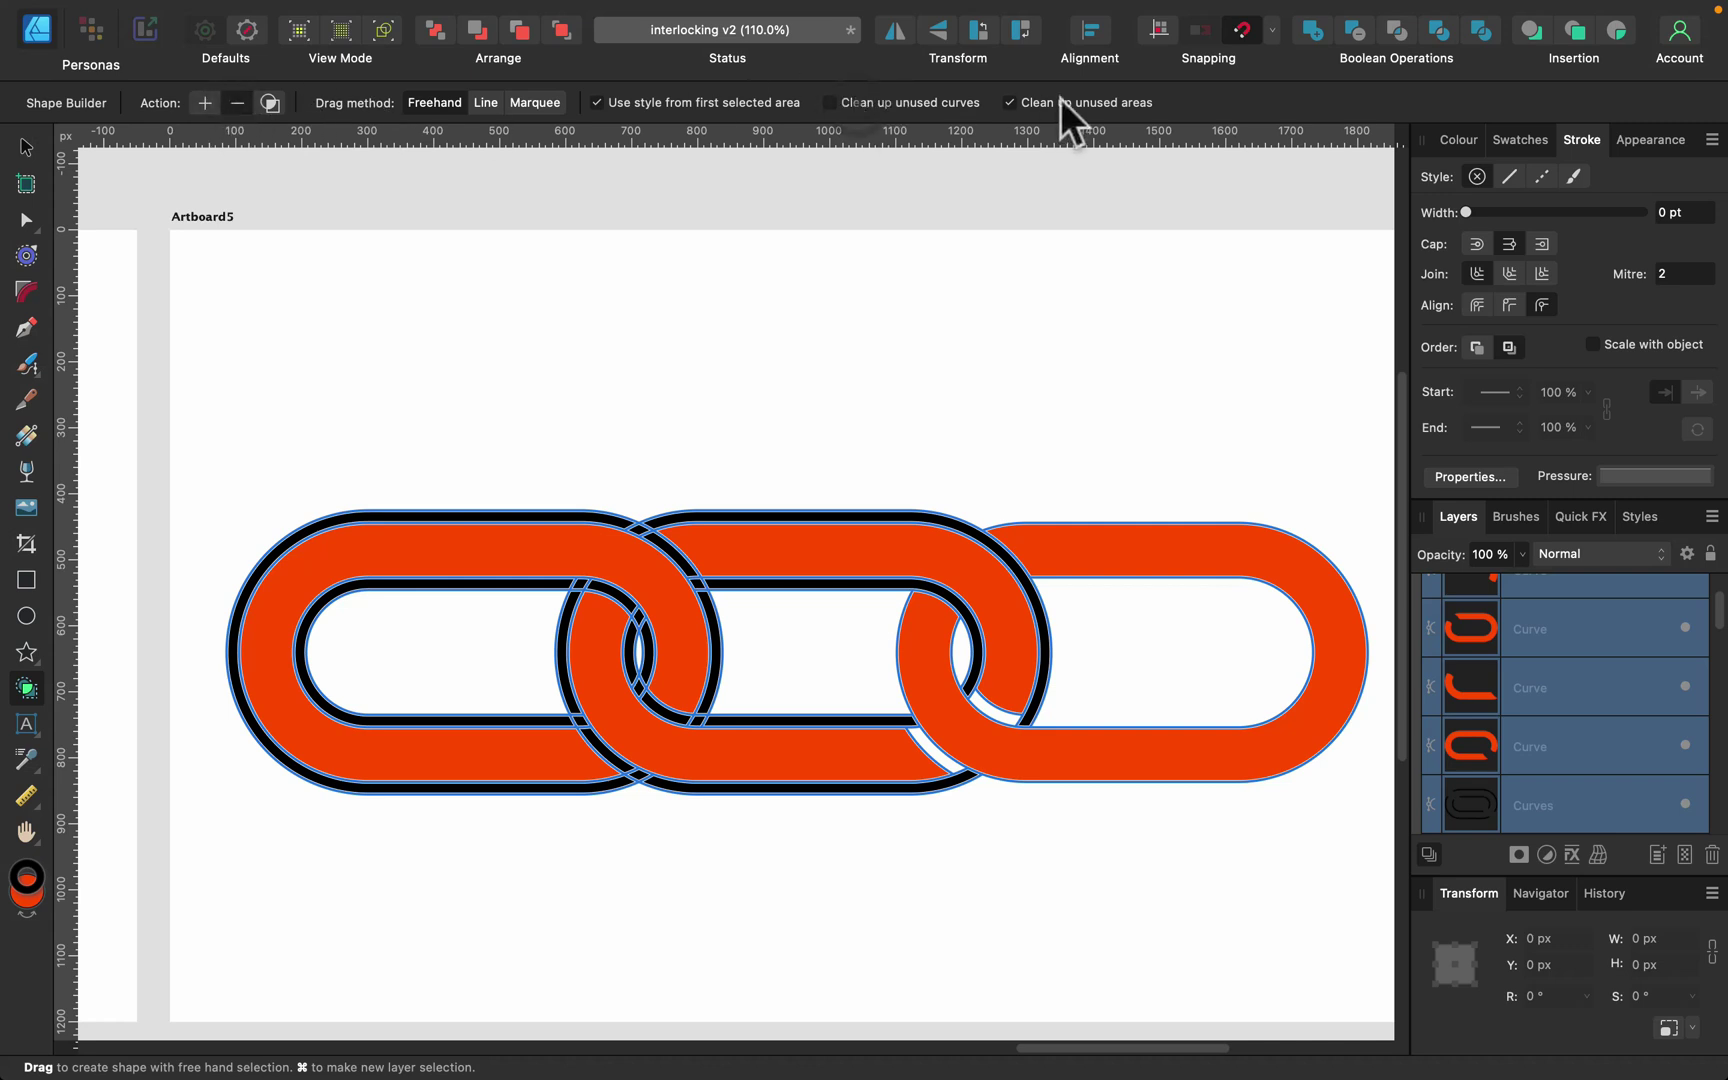
Step: Disable both clean-up options and delete the black outline pieces along the middle link's outer and inner edges with the Shape Builder
{"action": "key", "text": "alt"}
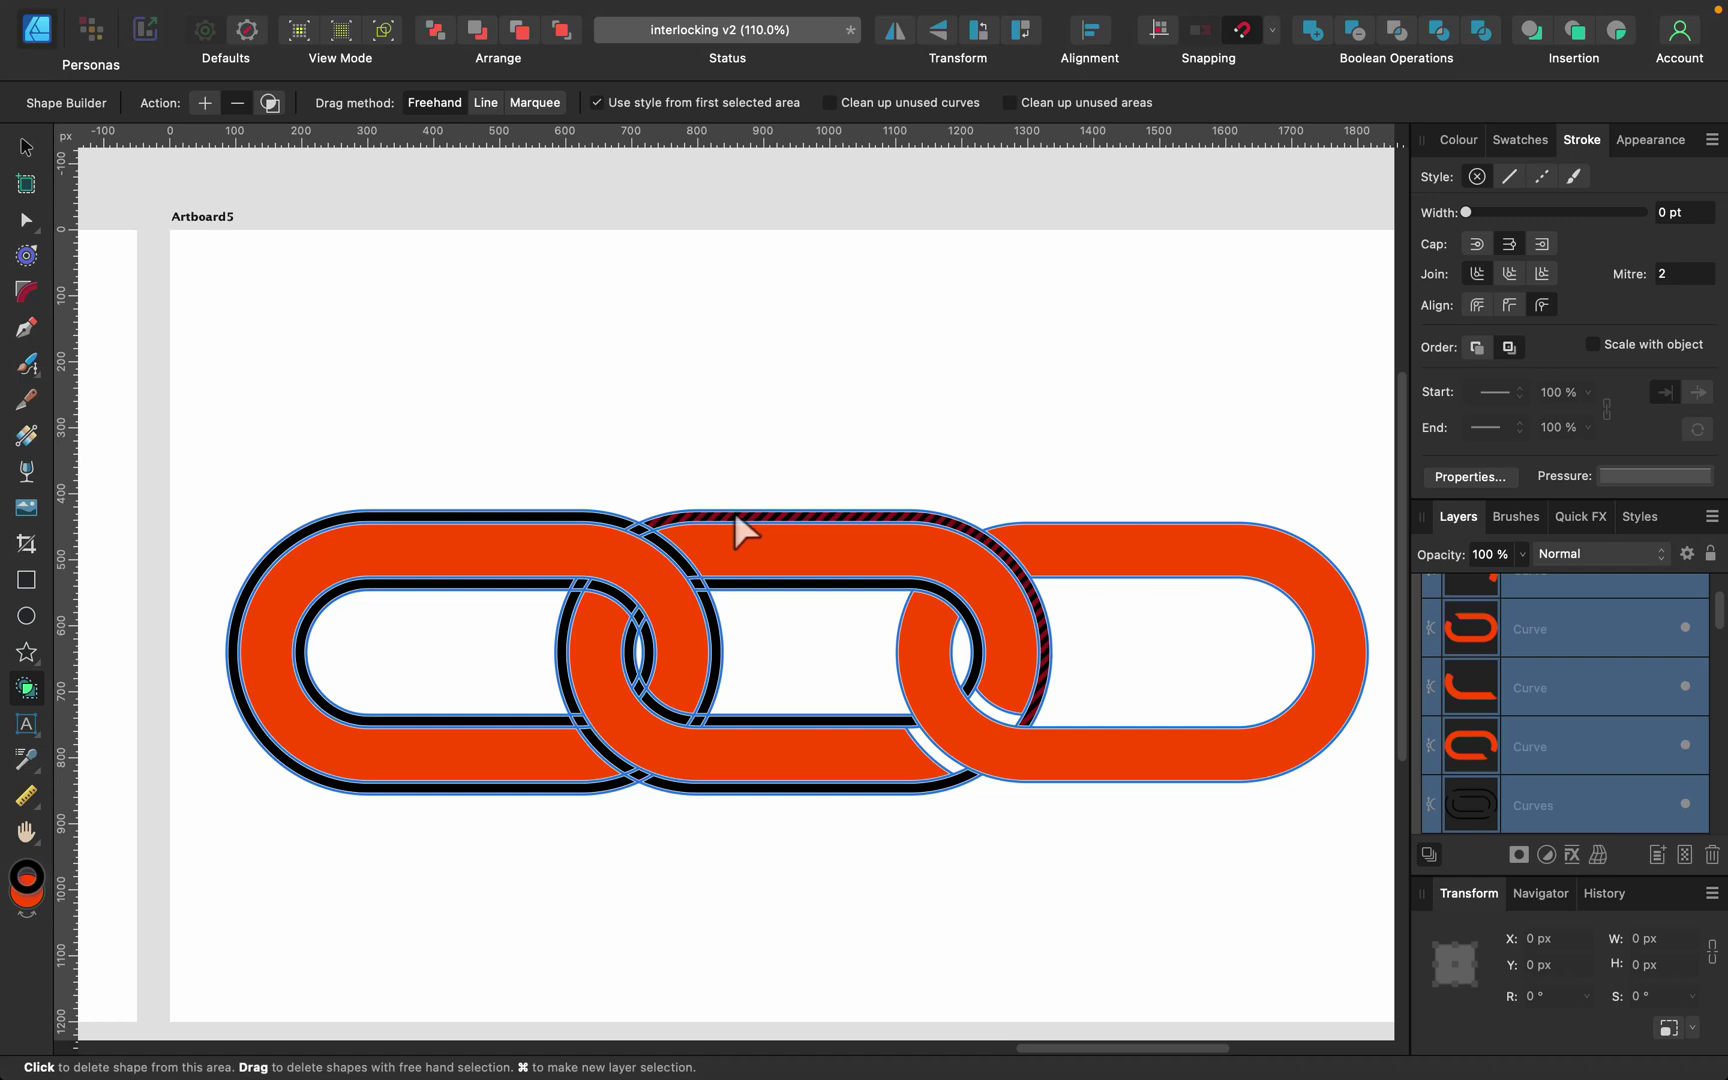
{"action": "left_click", "coordinate": [736, 512]}
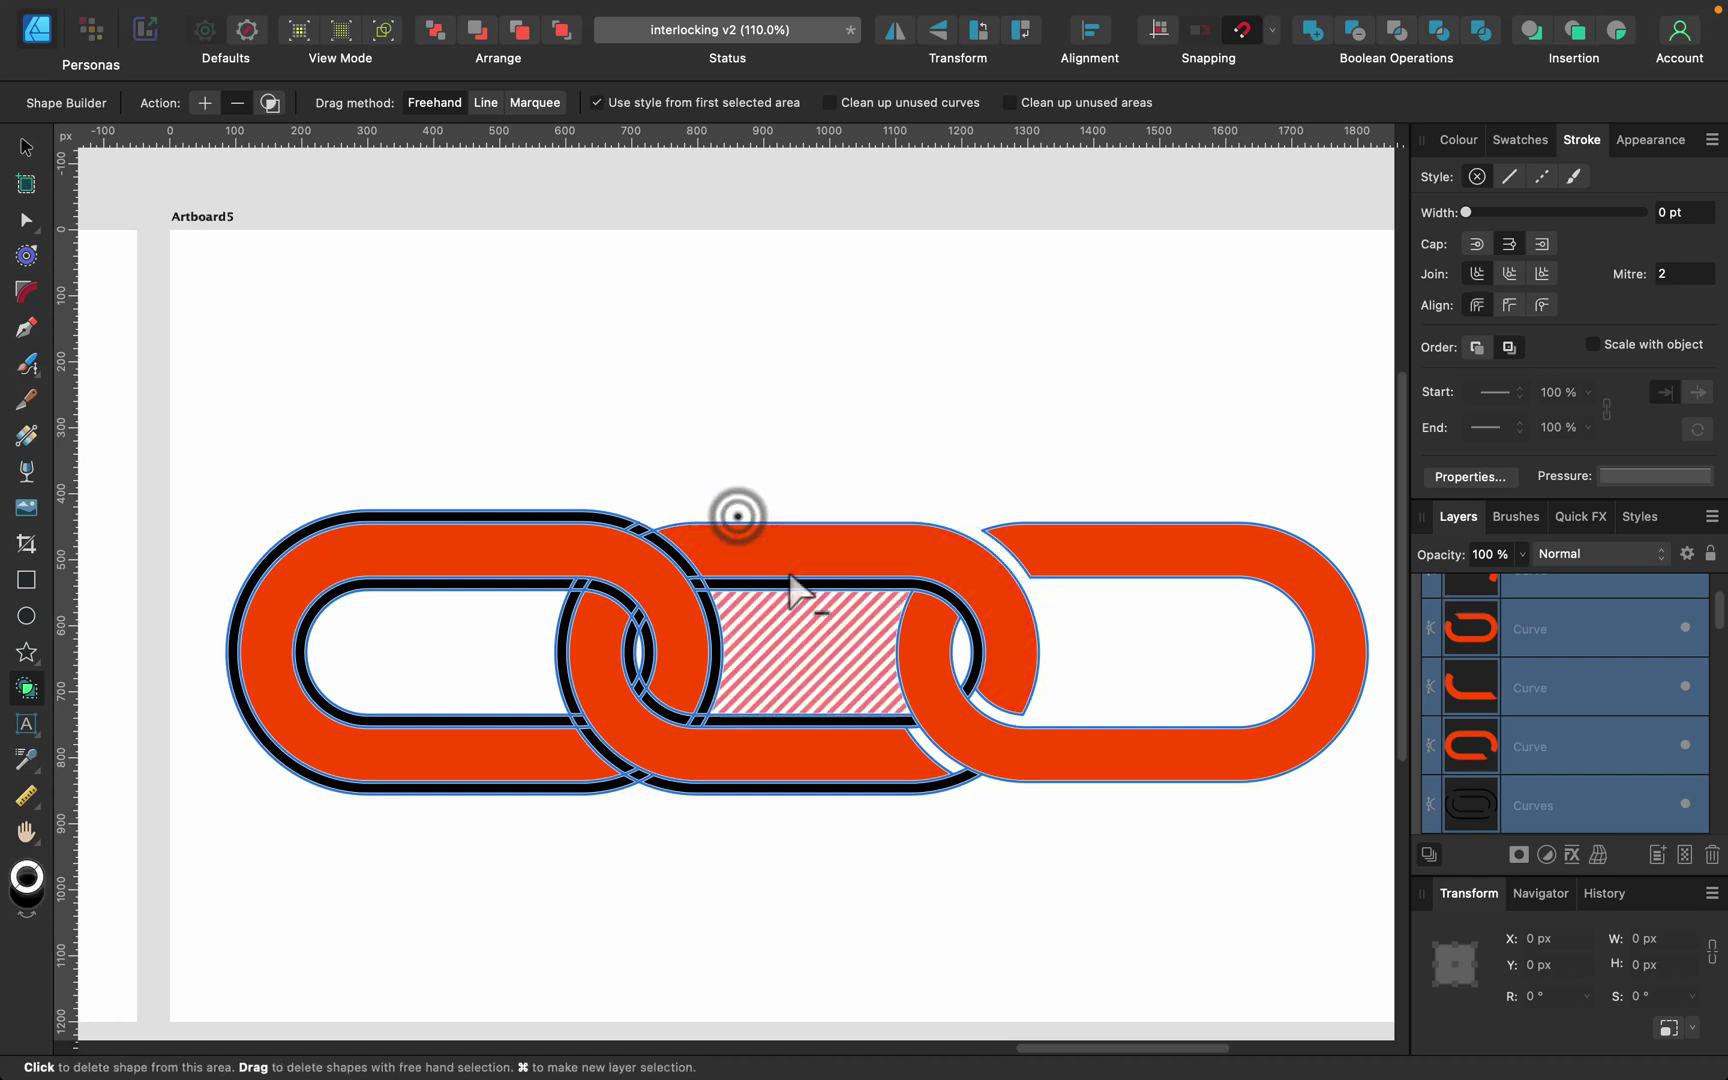
{"action": "left_click", "coordinate": [804, 600]}
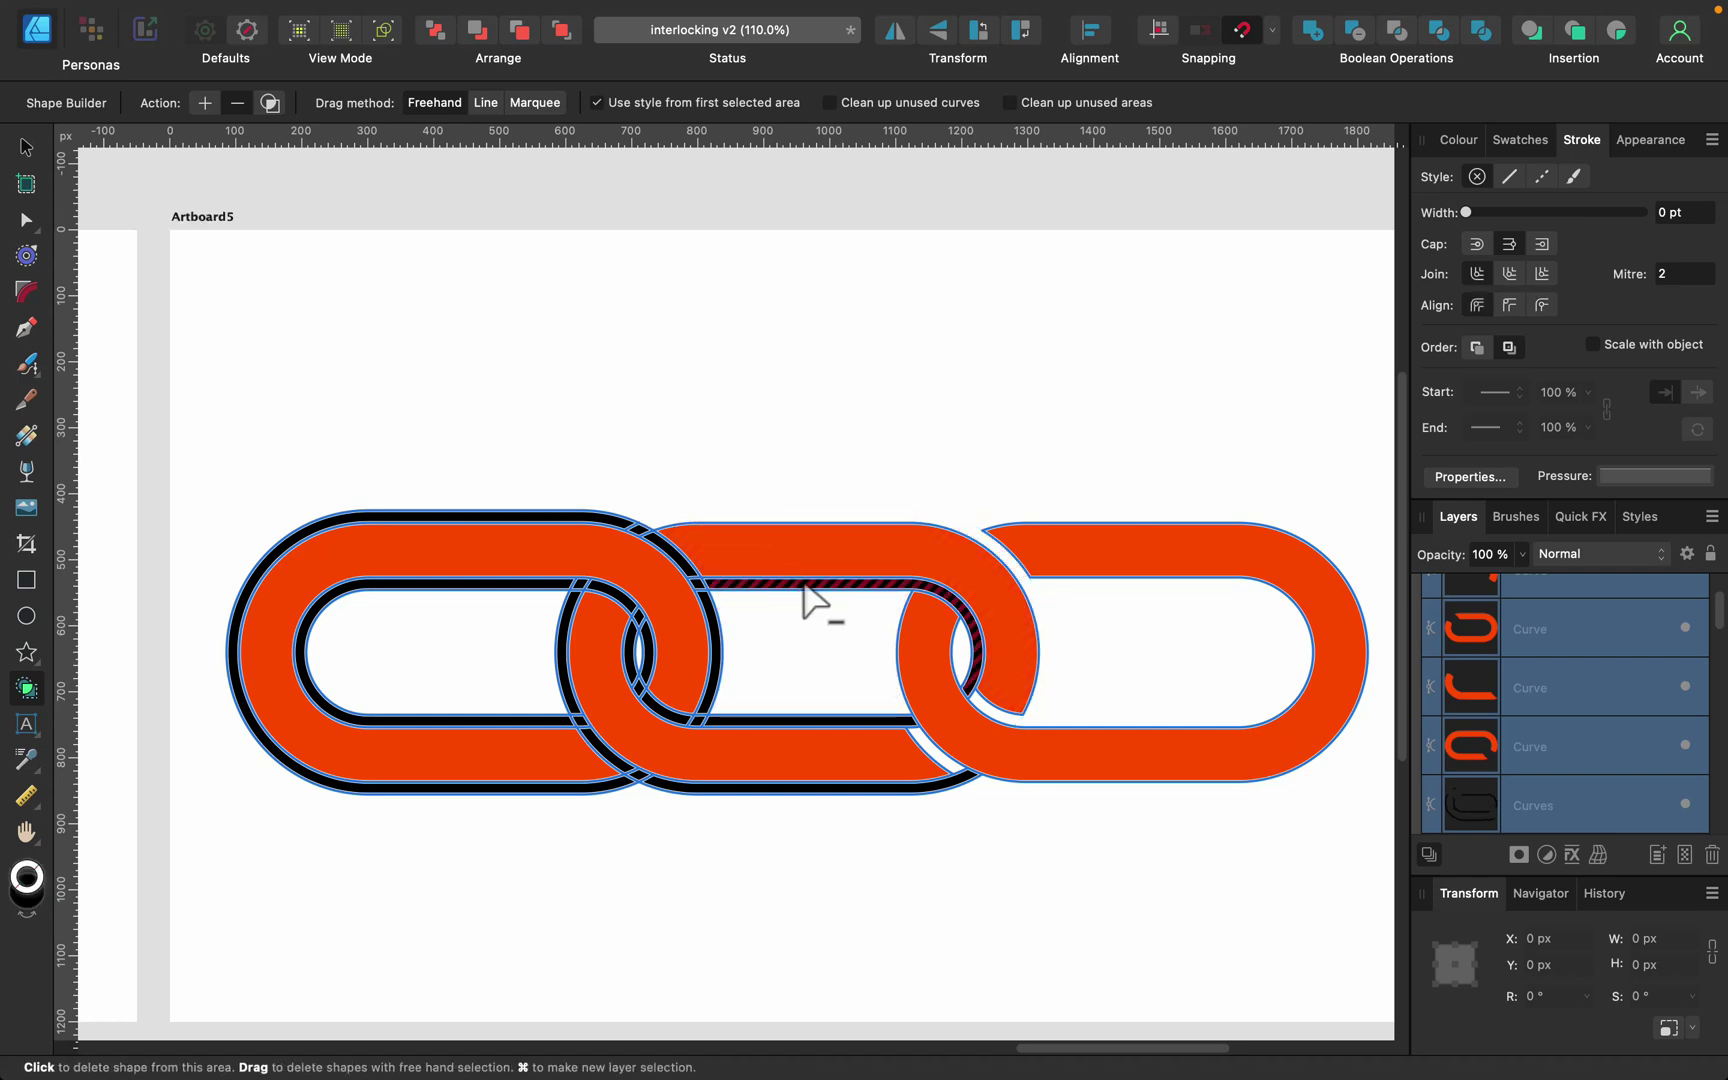
{"action": "left_click", "coordinate": [884, 722]}
{"action": "left_click", "coordinate": [891, 789]}
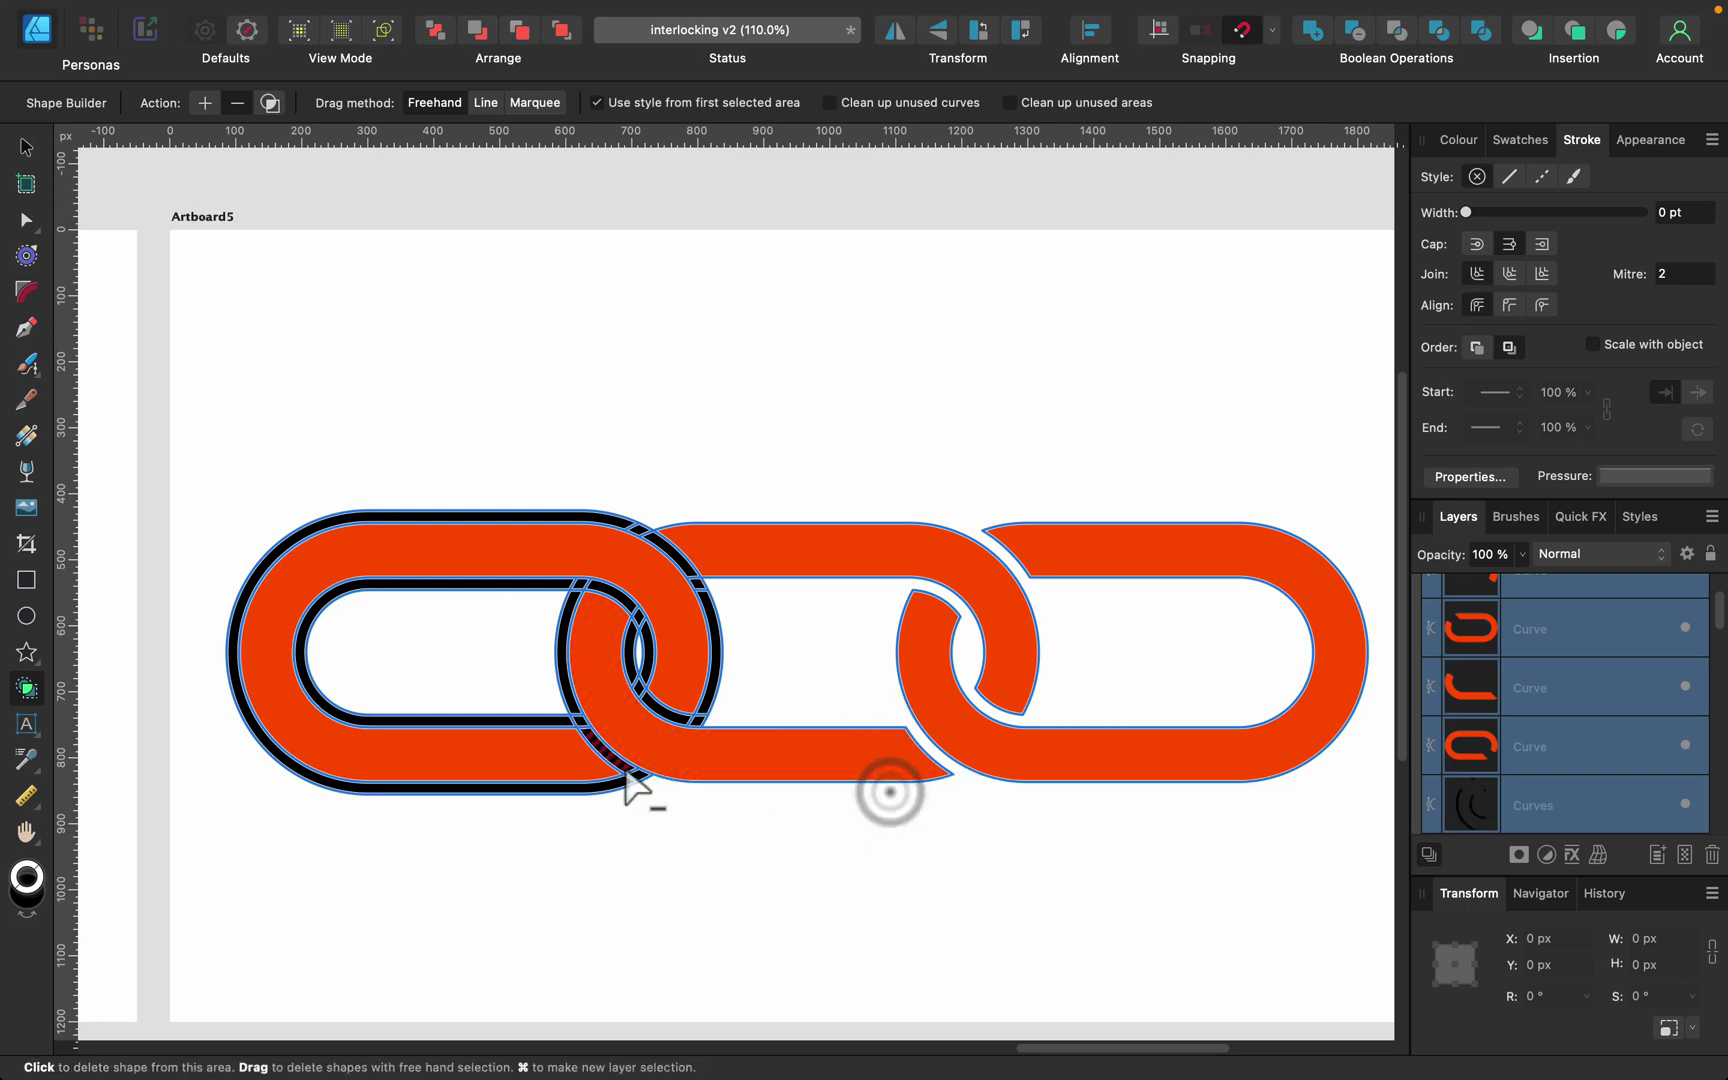
Step: Delete the black outline pieces along the left link's outer and inner edges and at its upper crossing with the middle link
{"action": "left_click", "coordinate": [473, 516]}
{"action": "left_click", "coordinate": [466, 605]}
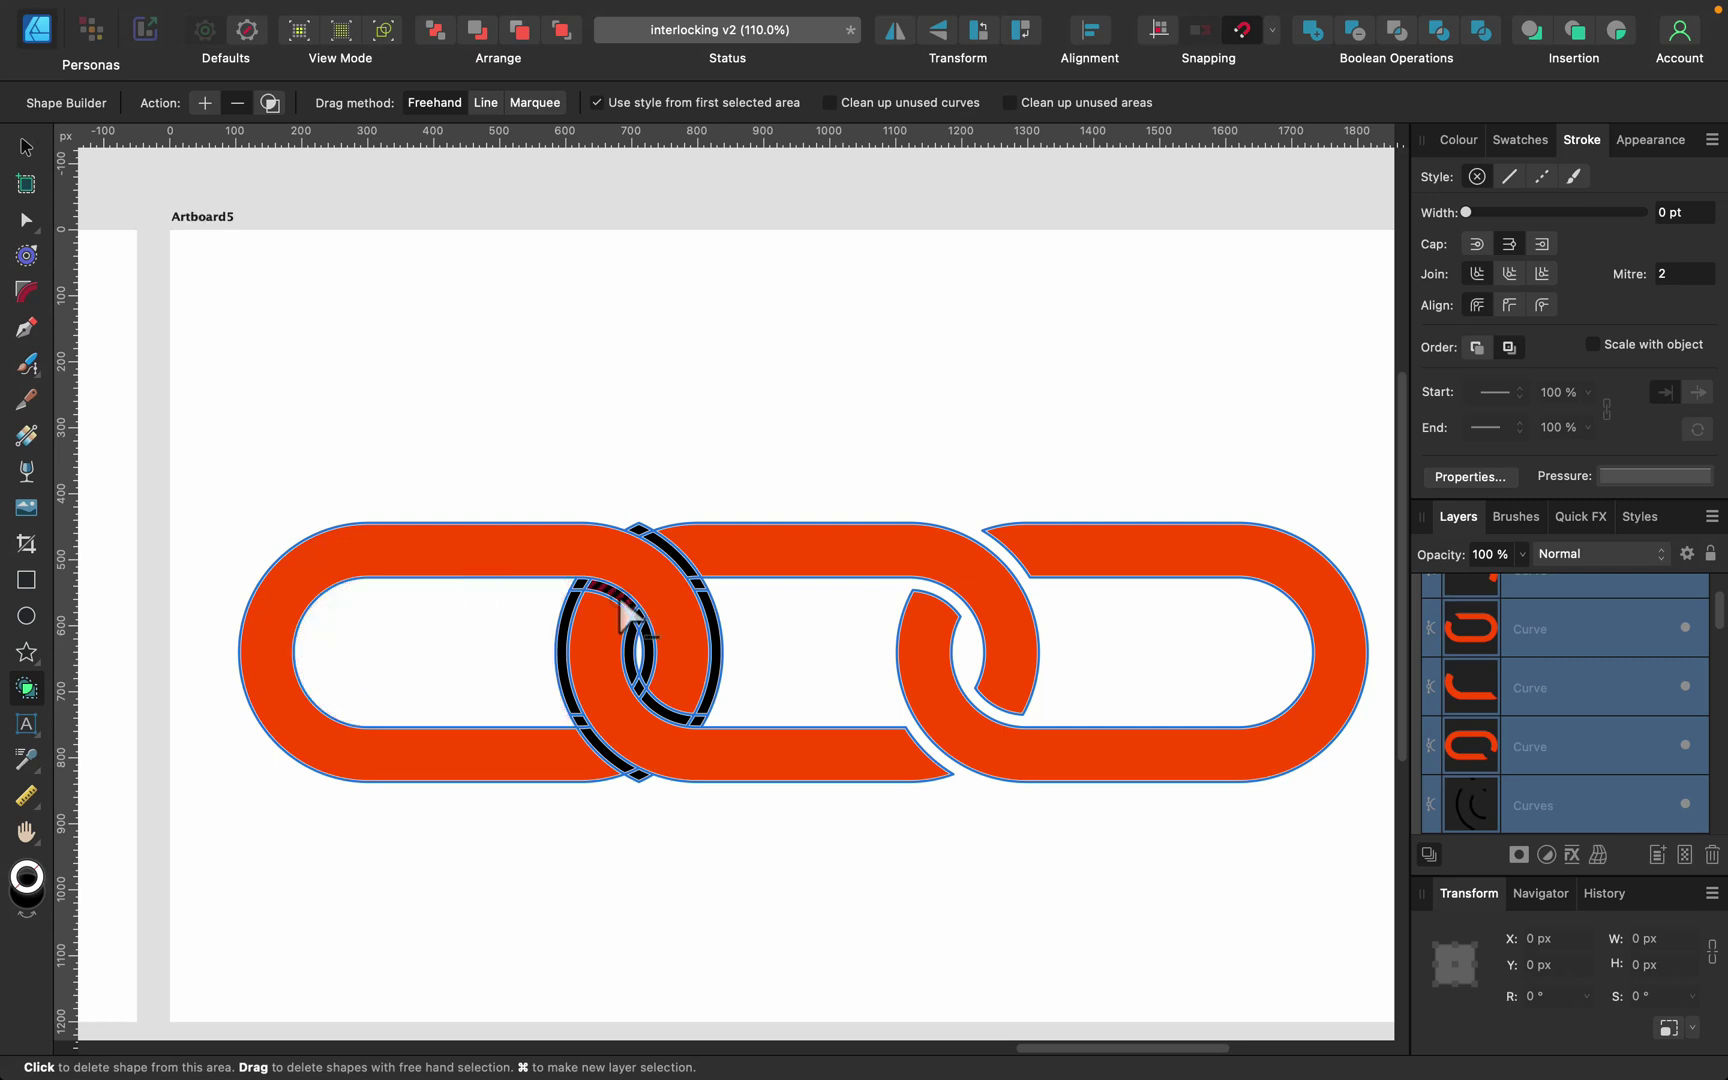
{"action": "left_click", "coordinate": [645, 532]}
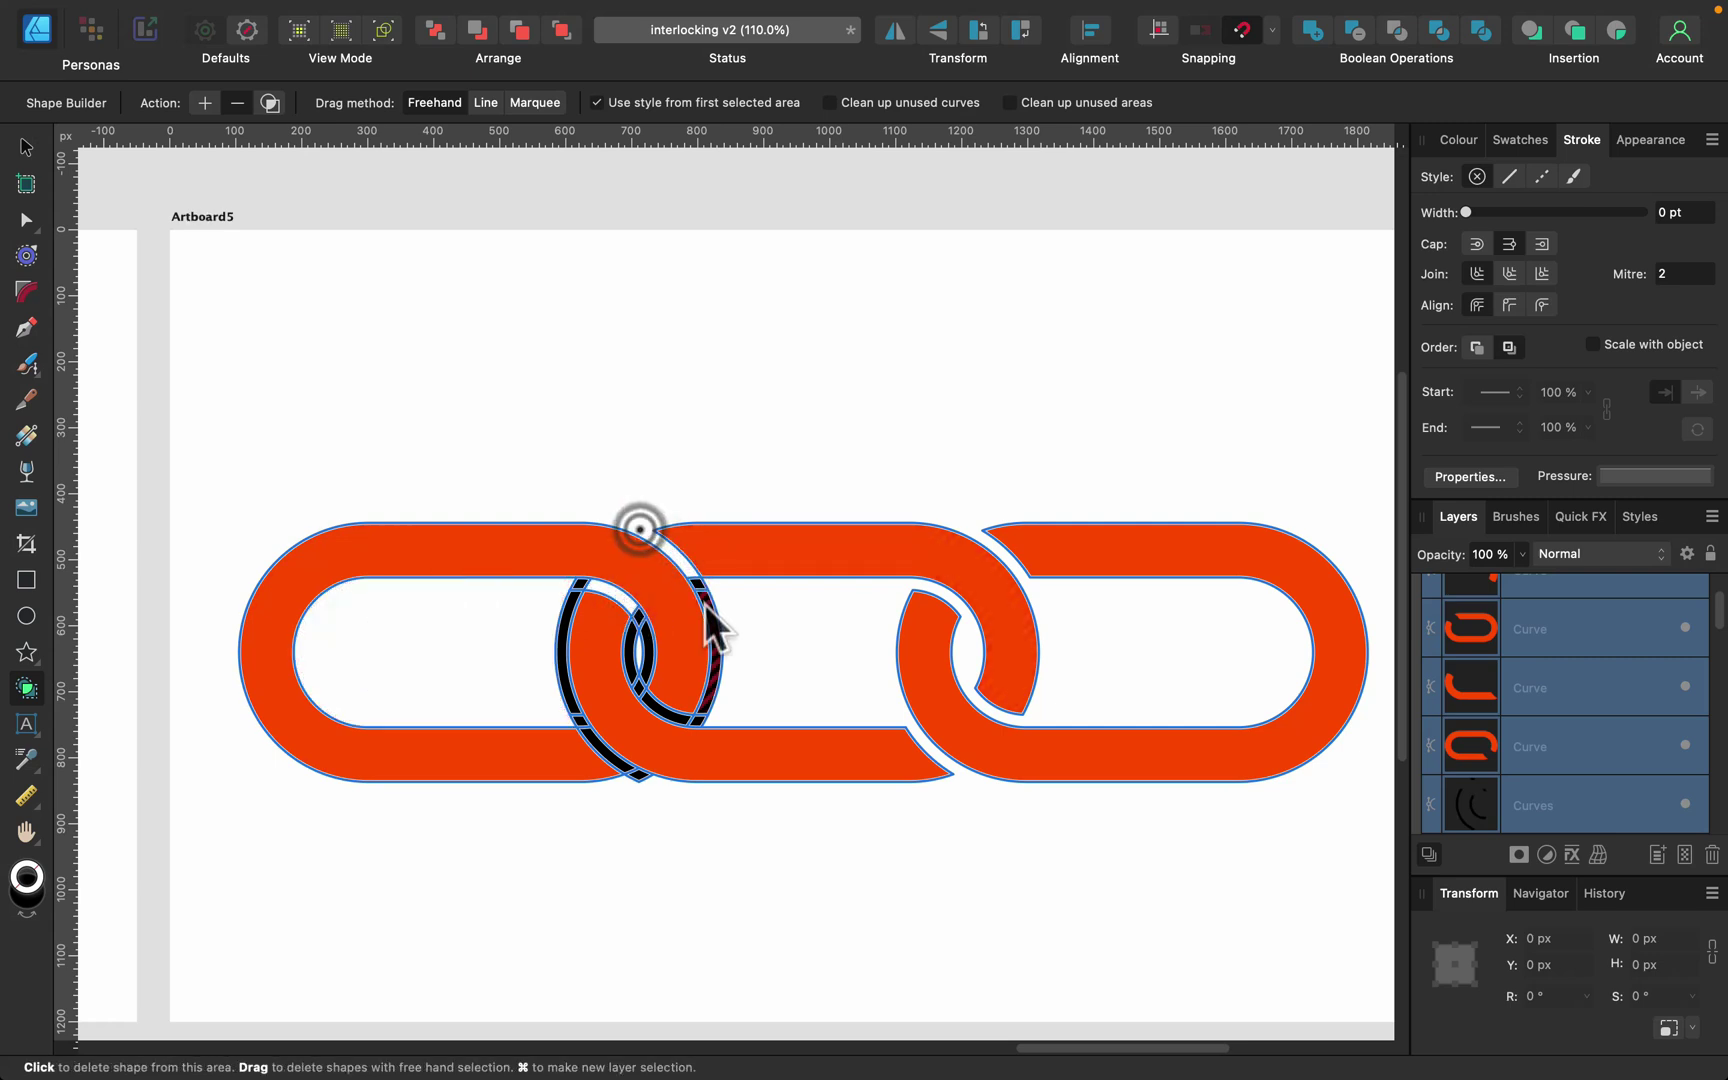
{"action": "mouse_move", "coordinate": [705, 600]}
{"action": "left_mouse_down"}
{"action": "mouse_move", "coordinate": [725, 617]}
{"action": "mouse_move", "coordinate": [712, 740]}
{"action": "left_mouse_up"}
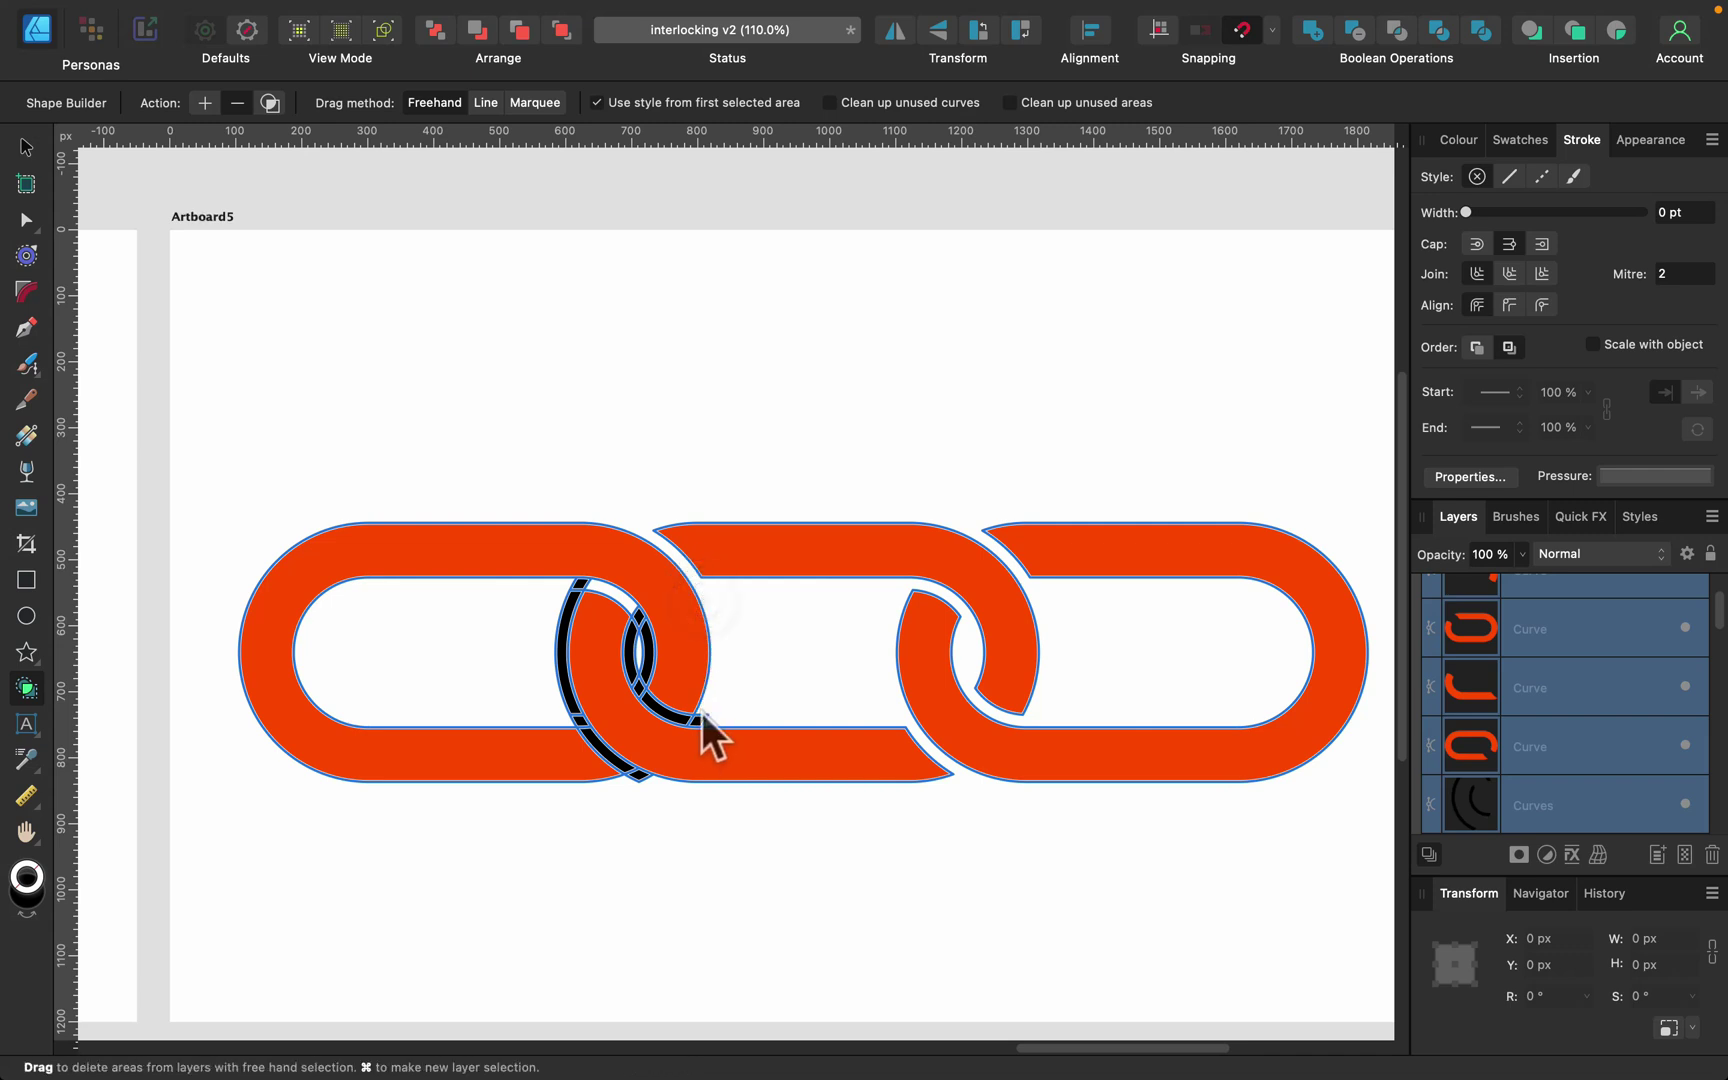
Step: Delete the remaining black outline pieces around the overlap of the left and middle links and deselect the curves
{"action": "left_click", "coordinate": [688, 716]}
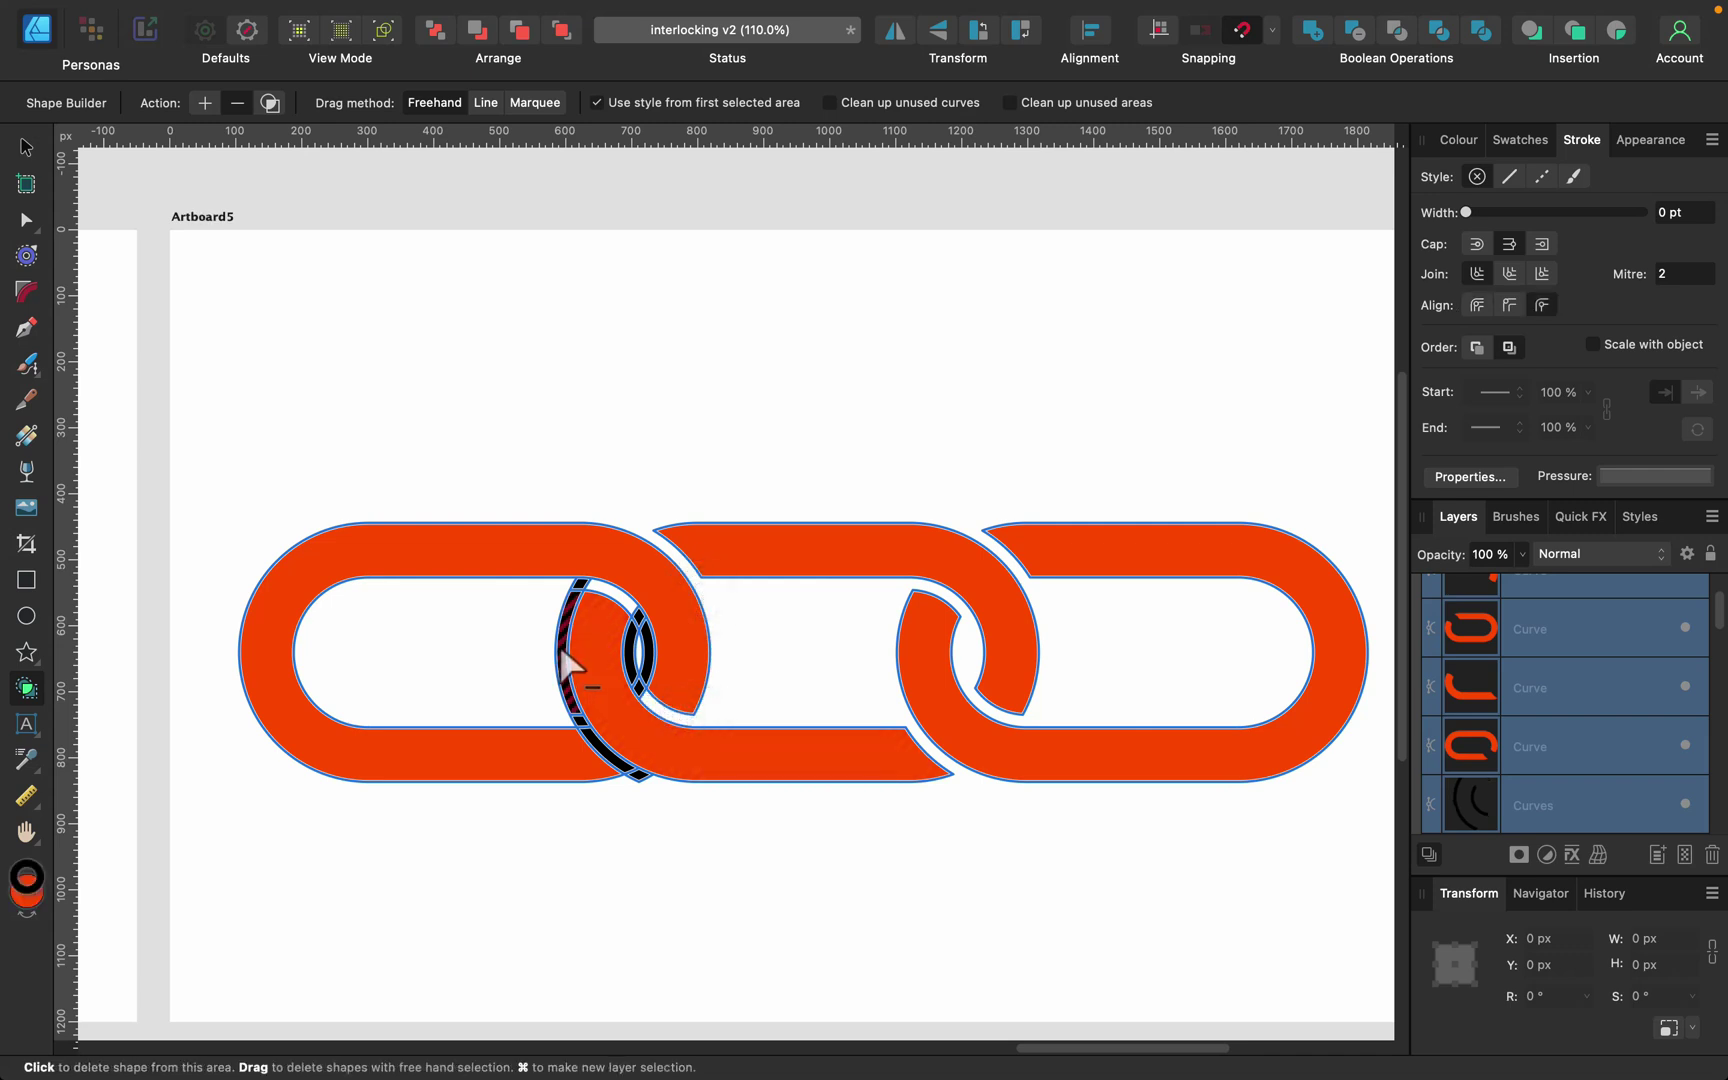
{"action": "left_click", "coordinate": [582, 592]}
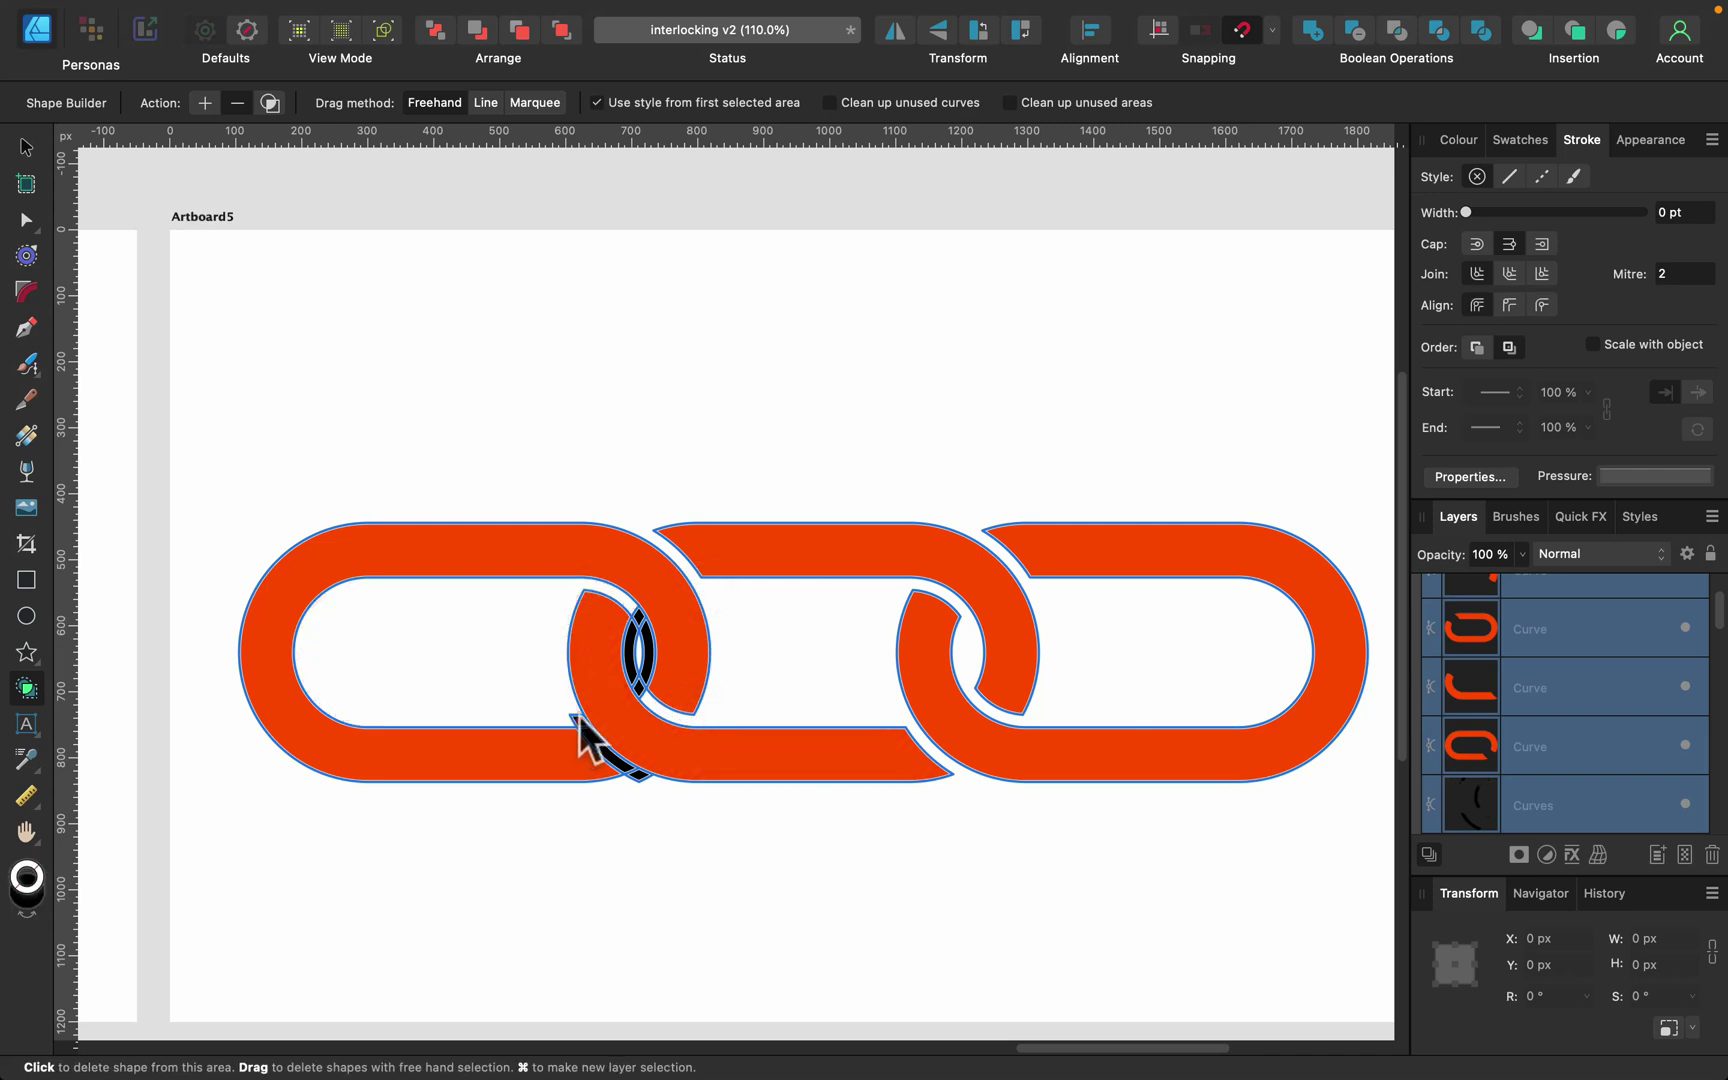
{"action": "left_click", "coordinate": [634, 650]}
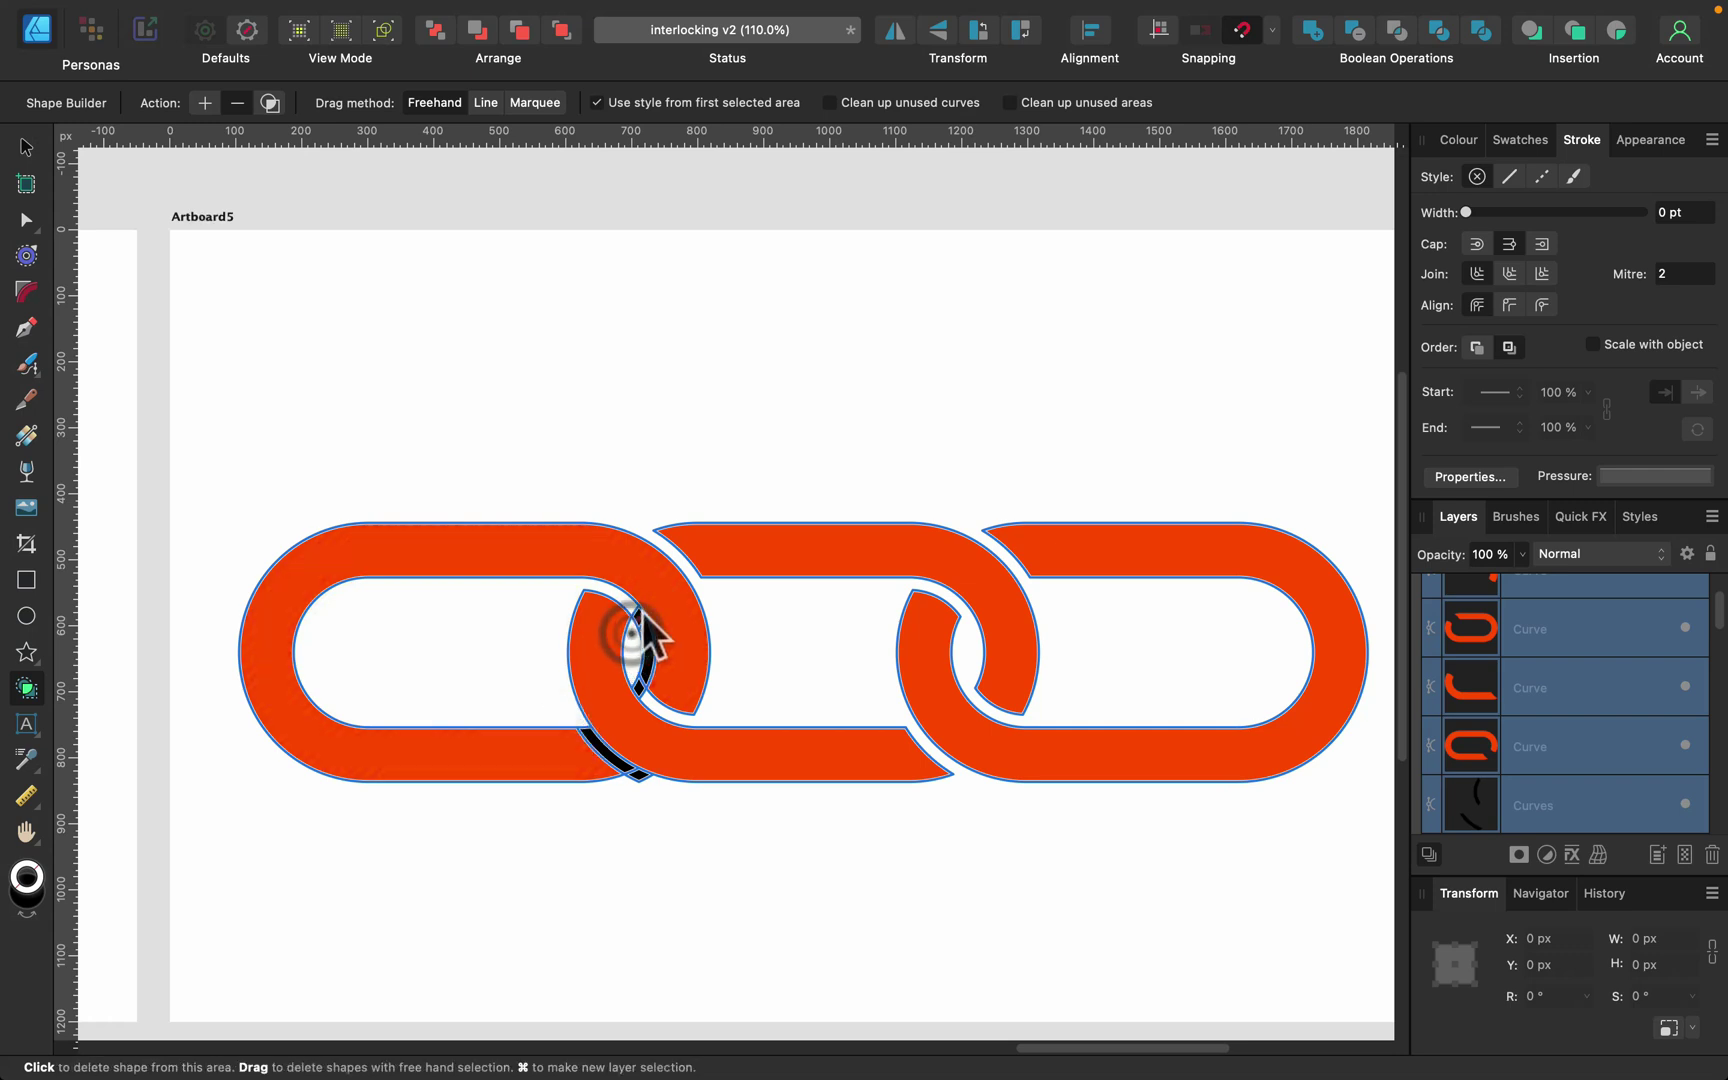
{"action": "left_click", "coordinate": [644, 650]}
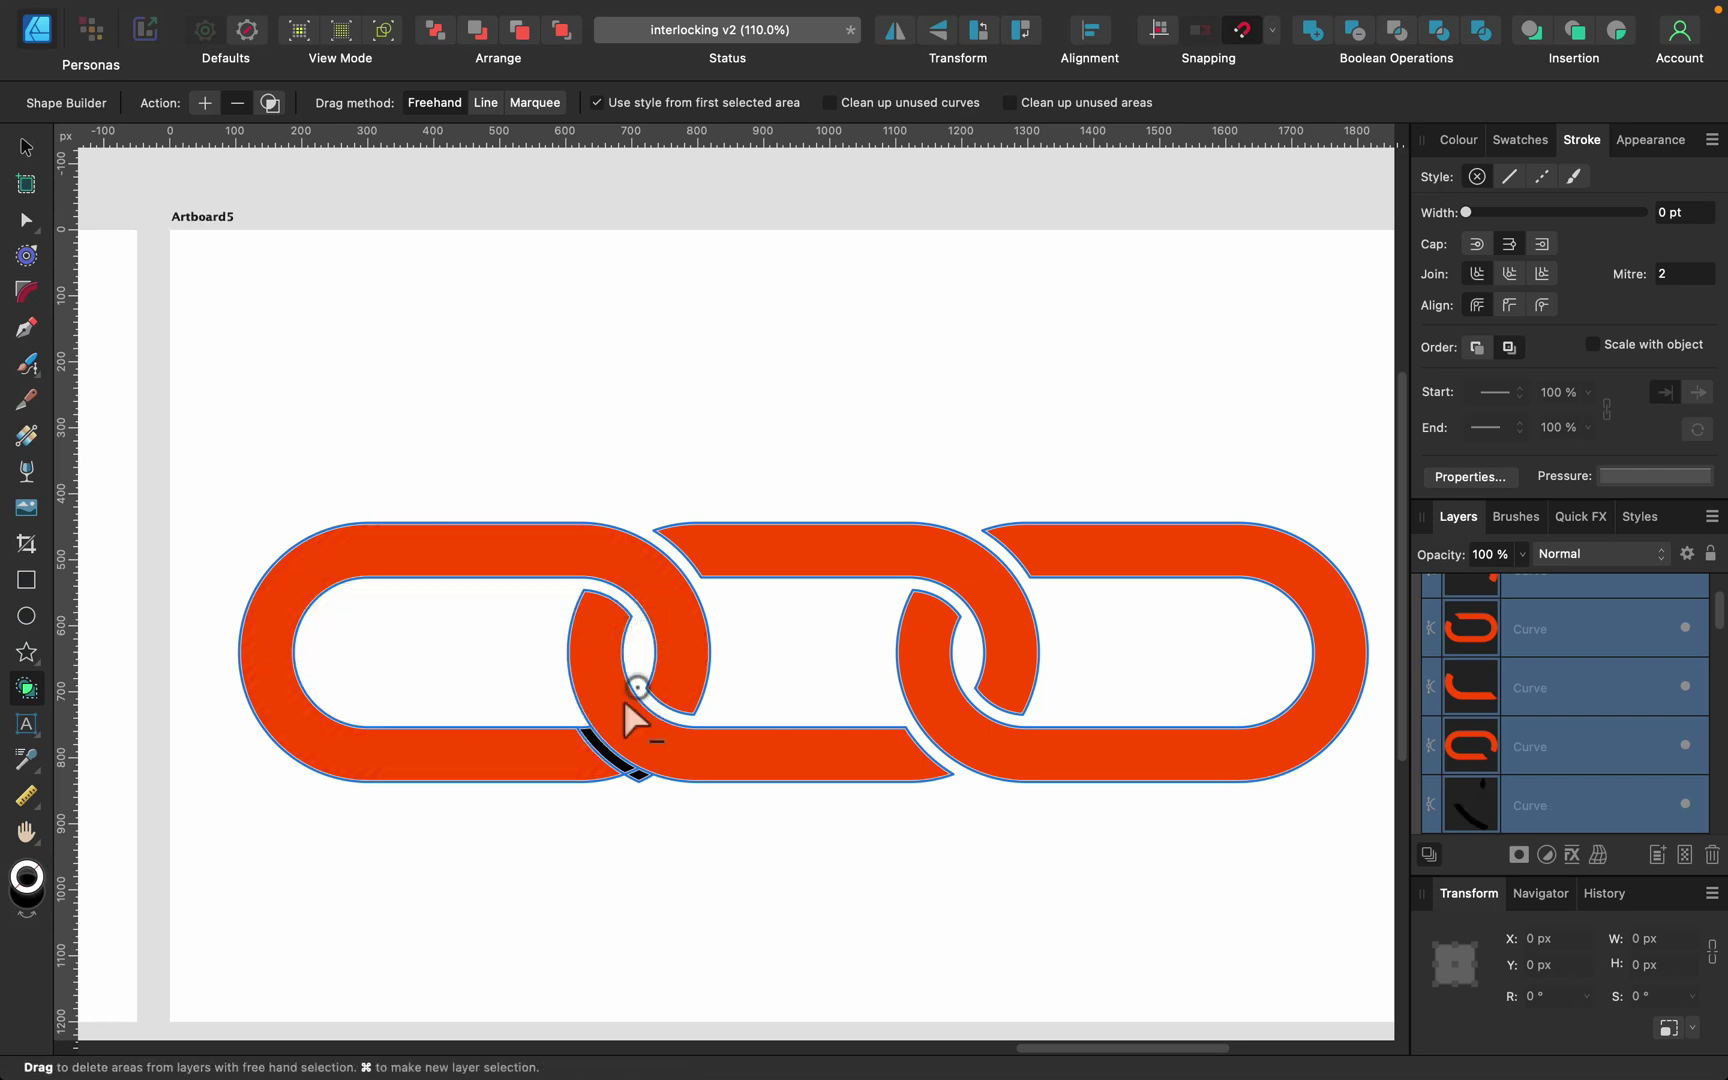
{"action": "left_click", "coordinate": [638, 774]}
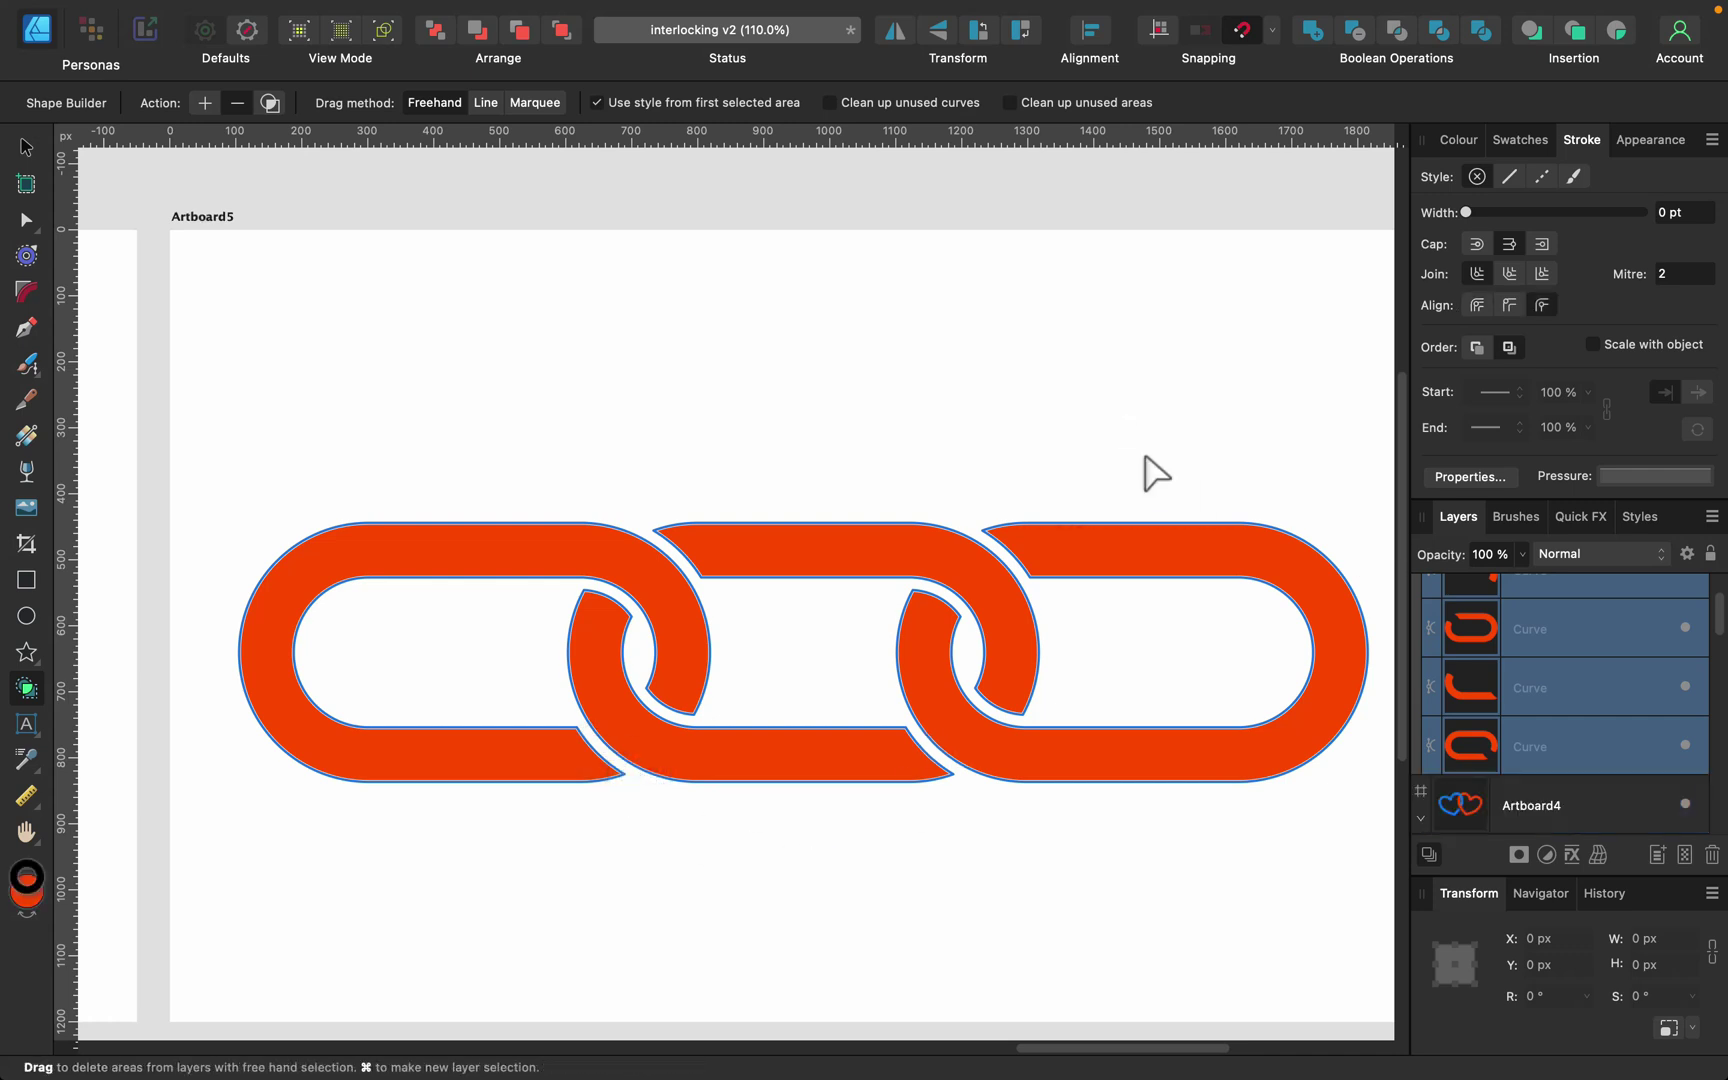
{"action": "left_click", "coordinate": [26, 147]}
{"action": "left_click", "coordinate": [453, 326]}
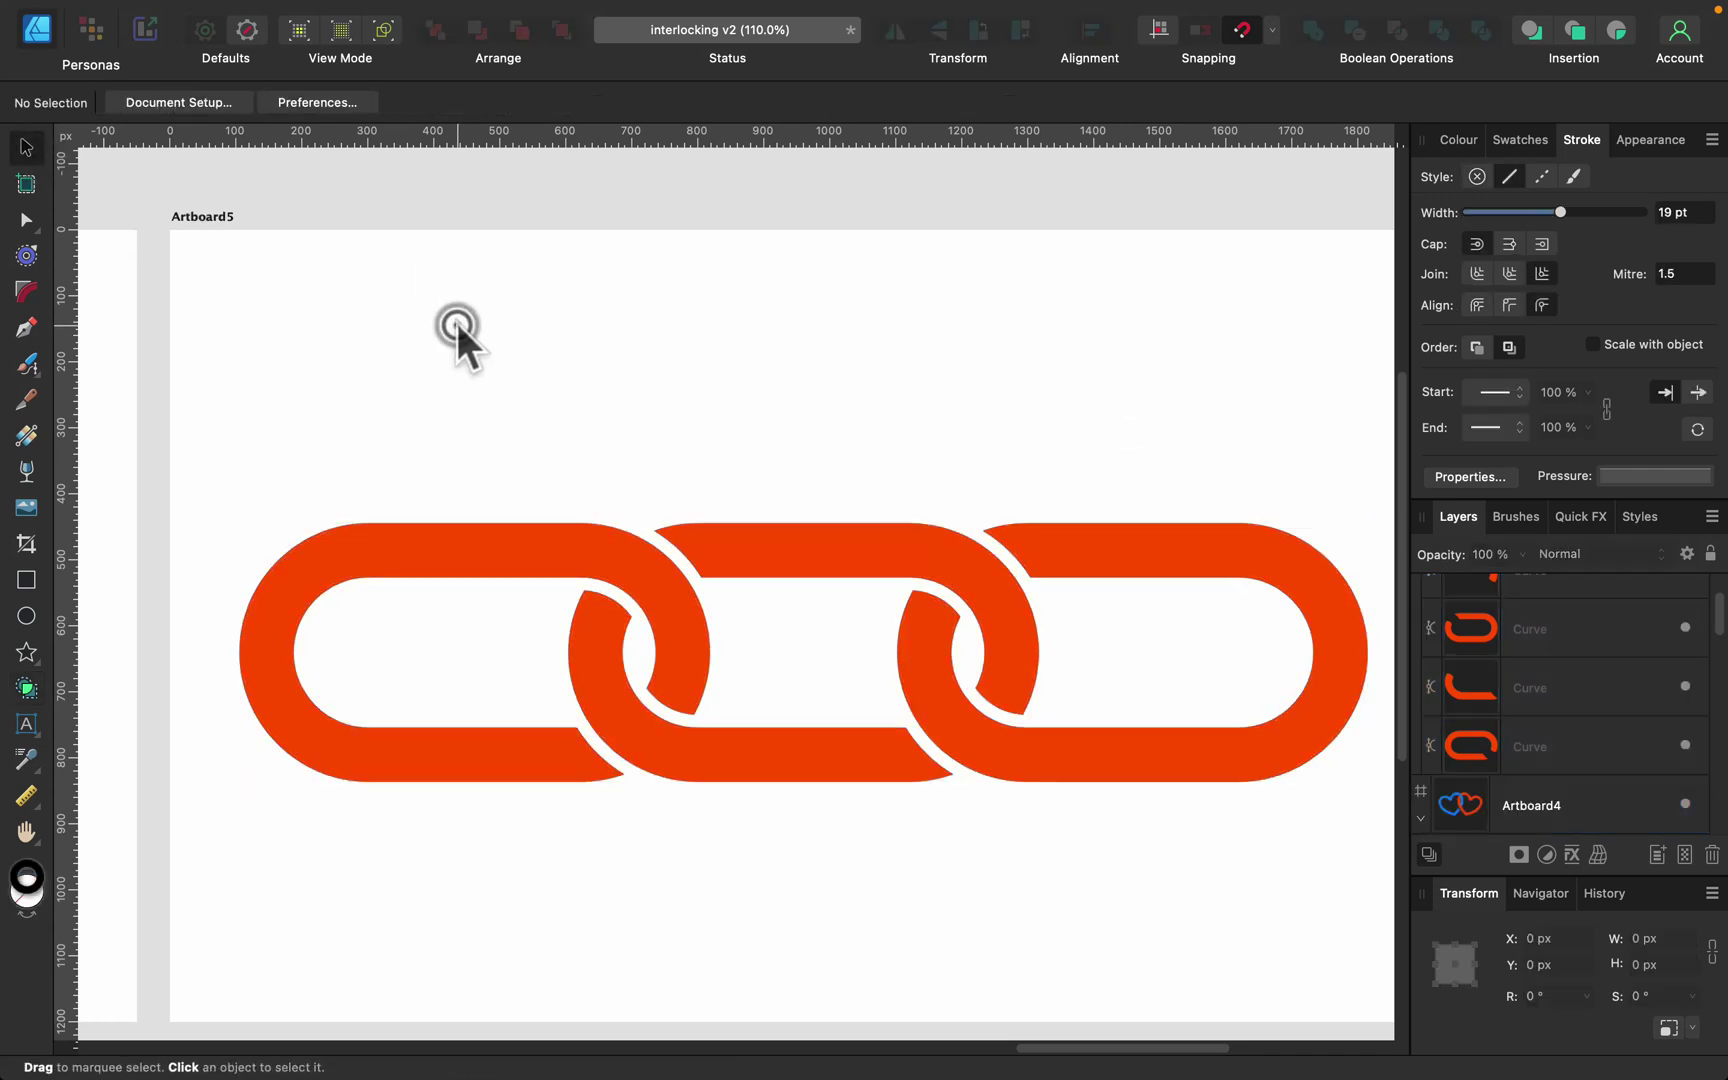
Step: Fill both pieces of the middle chain link with the blue used on the hearts, leave them without a stroke, and deselect them
{"action": "left_click", "coordinate": [853, 554]}
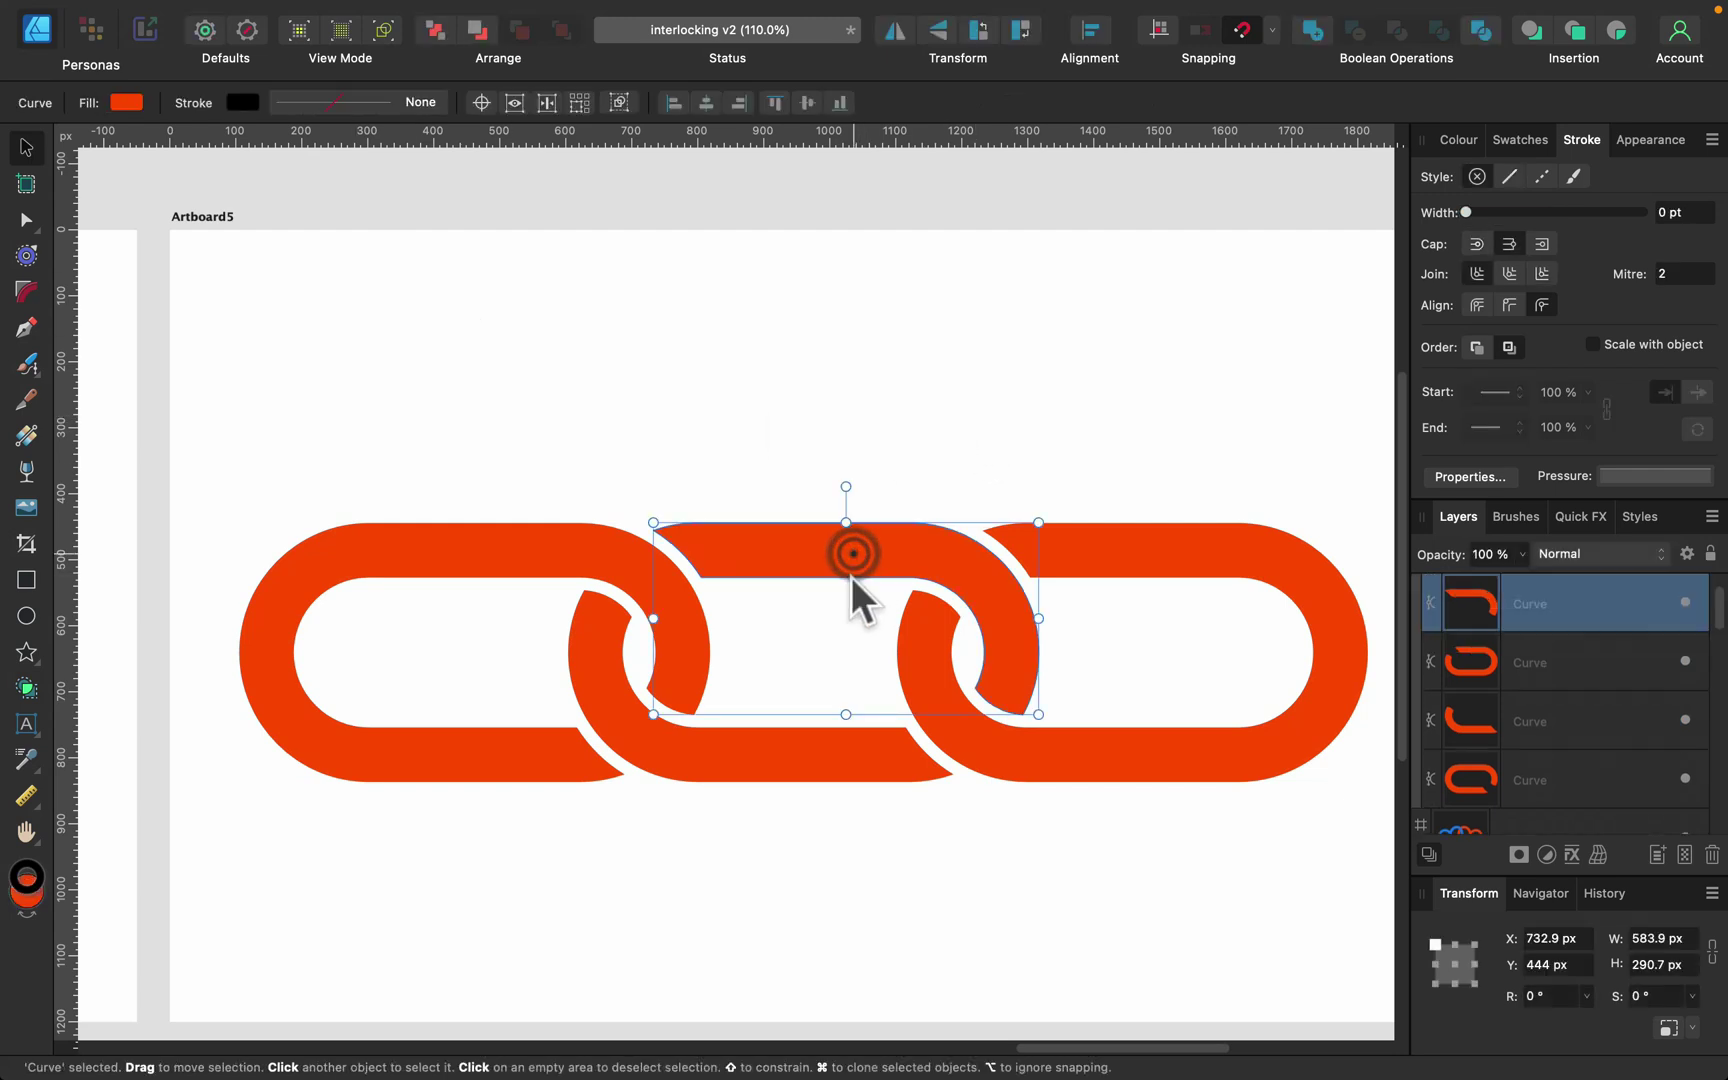
{"action": "left_click", "coordinate": [770, 767], "text": "shift"}
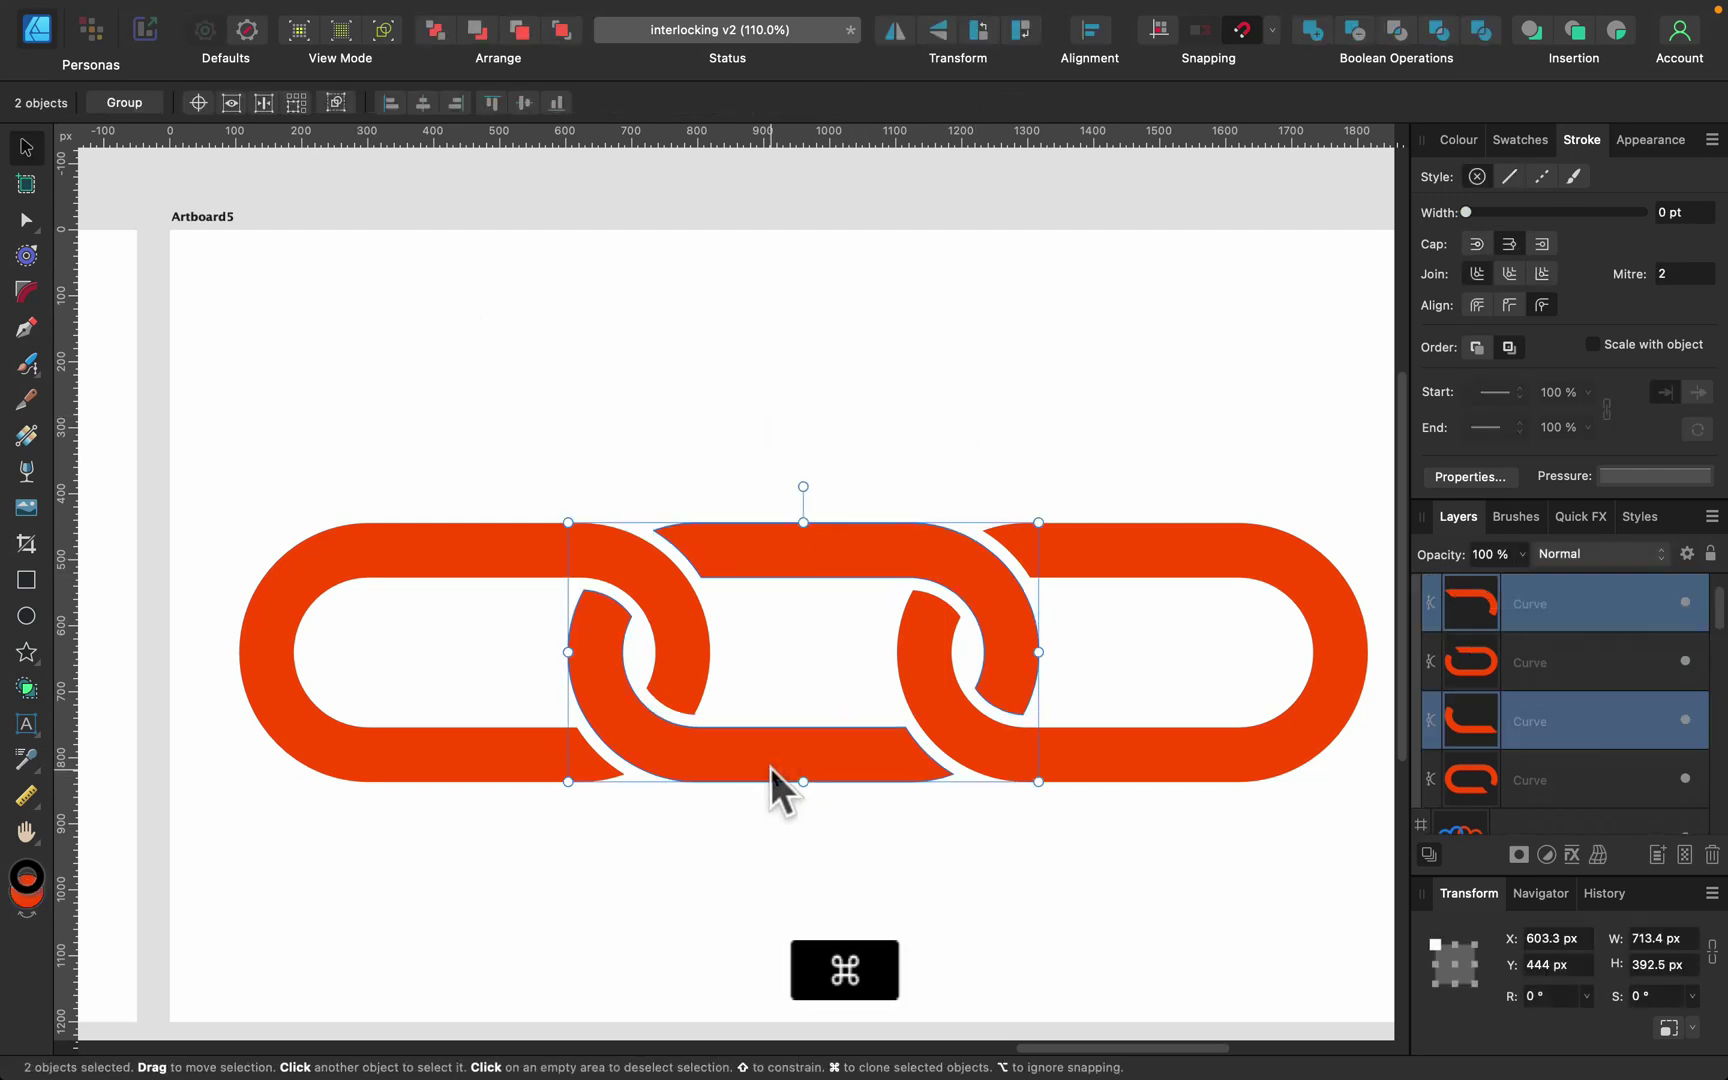
{"action": "key", "text": "super+minus"}
{"action": "mouse_move", "coordinate": [572, 728]}
{"action": "left_mouse_down"}
{"action": "mouse_move", "coordinate": [818, 694]}
{"action": "mouse_move", "coordinate": [1129, 700]}
{"action": "left_mouse_up"}
{"action": "left_click", "coordinate": [1457, 140]}
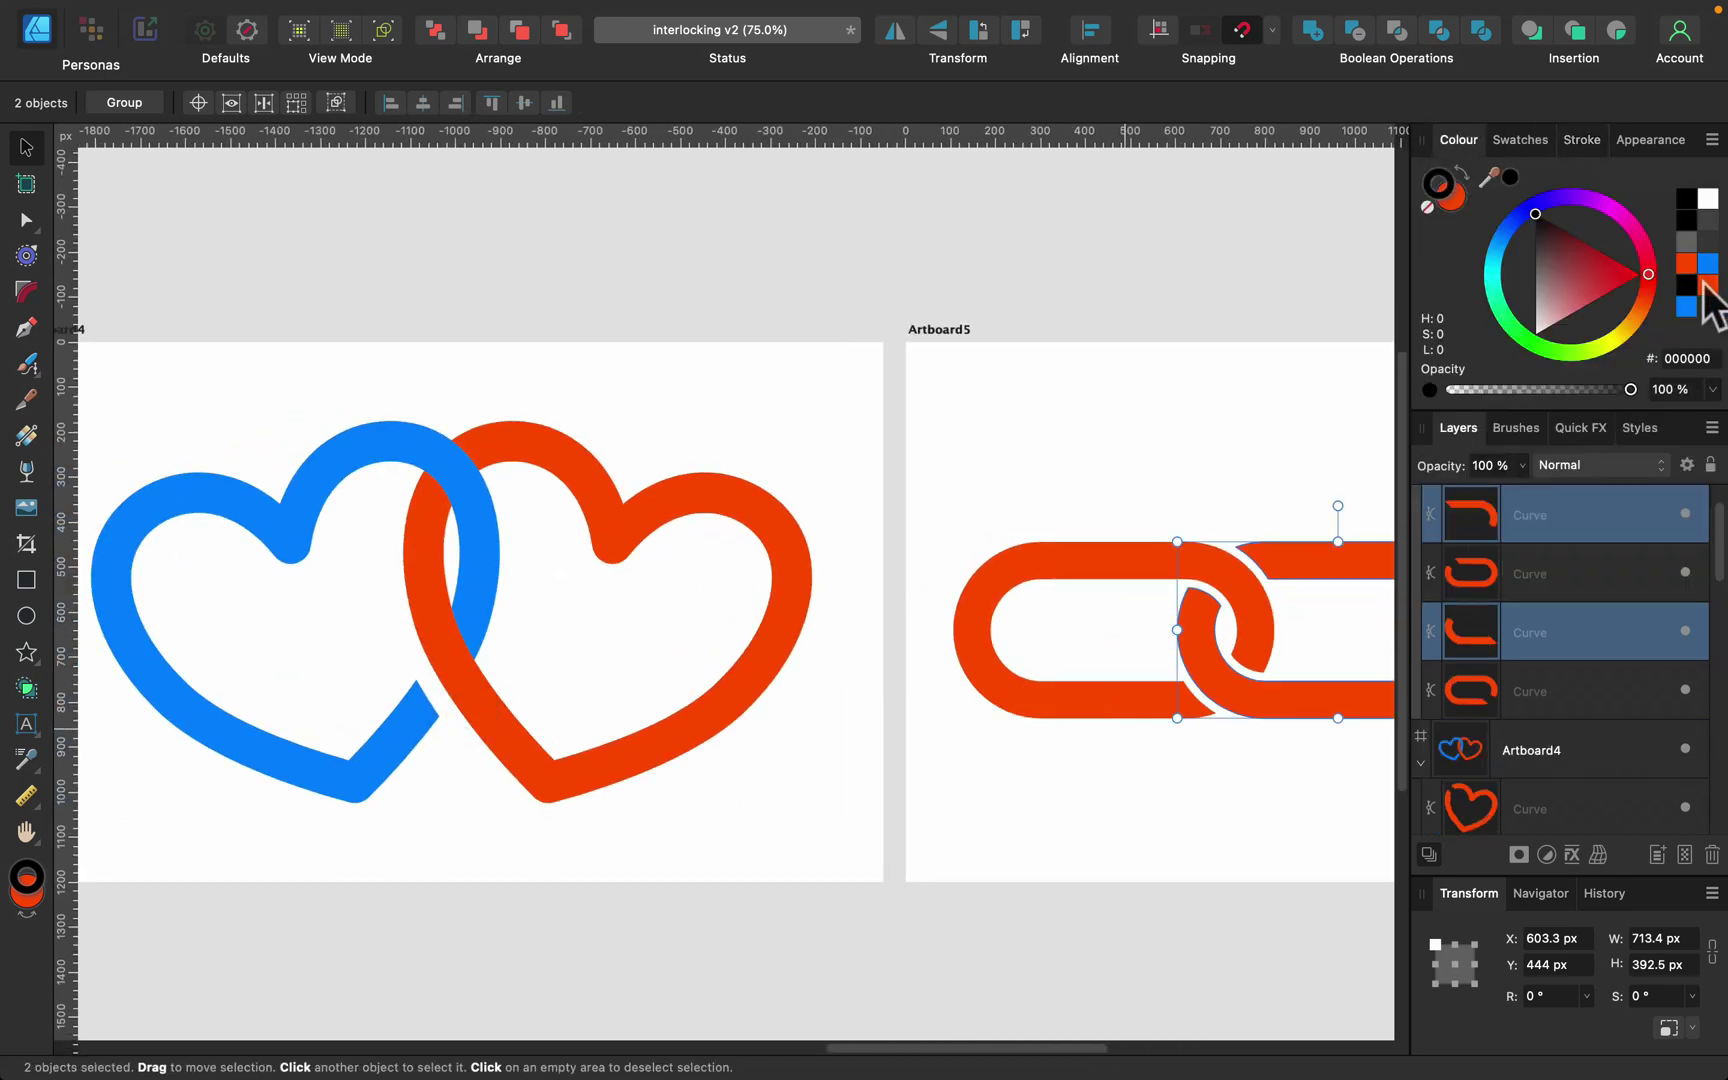
{"action": "left_click", "coordinate": [1687, 303]}
{"action": "left_click", "coordinate": [1461, 174]}
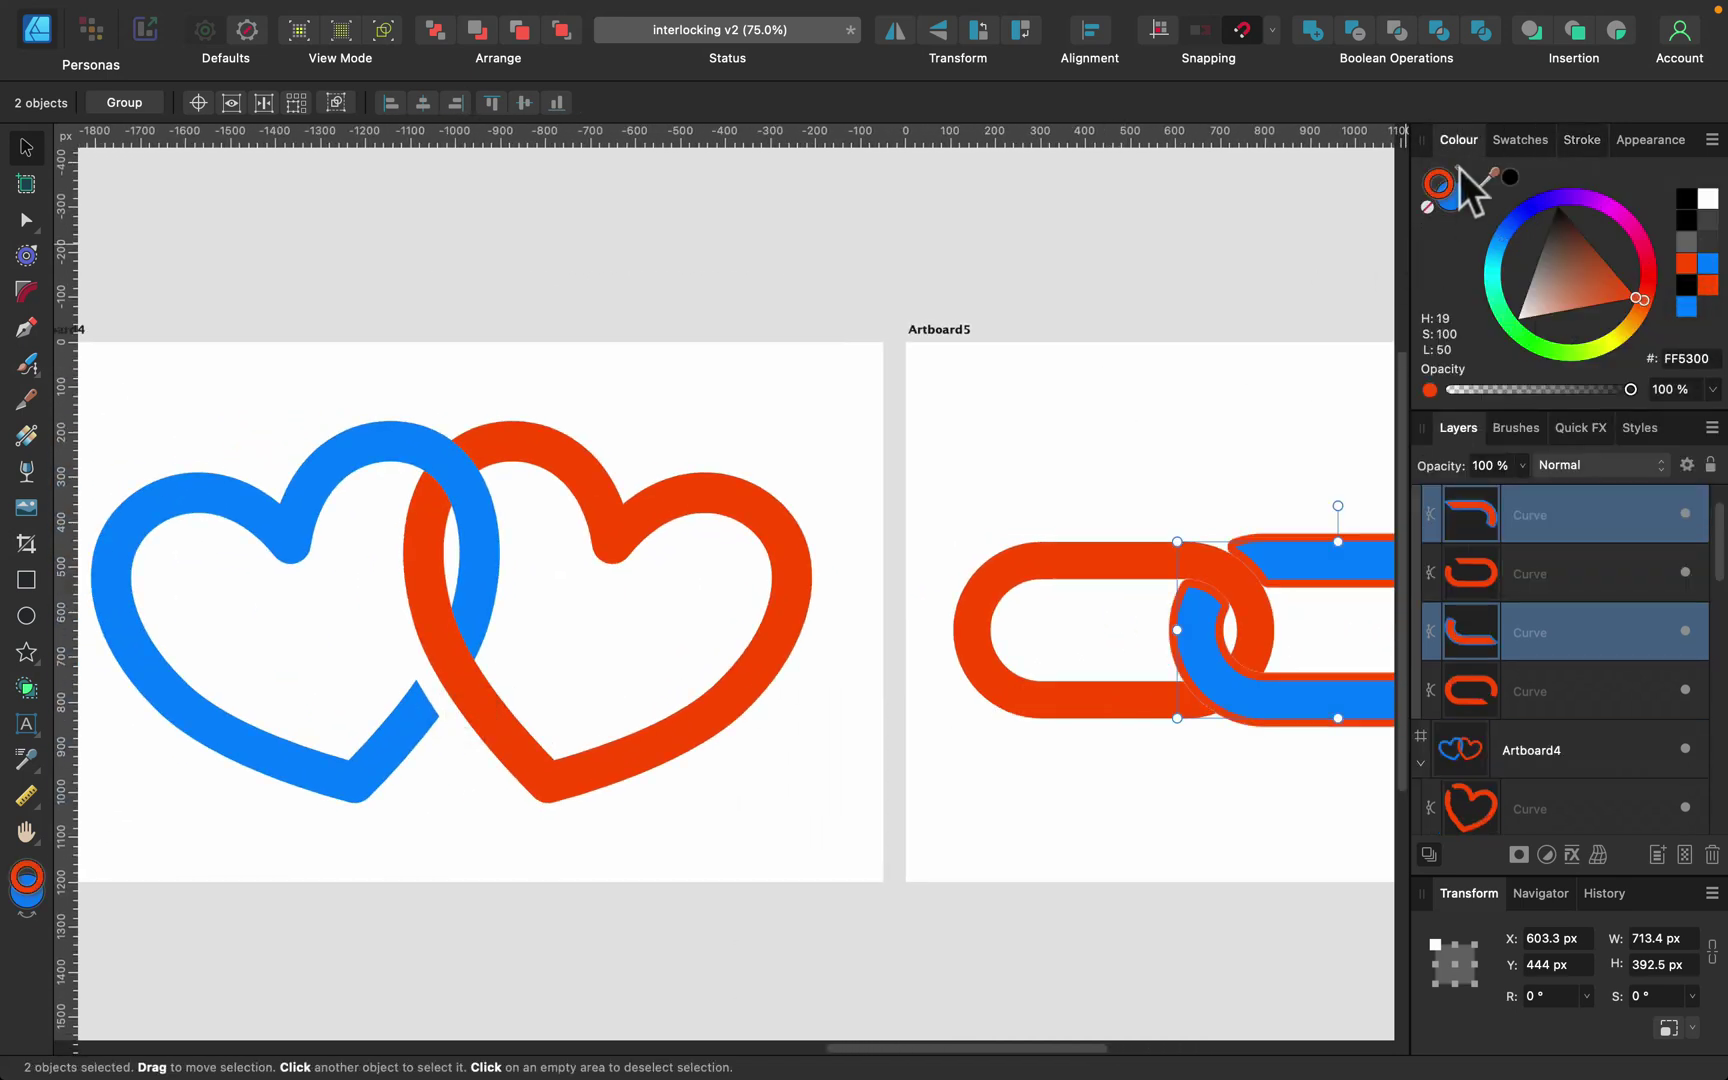
{"action": "left_click", "coordinate": [1258, 268]}
Step: Review the finished interlocking designs from the chain on Artboard5 back through the artboards to the rings on Artboard1
{"action": "key", "text": "space"}
{"action": "left_click_drag", "start_coordinate": [1257, 355], "coordinate": [764, 355]}
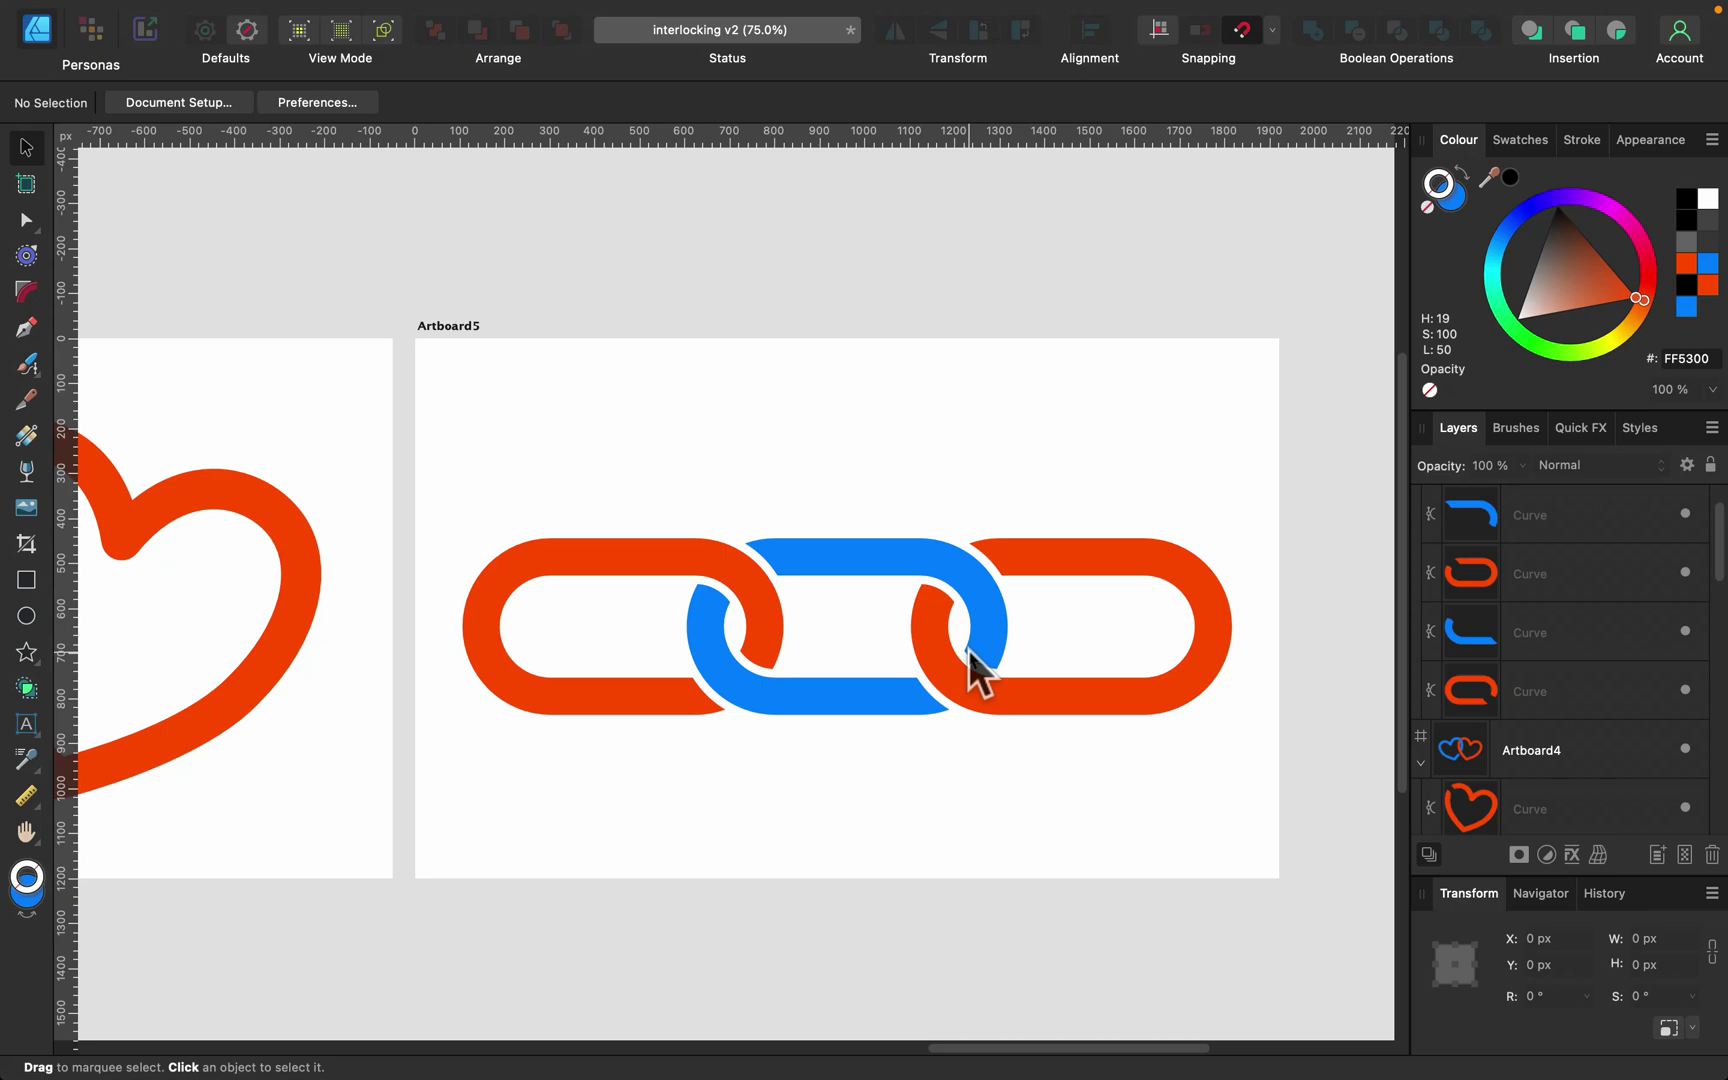
{"action": "scroll", "coordinate": [752, 620], "scroll_direction": "left", "scroll_amount": 10}
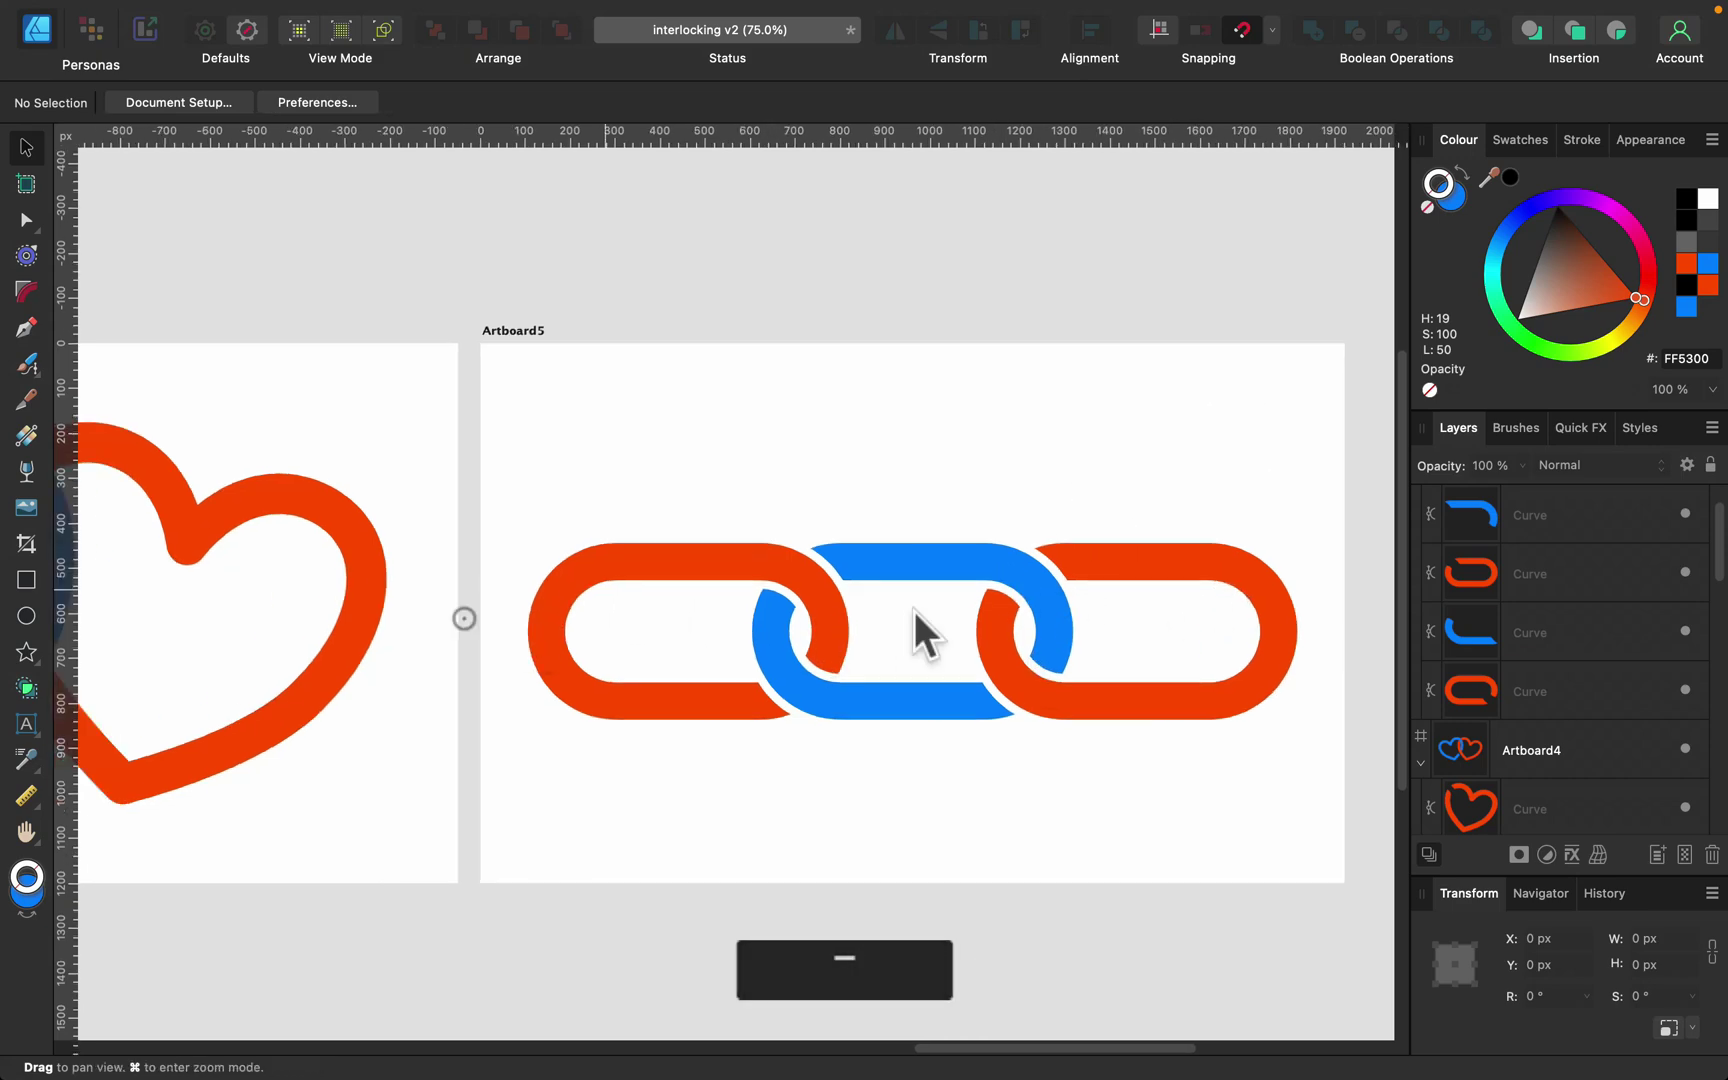
{"action": "left_click_drag", "start_coordinate": [359, 683], "coordinate": [918, 571]}
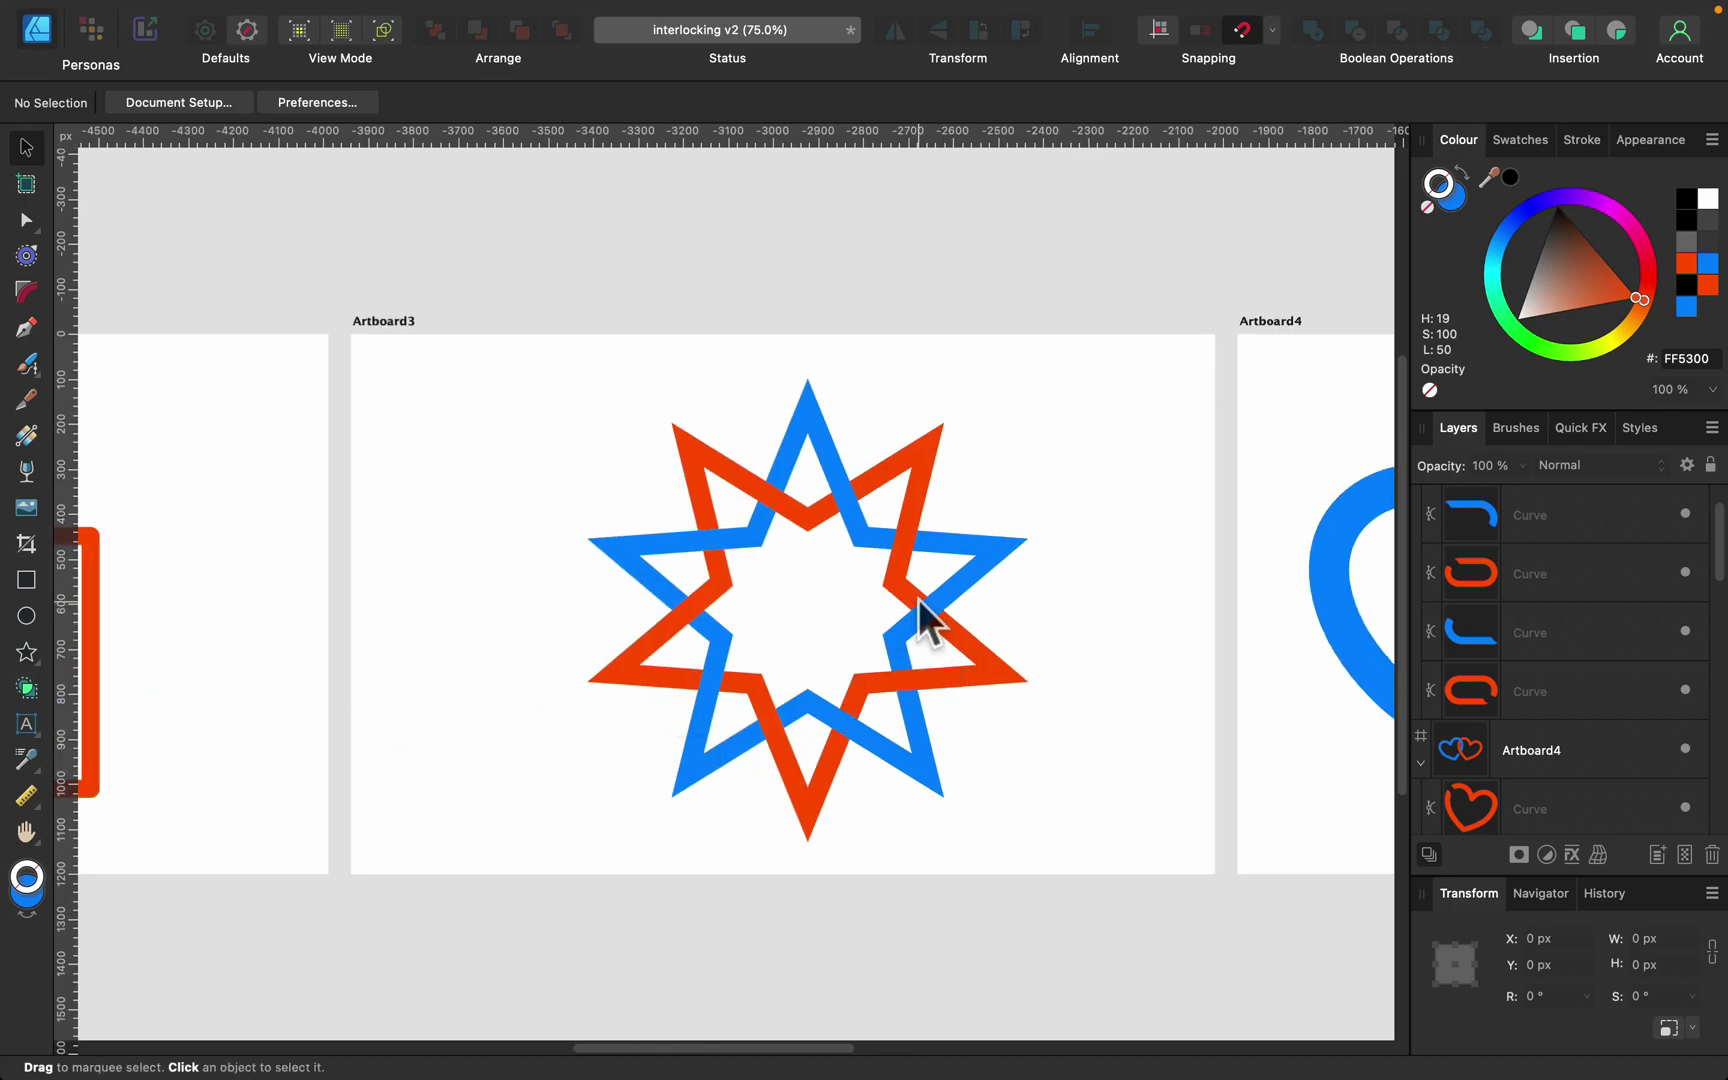
{"action": "left_click_drag", "start_coordinate": [505, 590], "coordinate": [1380, 586]}
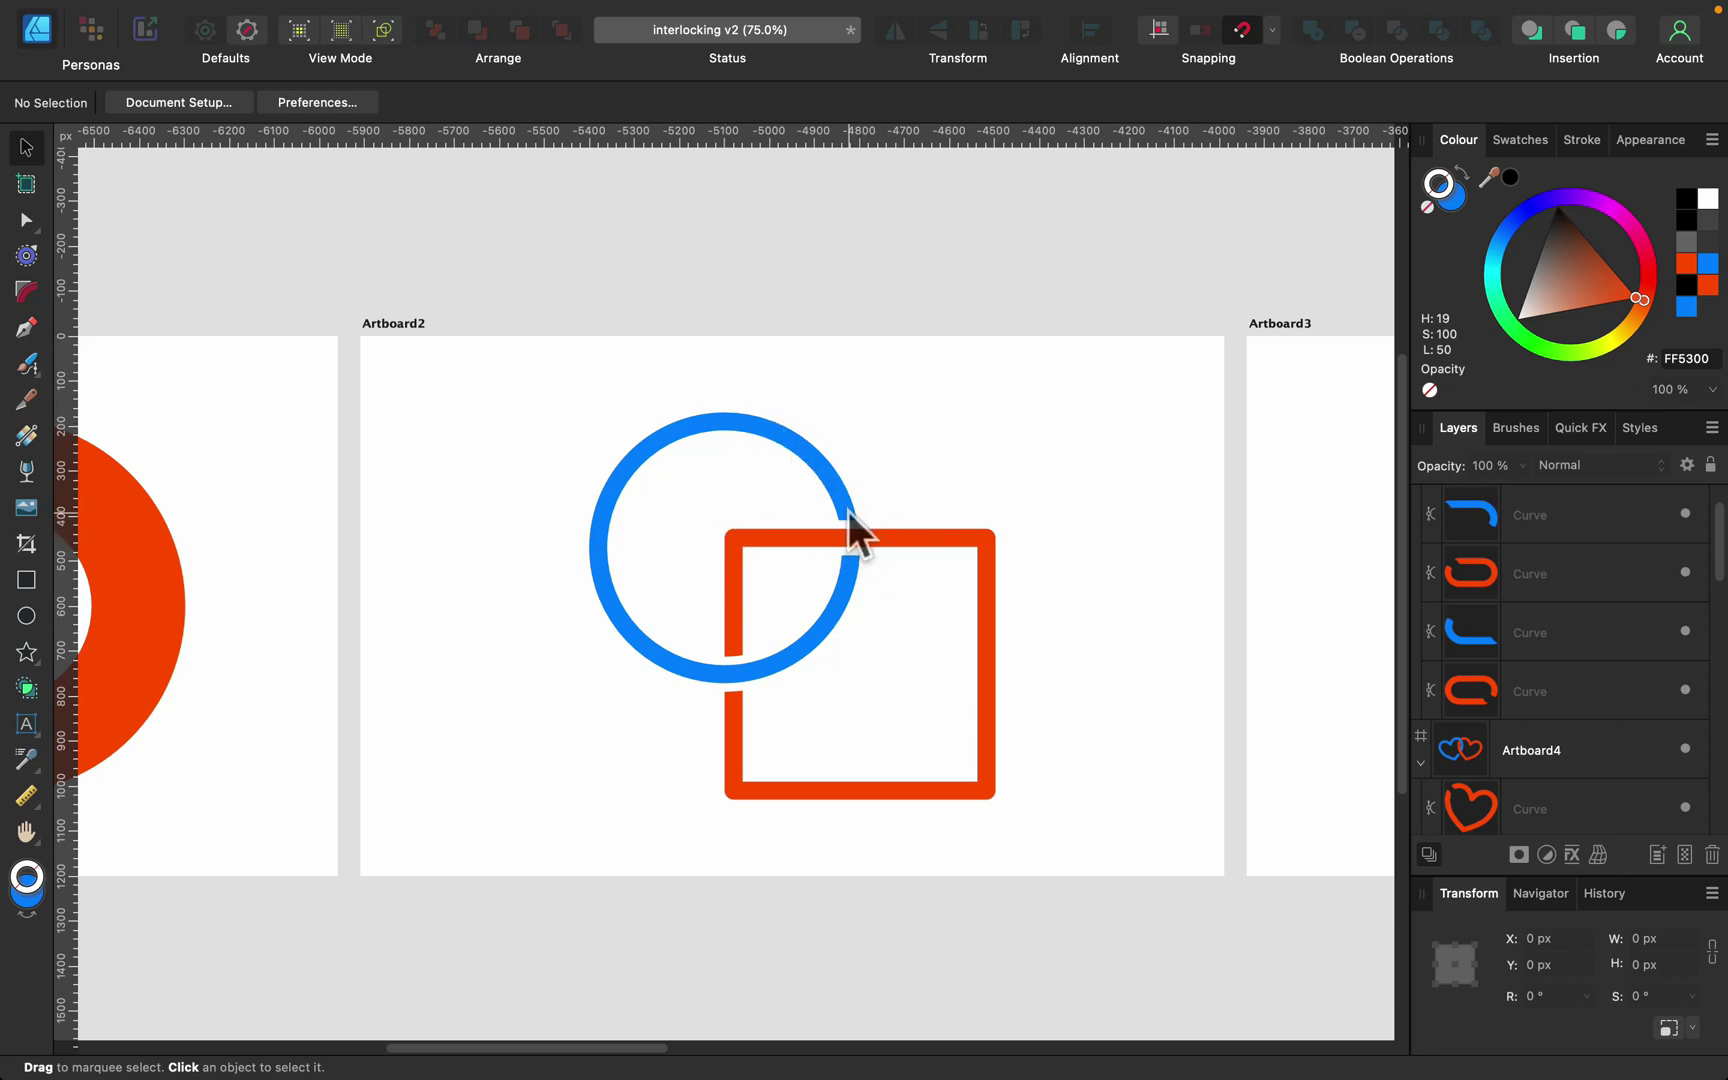
{"action": "key", "text": "space"}
{"action": "left_click_drag", "start_coordinate": [487, 678], "coordinate": [1022, 683]}
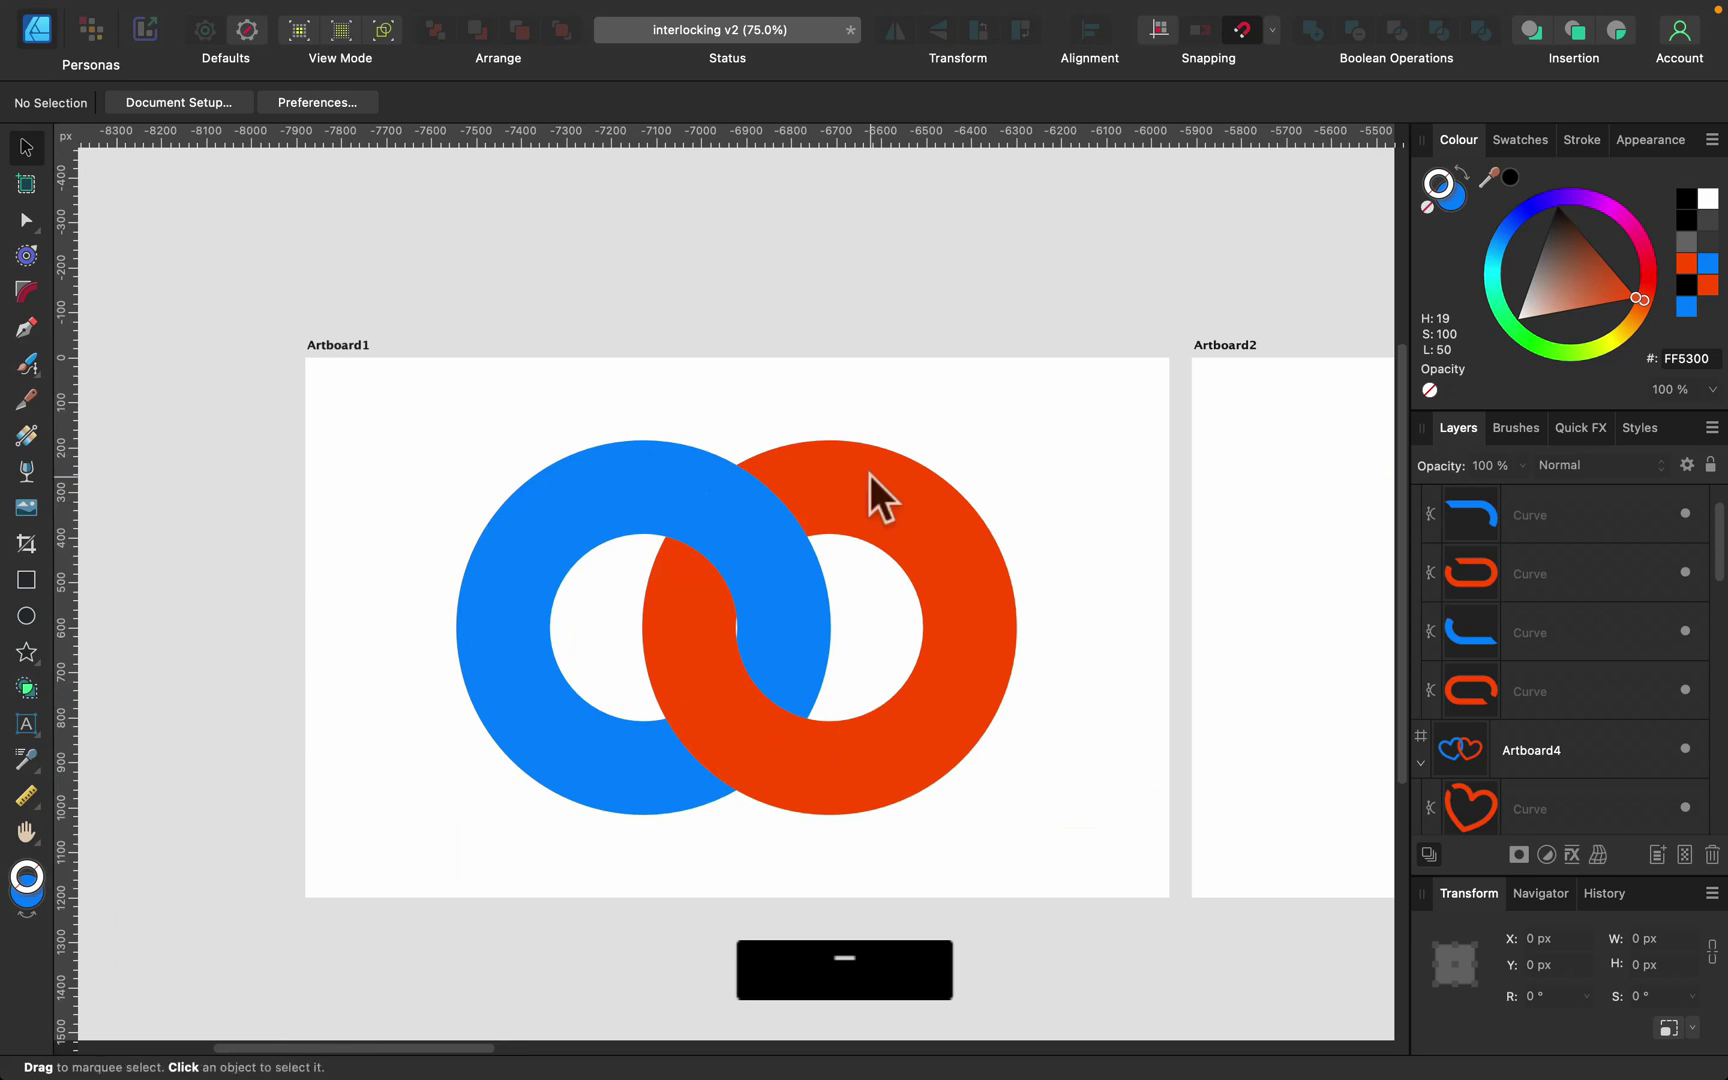